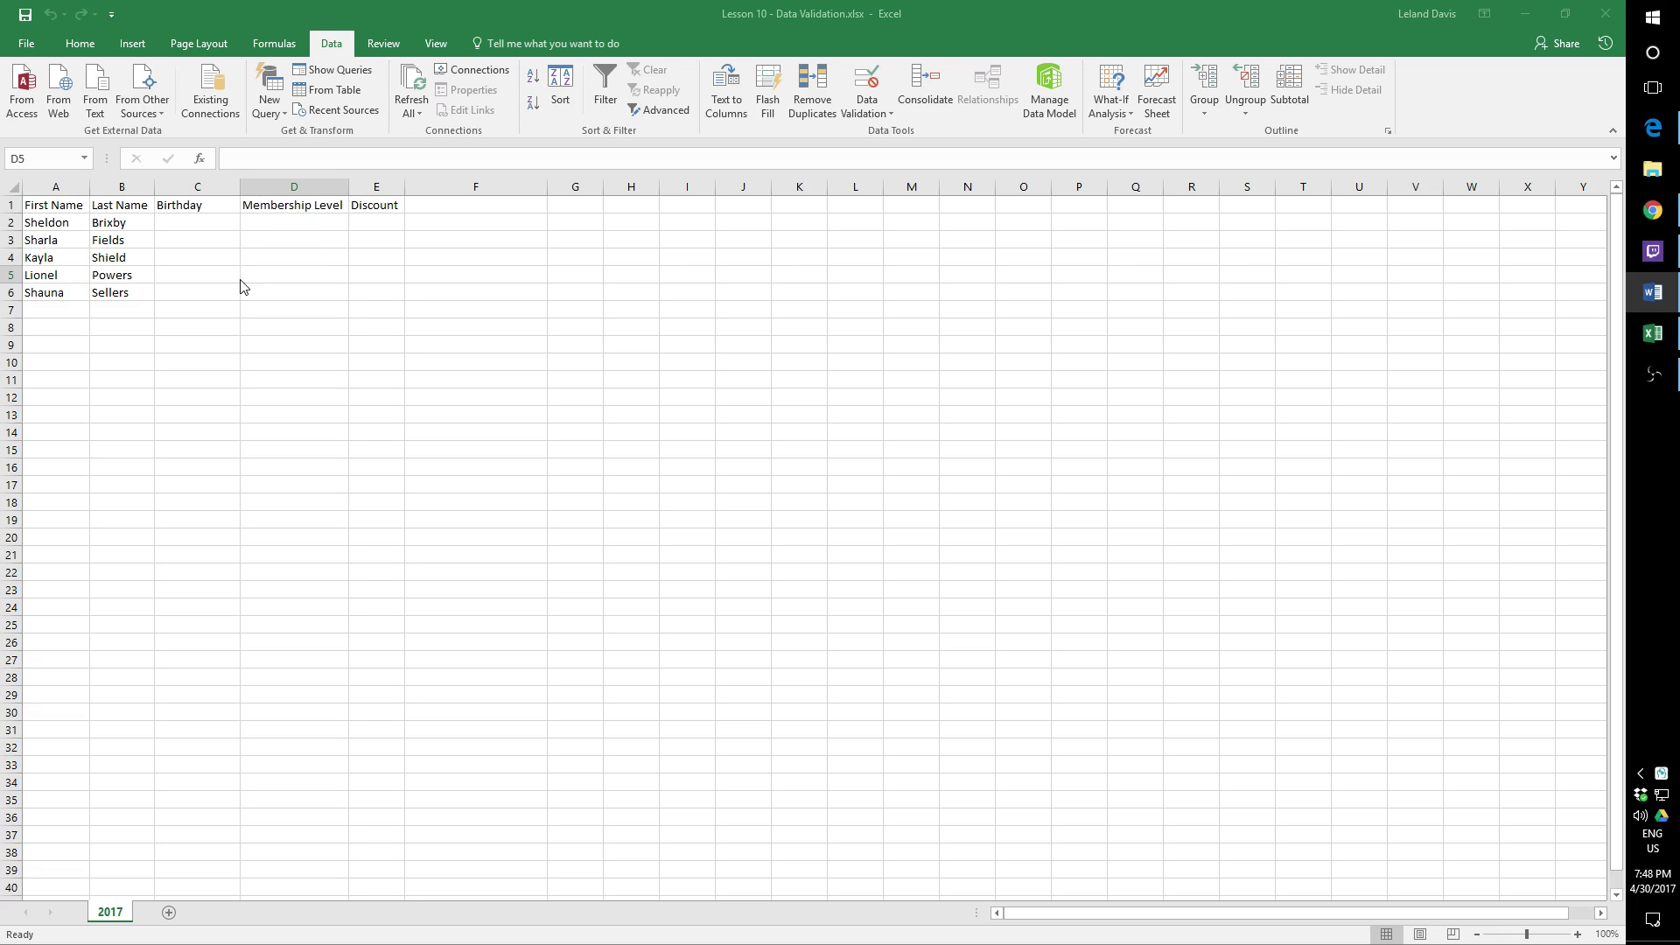
pyautogui.click(243, 283)
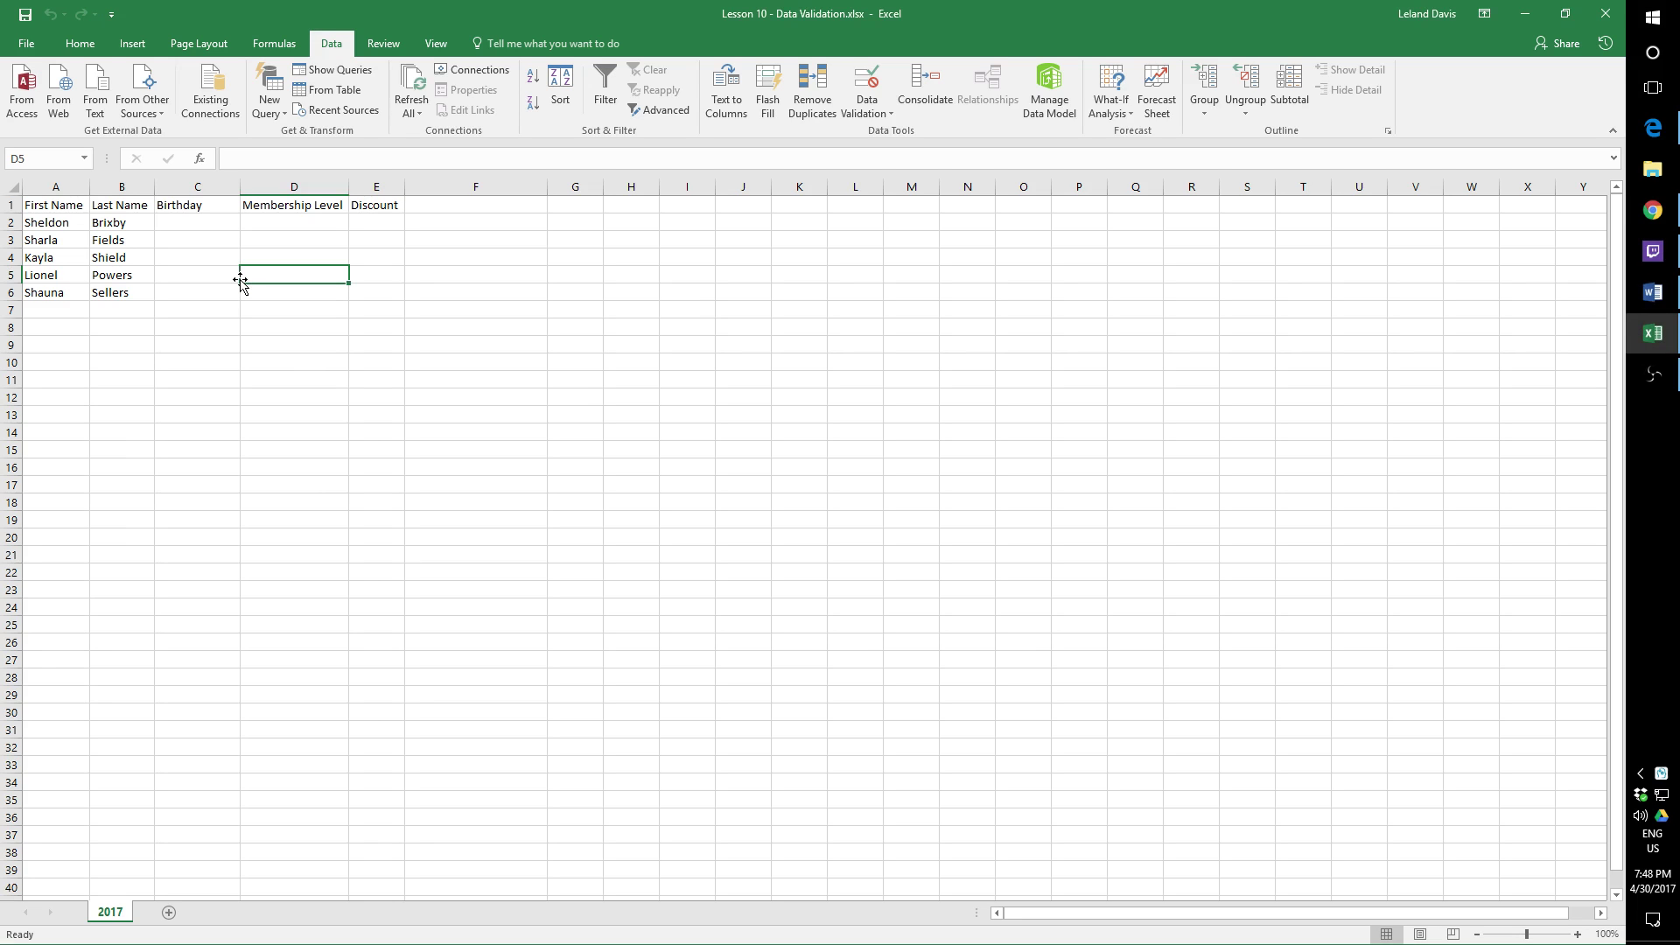
pyautogui.click(202, 226)
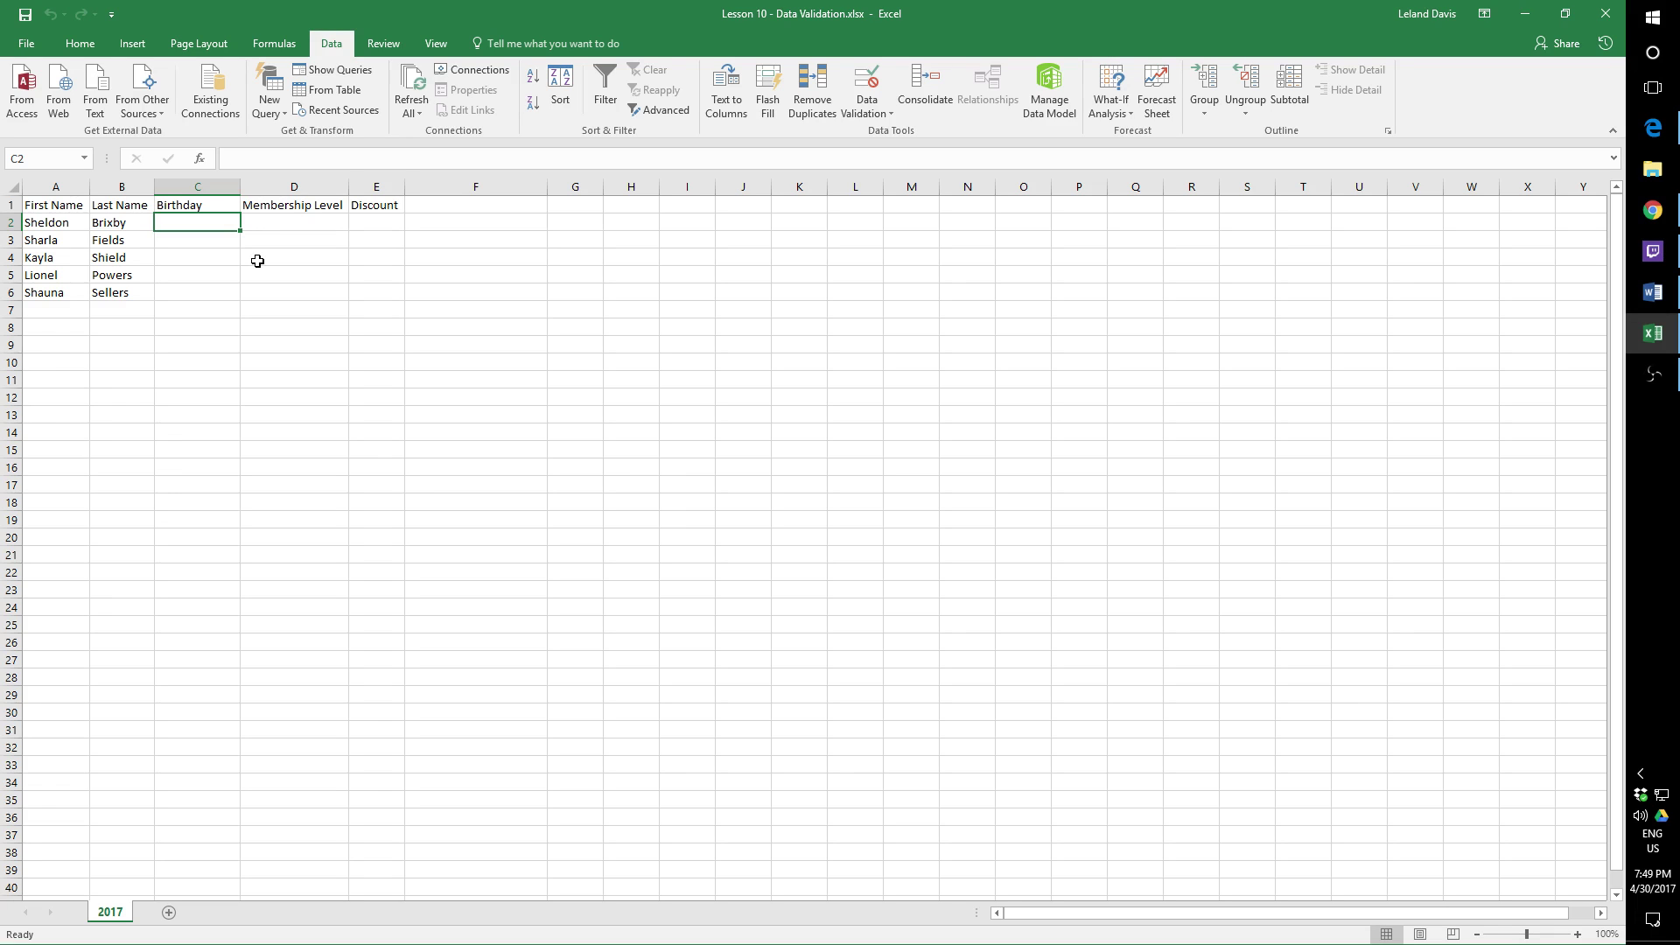
pyautogui.click(26, 43)
pyautogui.click(35, 38)
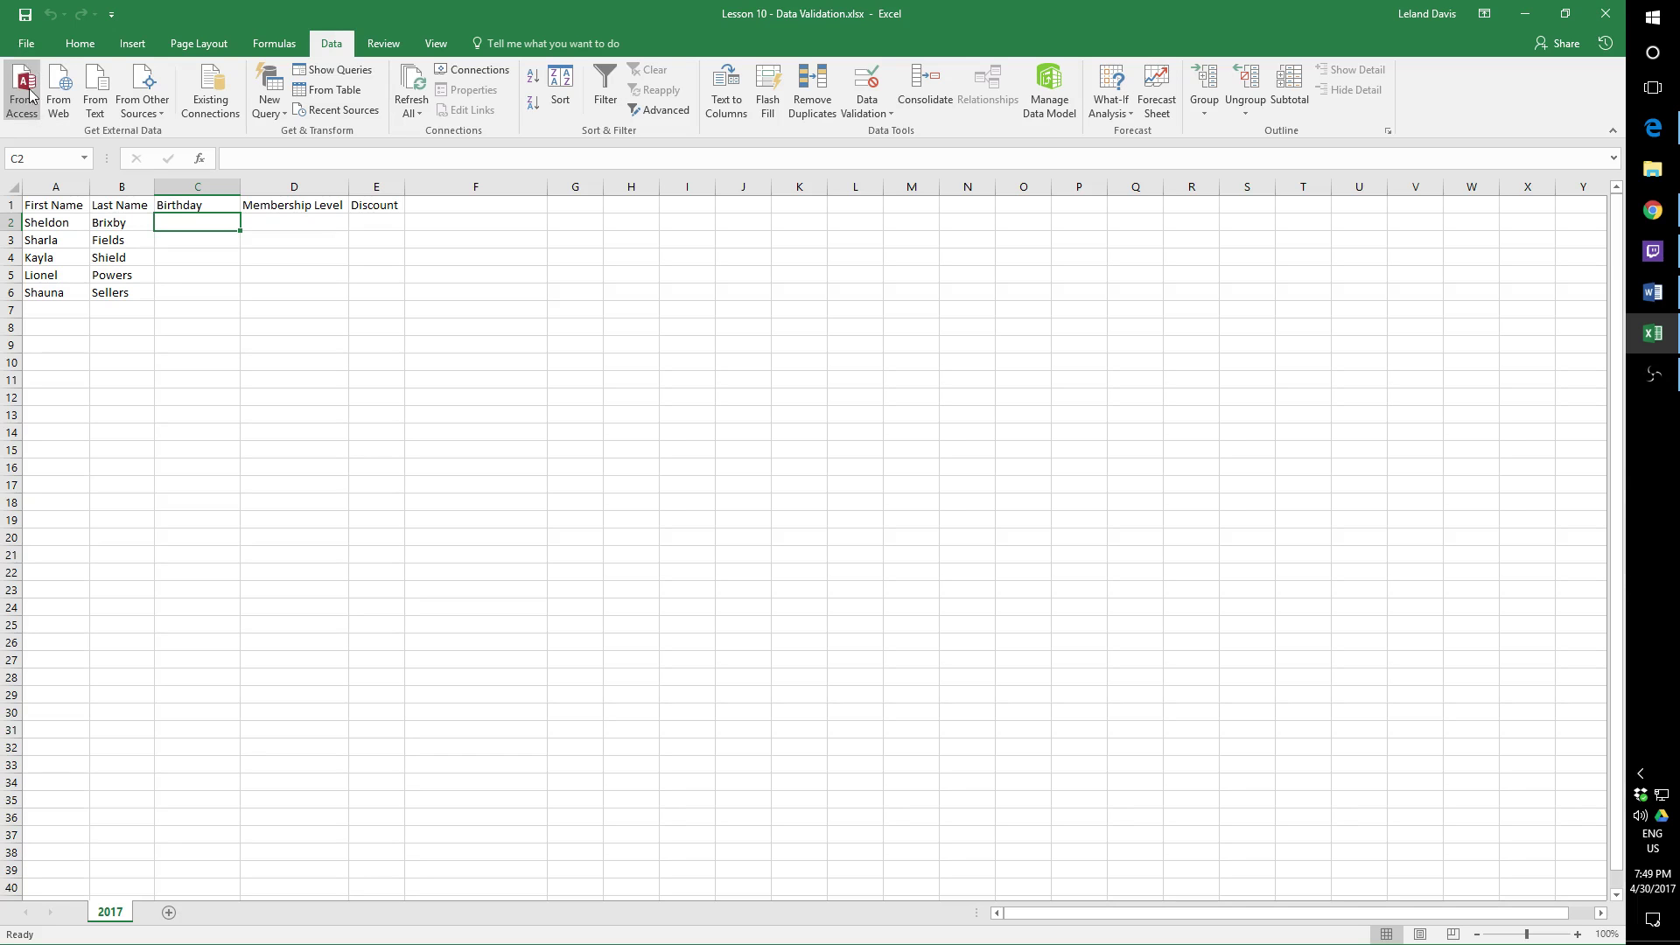
pyautogui.click(80, 45)
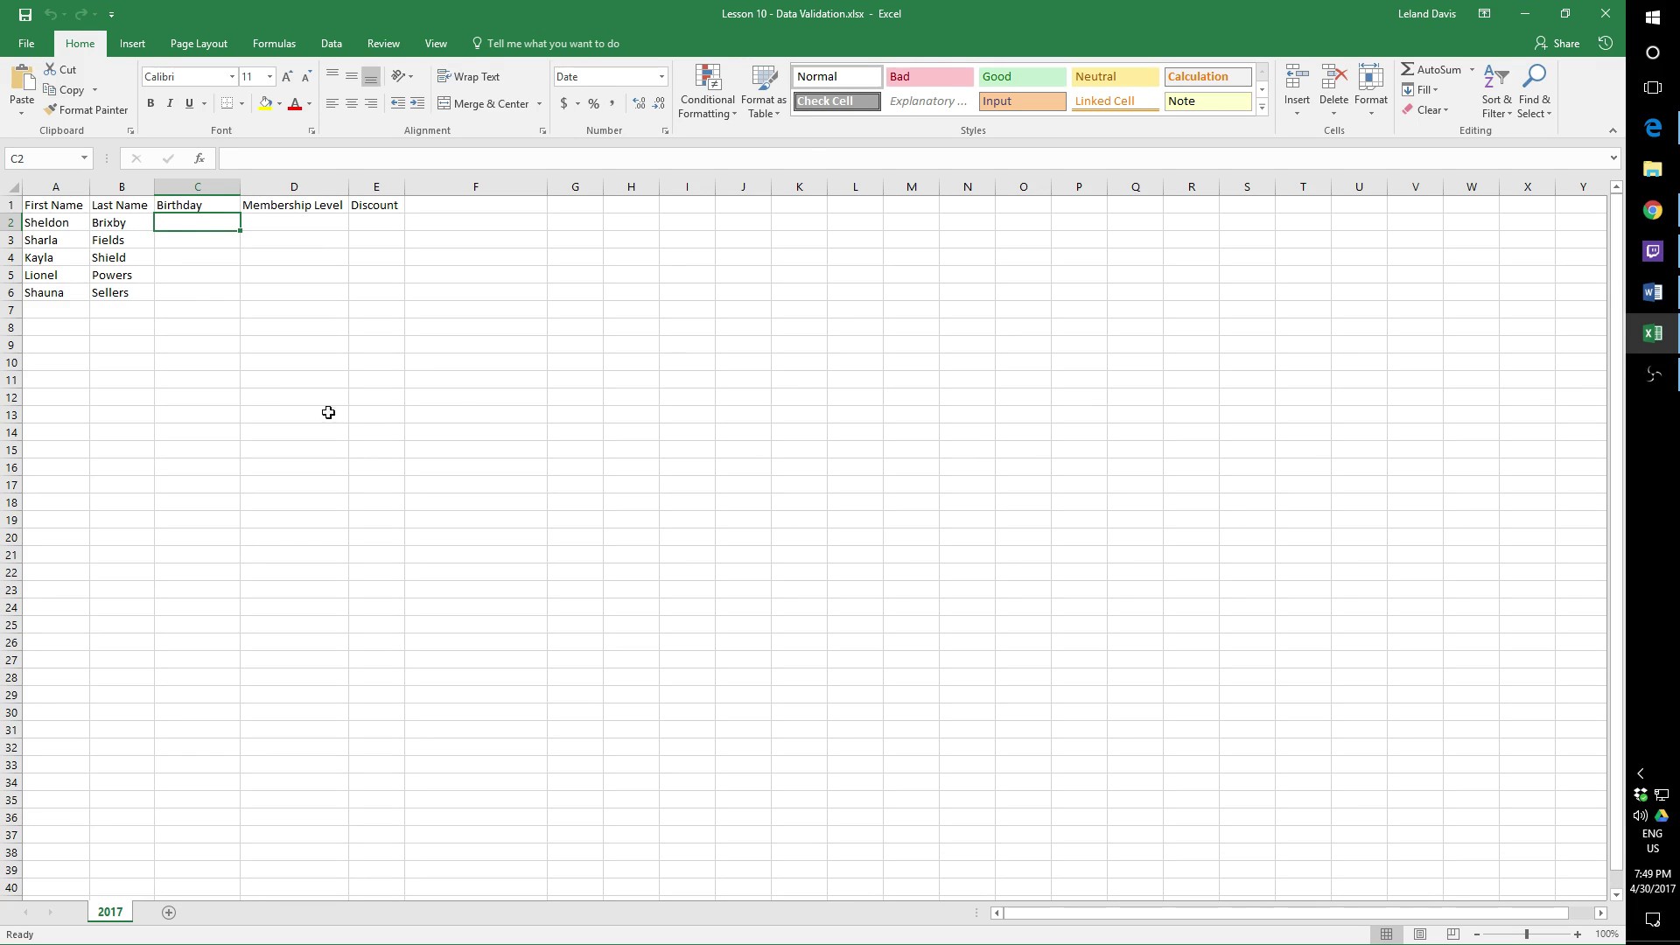
pyautogui.click(326, 45)
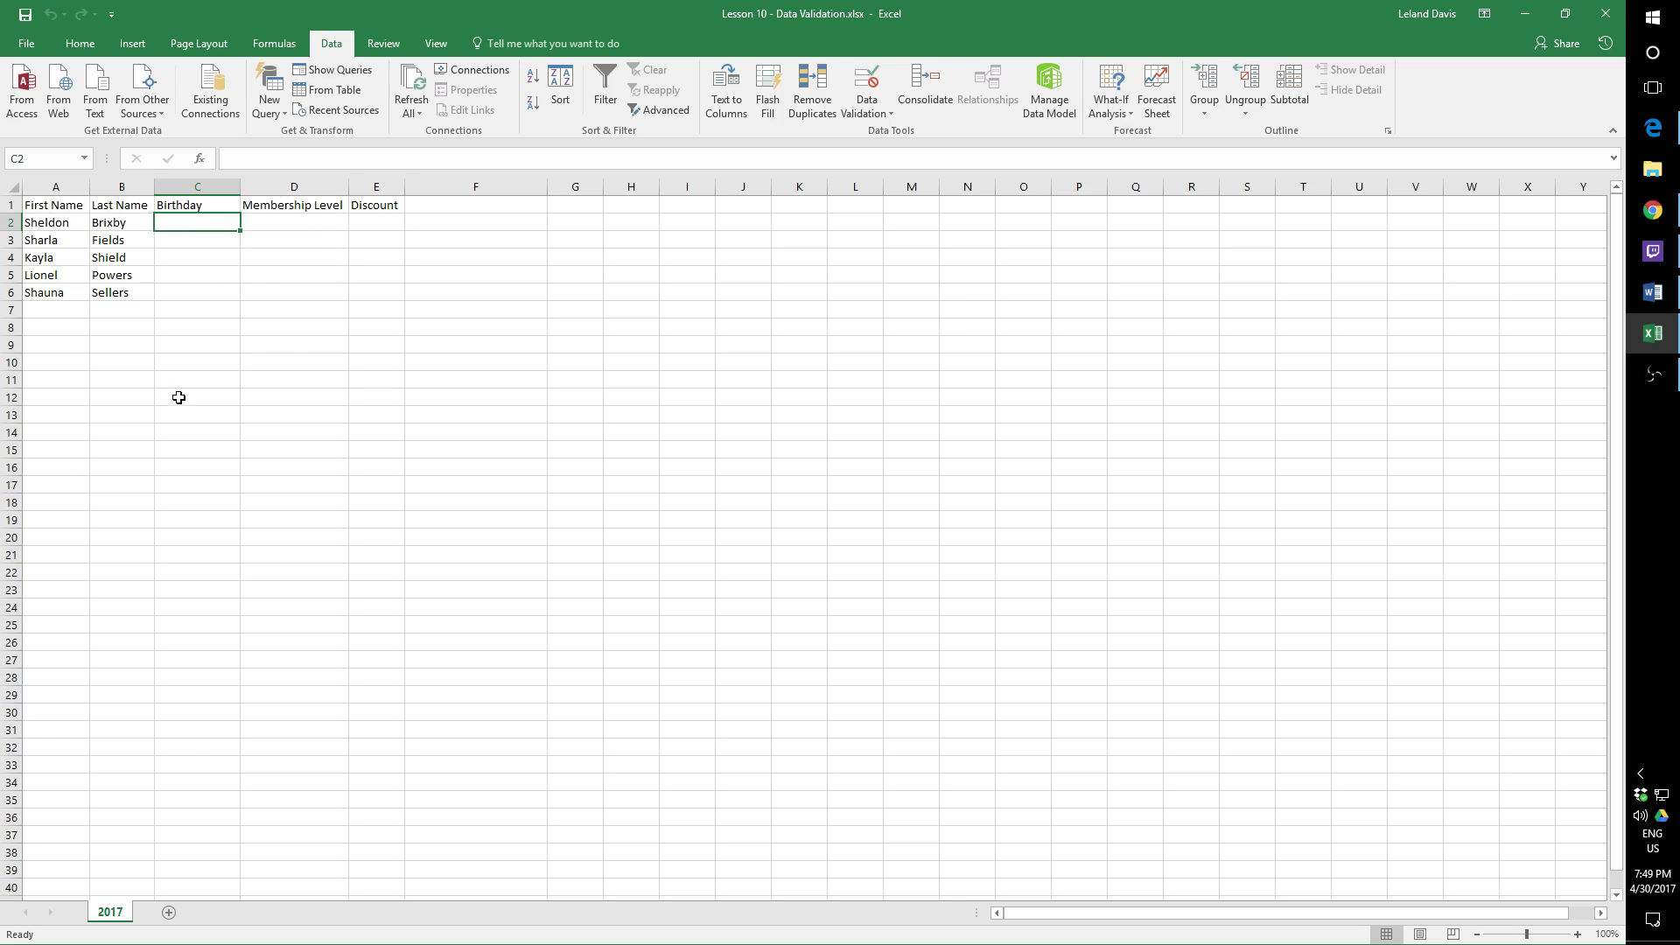
pyautogui.scroll(2, 178, 397)
pyautogui.scroll(3, 179, 396)
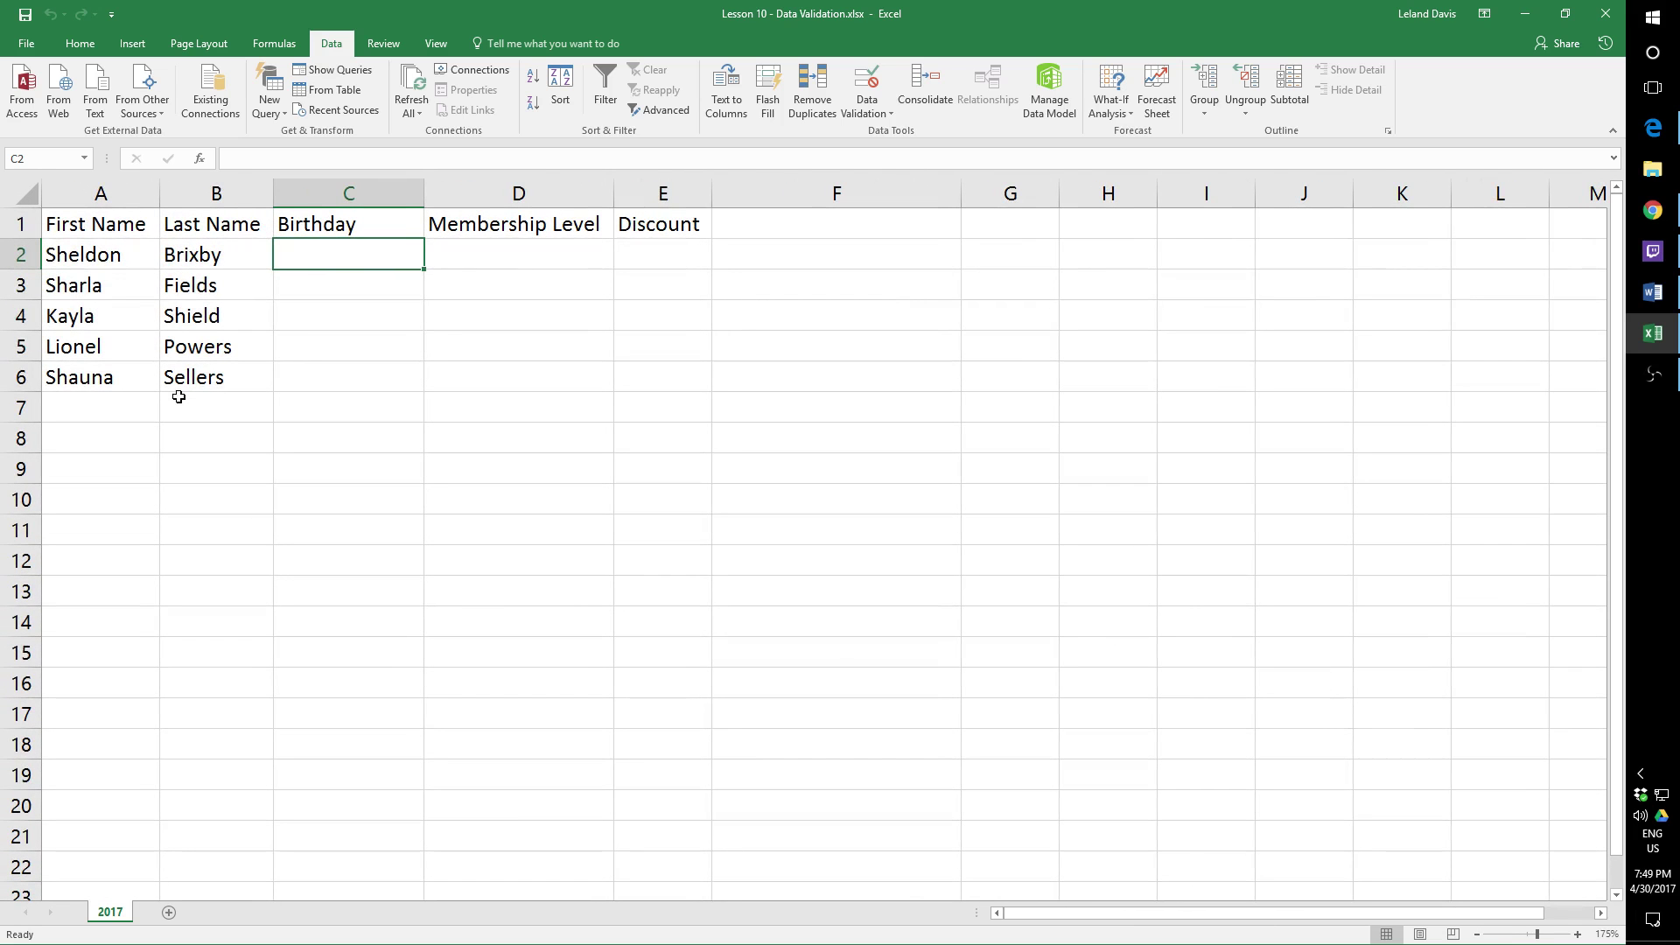
pyautogui.scroll(5, 178, 396)
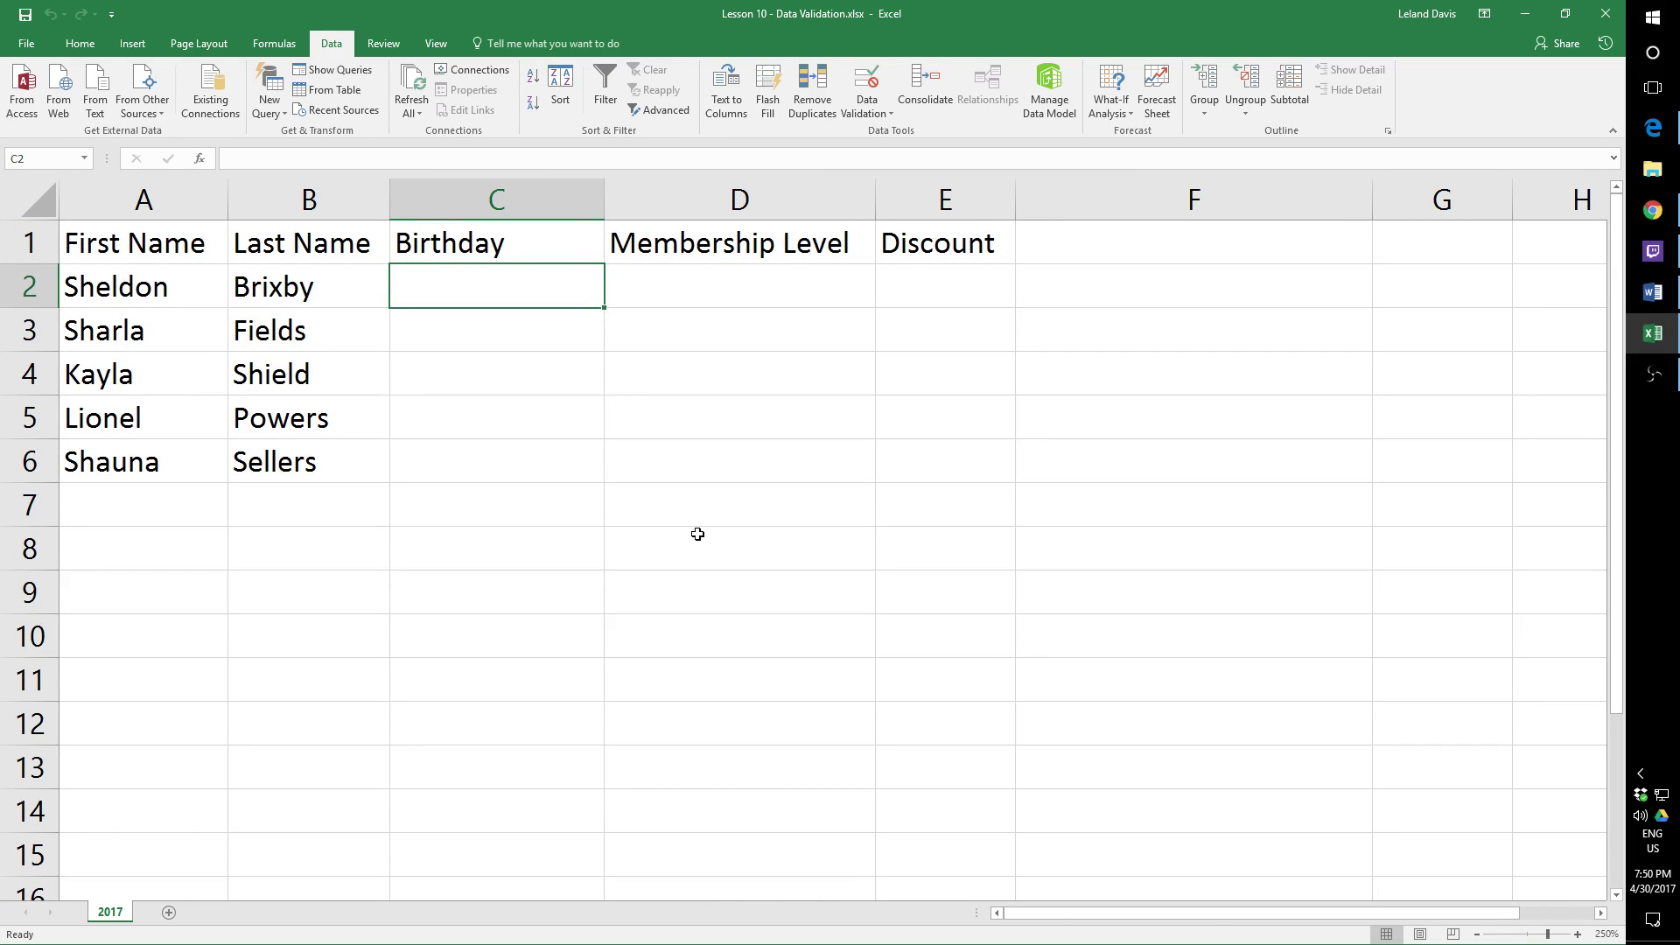
pyautogui.click(535, 341)
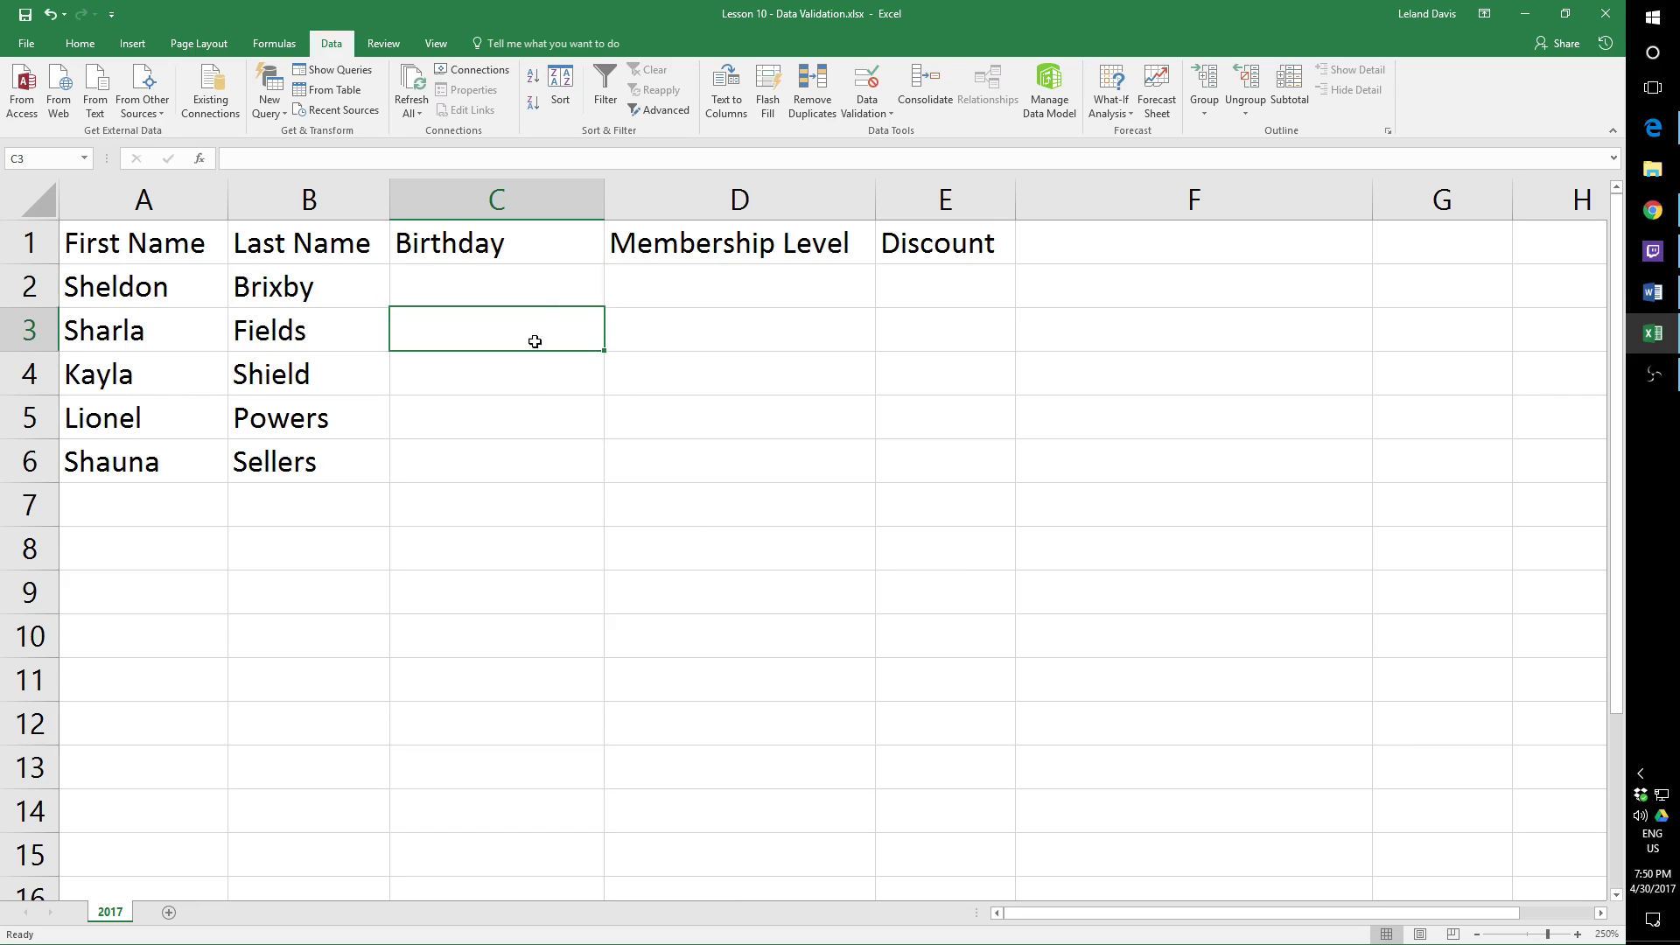
pyautogui.click(544, 381)
pyautogui.click(544, 435)
pyautogui.click(540, 461)
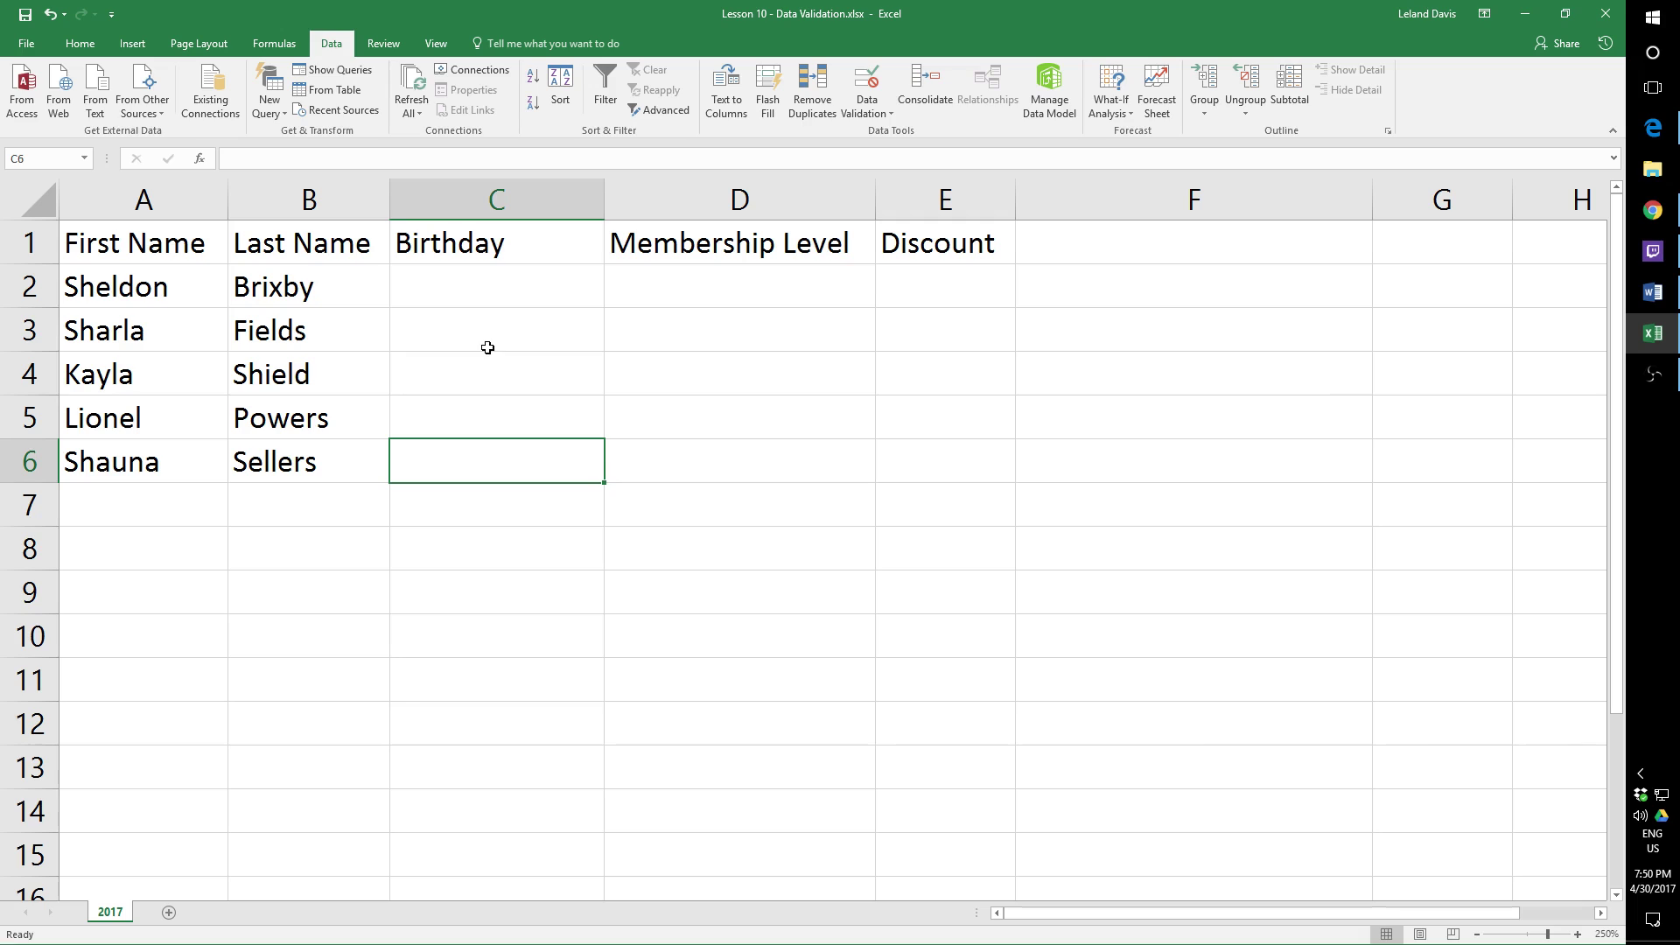
pyautogui.click(500, 293)
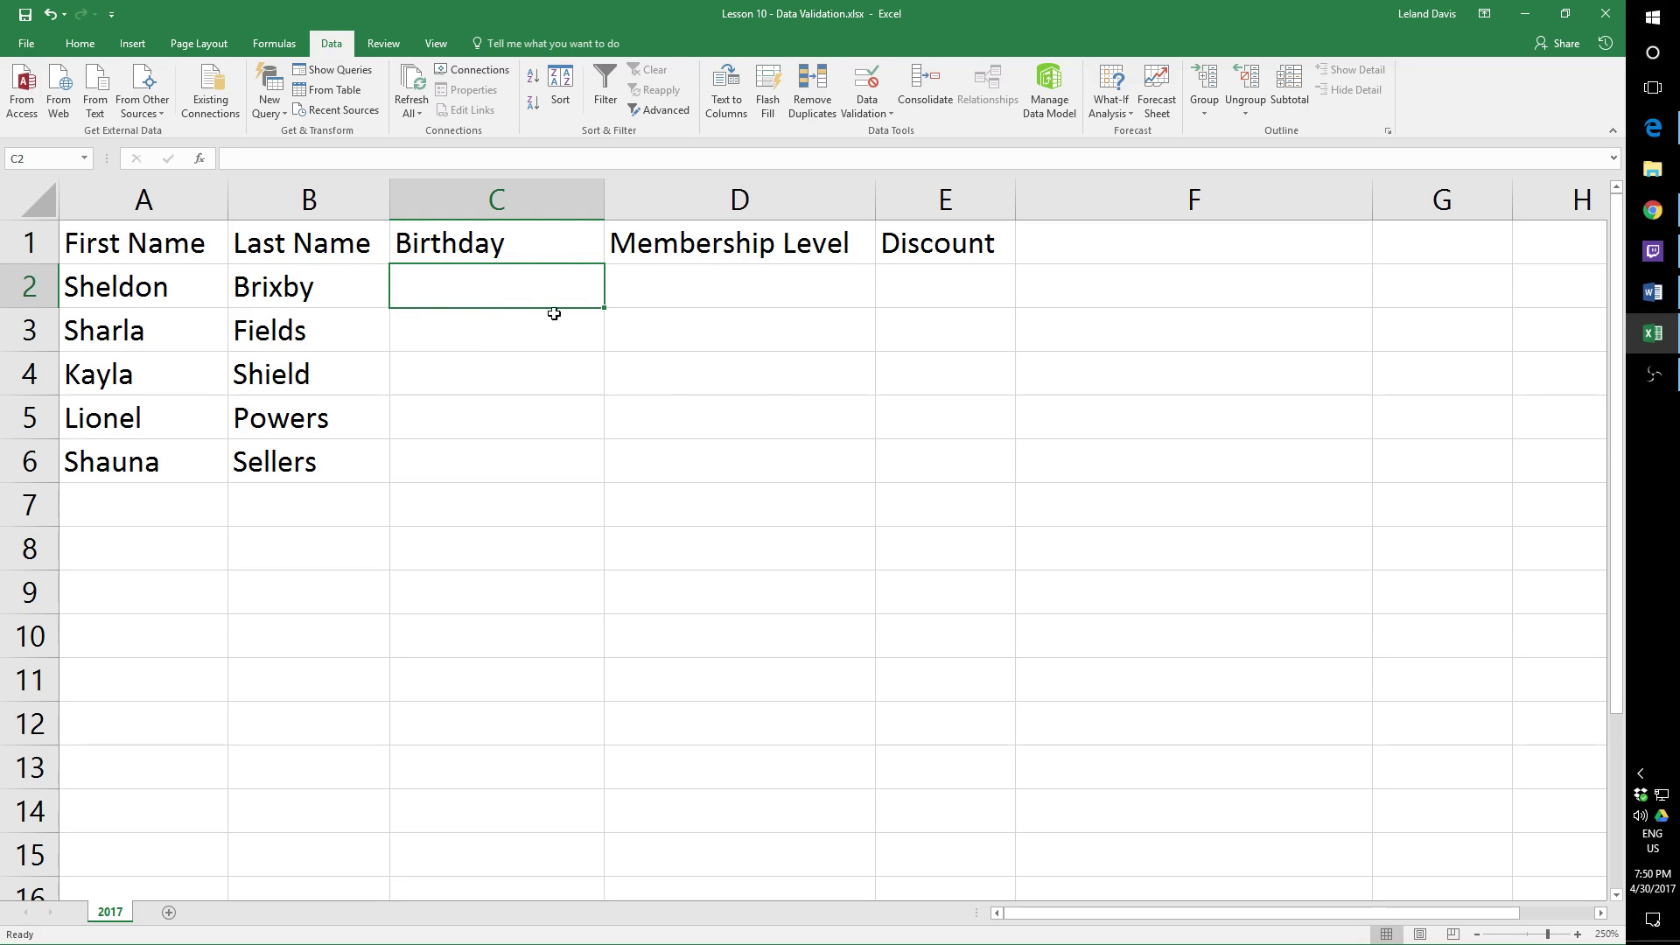
# Step: Start a data validation rule for the Birthday cells C2:C6 that allows only dates
pyautogui.moveTo(523, 280); pyautogui.dragTo(518, 445)
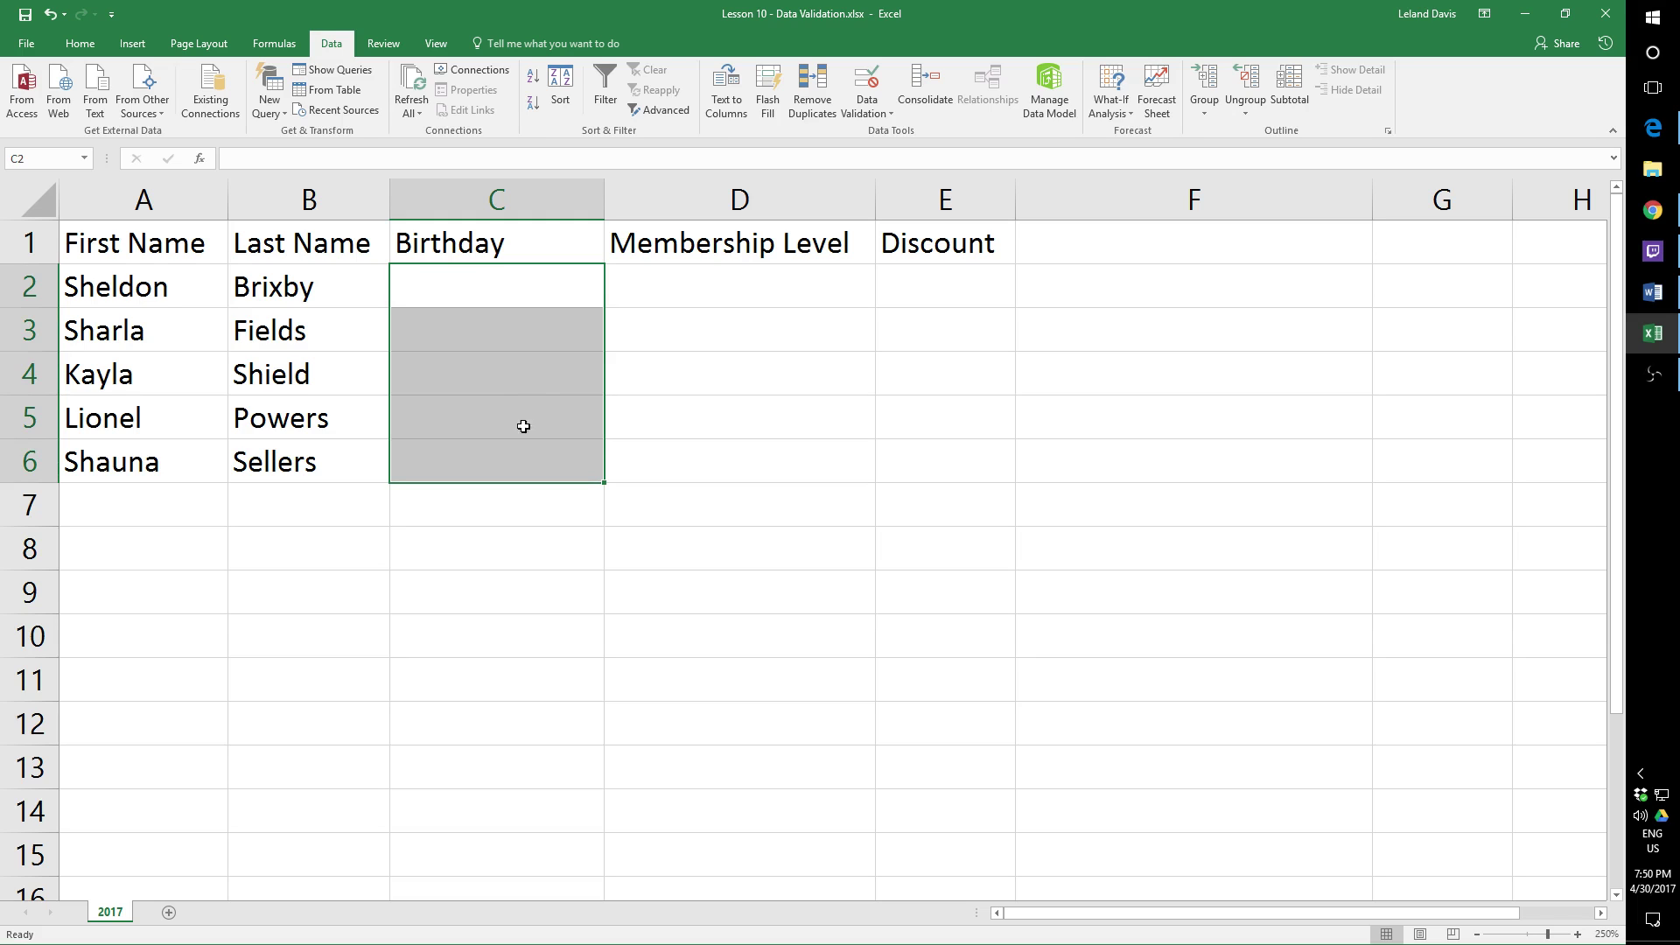
pyautogui.click(879, 108)
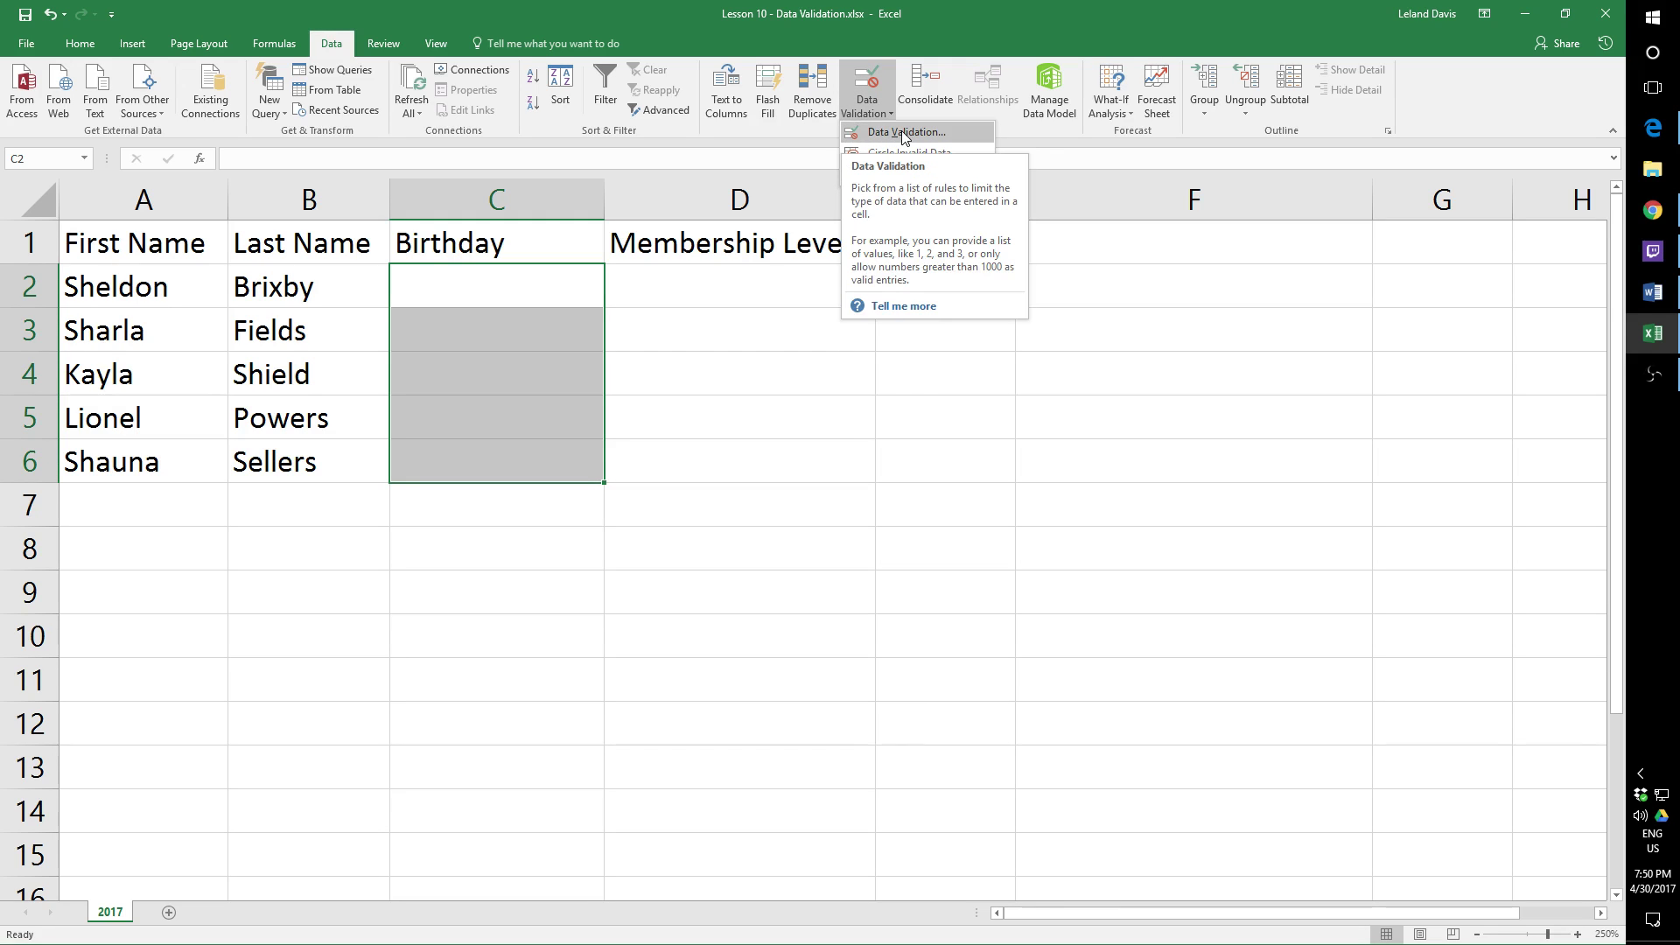
pyautogui.click(905, 134)
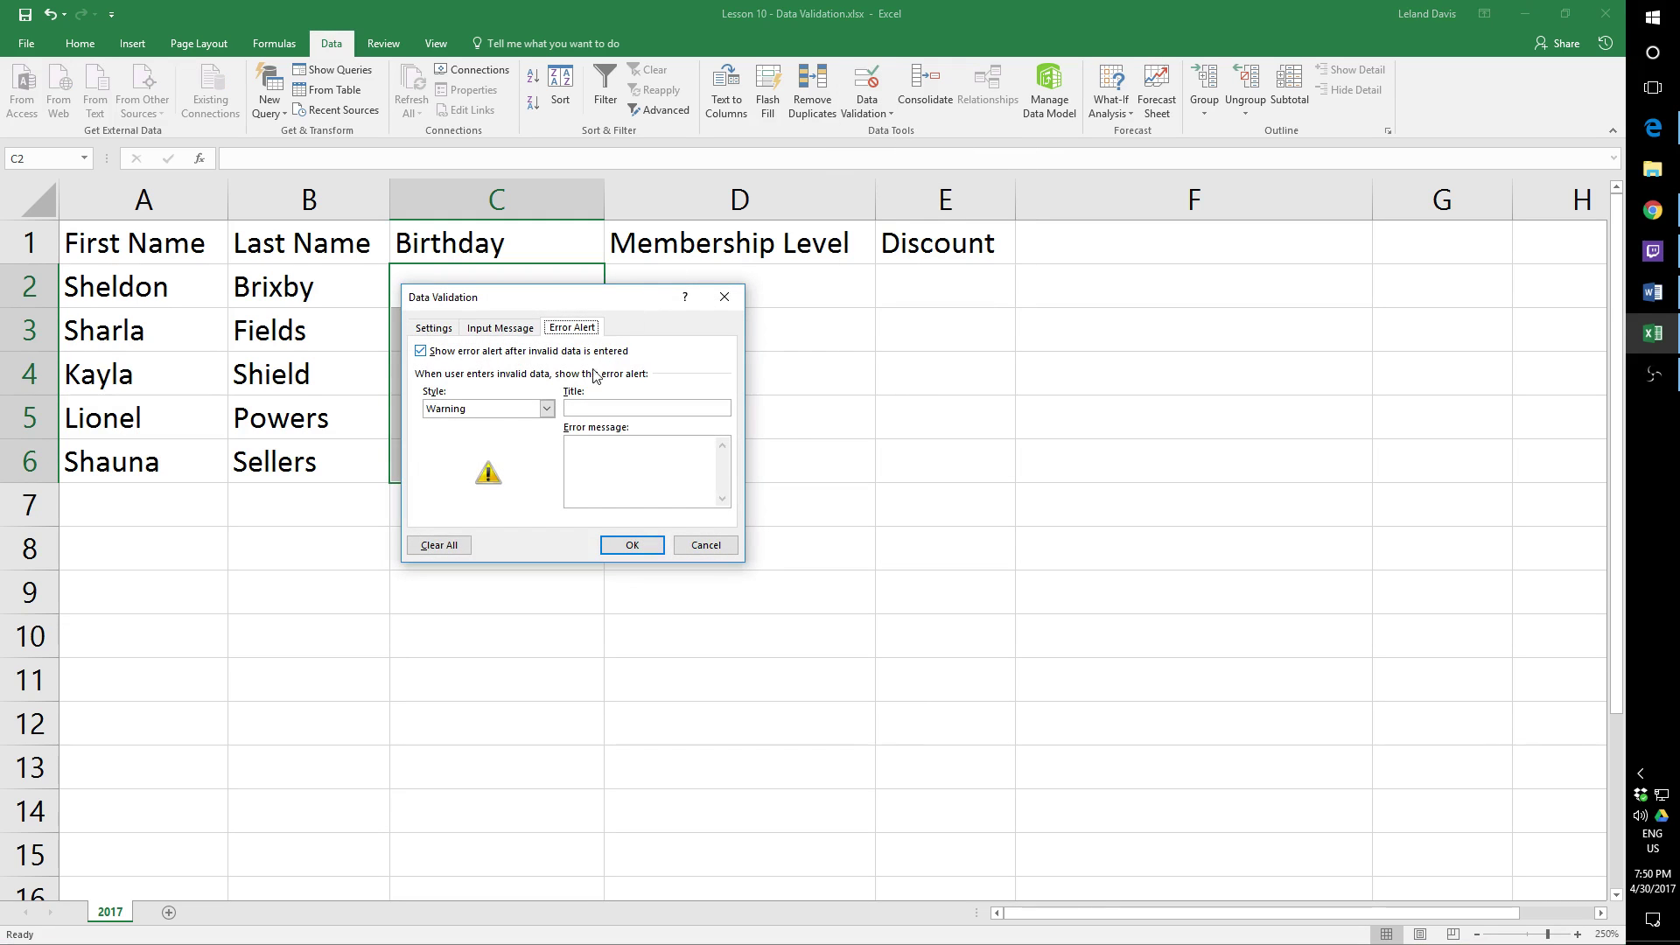
pyautogui.click(455, 332)
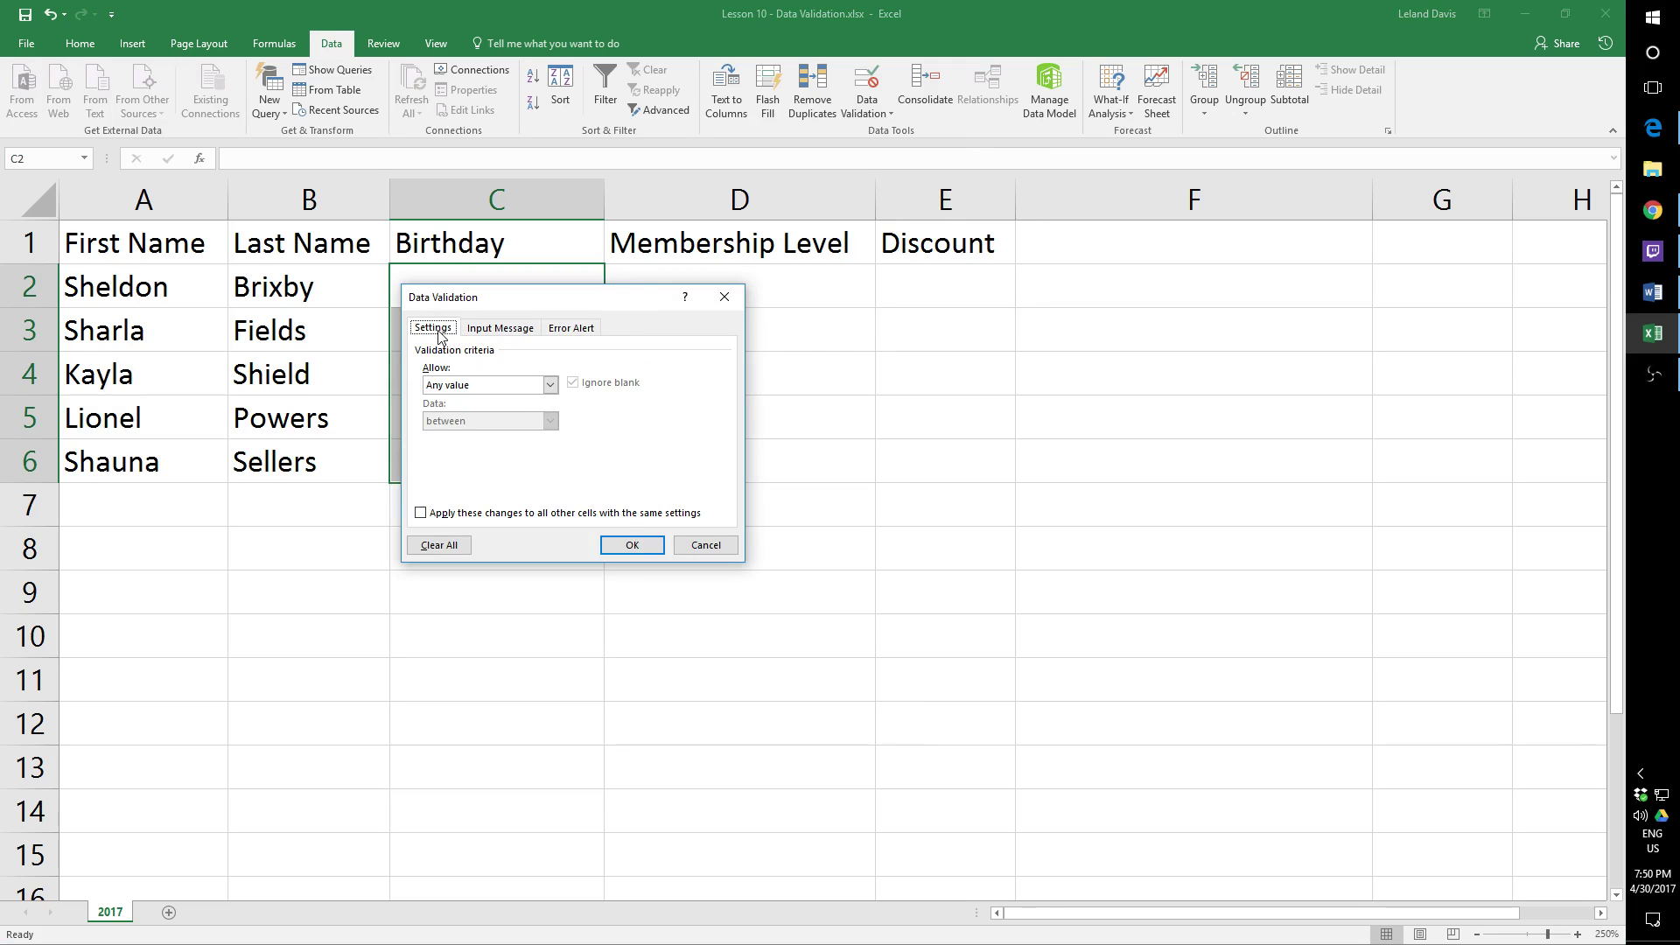
pyautogui.click(549, 385)
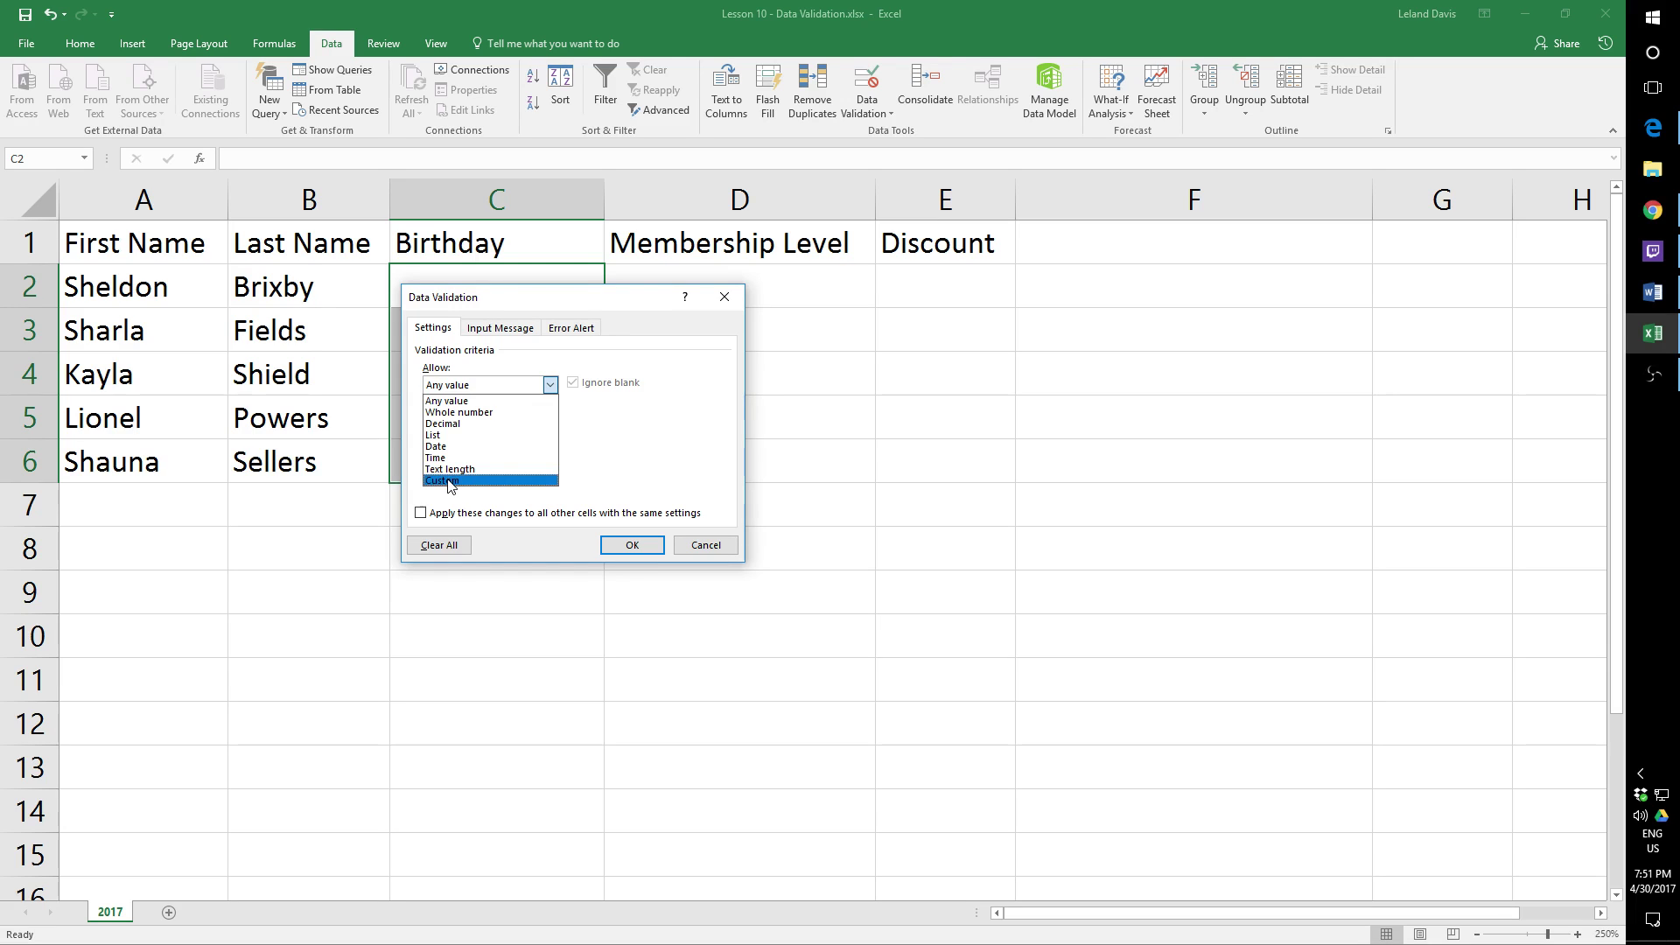
pyautogui.click(488, 452)
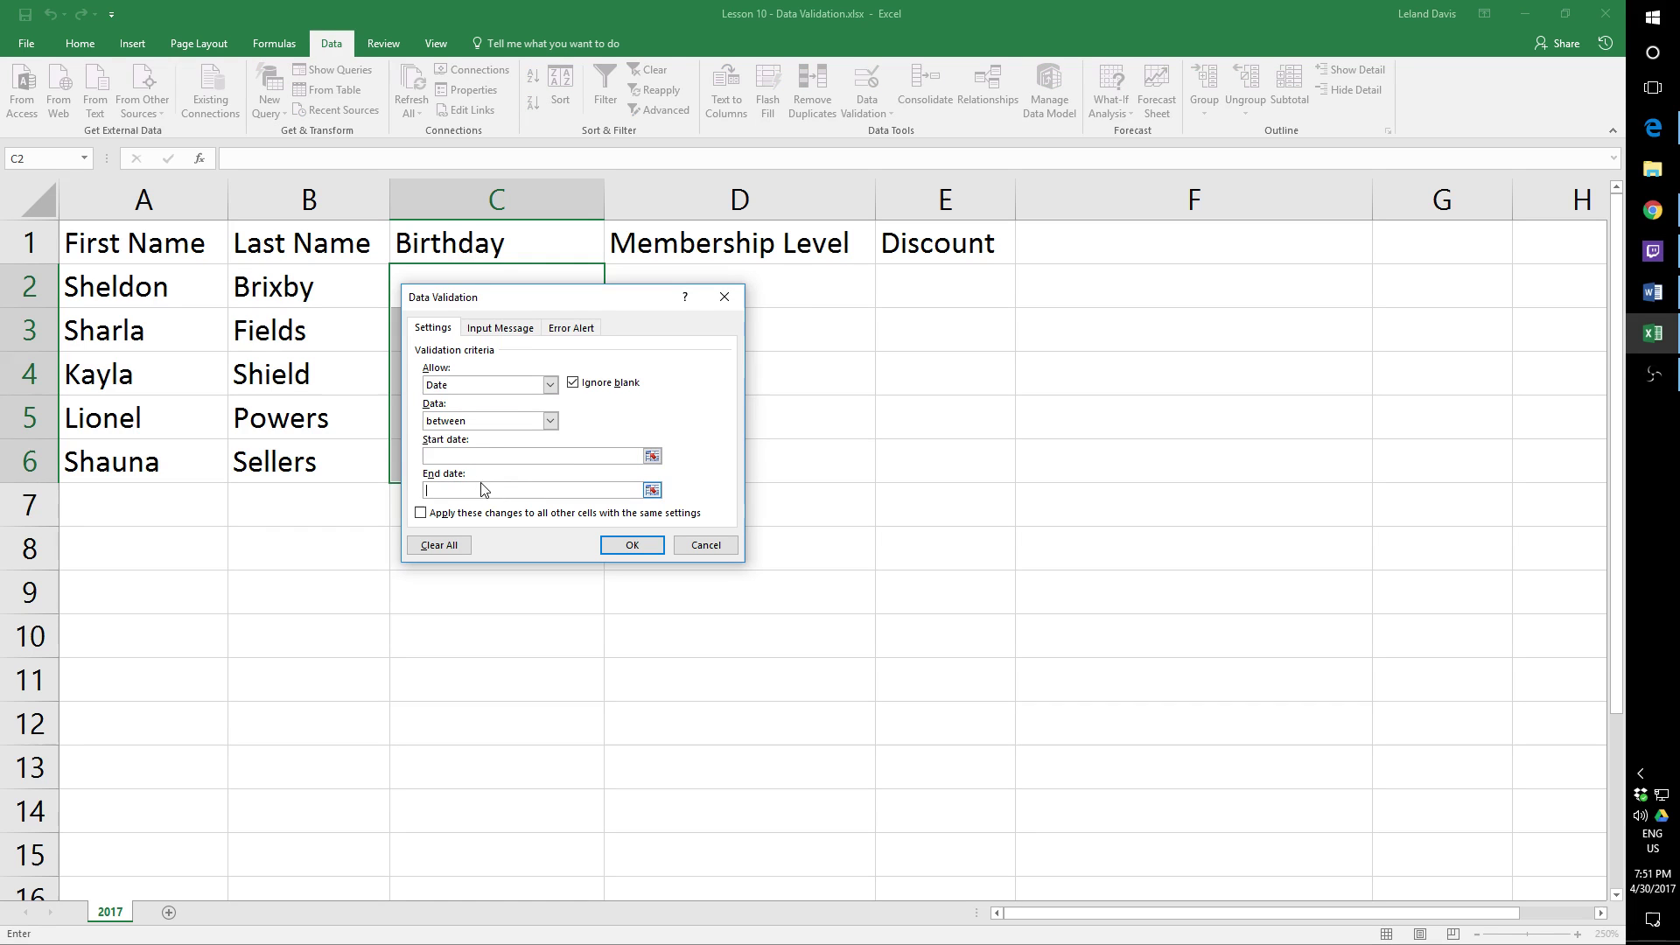
# Step: Restrict the Birthday dates to between 01/01/1920 and 05/01/1999 and apply the validation rule
pyautogui.moveTo(542, 304); pyautogui.dragTo(757, 287)
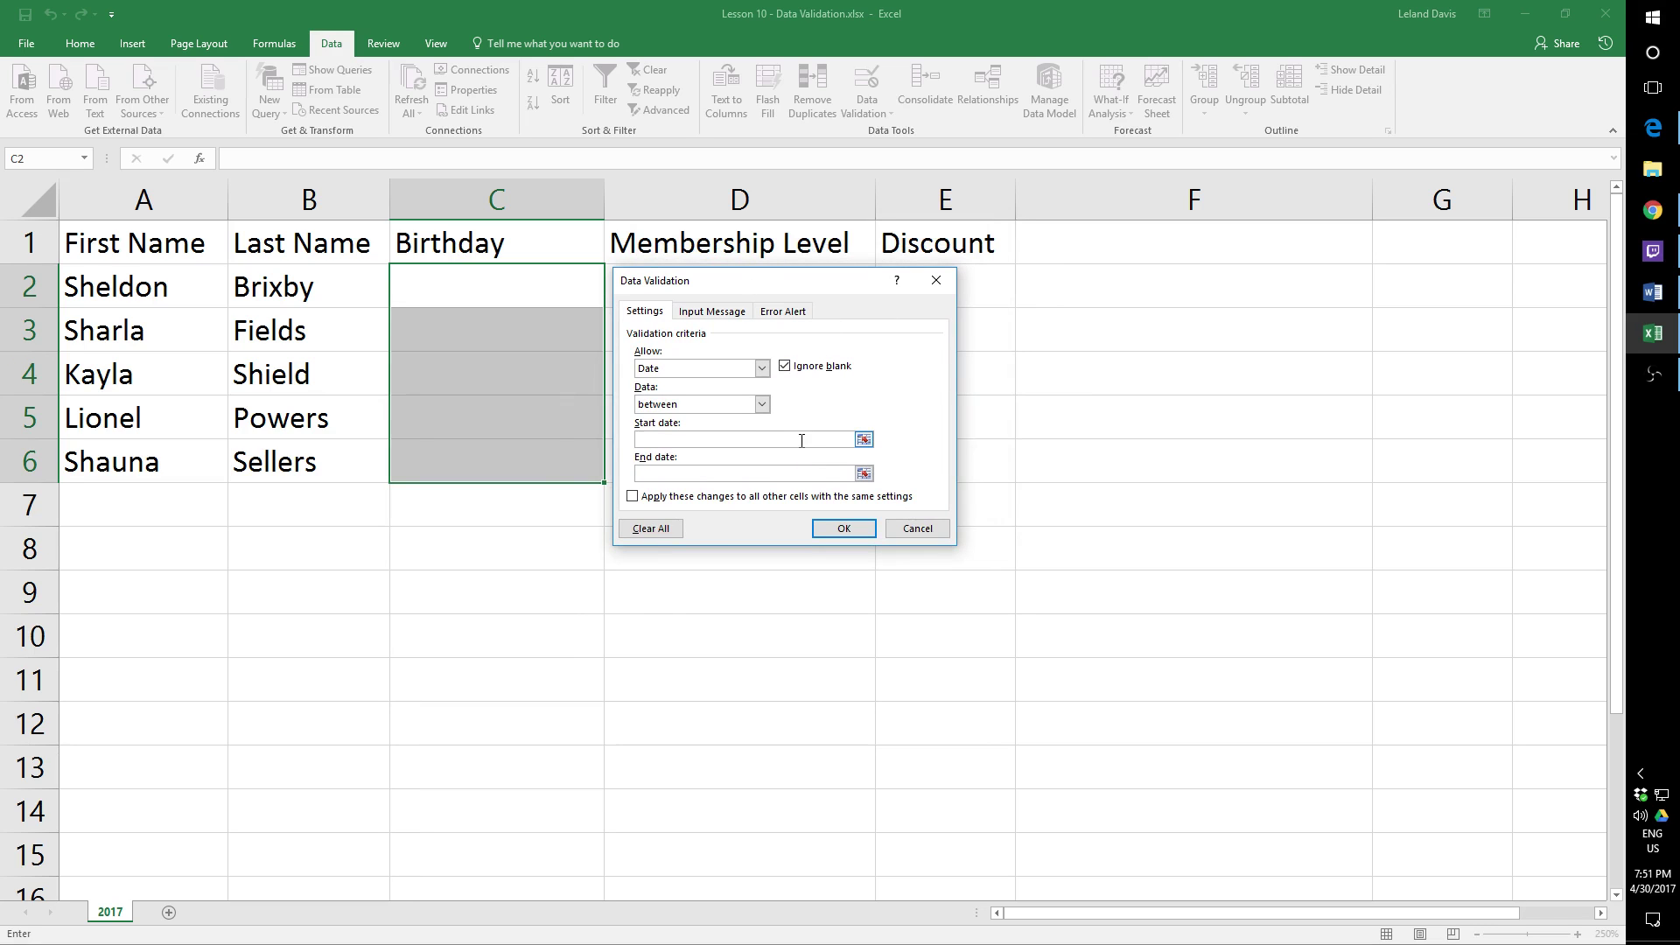
pyautogui.click(864, 439)
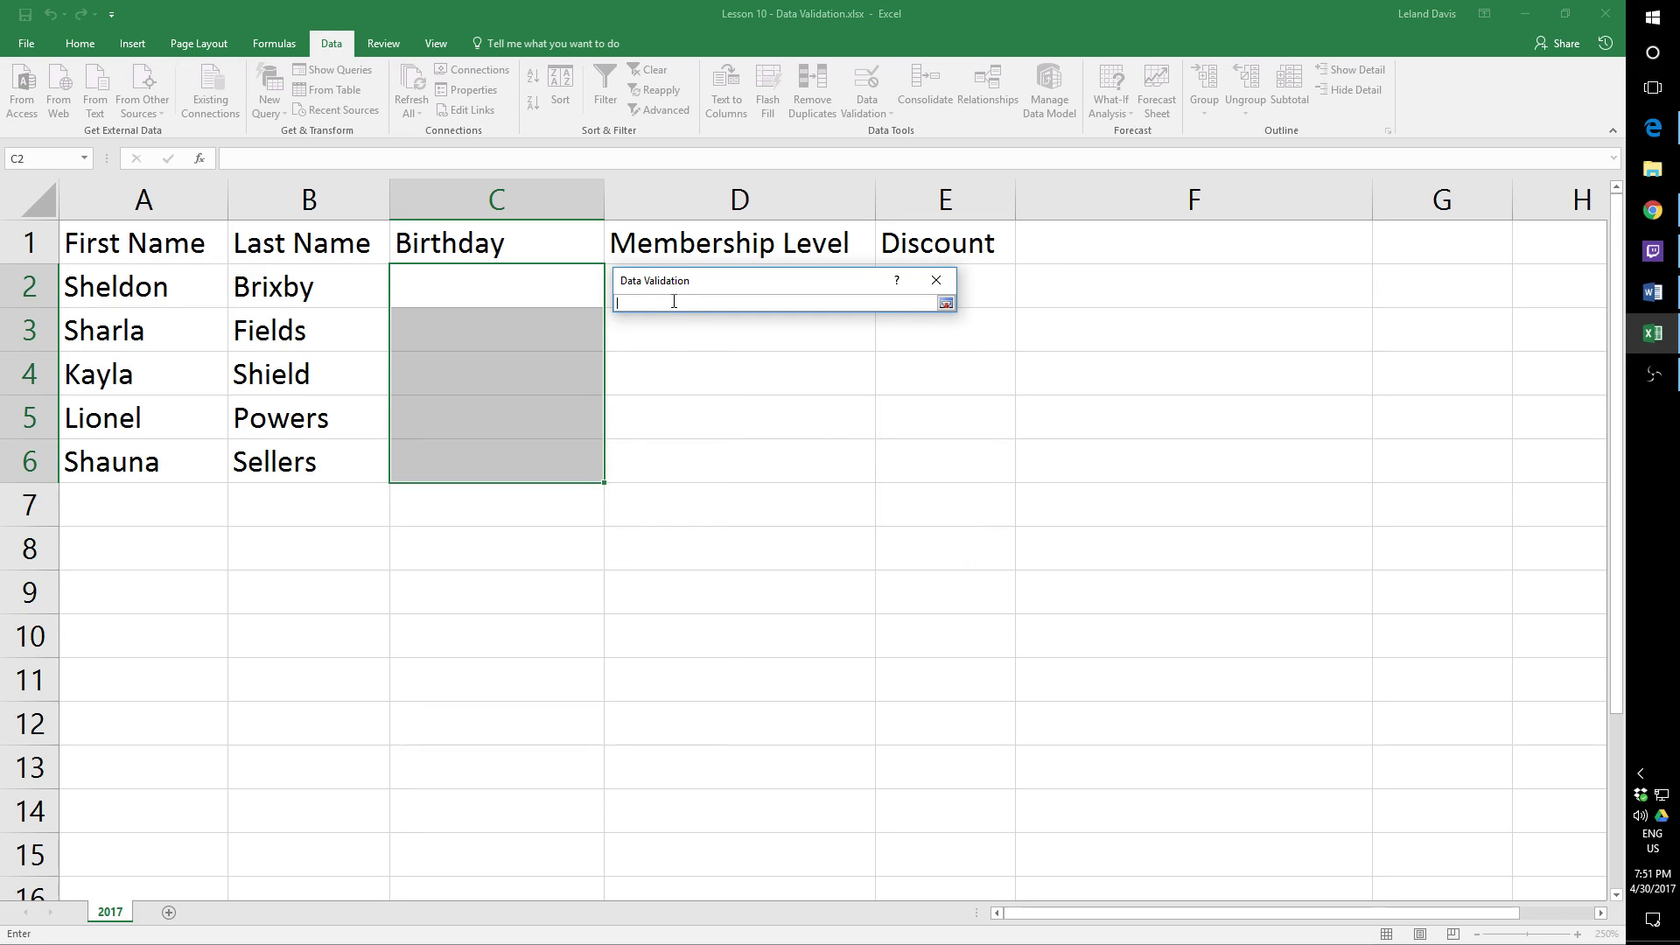
pyautogui.click(946, 303)
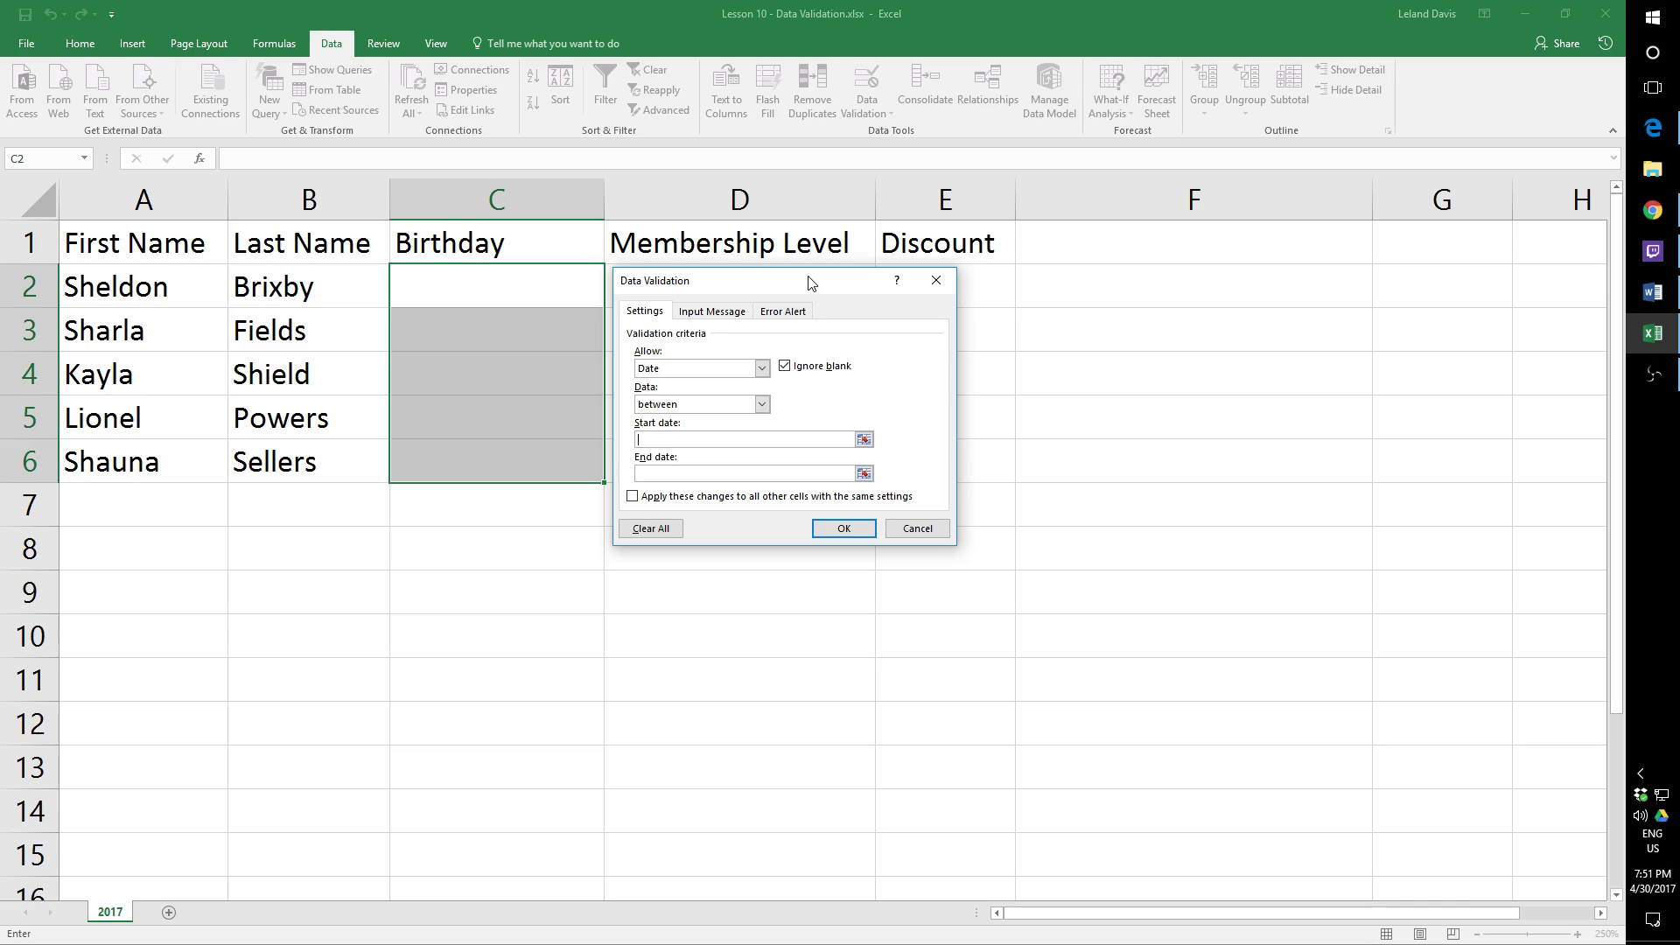
pyautogui.write('01/01/1920')
pyautogui.moveTo(840, 281)
pyautogui.mouseDown()
pyautogui.moveTo(857, 282)
pyautogui.moveTo(833, 278)
pyautogui.mouseUp()
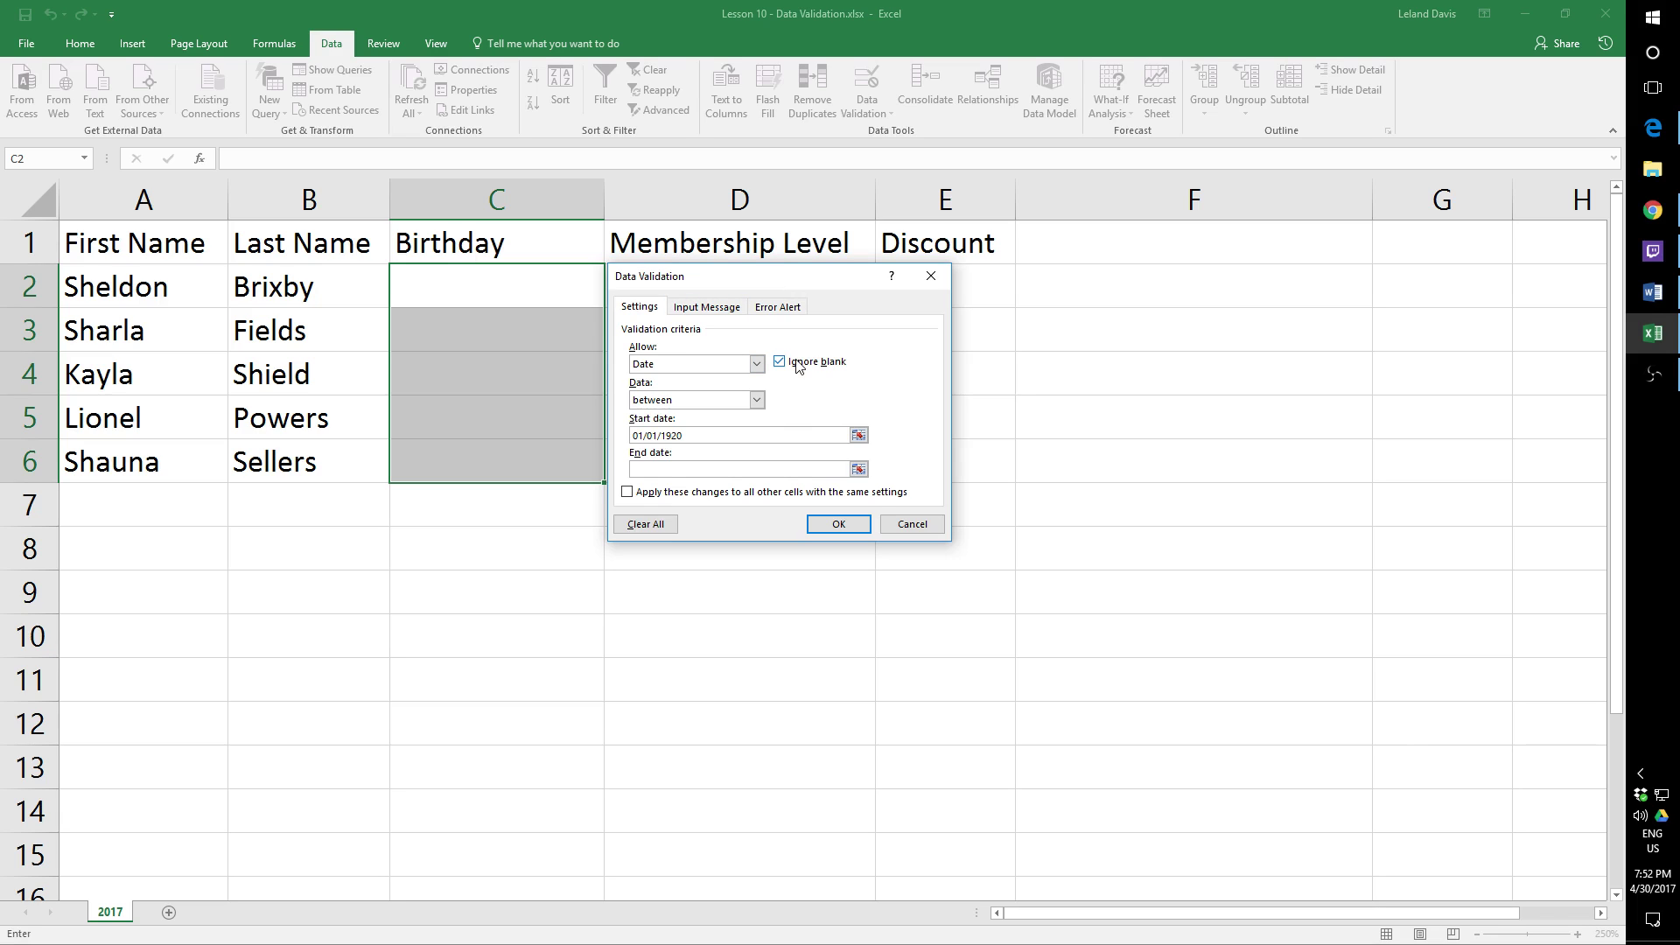
pyautogui.write('5/01/1999')
pyautogui.moveTo(721, 276); pyautogui.dragTo(782, 274)
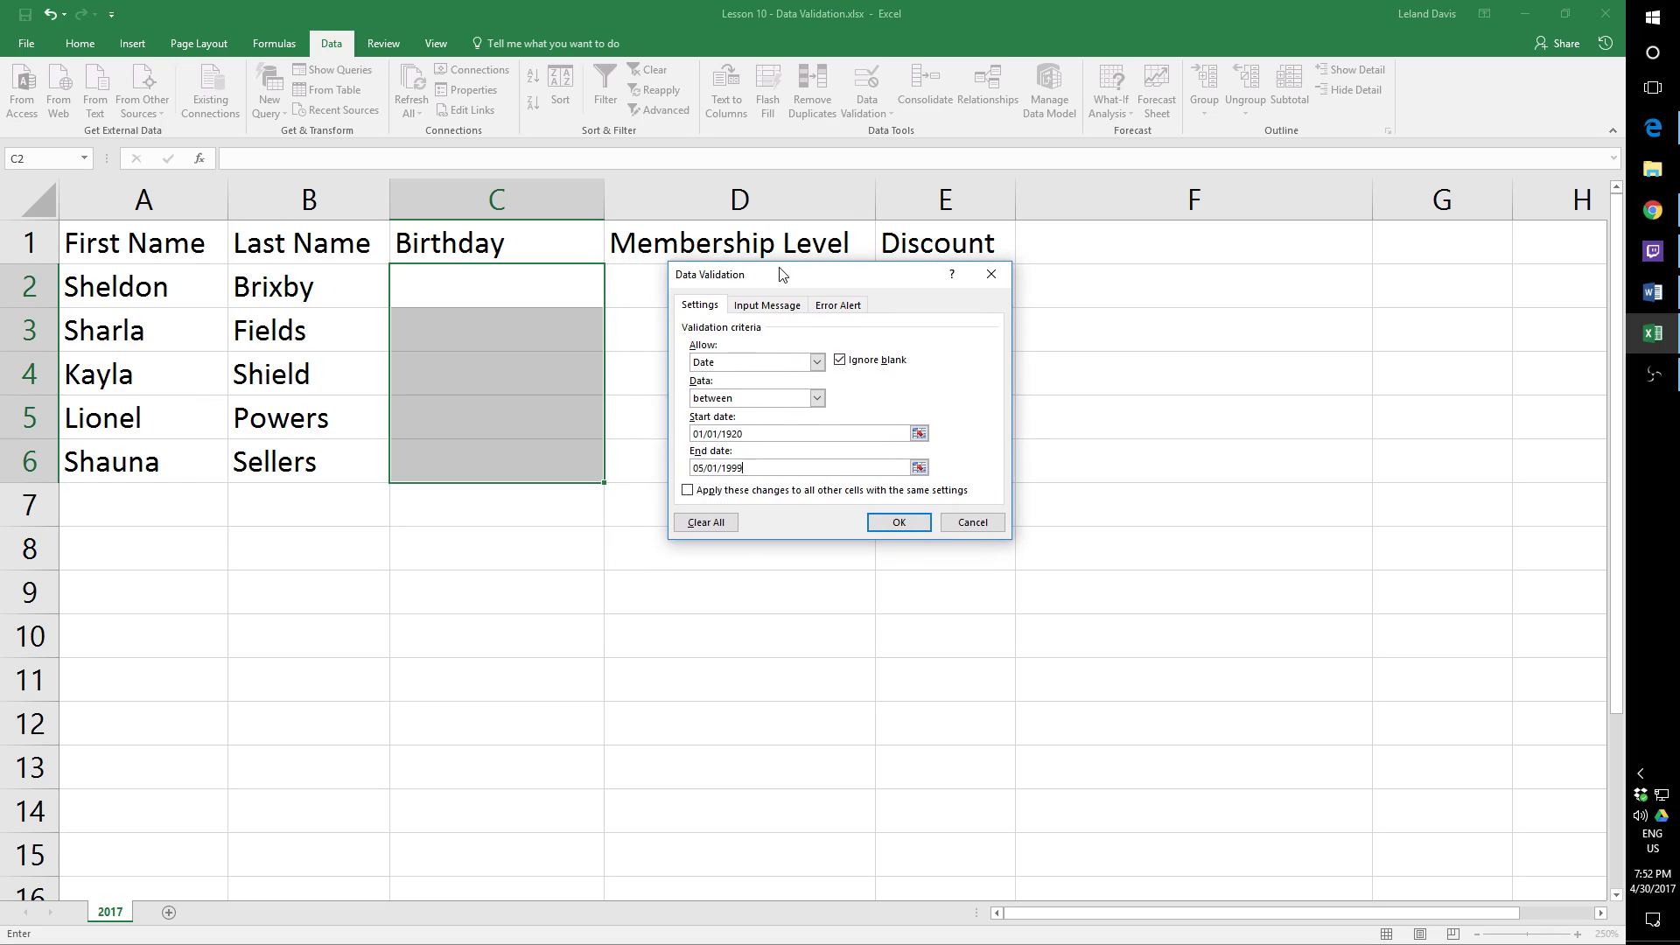
pyautogui.click(899, 523)
# Step: Enter the first member's date of birth in cell C2, within the allowed range
pyautogui.click(499, 290)
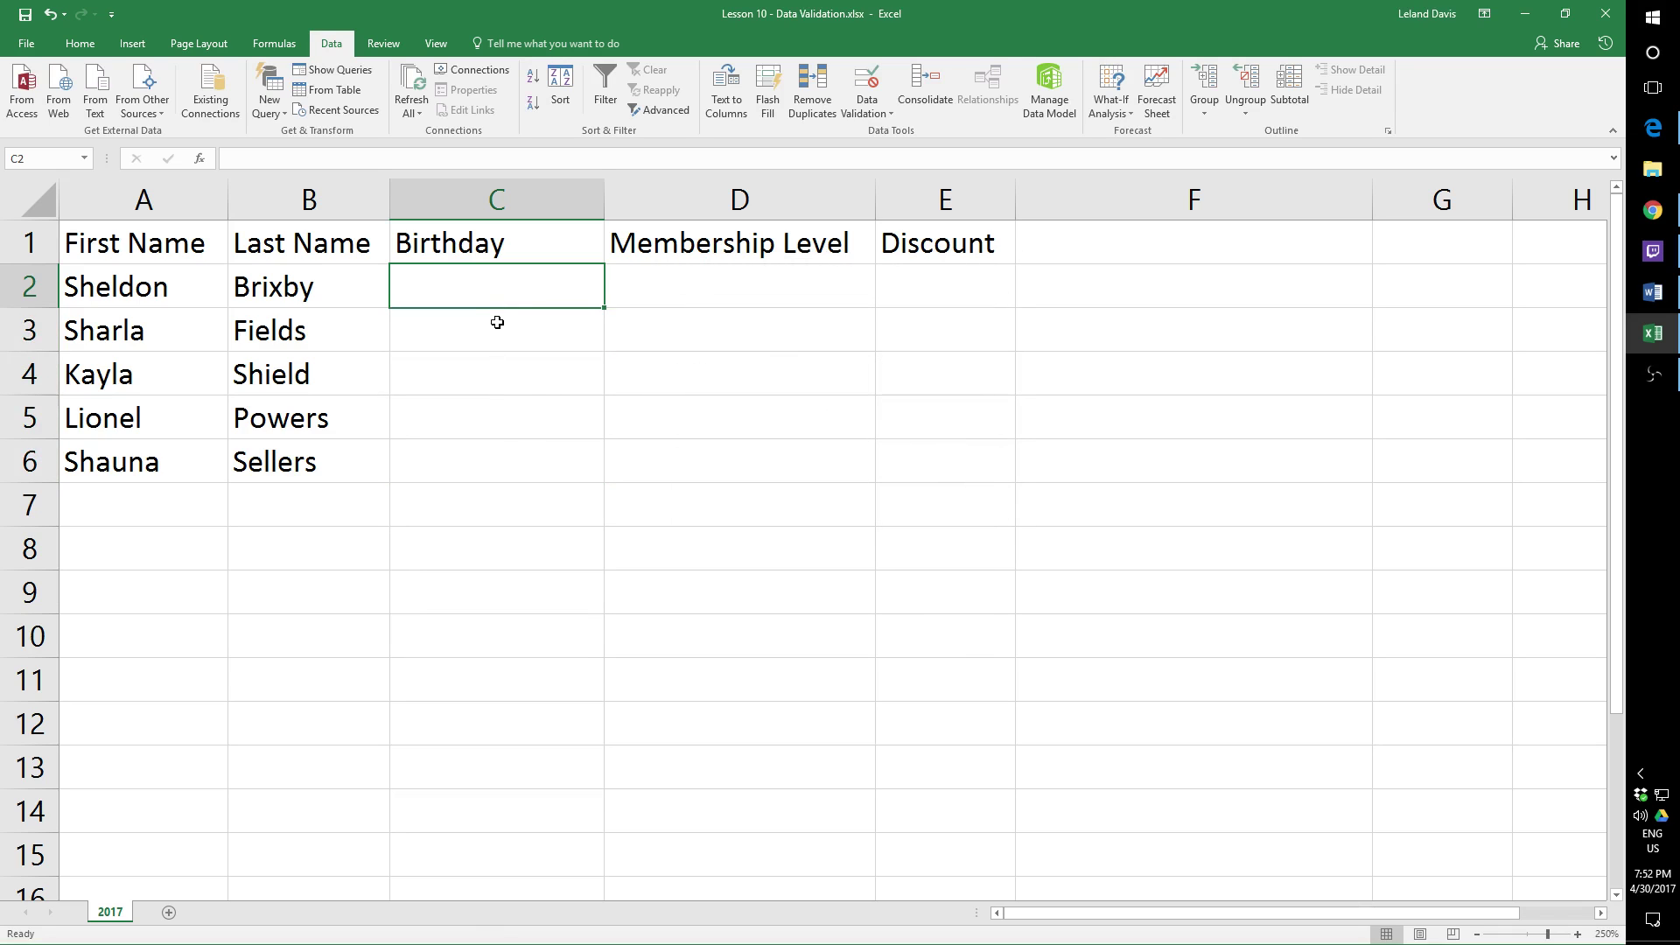
pyautogui.click(486, 316)
pyautogui.click(481, 292)
pyautogui.write('08/')
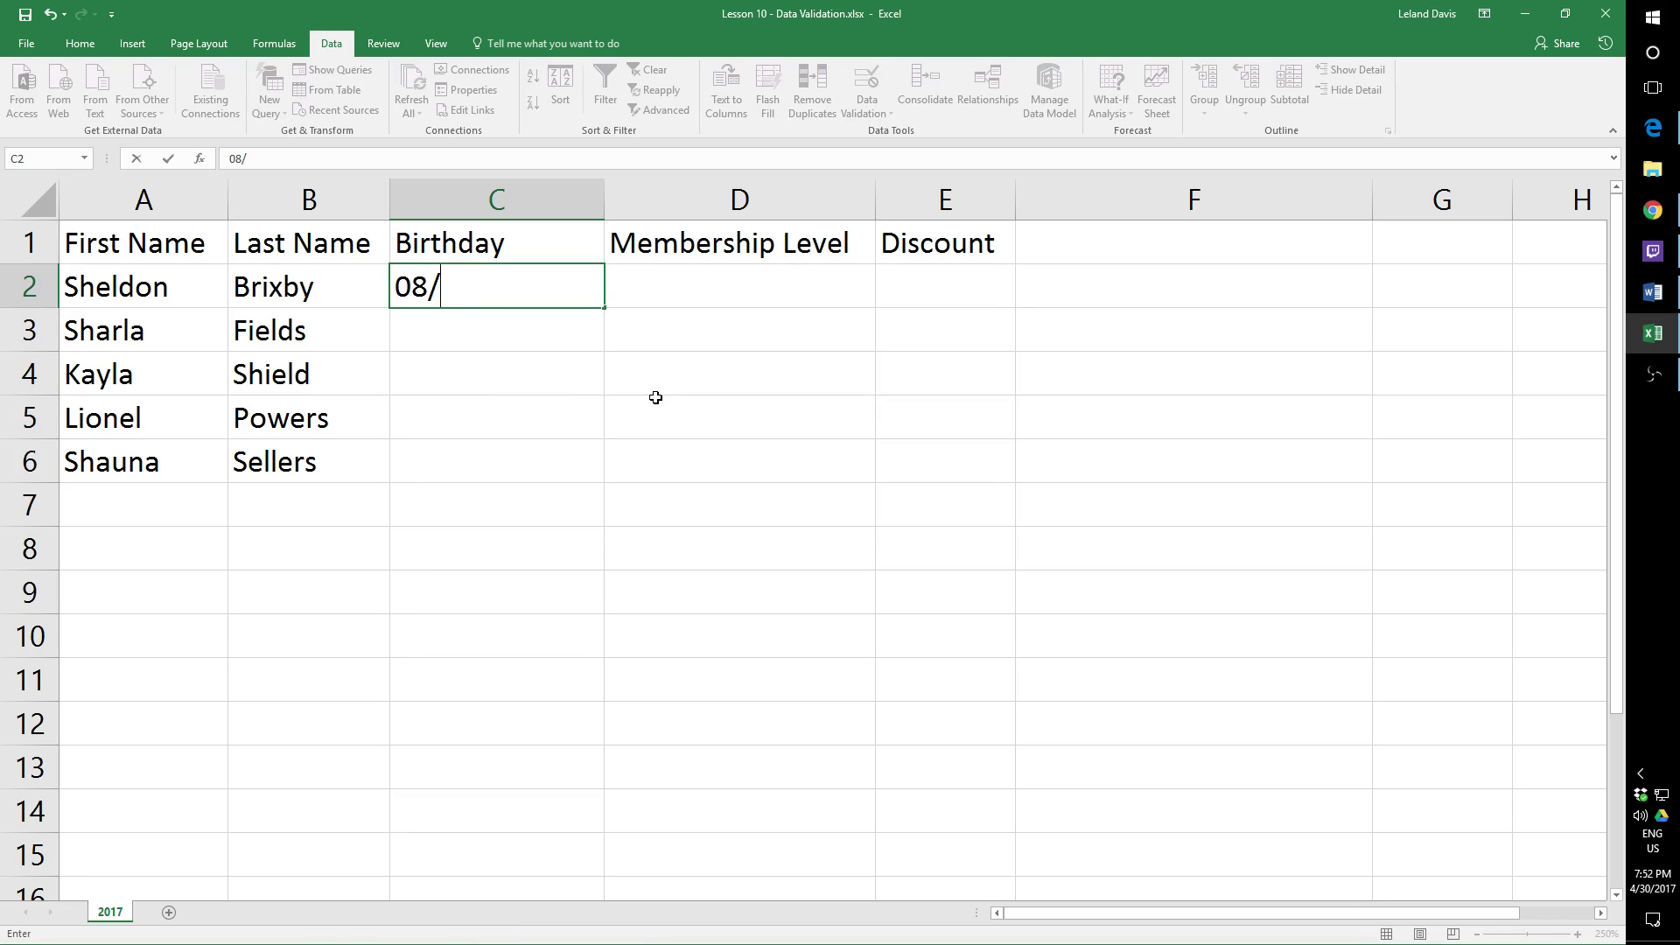
pyautogui.write('15/1967')
pyautogui.press('Return')
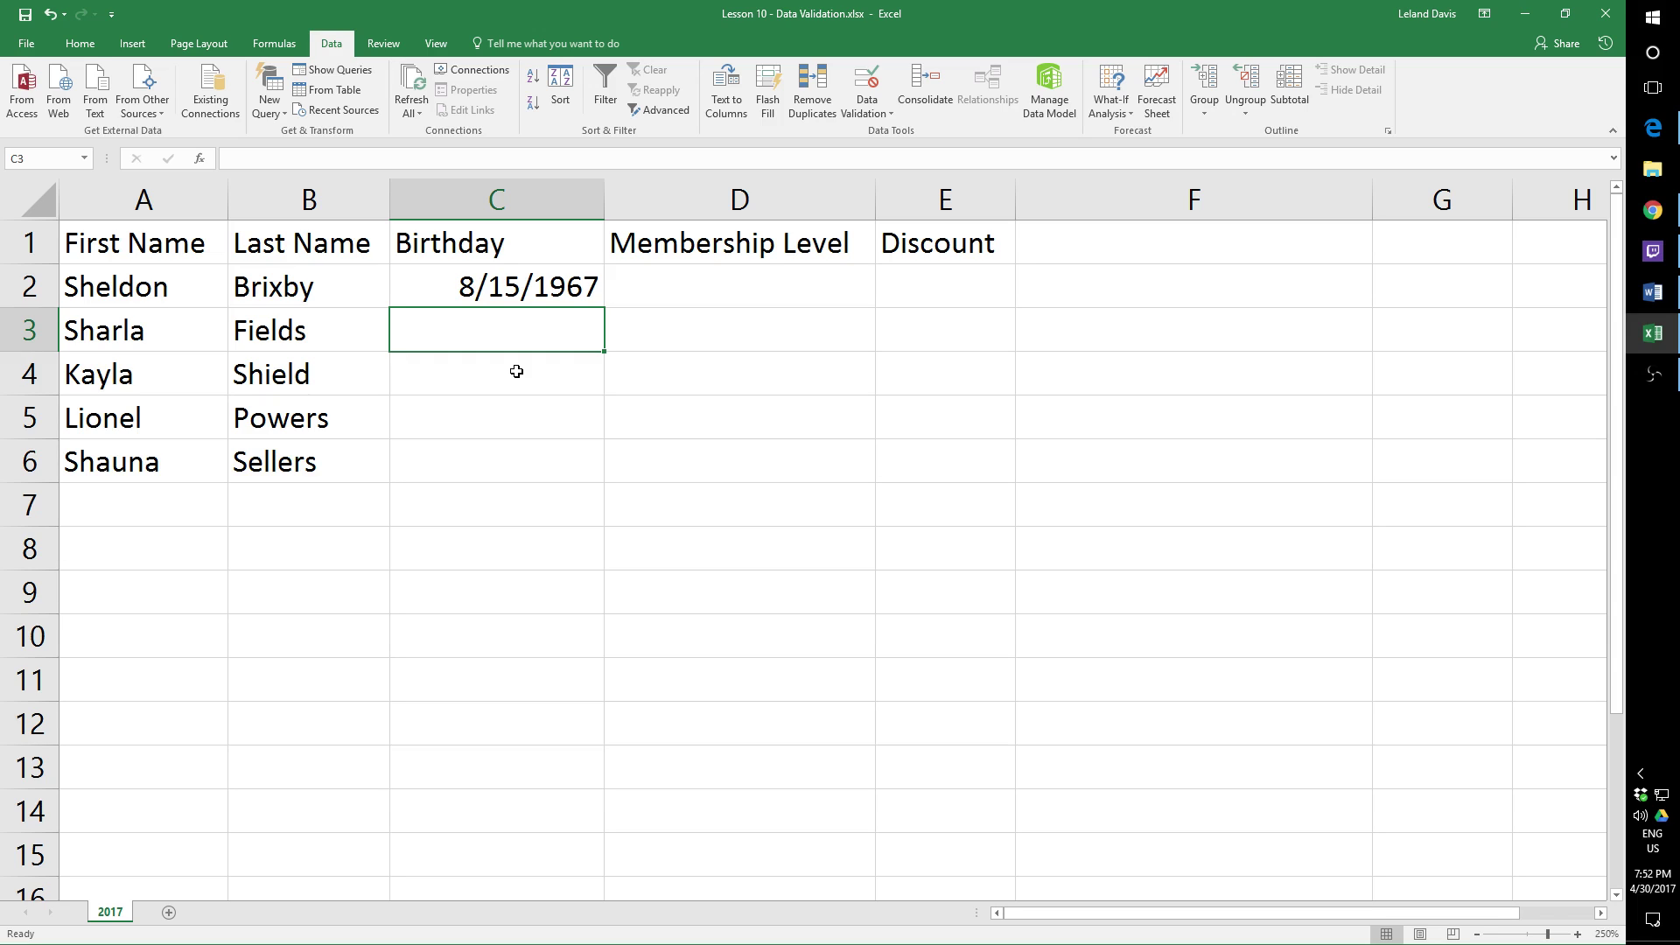
# Step: Try to enter a birthday earlier than the allowed start date in cell C3, and cancel the entry
pyautogui.write('08')
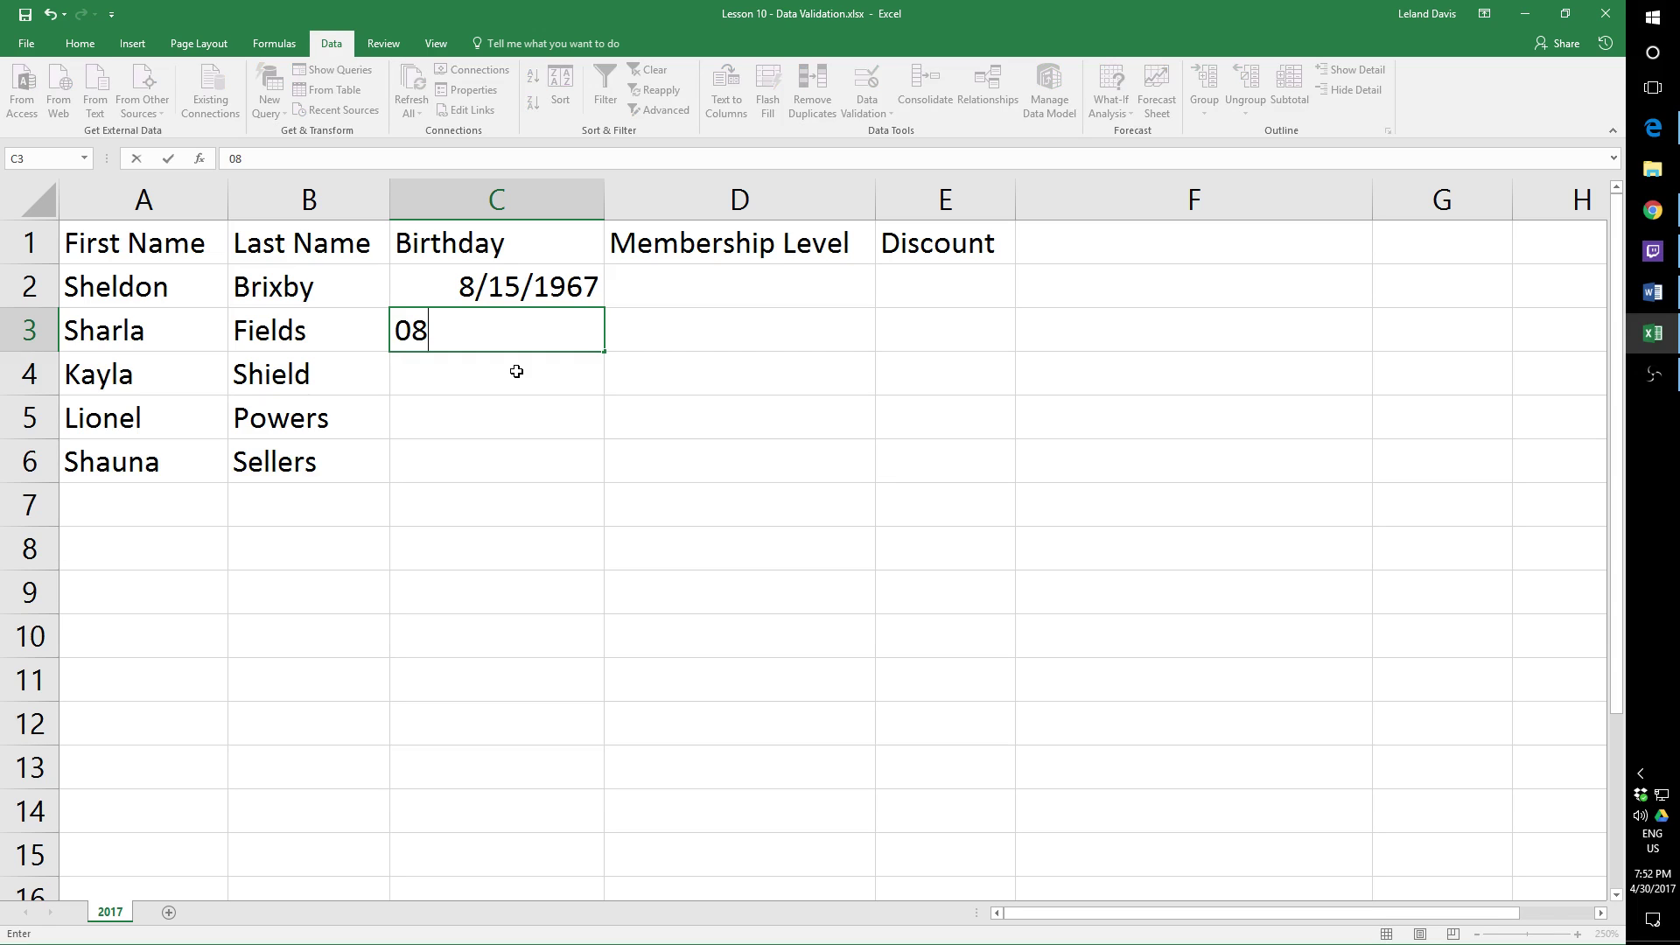
pyautogui.write('/01/1876')
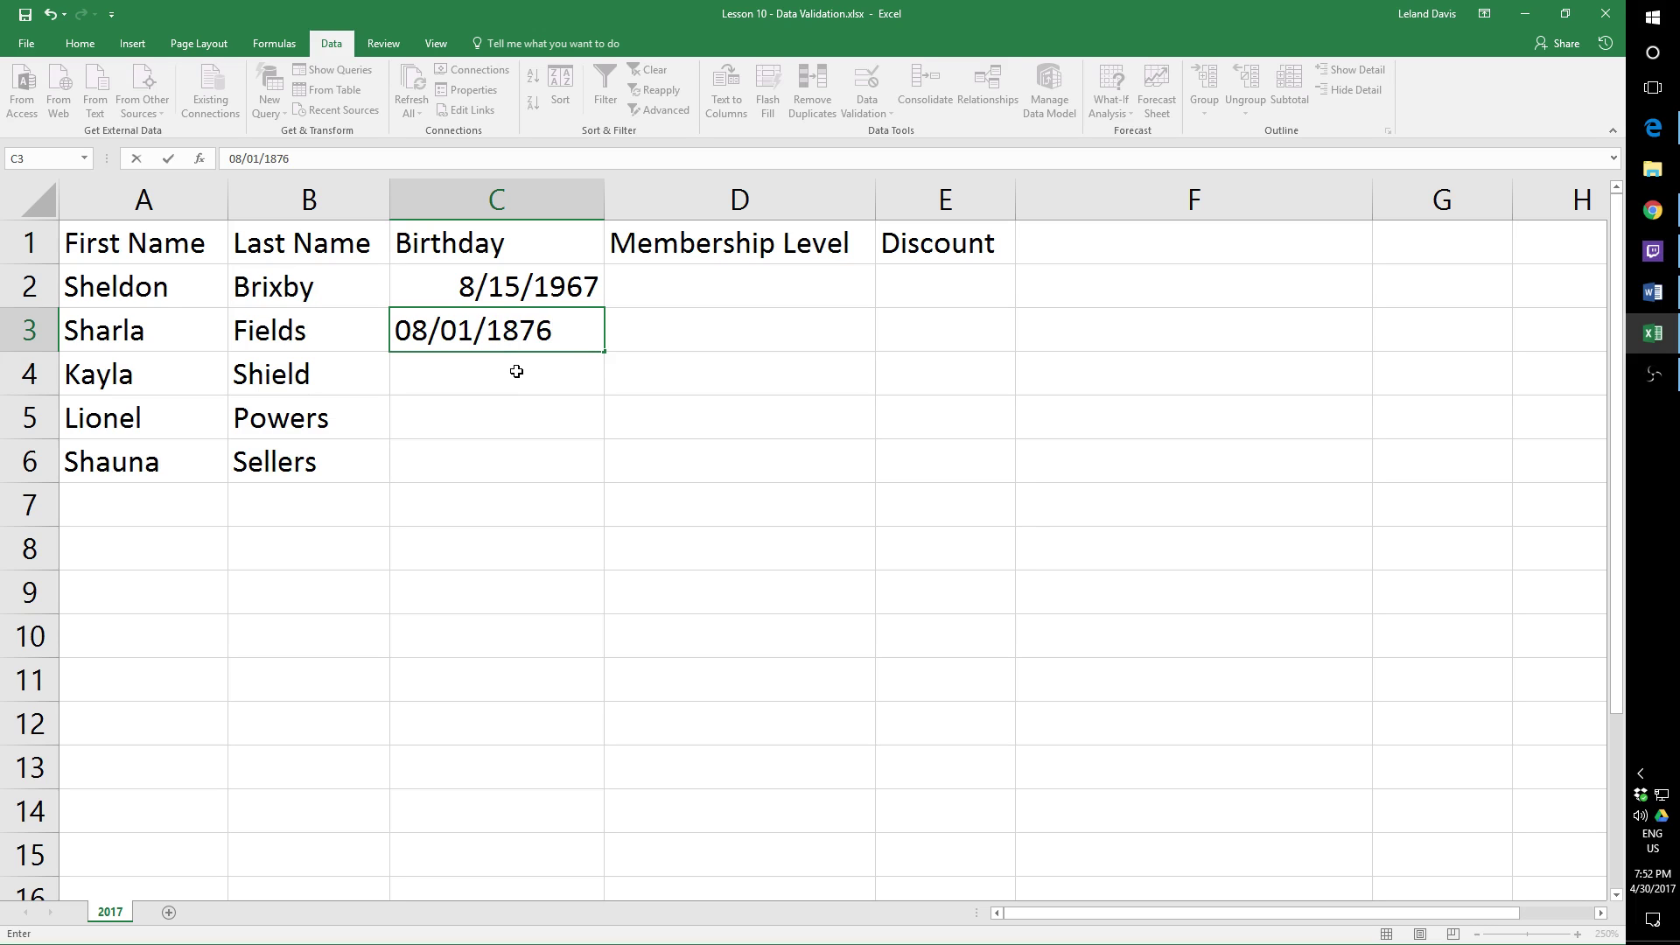
pyautogui.press('Return')
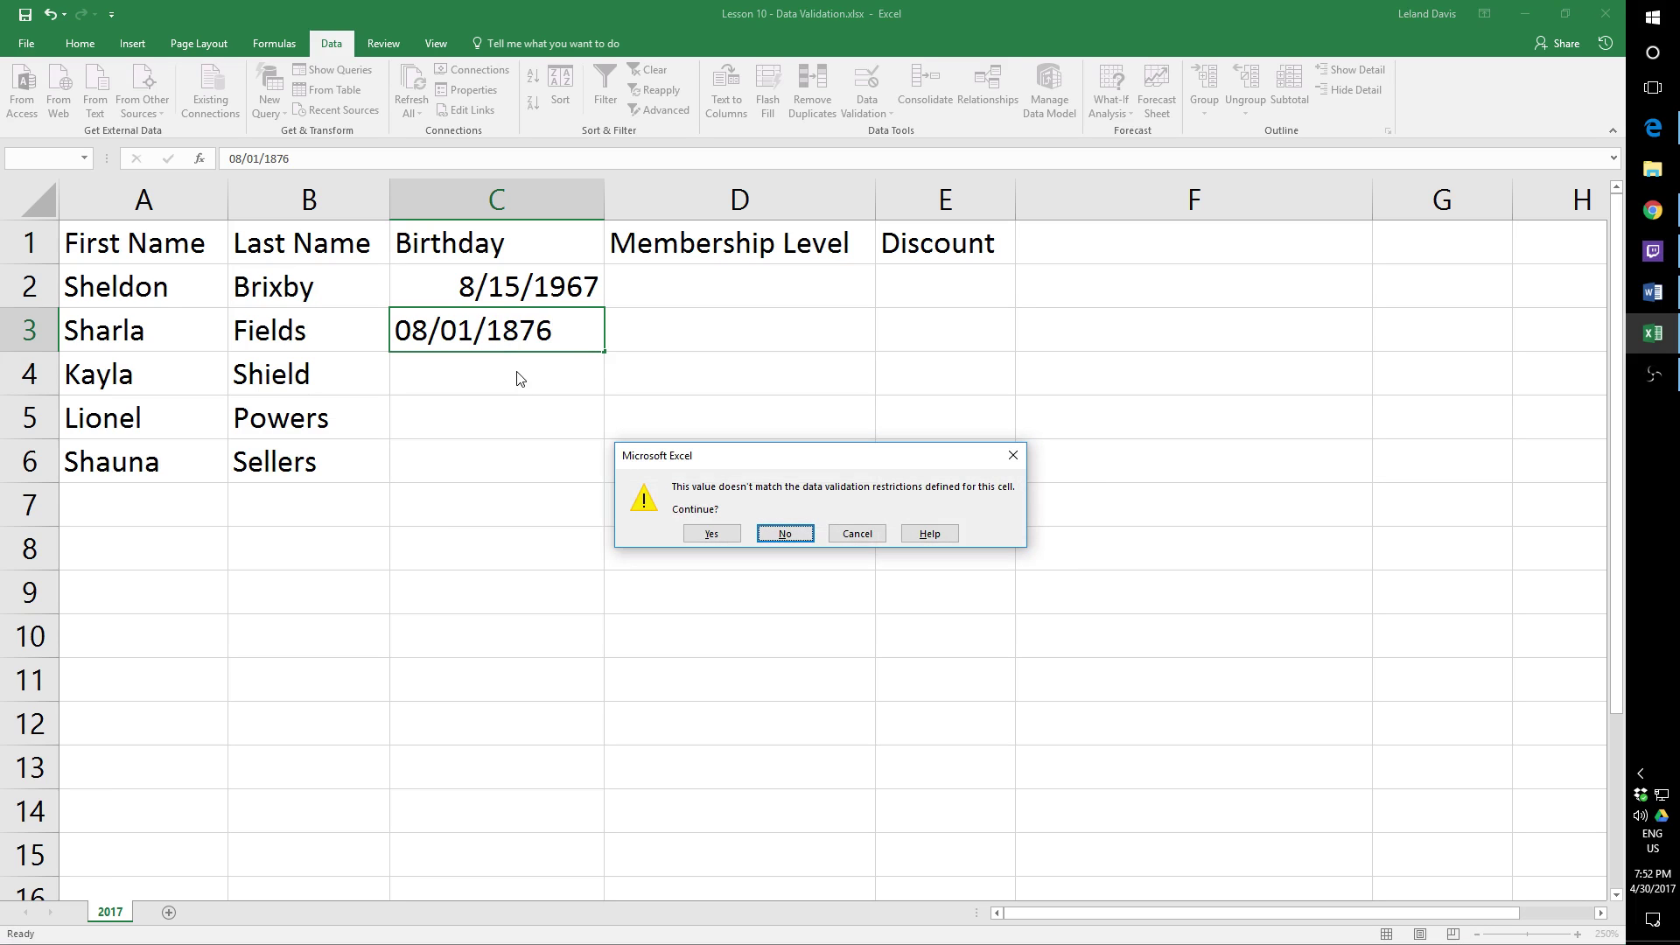
pyautogui.moveTo(716, 457); pyautogui.dragTo(529, 437)
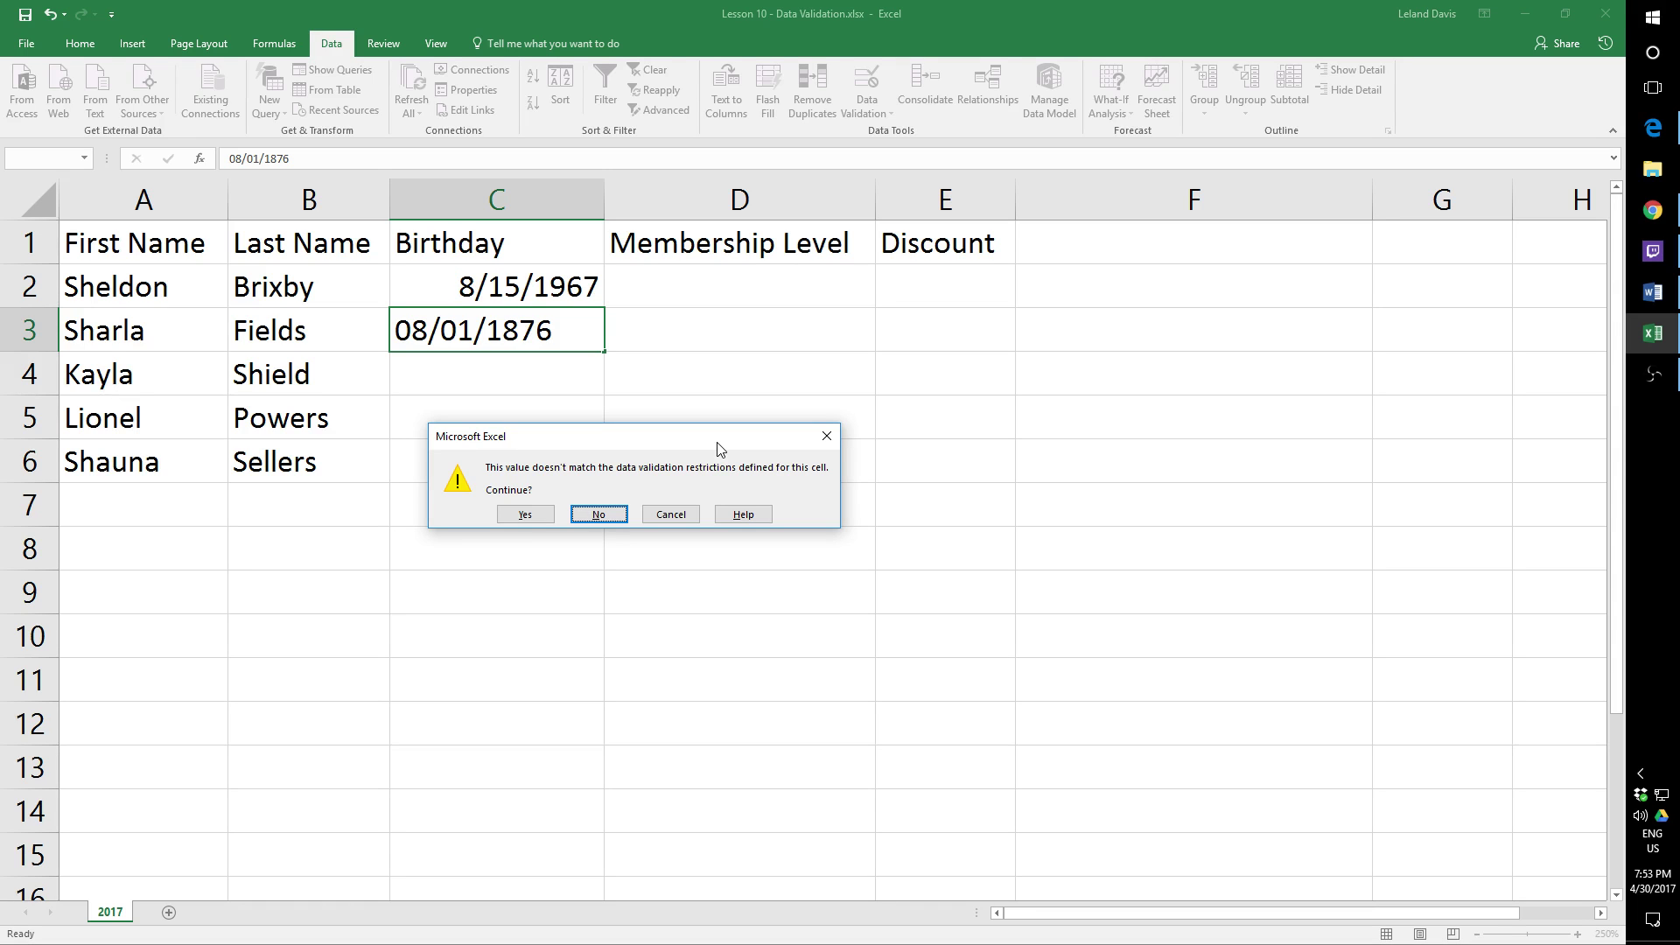
pyautogui.click(671, 513)
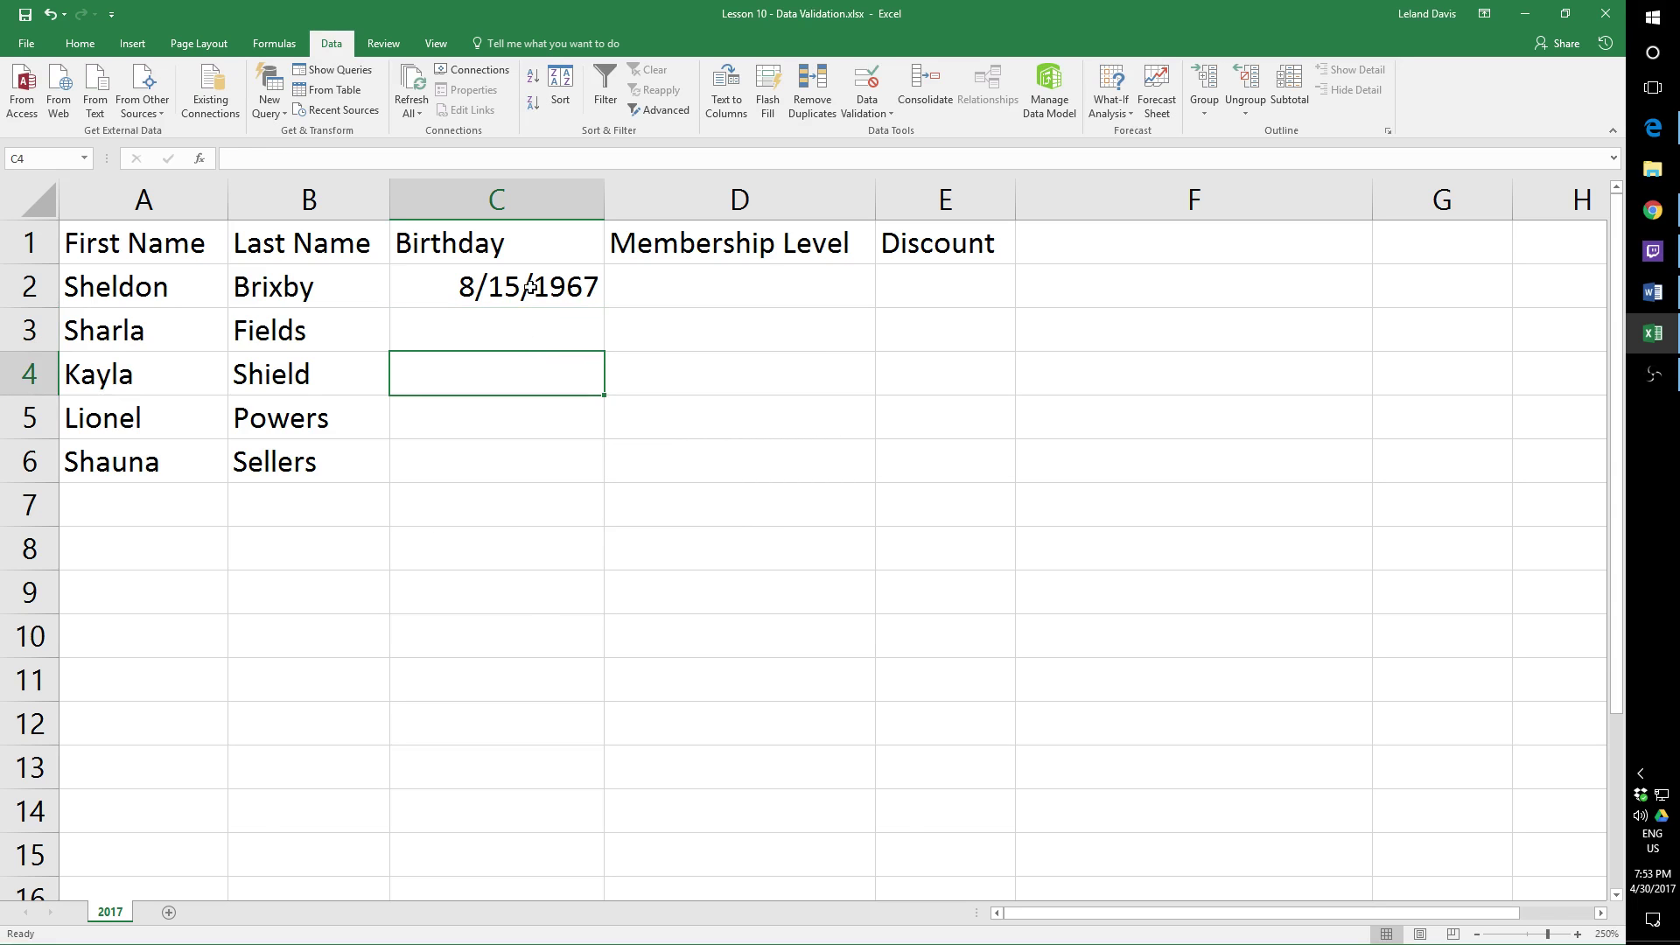
# Step: Give C2:C6 a validation input message titled "Definte Birthday" reading "Birthday must be between 01/01/1920 and 05/01/1999"
pyautogui.moveTo(529, 286); pyautogui.dragTo(522, 466)
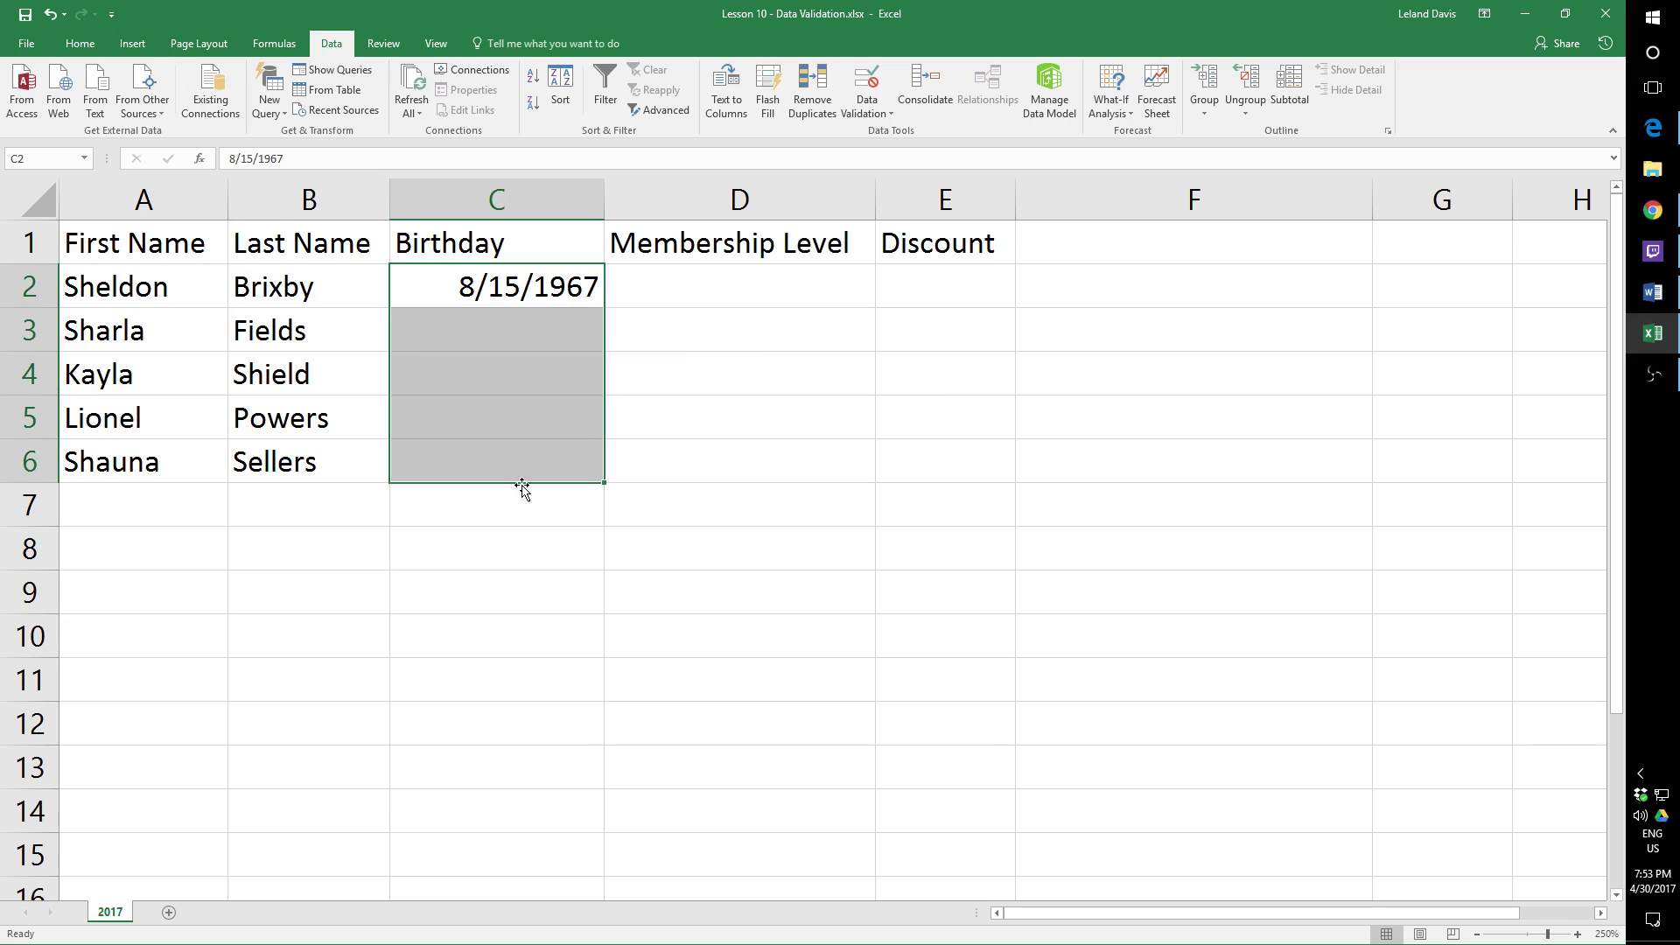
pyautogui.click(867, 81)
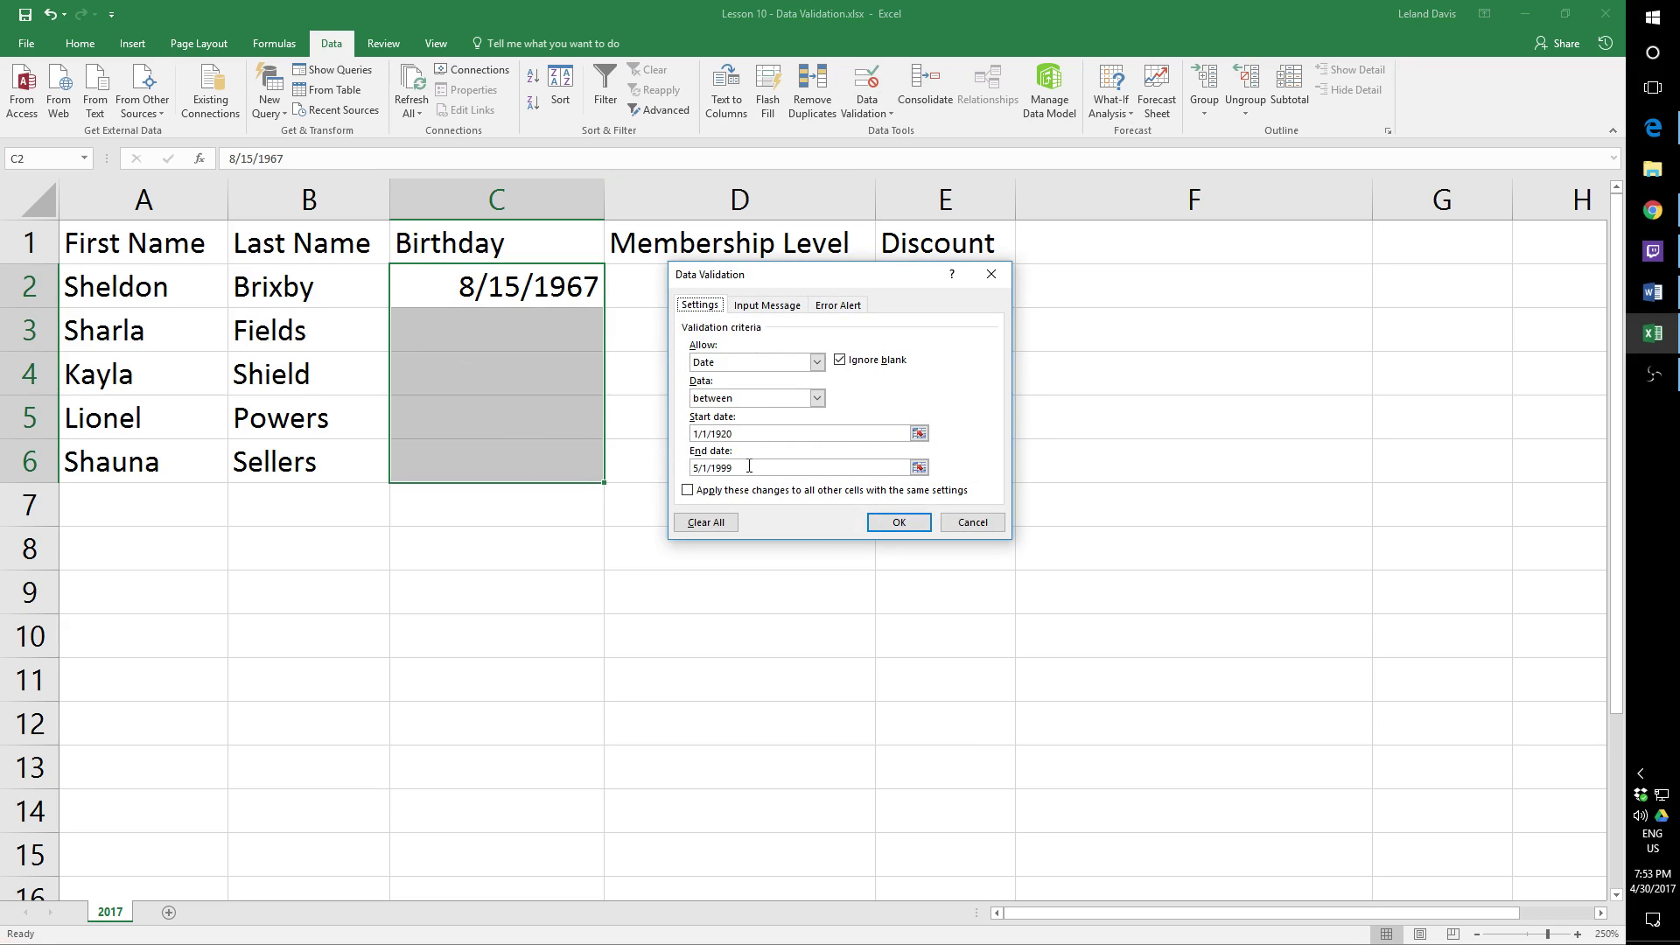
pyautogui.click(765, 308)
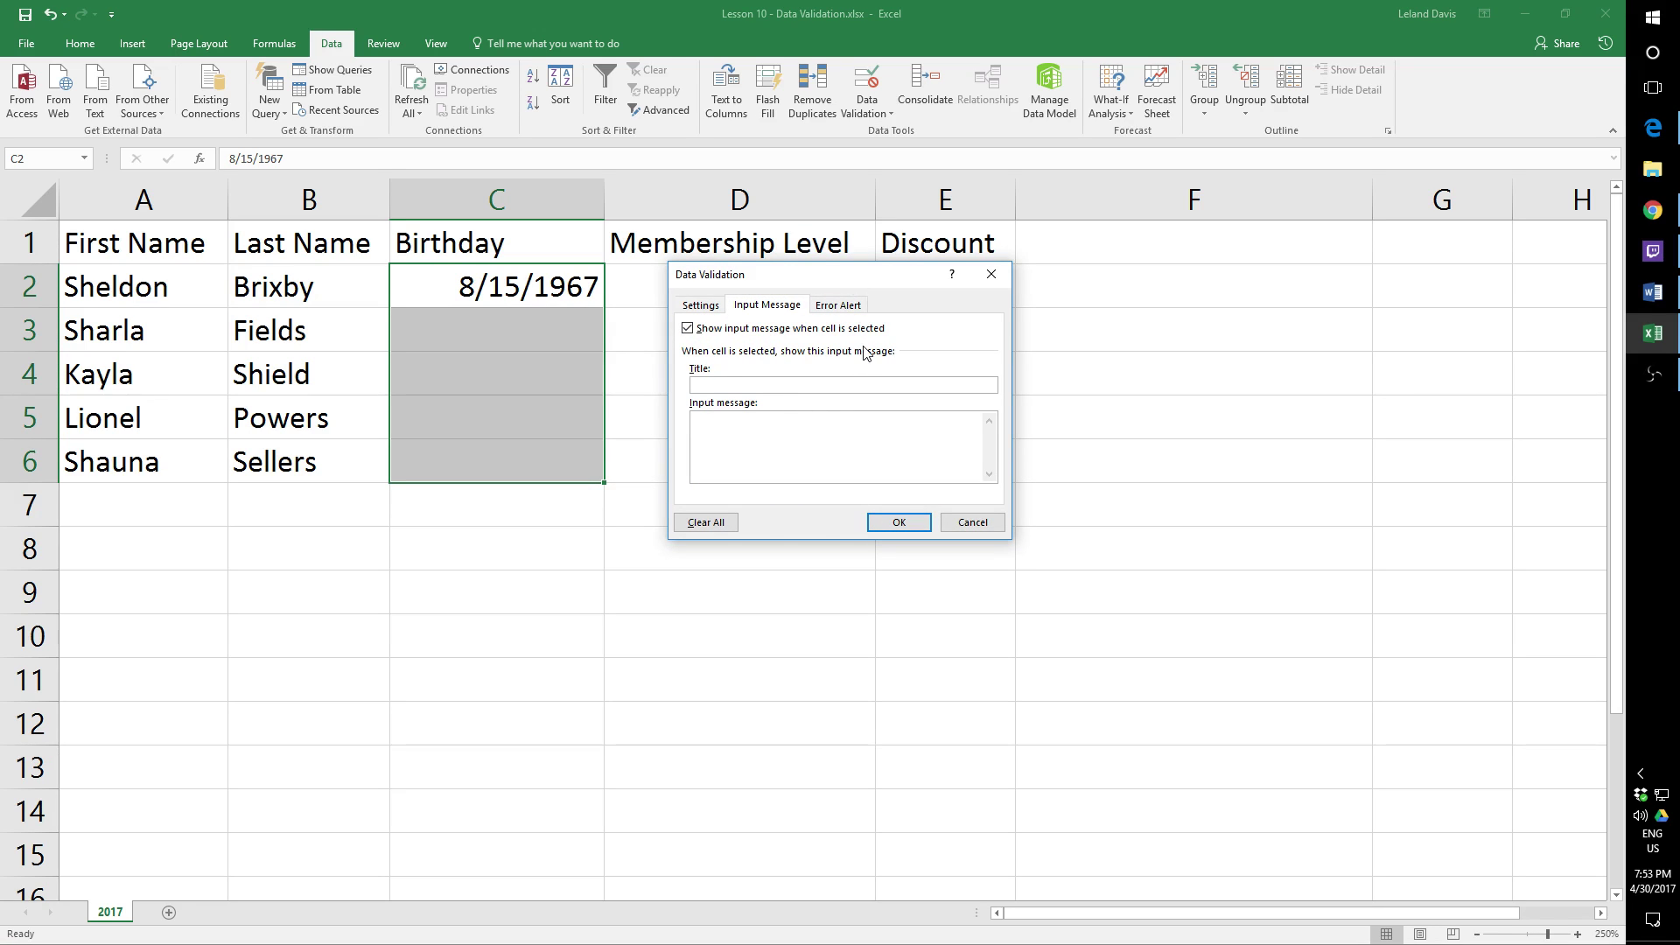
pyautogui.write('Definte Birthday')
pyautogui.press('Tab')
pyautogui.write('Birthday must be between 01/01/1920 a')
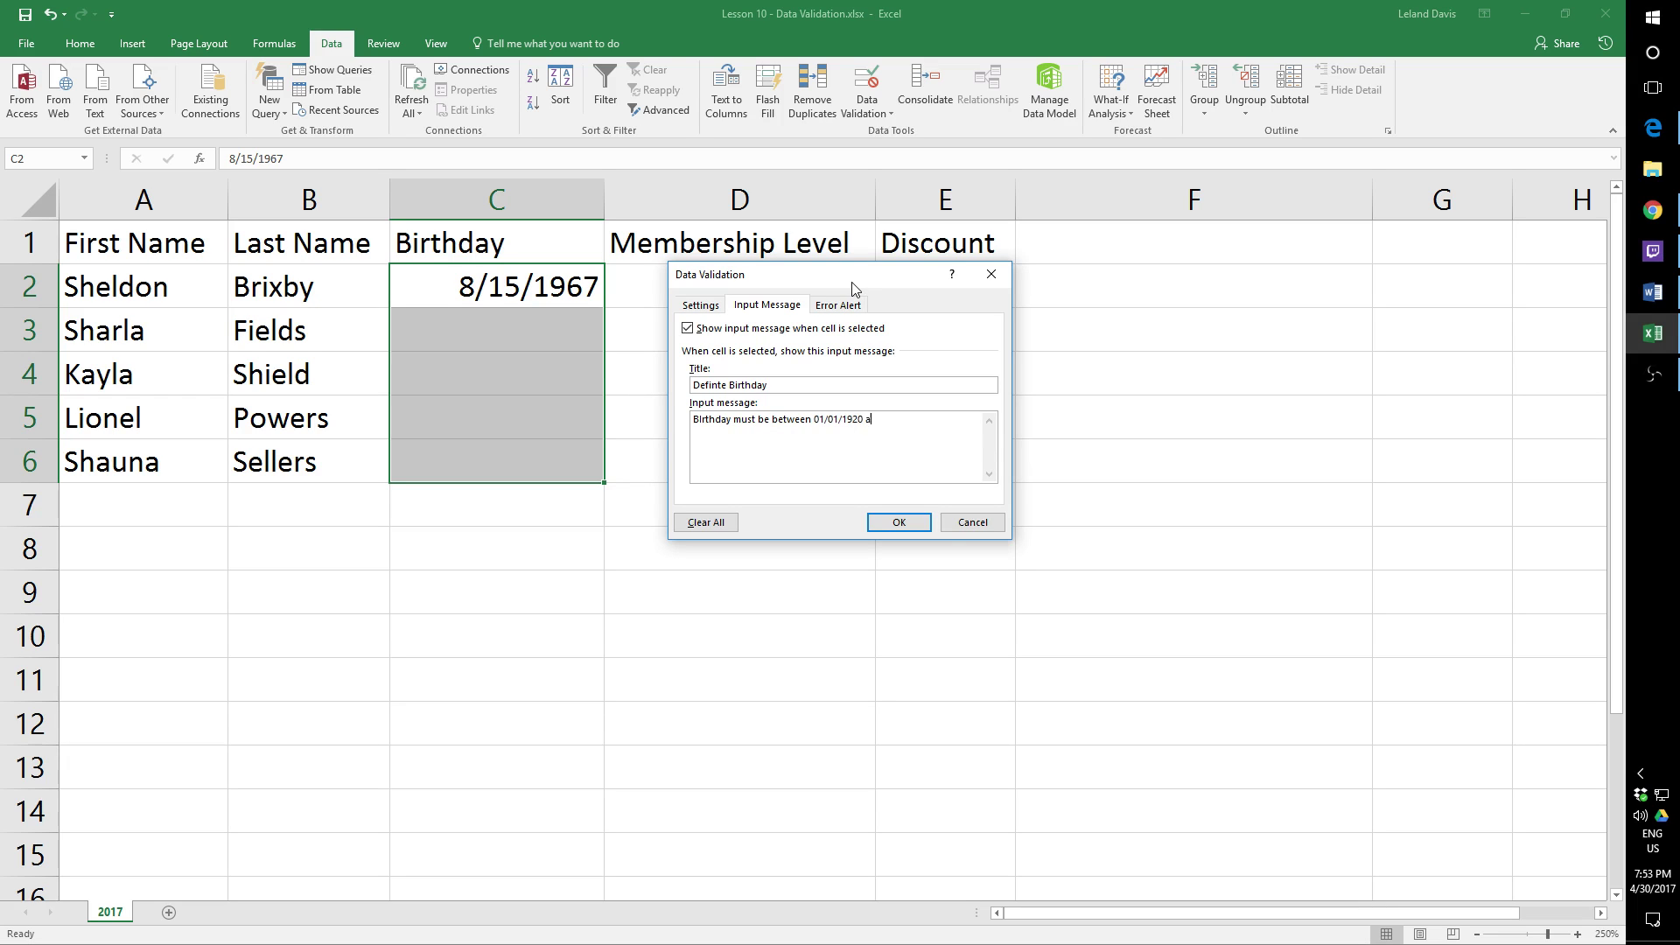
pyautogui.write('nd 05/01/1999')
pyautogui.moveTo(943, 425); pyautogui.dragTo(662, 435)
pyautogui.moveTo(945, 425)
pyautogui.mouseDown()
pyautogui.moveTo(847, 421)
pyautogui.moveTo(959, 421)
pyautogui.mouseUp()
pyautogui.click(853, 308)
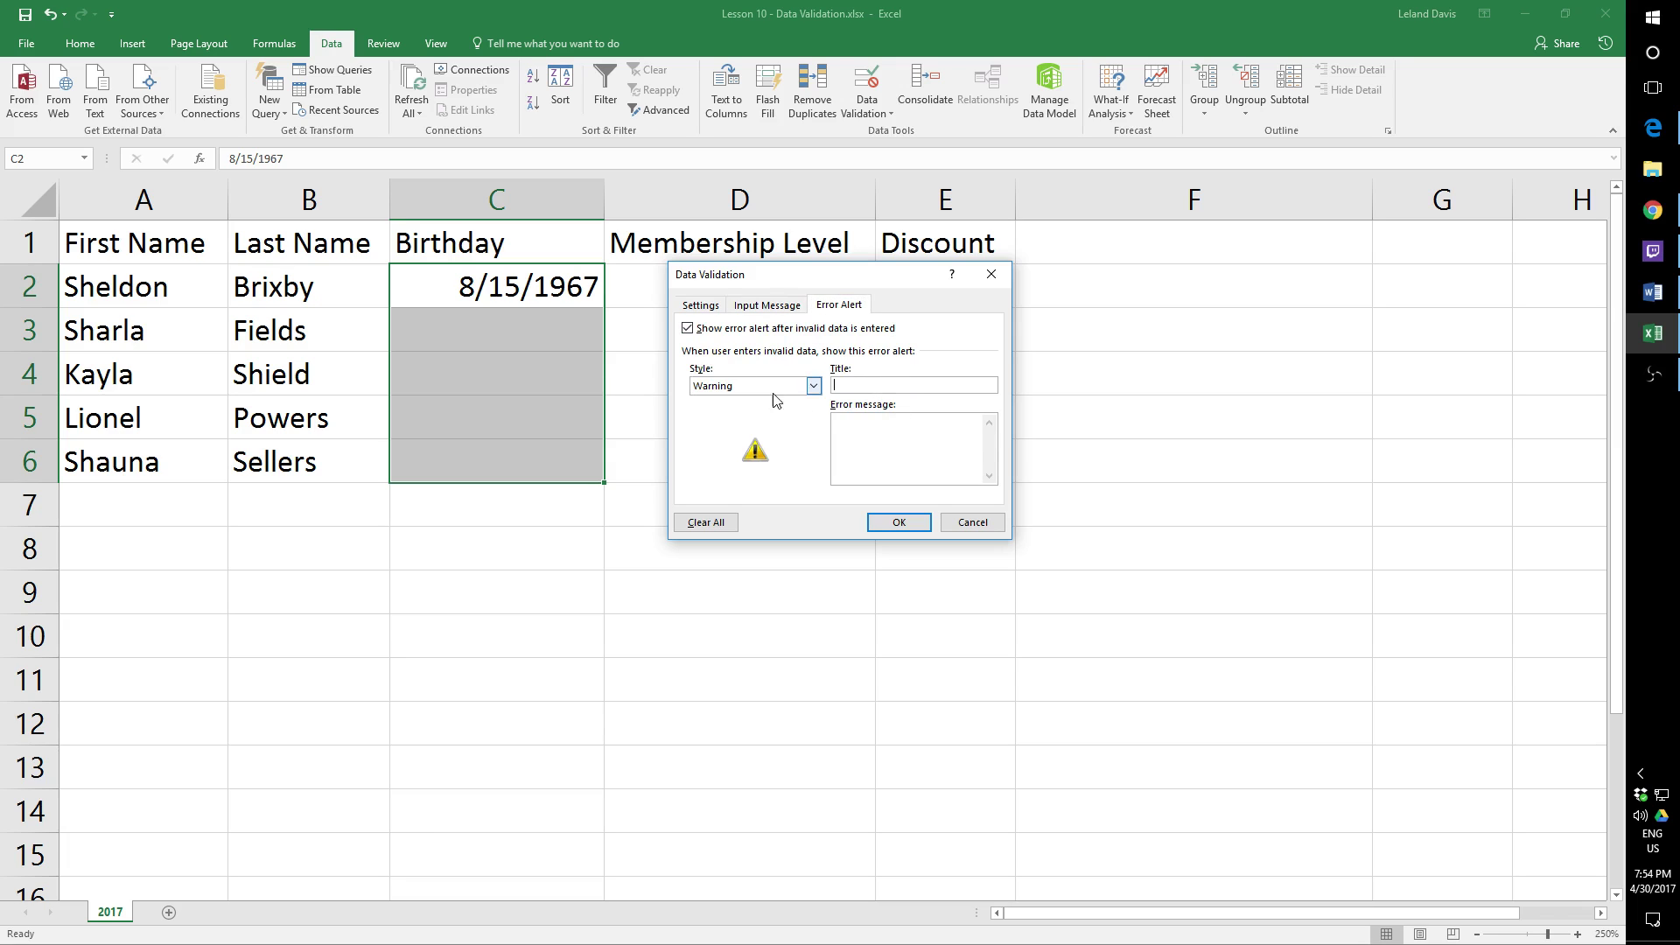
pyautogui.click(769, 306)
pyautogui.click(814, 428)
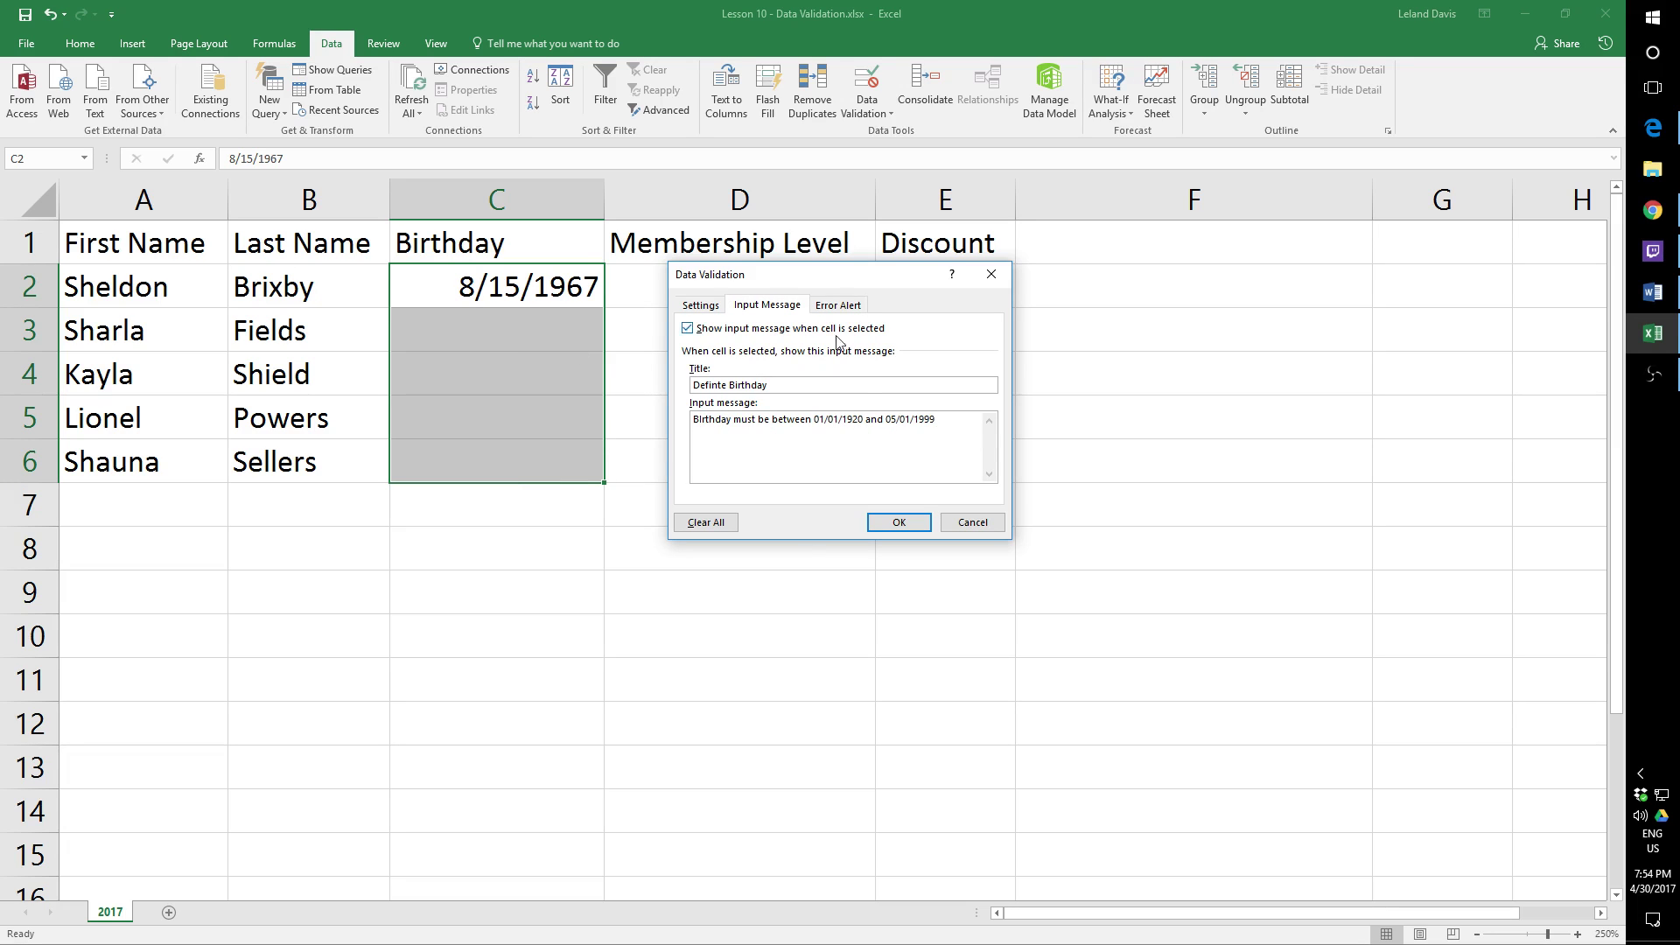
# Step: Set the error alert style of the Birthday validation to Stop
pyautogui.click(838, 305)
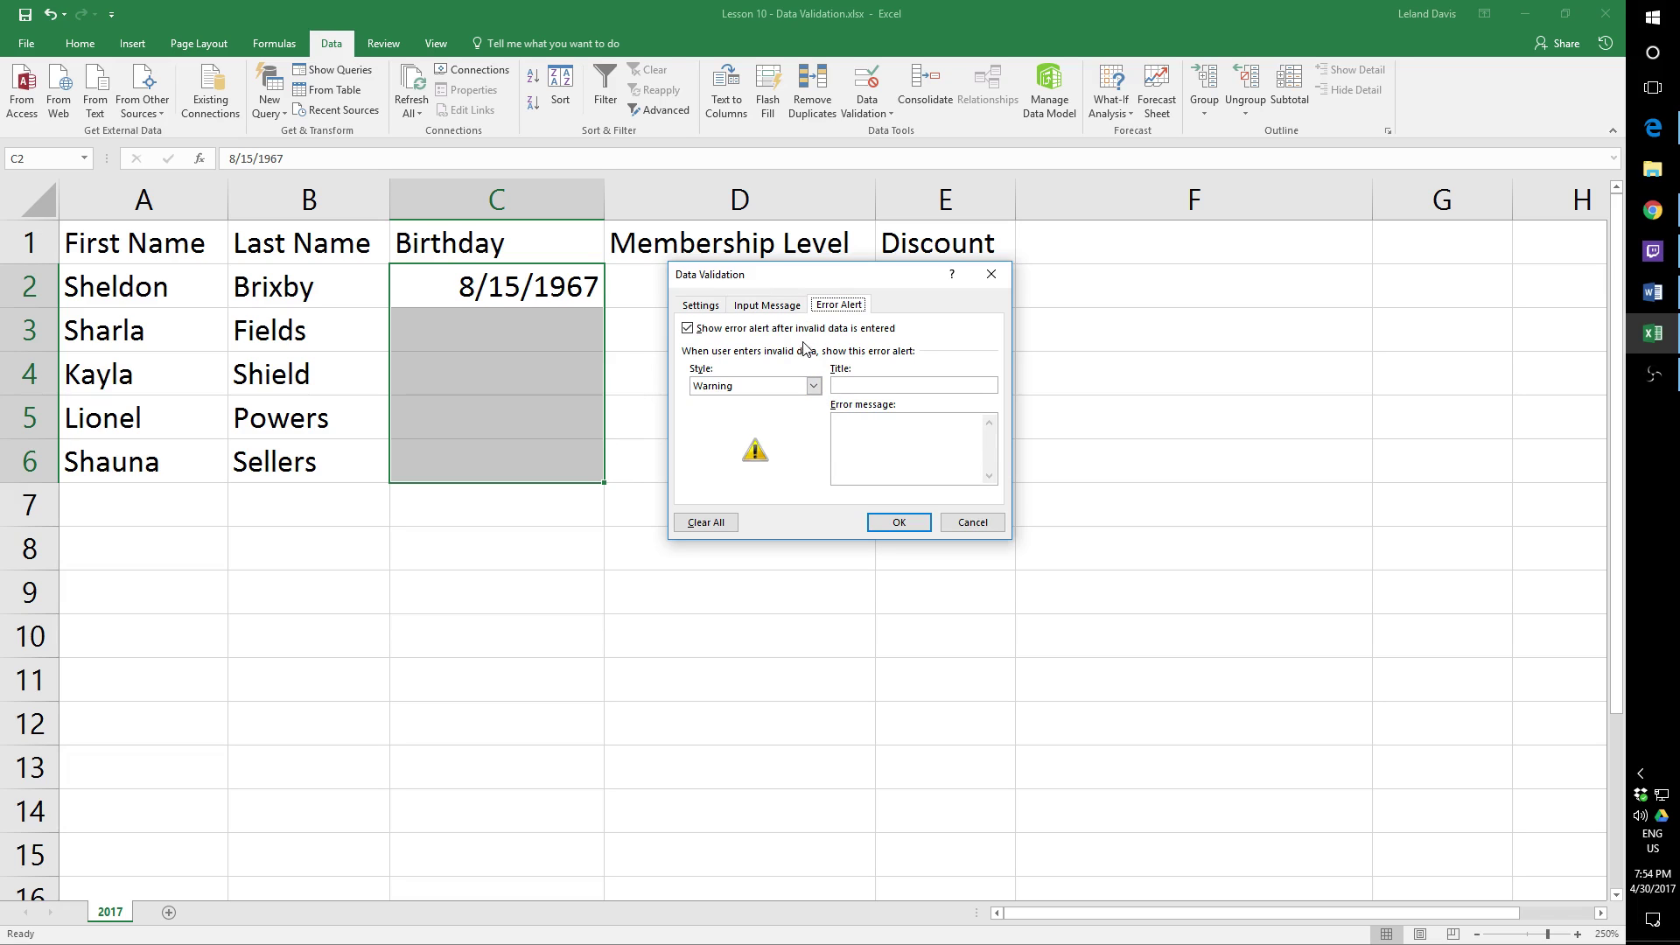
pyautogui.click(814, 387)
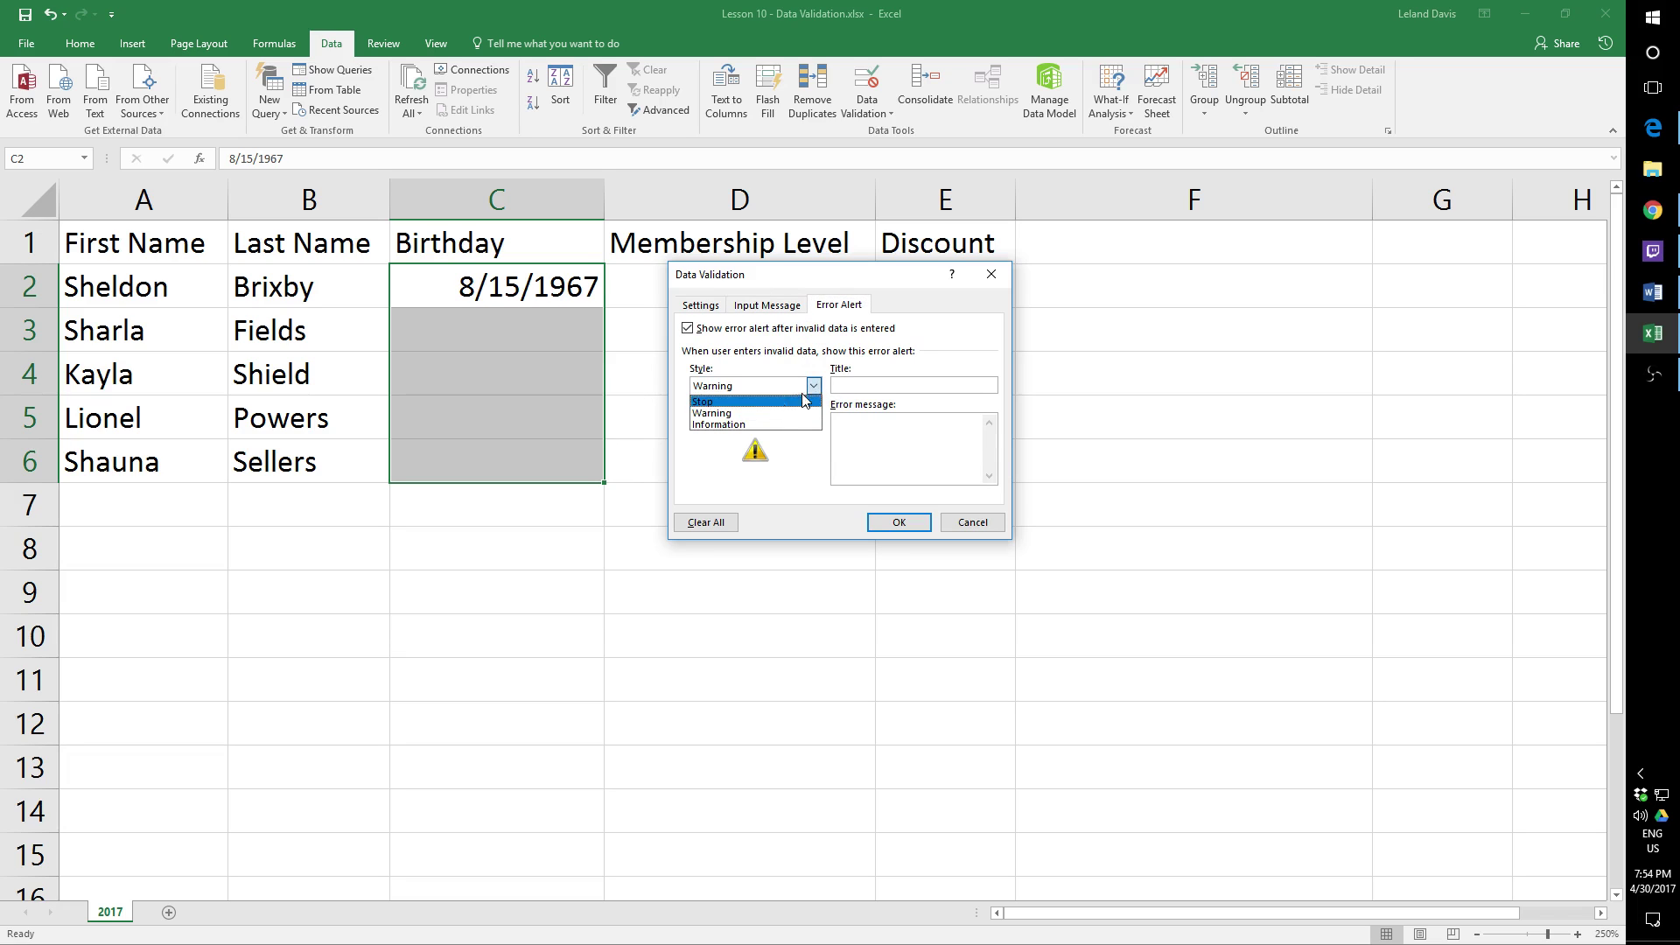
pyautogui.click(777, 402)
pyautogui.click(814, 387)
pyautogui.click(800, 424)
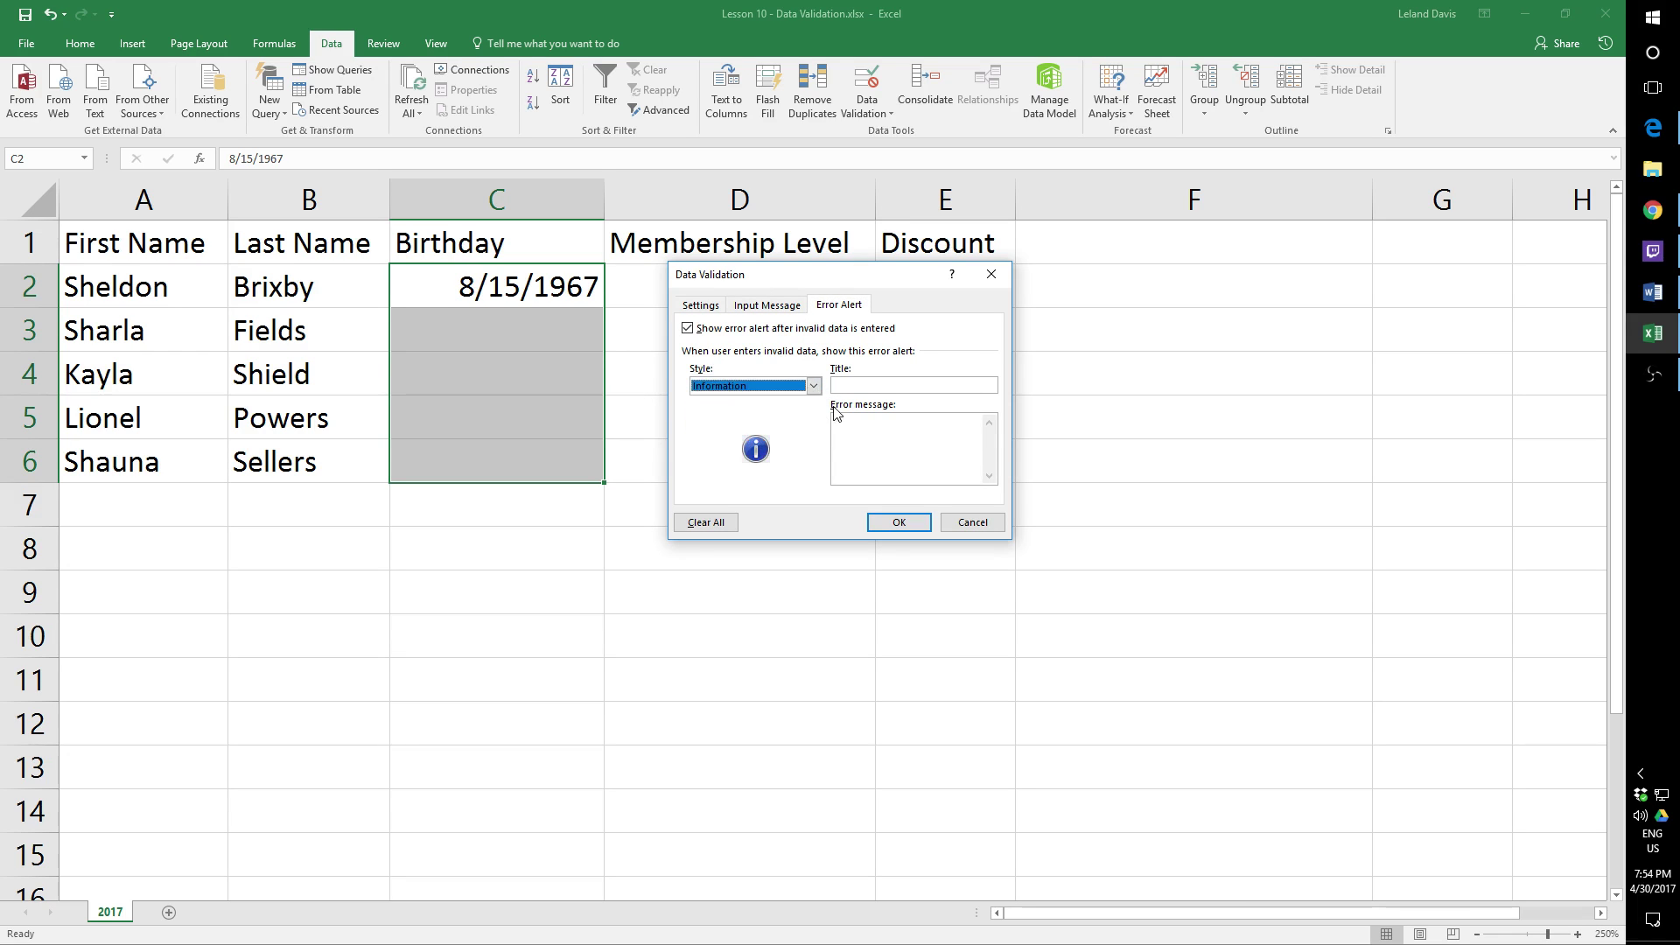
pyautogui.click(814, 386)
pyautogui.click(783, 413)
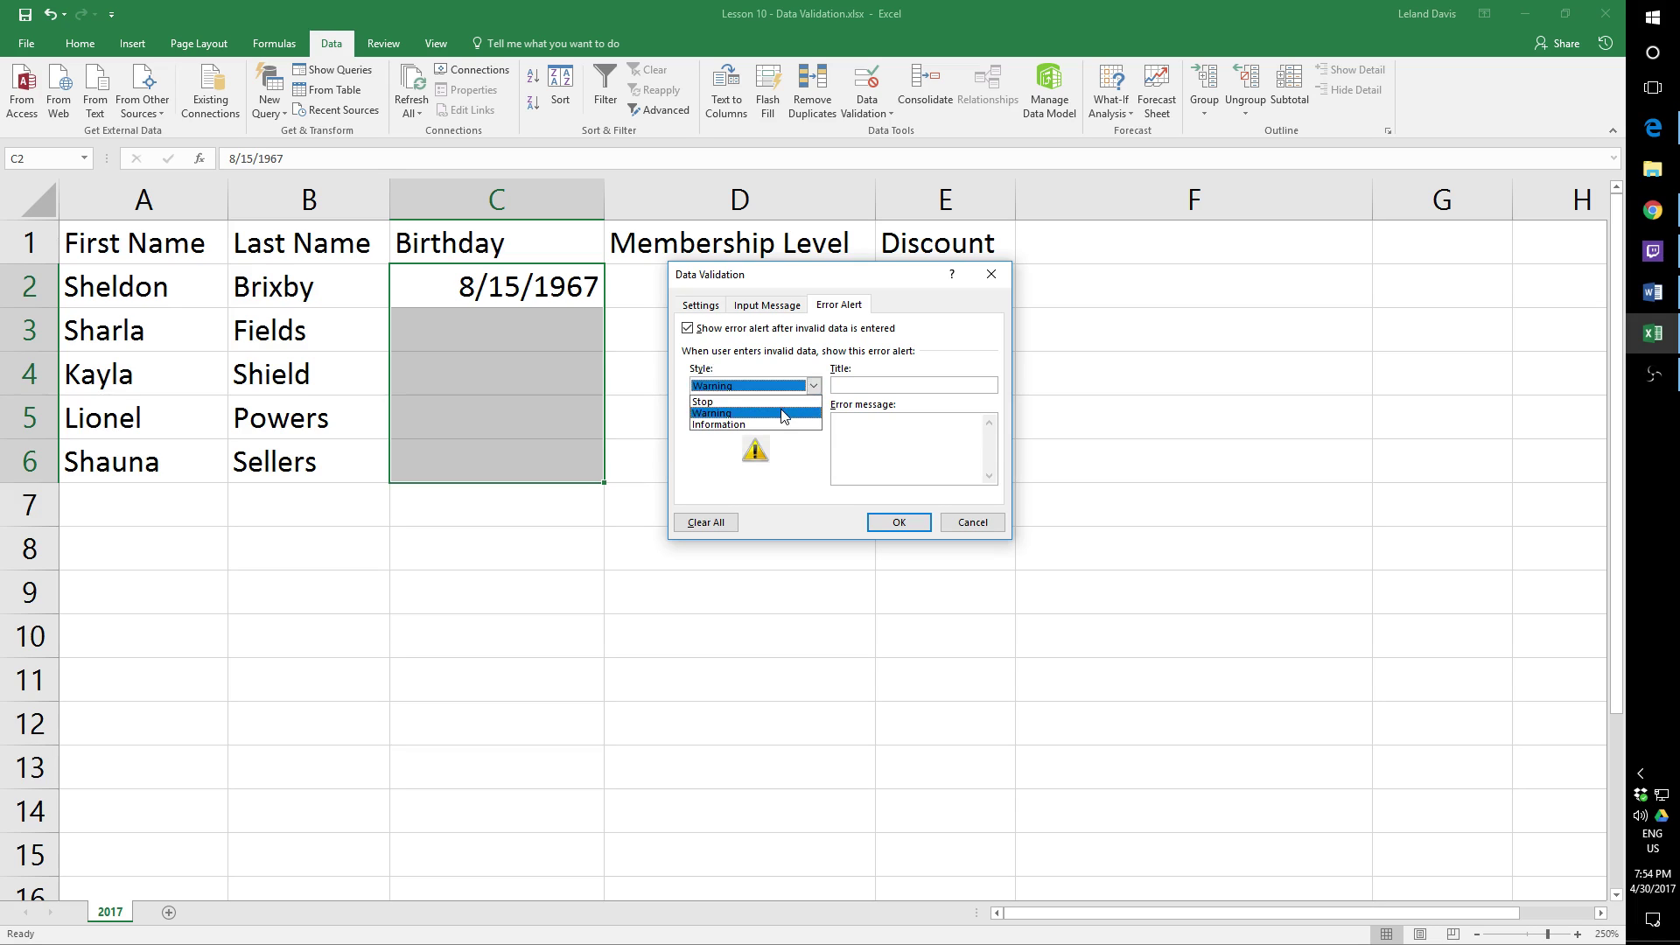
pyautogui.click(814, 386)
pyautogui.click(779, 402)
# Step: Title the error alert "Incorrect date", copy the input message text into its error message, and apply the validation
pyautogui.click(893, 386)
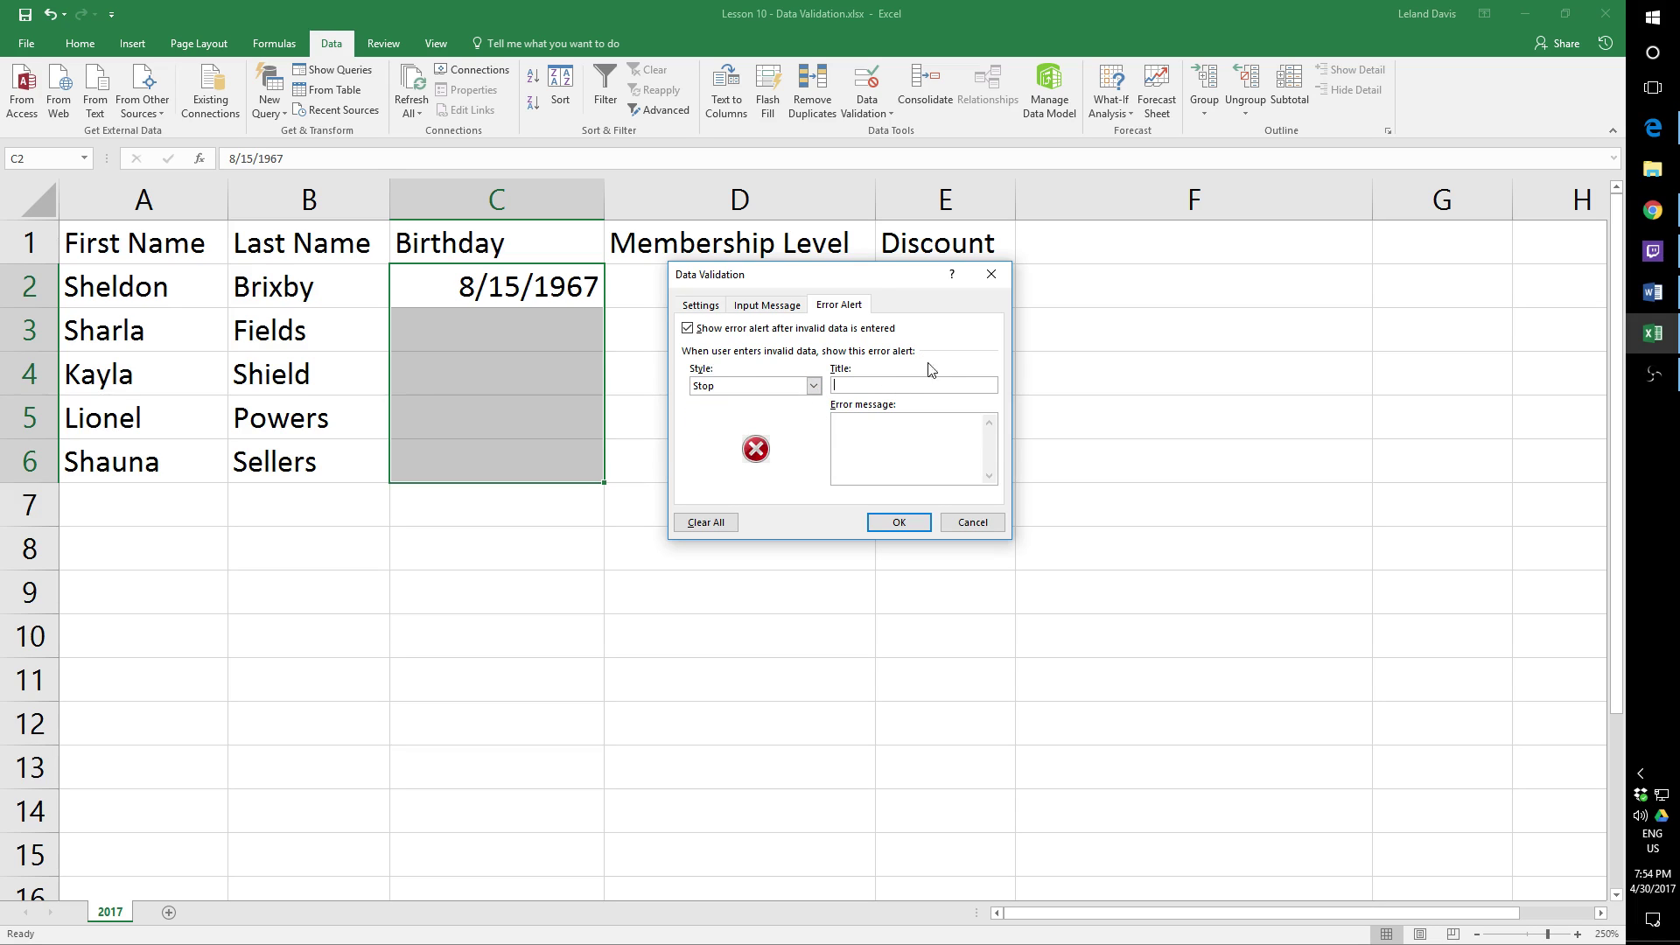
pyautogui.write('Incorrect date')
pyautogui.click(851, 421)
pyautogui.click(798, 307)
pyautogui.moveTo(954, 420); pyautogui.dragTo(701, 425)
pyautogui.hotkey('ctrl', 'c')
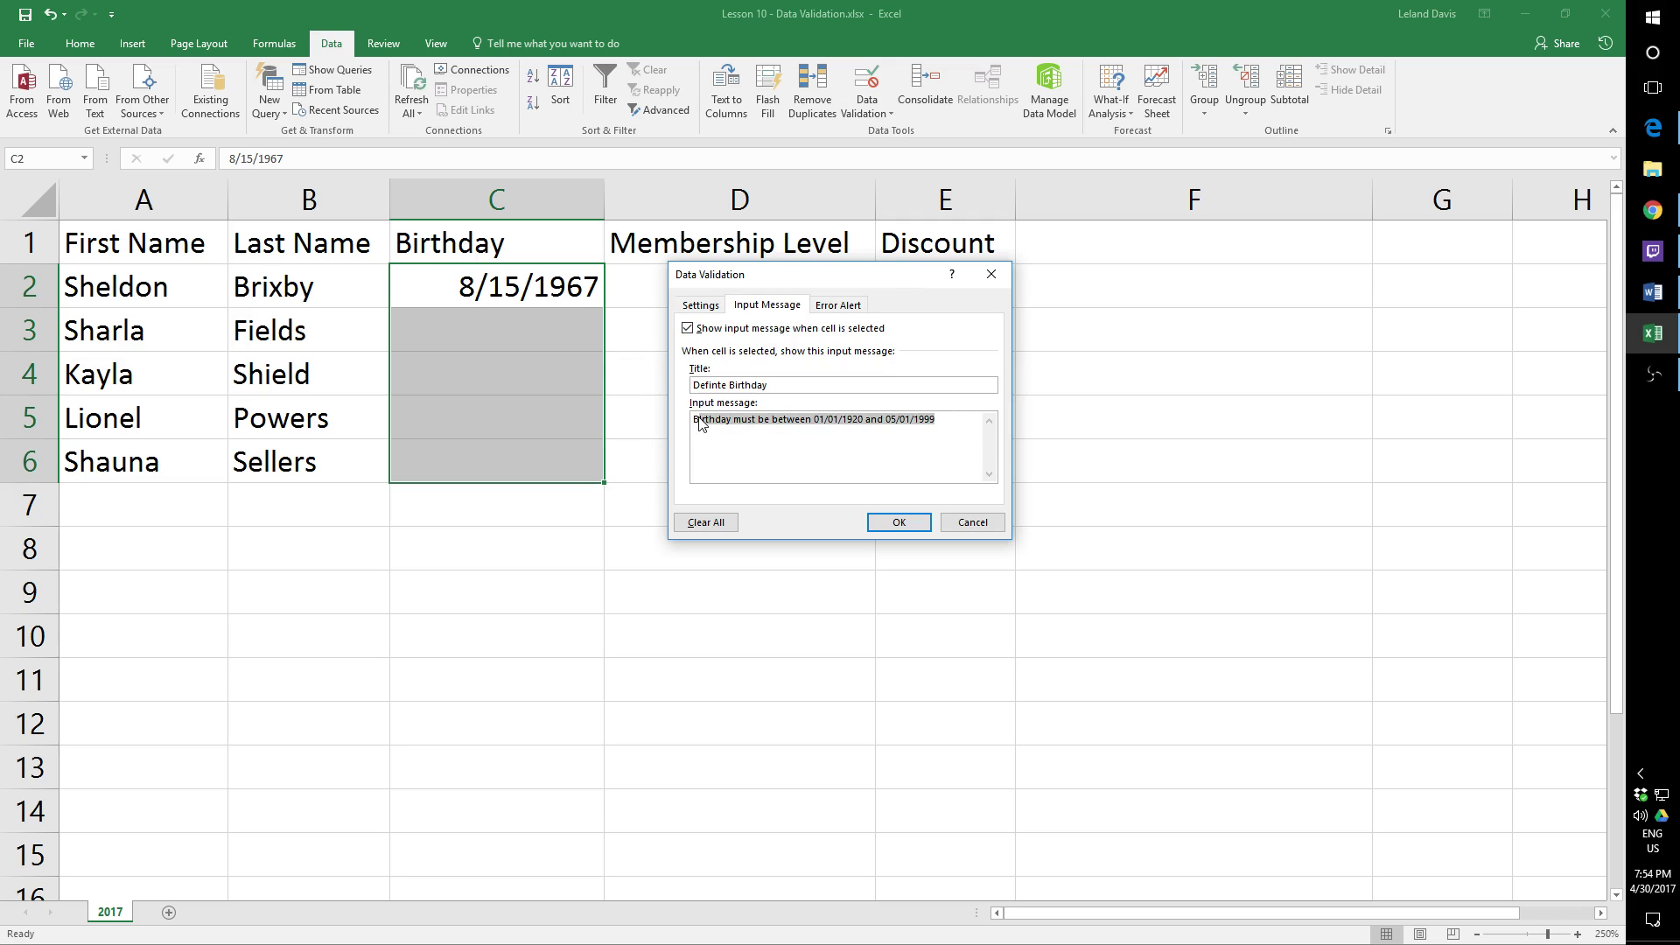
pyautogui.click(838, 304)
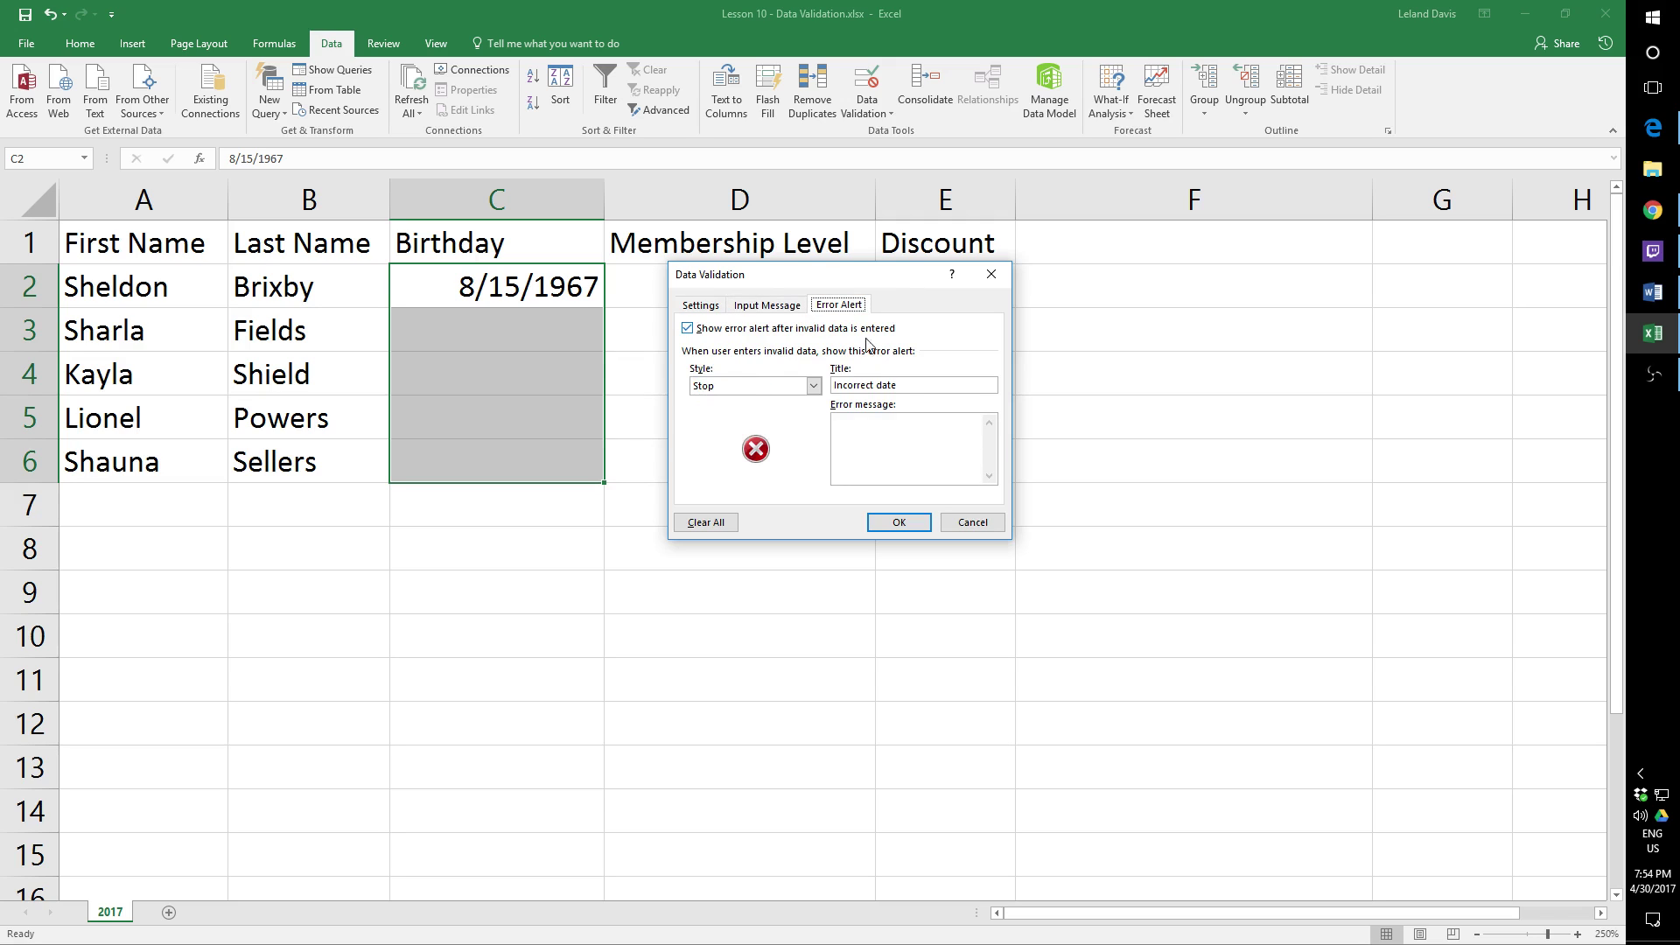
pyautogui.click(910, 446)
pyautogui.hotkey('ctrl', 'v')
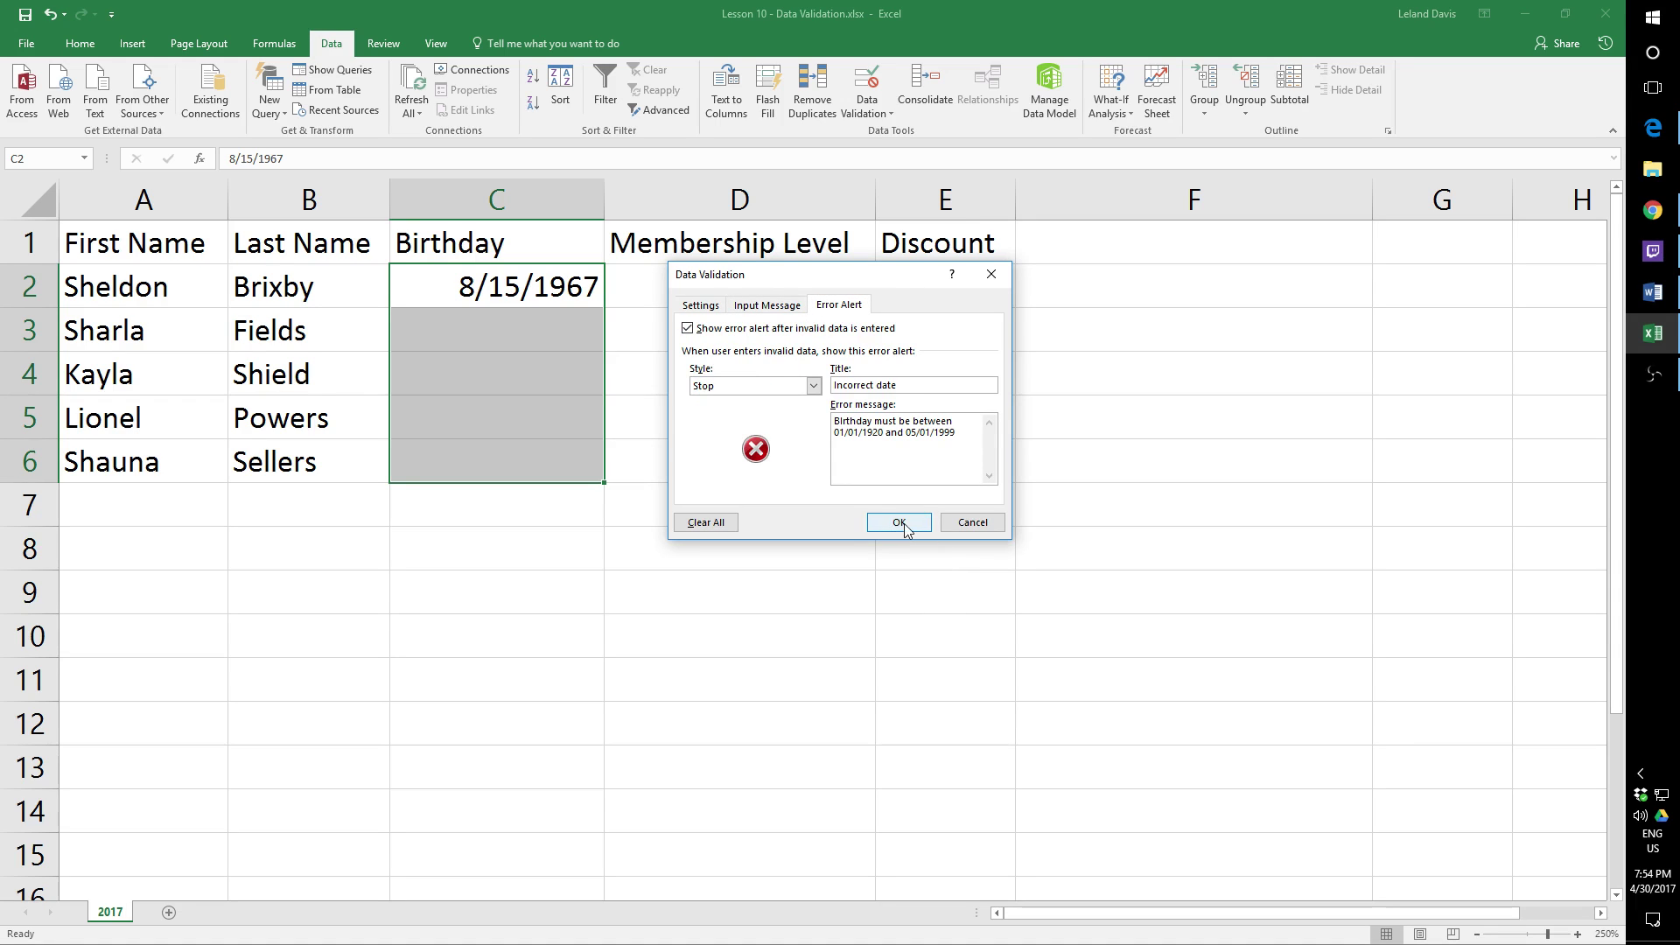
pyautogui.click(899, 522)
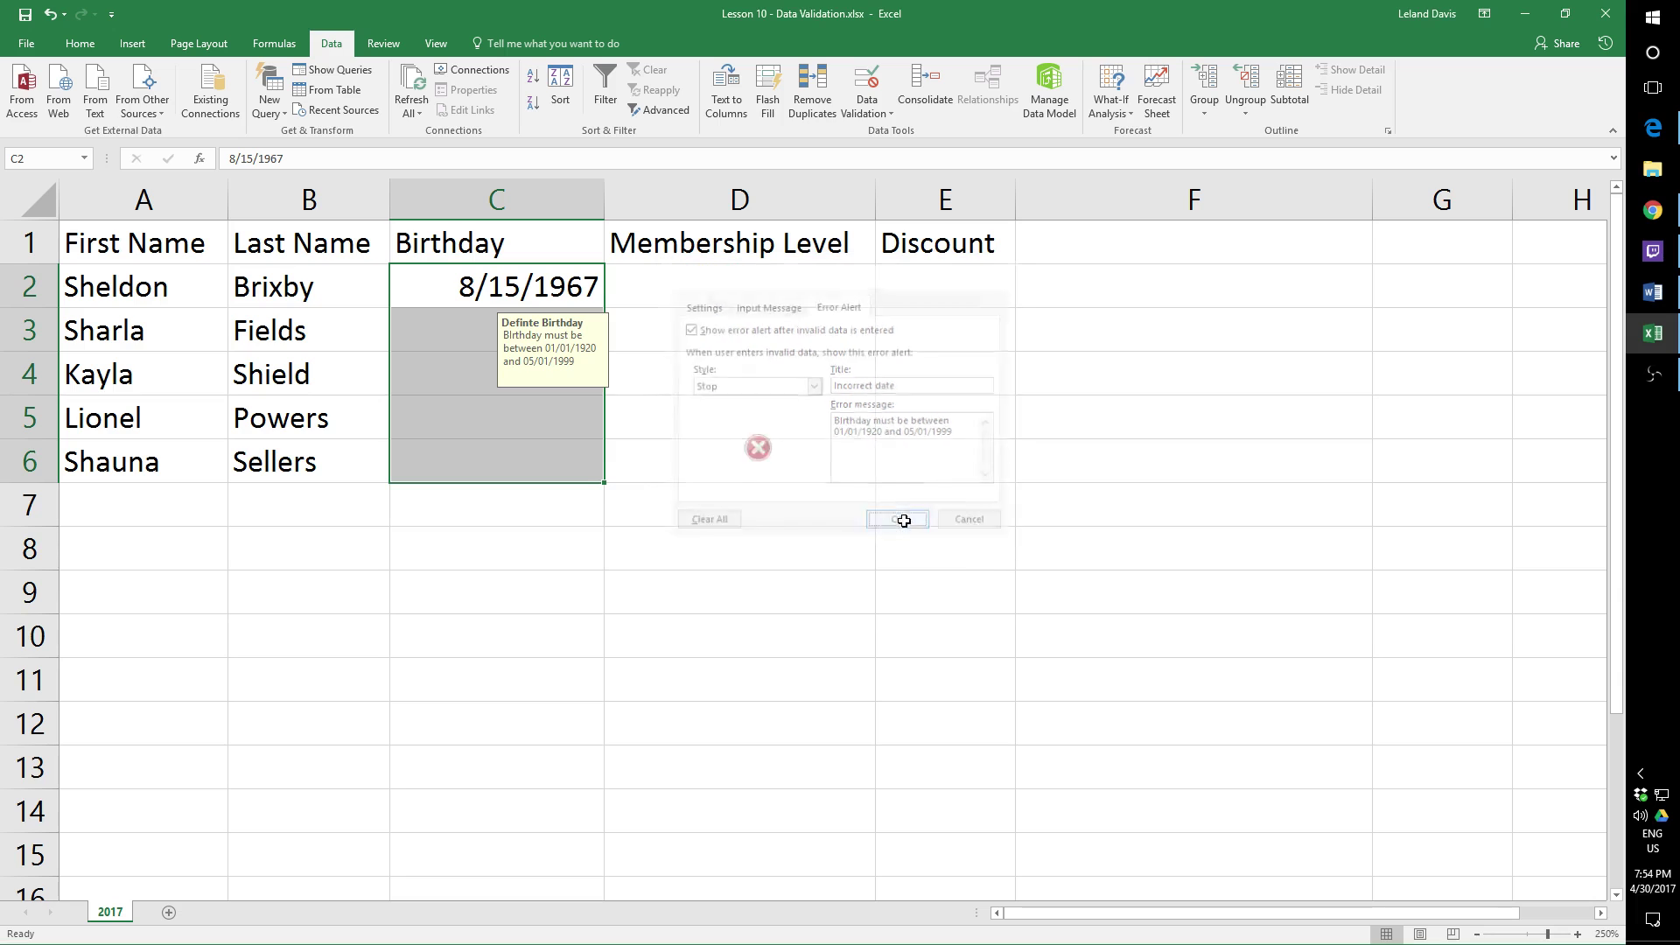
# Step: Select several cells in the Birthday column one after another to check their input message
pyautogui.click(533, 466)
pyautogui.click(466, 428)
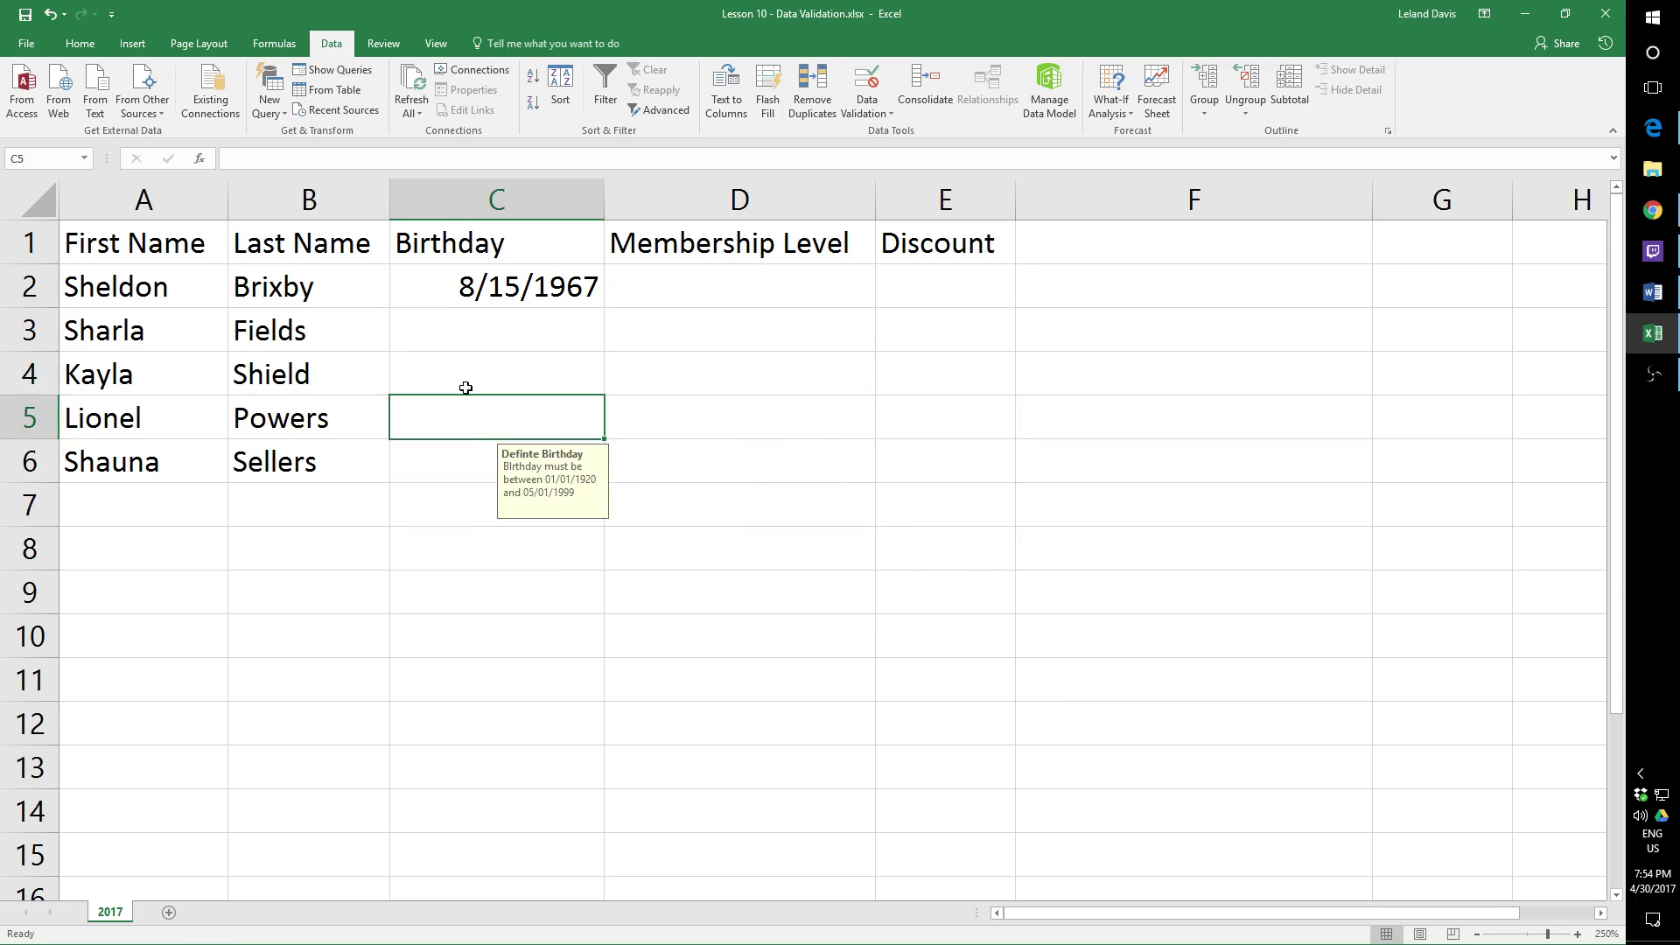
pyautogui.click(466, 387)
pyautogui.click(464, 346)
pyautogui.click(462, 418)
# Step: Clear the title and text of the validation input message for C2:C6 and apply the change
pyautogui.moveTo(501, 287); pyautogui.dragTo(491, 457)
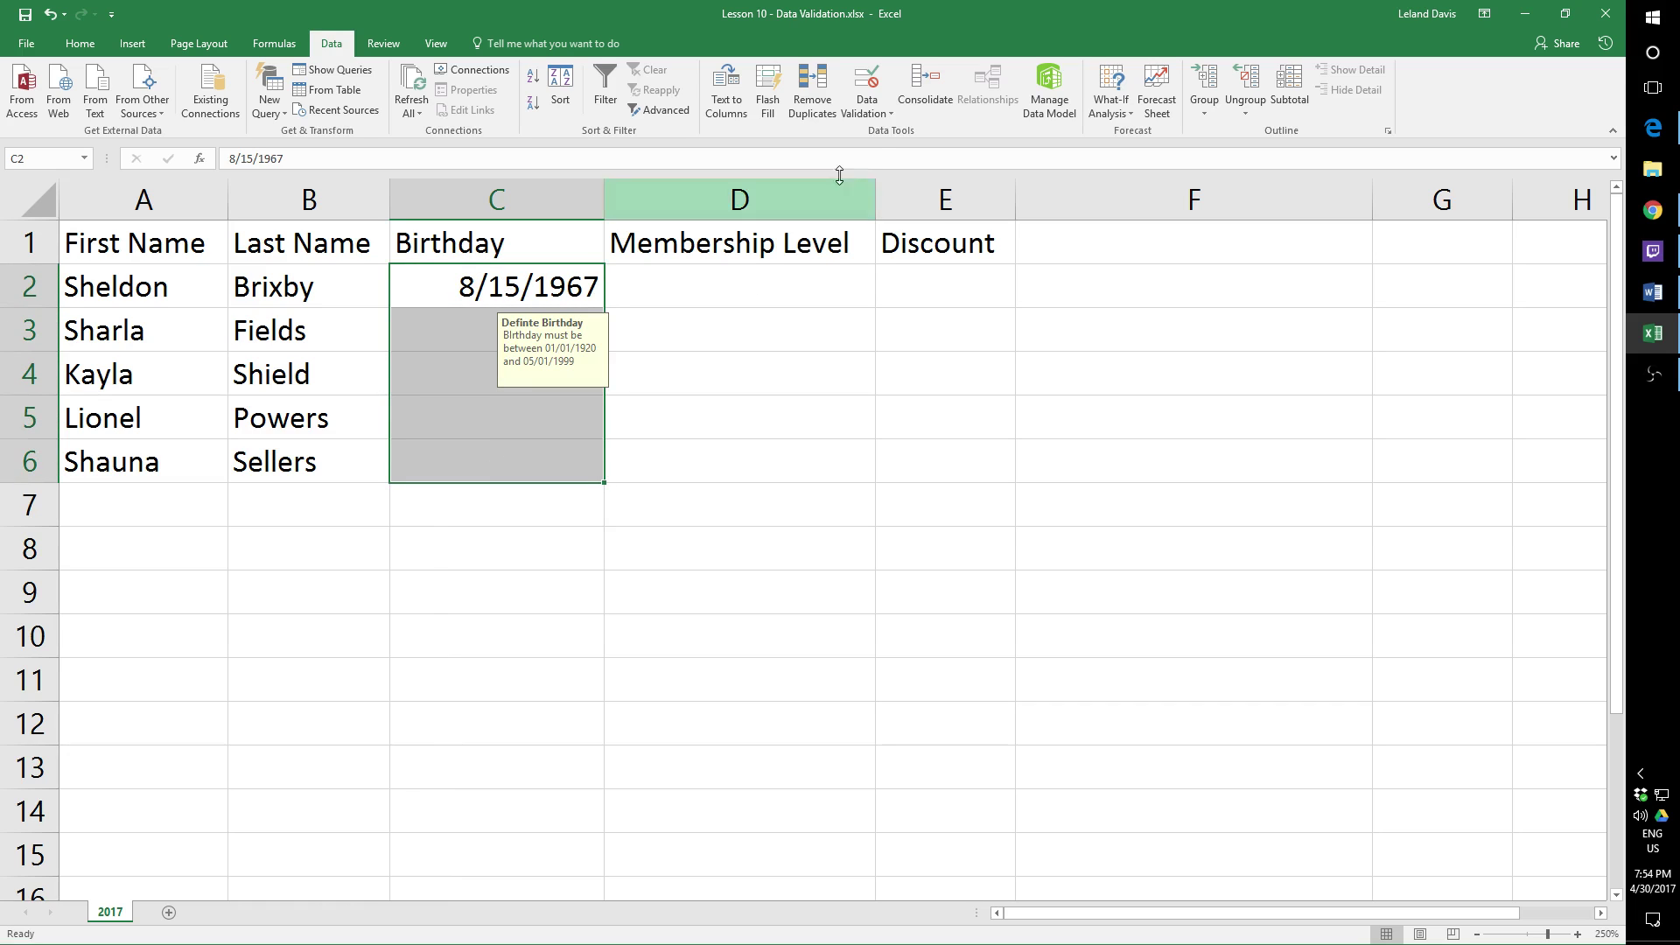
pyautogui.click(866, 88)
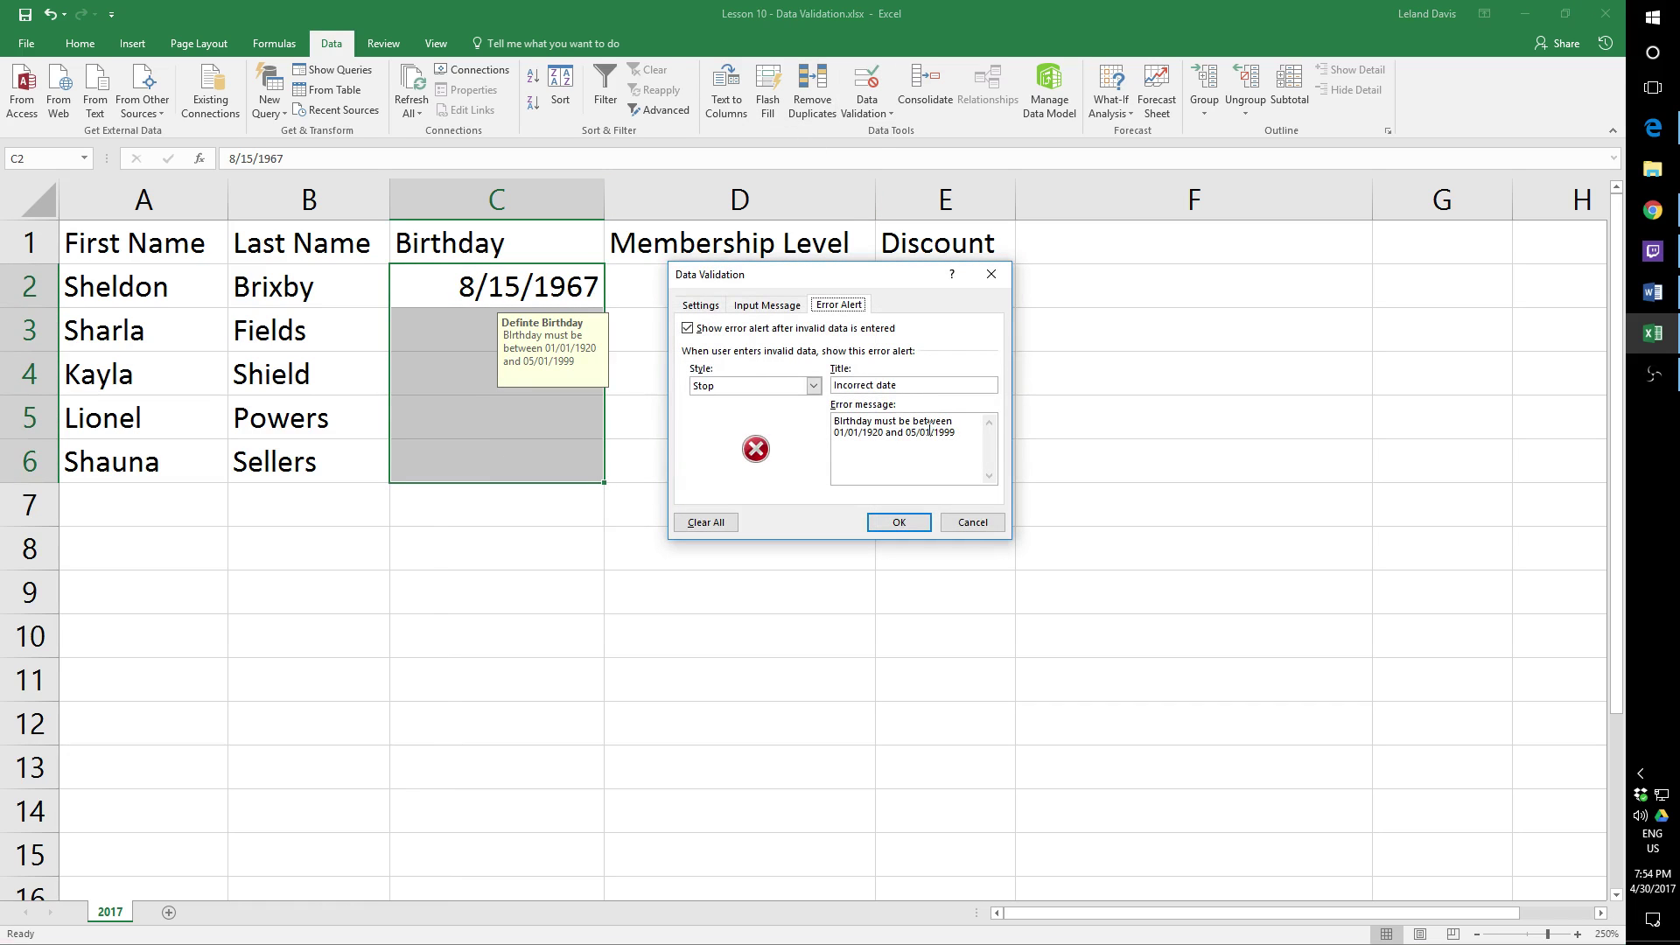
pyautogui.click(788, 307)
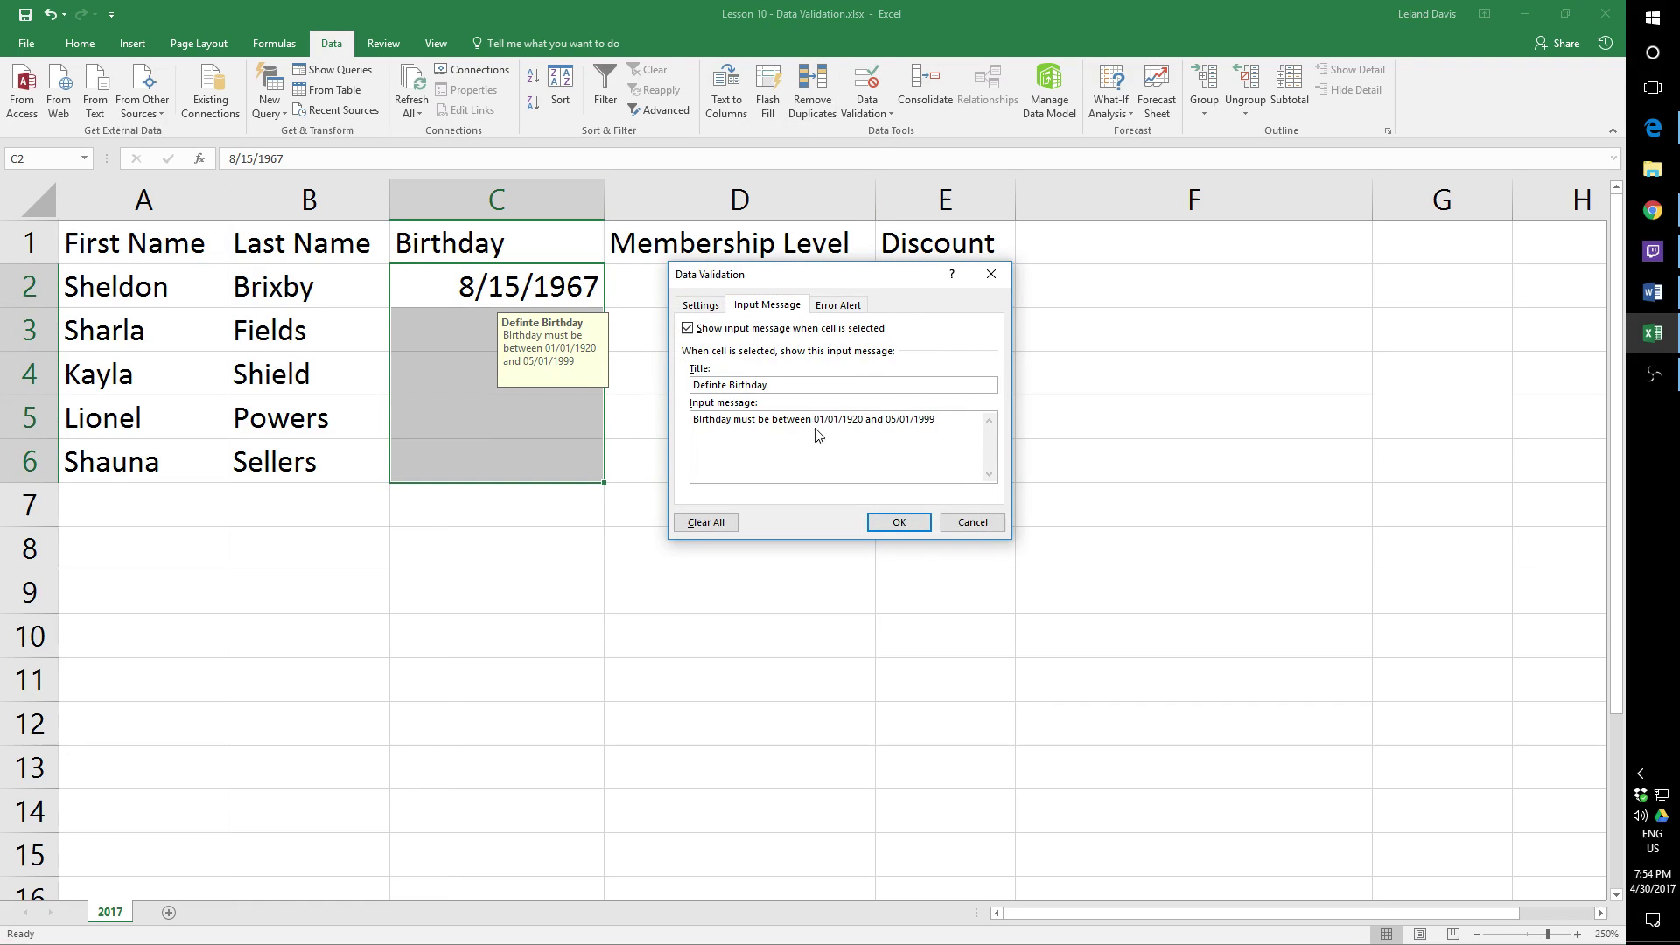
pyautogui.moveTo(815, 429); pyautogui.dragTo(691, 418)
pyautogui.press('BackSpace')
pyautogui.moveTo(781, 387); pyautogui.dragTo(691, 392)
pyautogui.press('BackSpace')
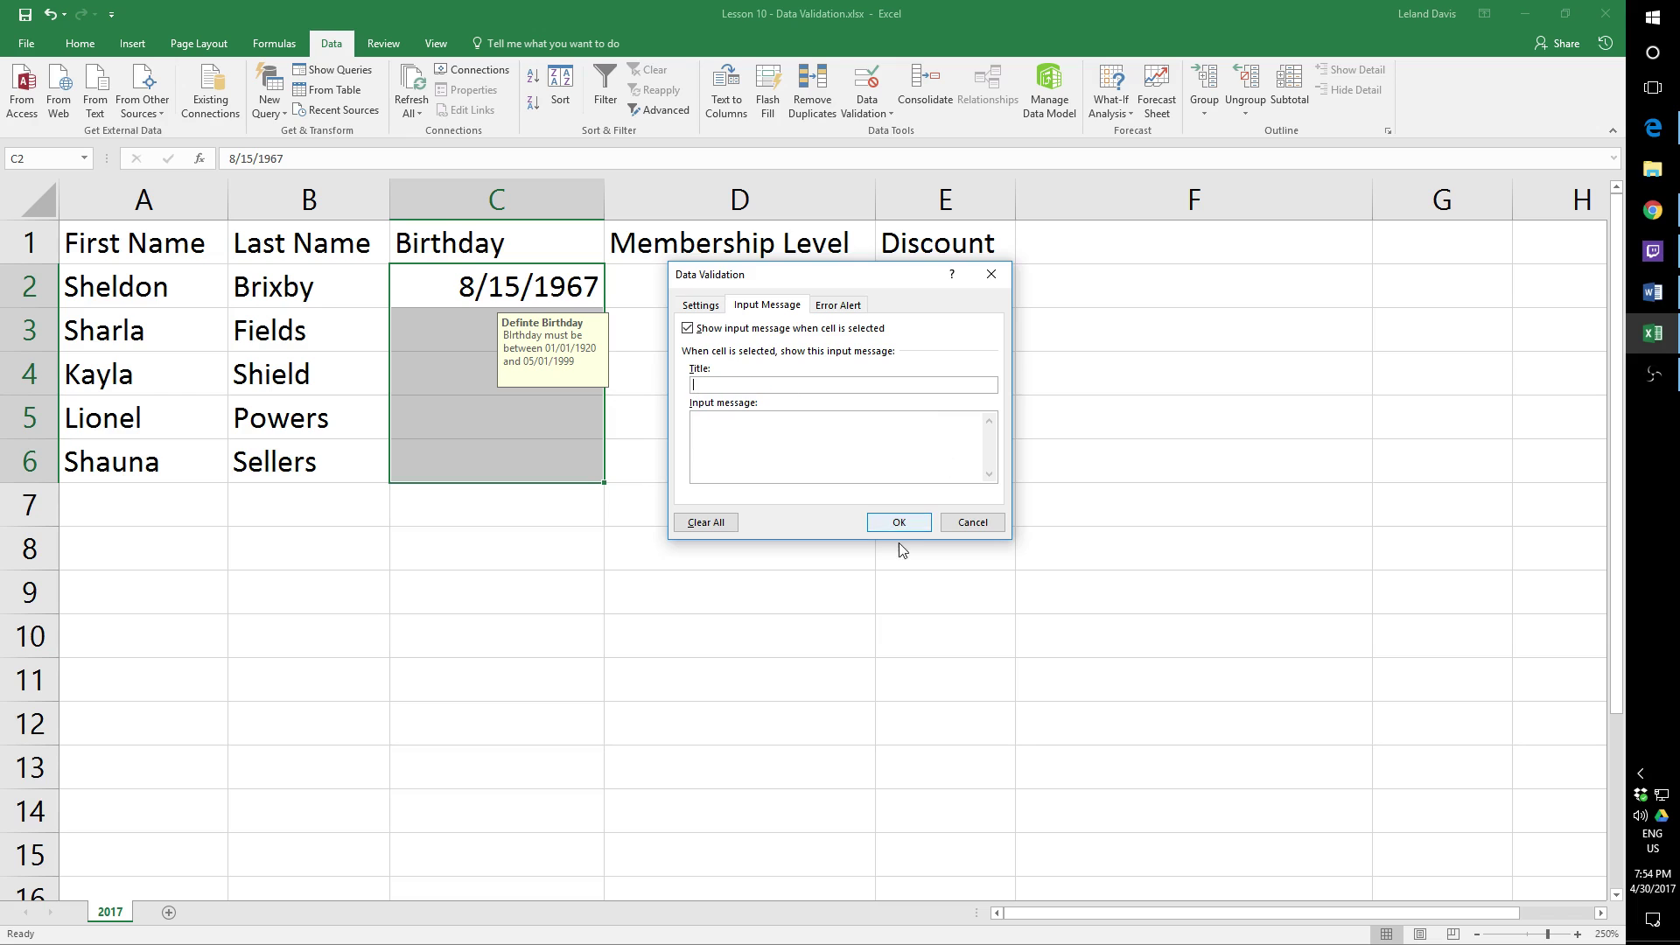
pyautogui.click(898, 522)
# Step: Move through Birthday cells C4 to C6 to check whether an input message still appears
pyautogui.click(538, 391)
pyautogui.press('Down')
pyautogui.press('Down')
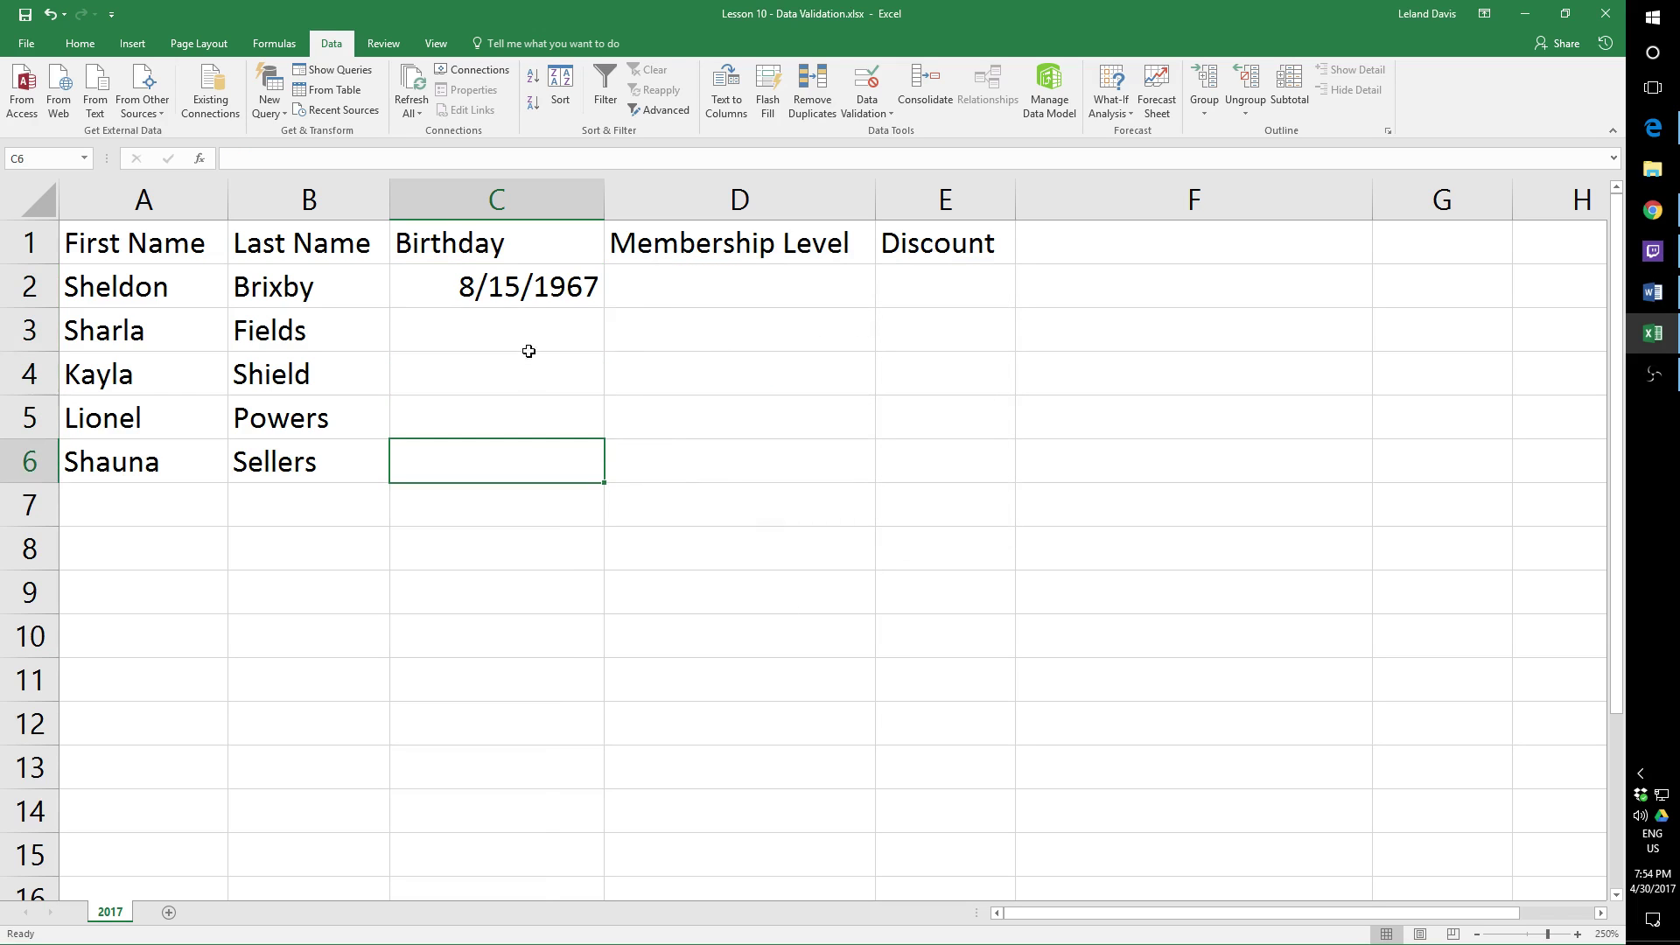
pyautogui.press('Up')
pyautogui.press('Up')
# Step: Try to enter a birthday from before the allowed start date in C3 to test the custom error alert
pyautogui.press('Up')
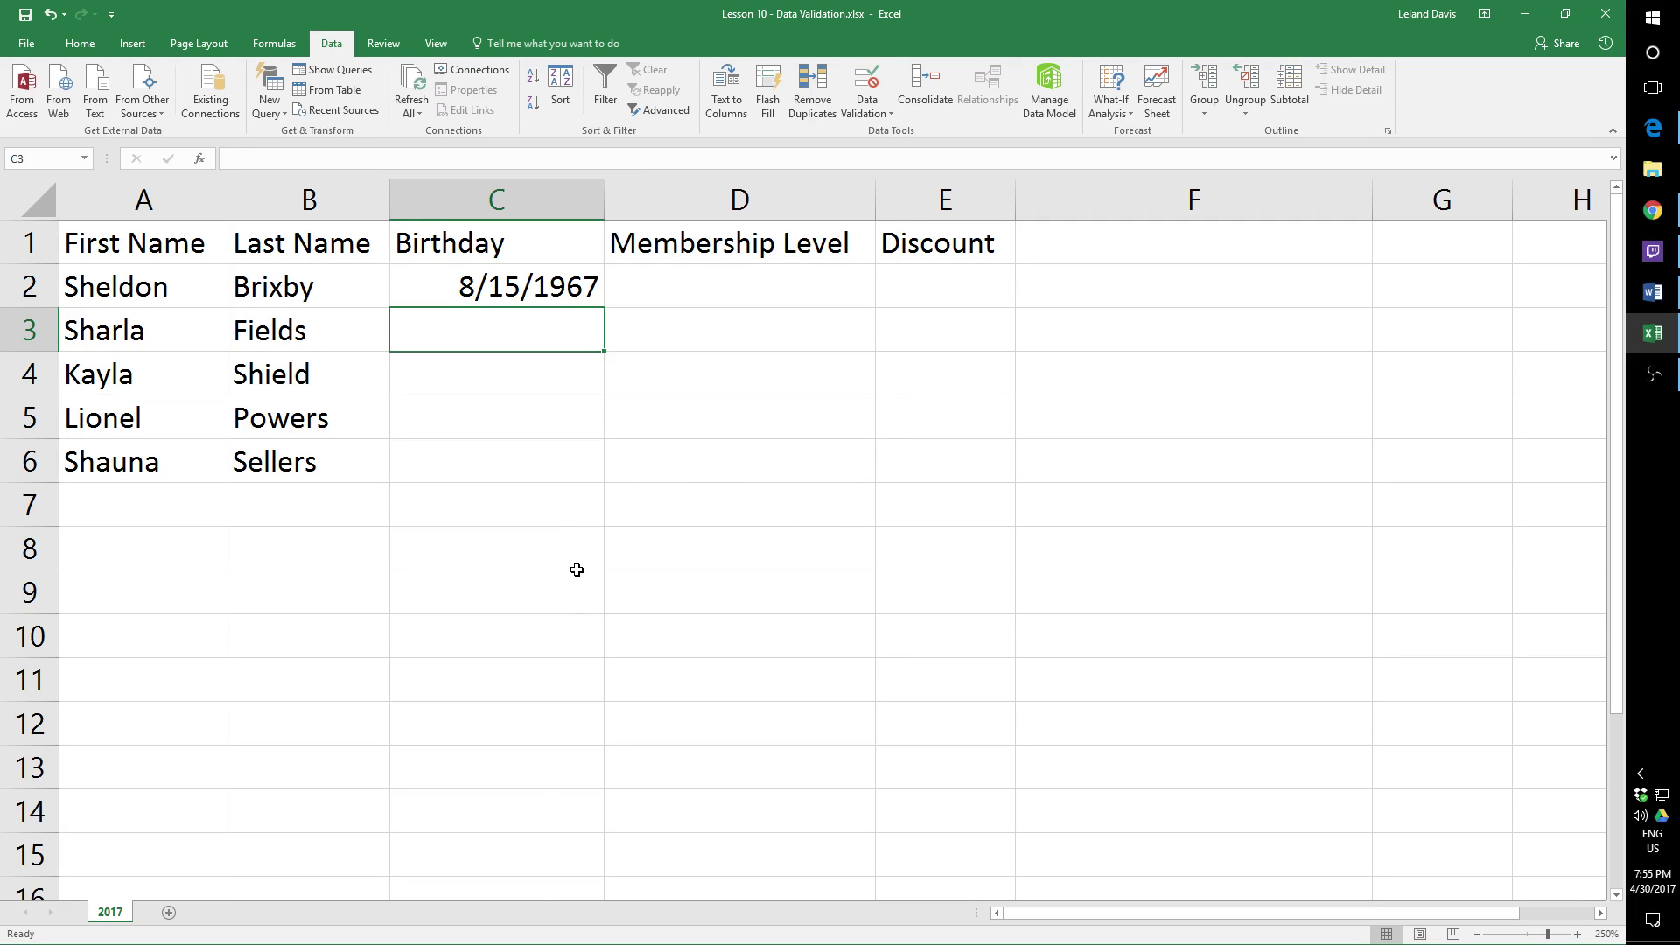
pyautogui.write('09')
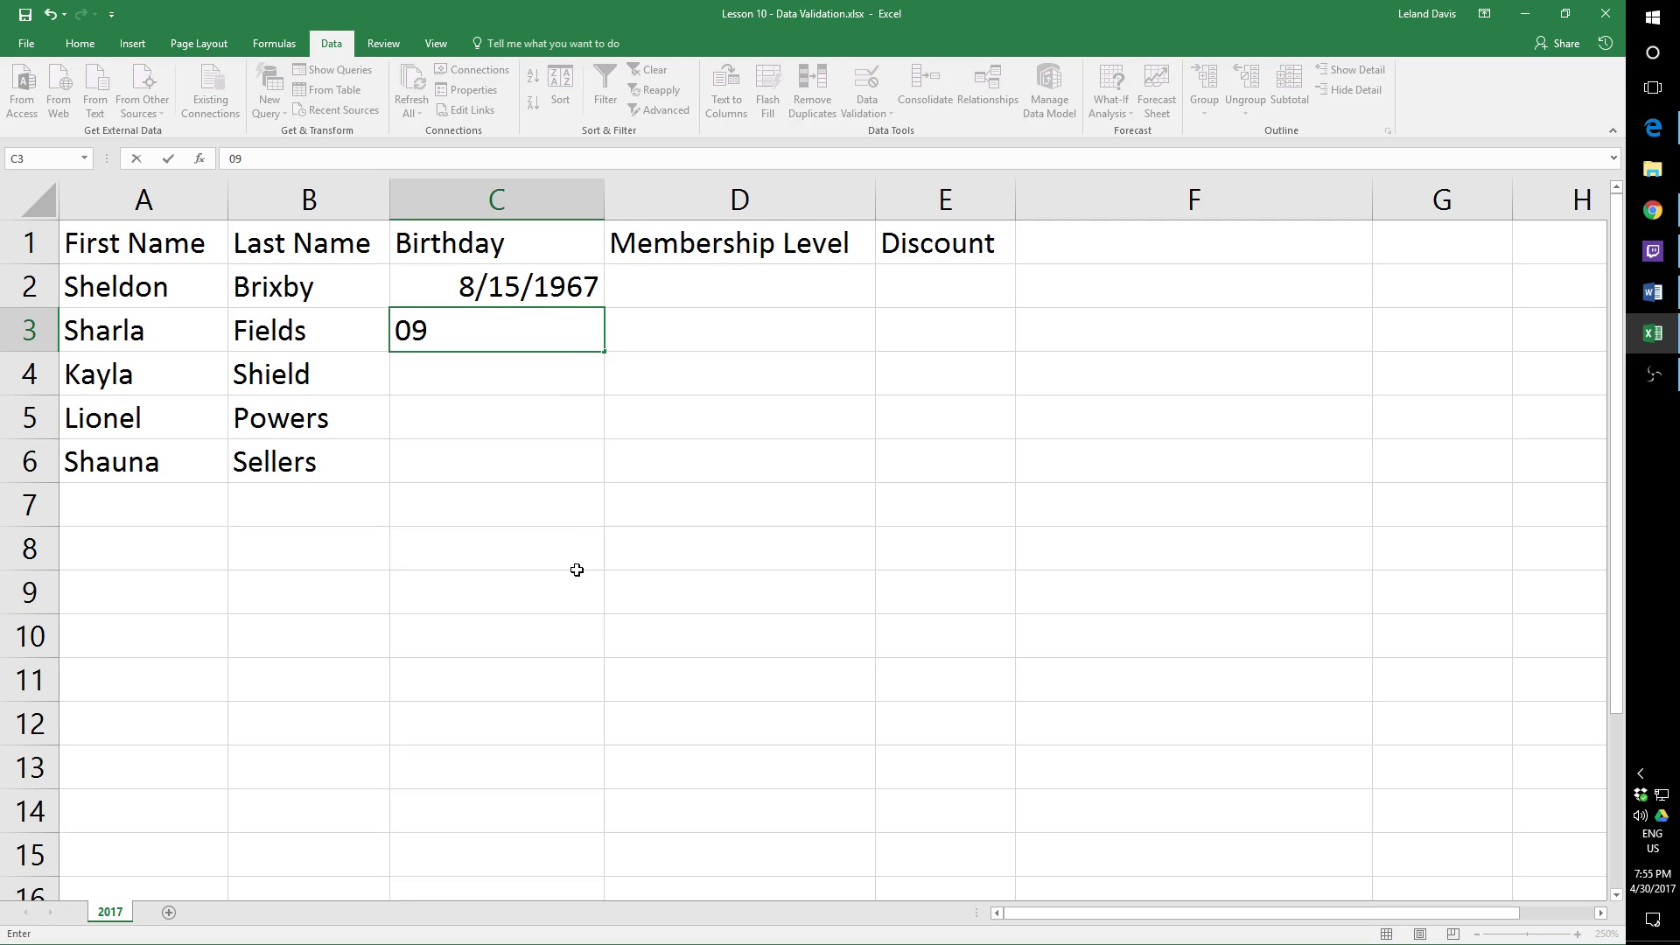
pyautogui.write('/20/1876')
pyautogui.press('Return')
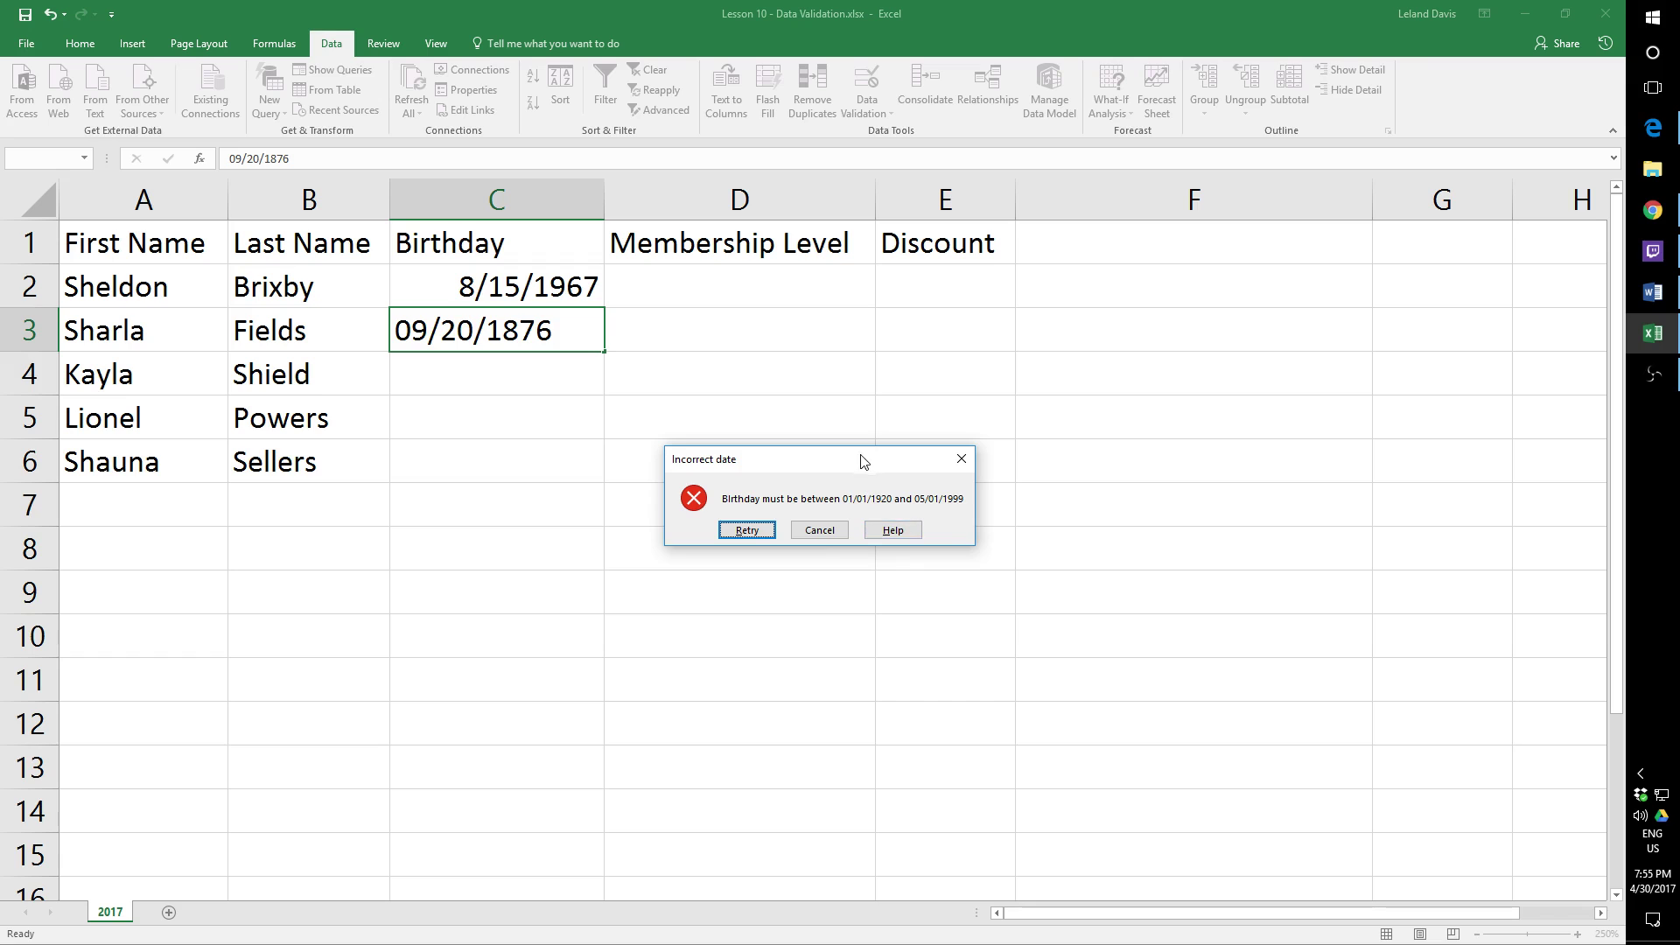
pyautogui.moveTo(859, 461); pyautogui.dragTo(813, 328)
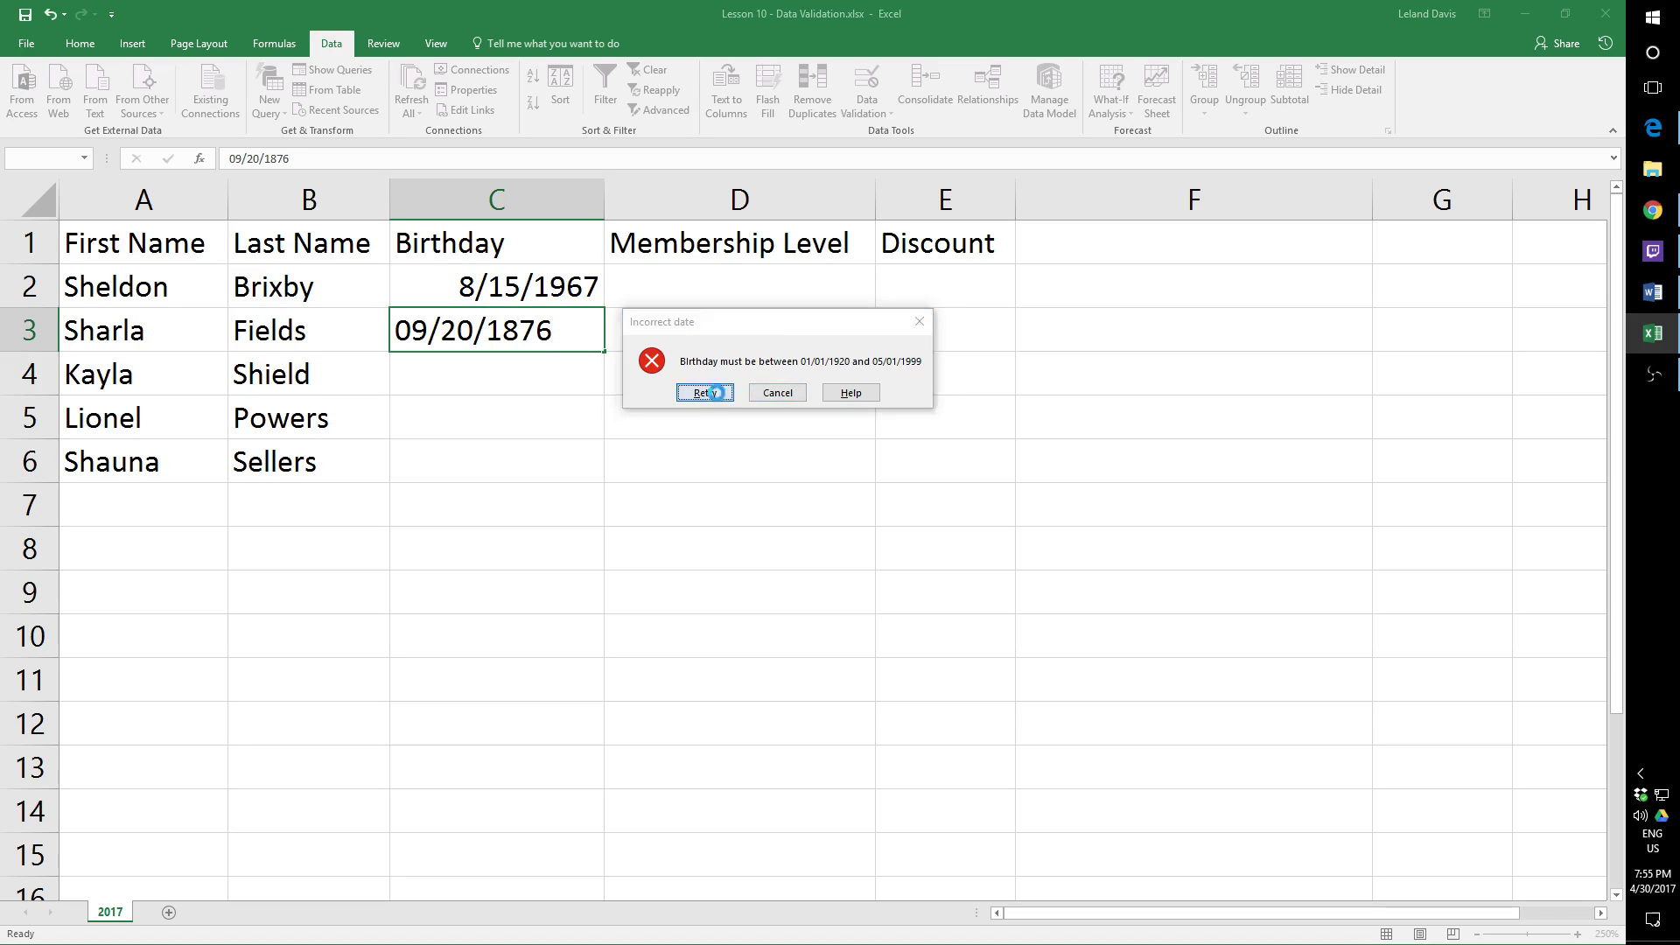
# Step: Retry the rejected birthday in C3, correcting the century to 19 so the date falls within the allowed range
pyautogui.click(706, 394)
pyautogui.click(564, 335)
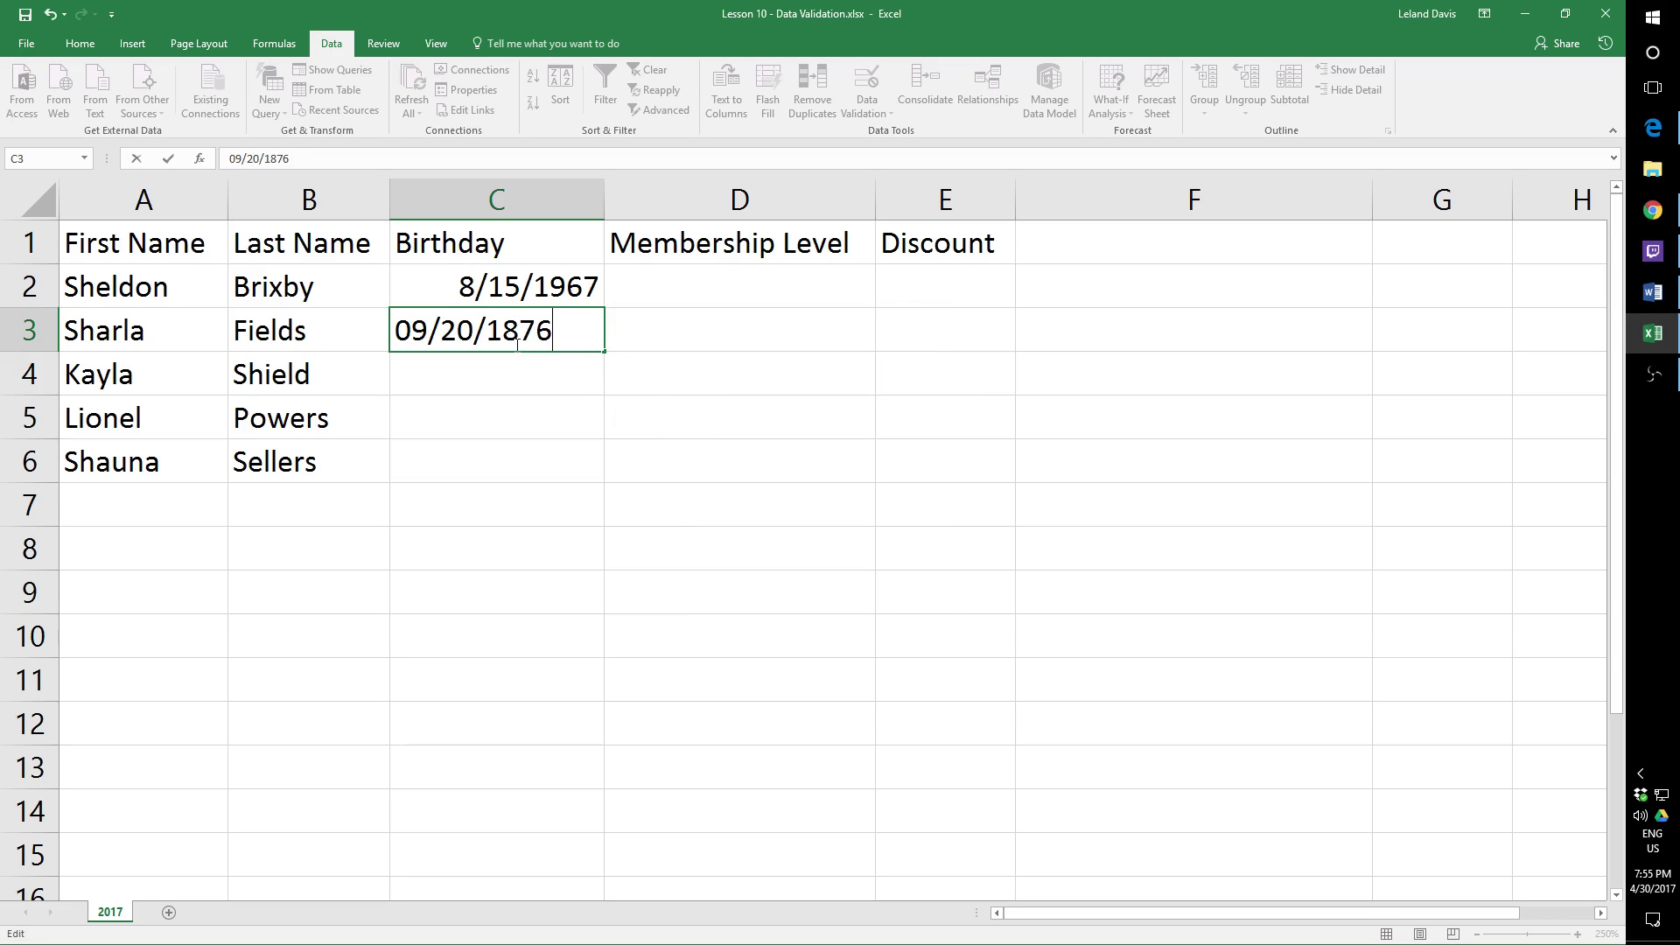
pyautogui.moveTo(517, 344); pyautogui.dragTo(491, 333)
pyautogui.write('19')
pyautogui.press('Return')
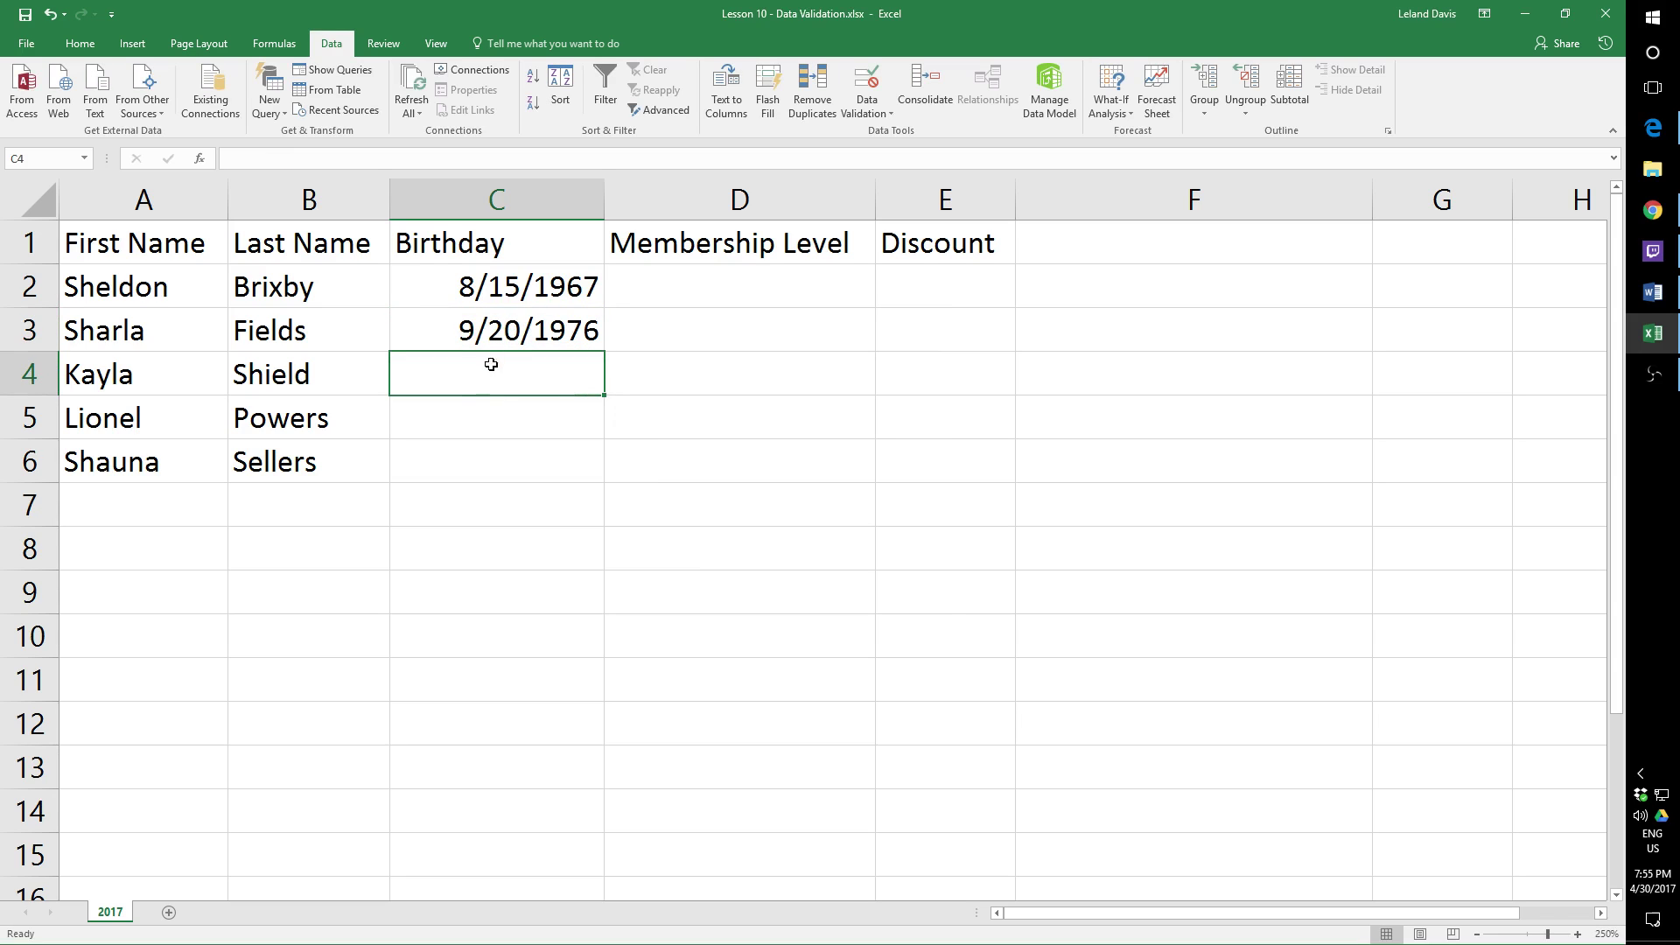
# Step: Fill Membership Level cells D2:D6 with Bronze, Gold, Silver, Bronze and Platinum
pyautogui.click(688, 300)
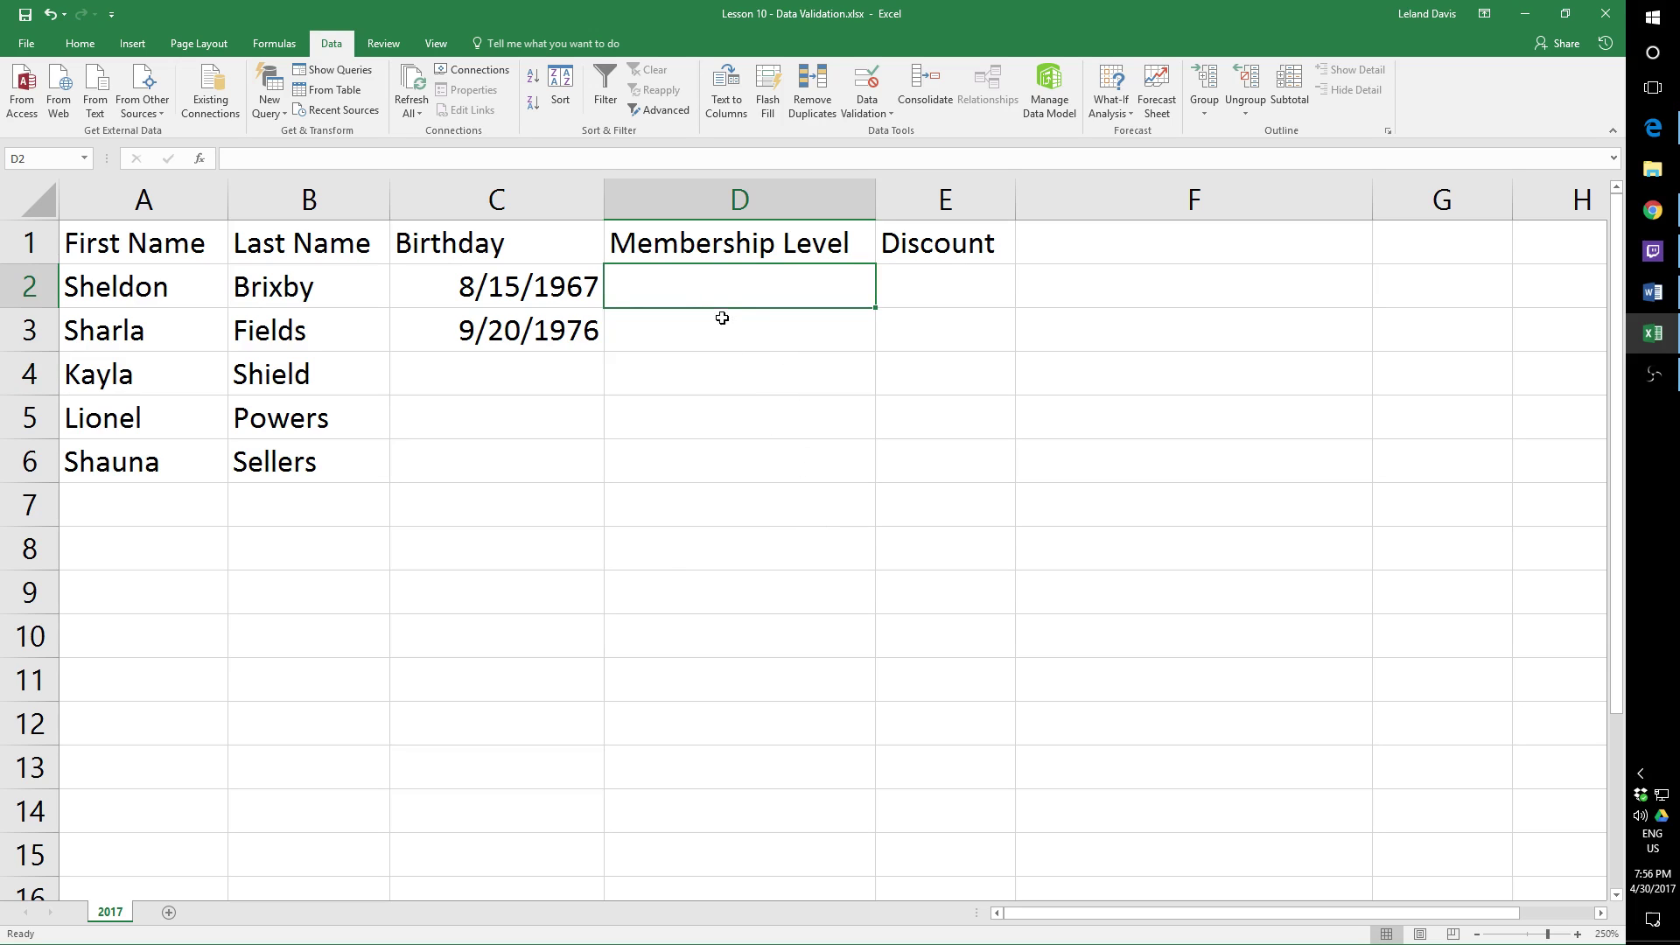
pyautogui.write('B')
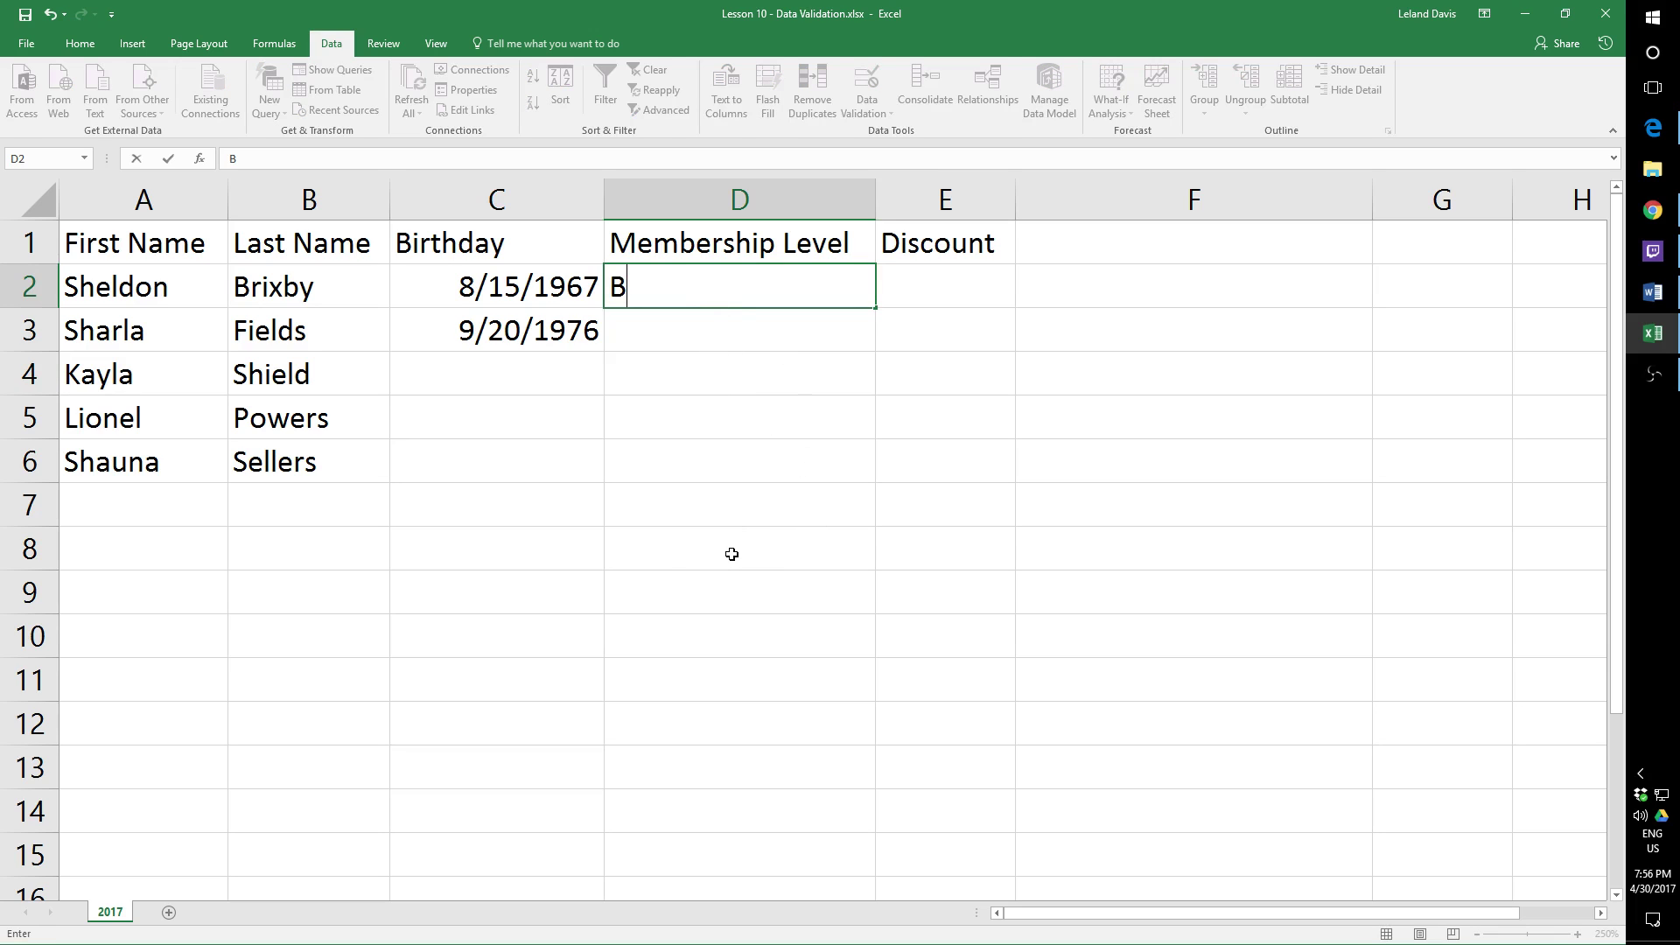
pyautogui.write('ronze')
pyautogui.press('Return')
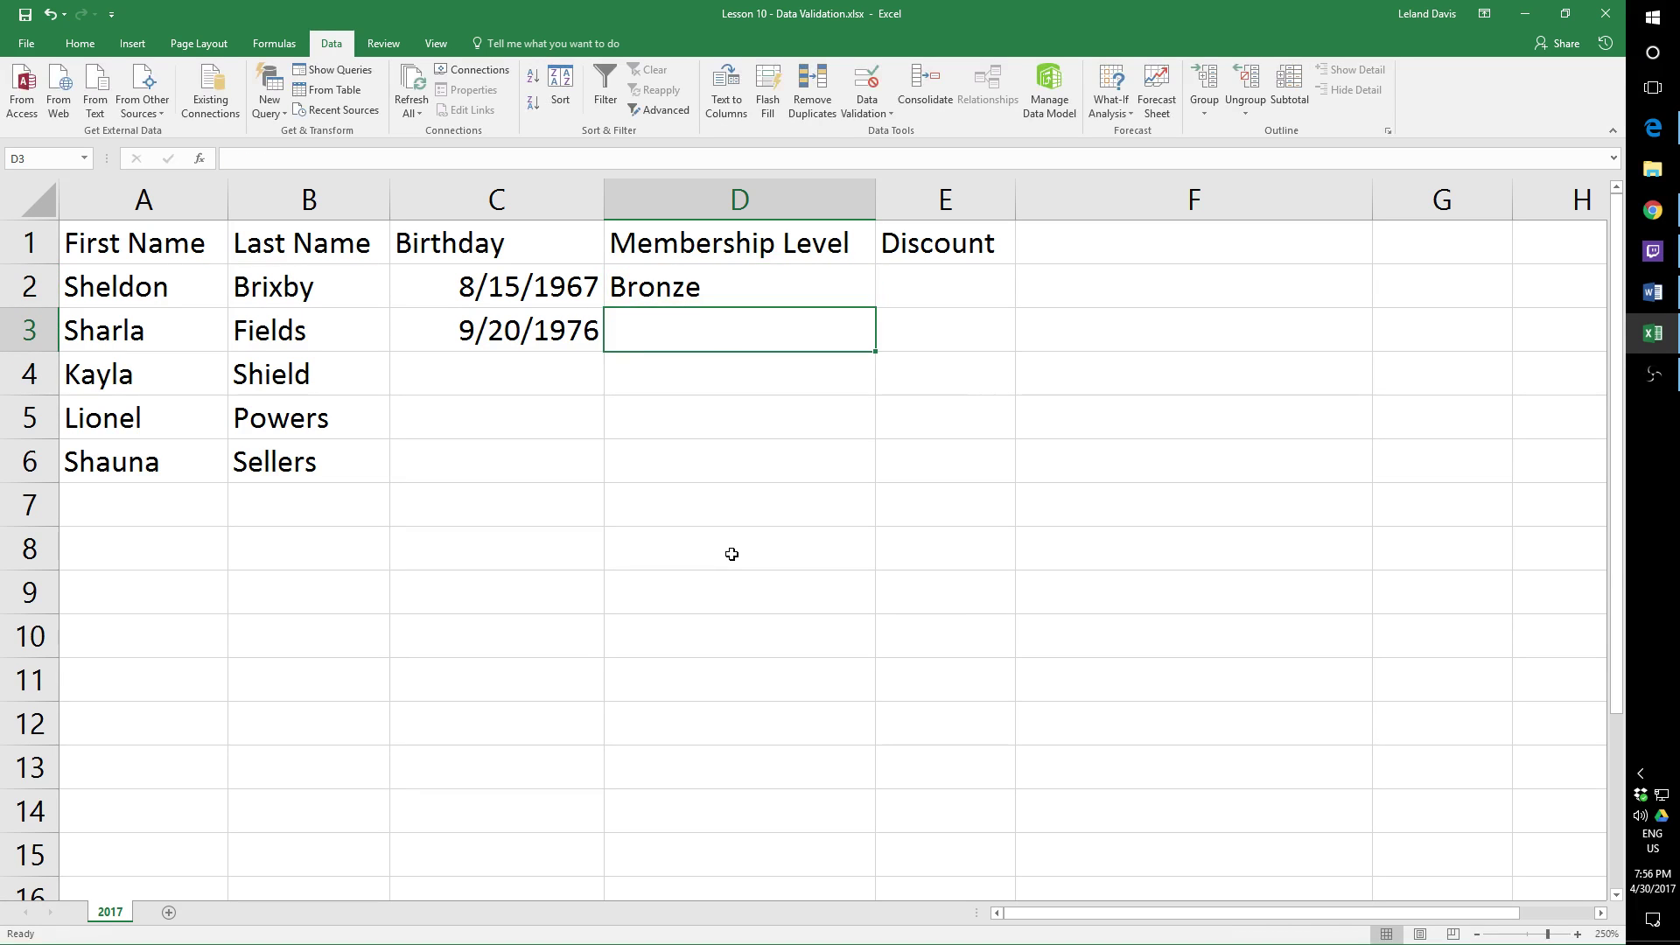
pyautogui.write('Gold')
pyautogui.press('Return')
pyautogui.write('Sil')
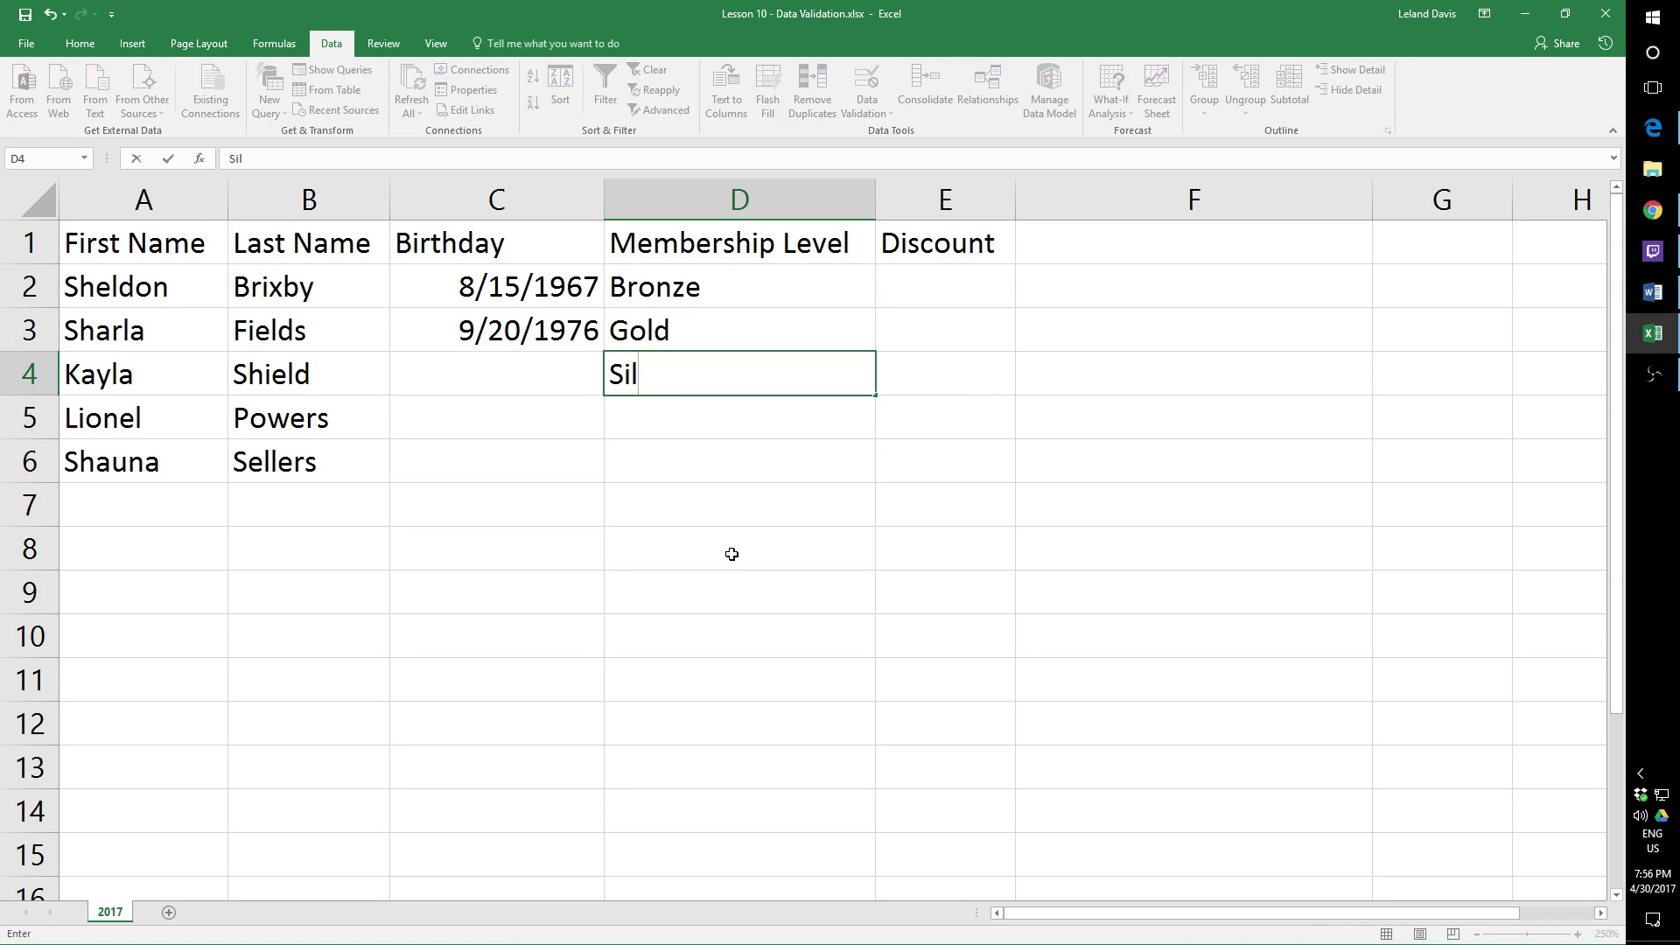
pyautogui.write('ver')
pyautogui.press('Return')
pyautogui.write('Bro')
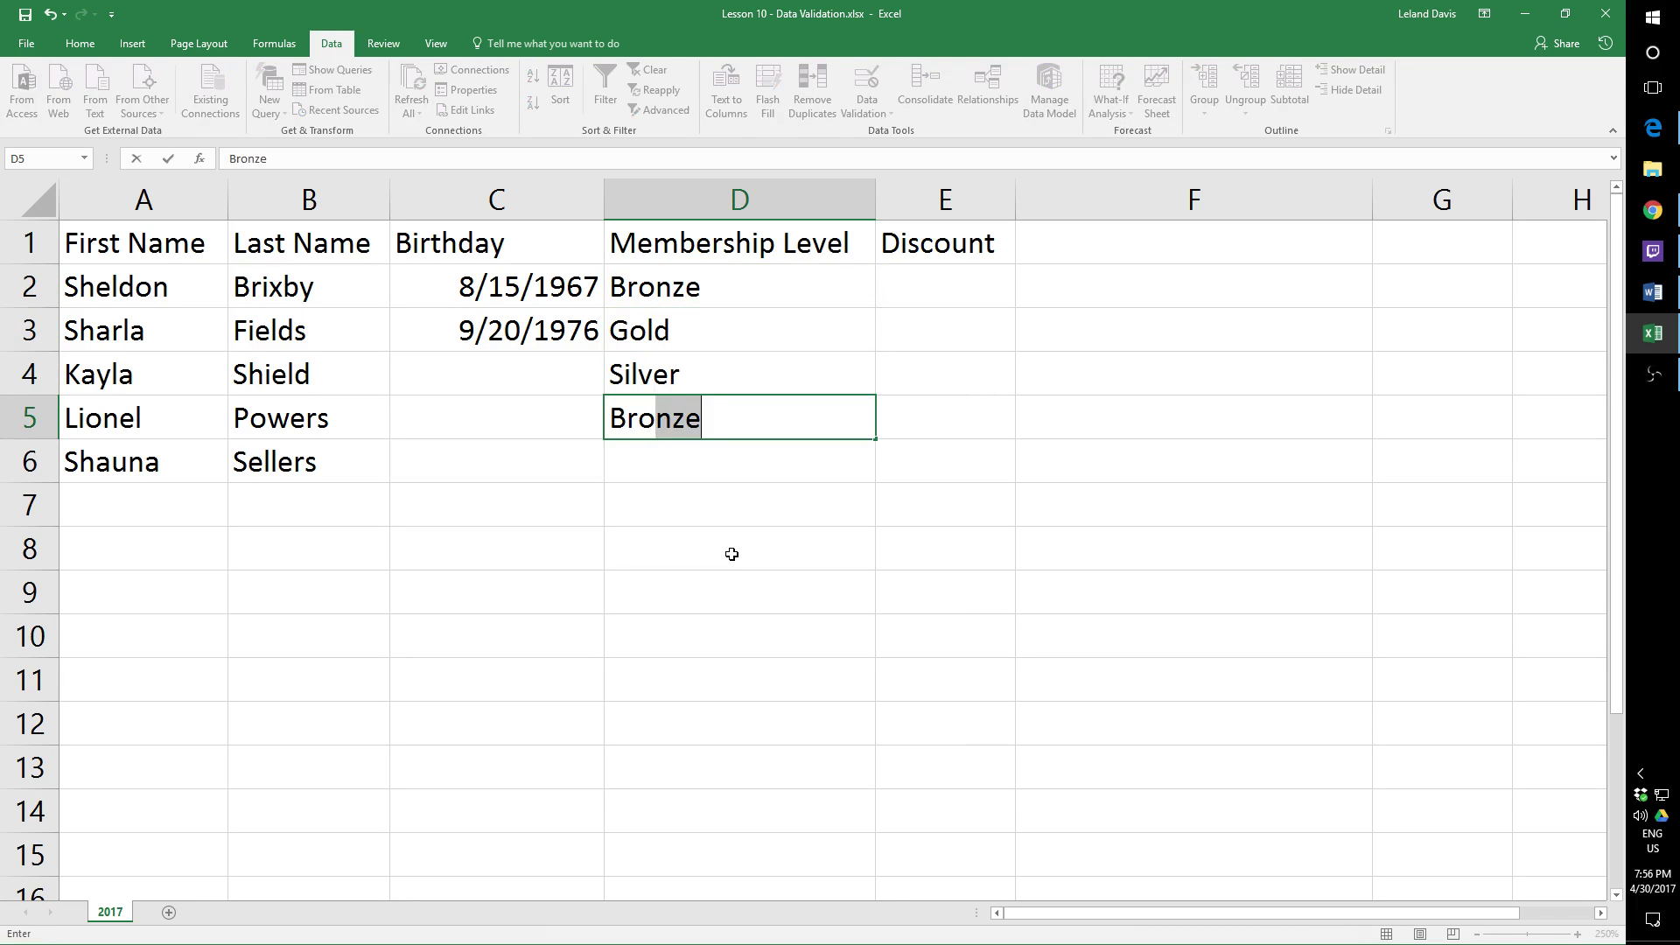
pyautogui.write('nze')
pyautogui.press('Return')
pyautogui.write('Pla')
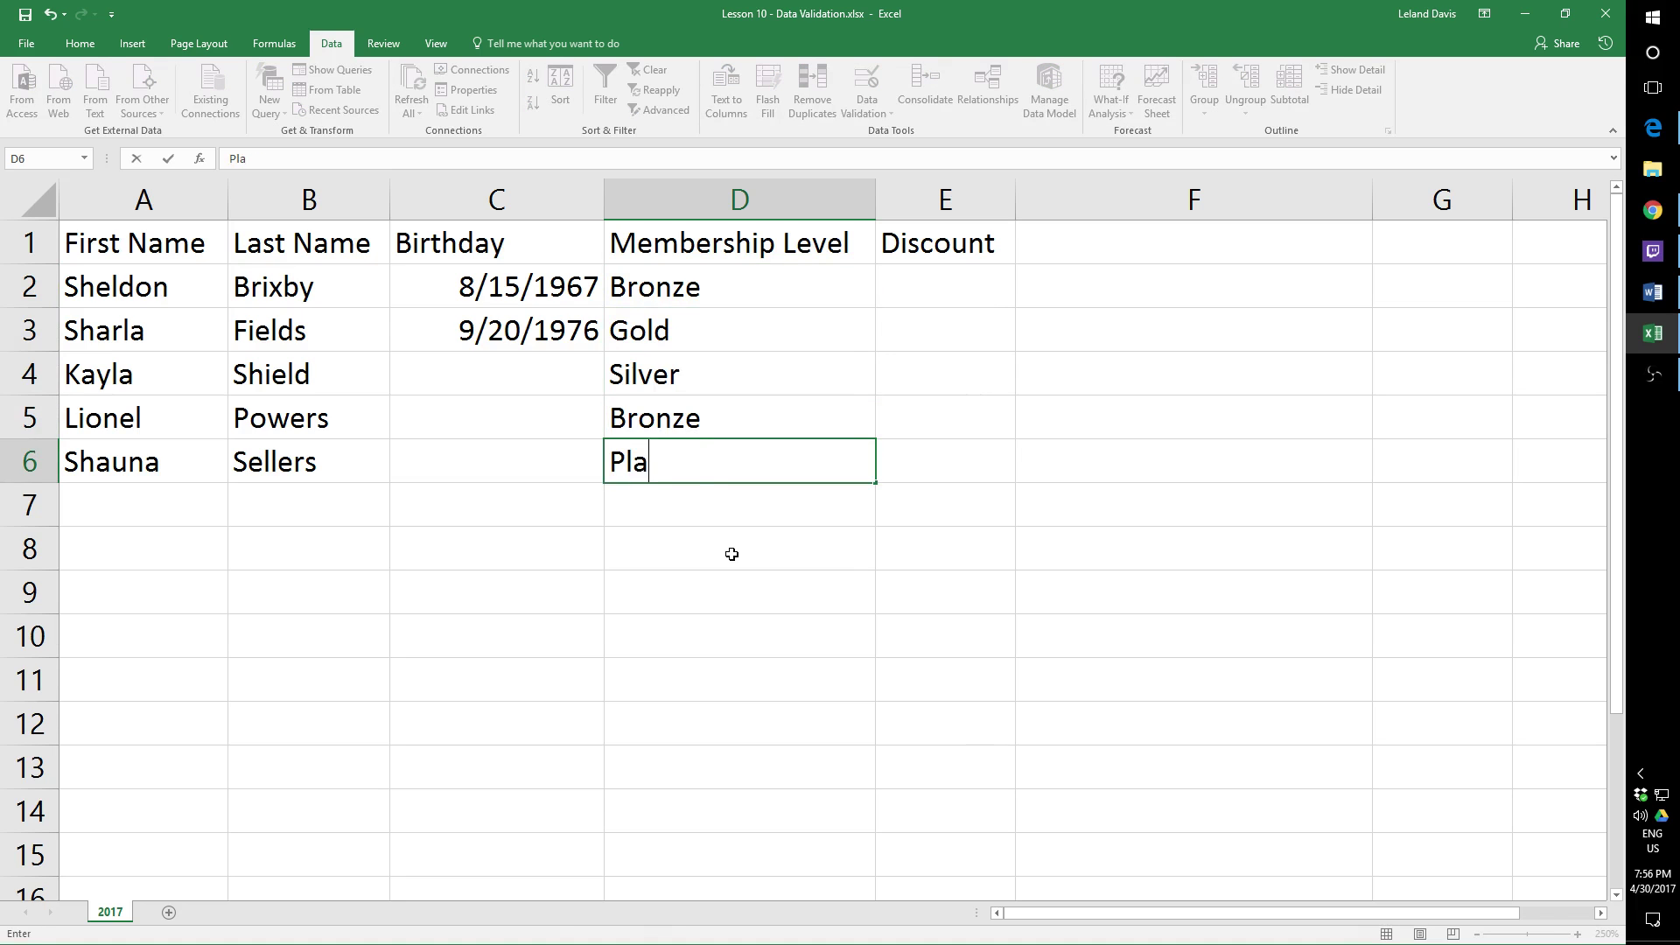
pyautogui.write('tinum')
pyautogui.press('Return')
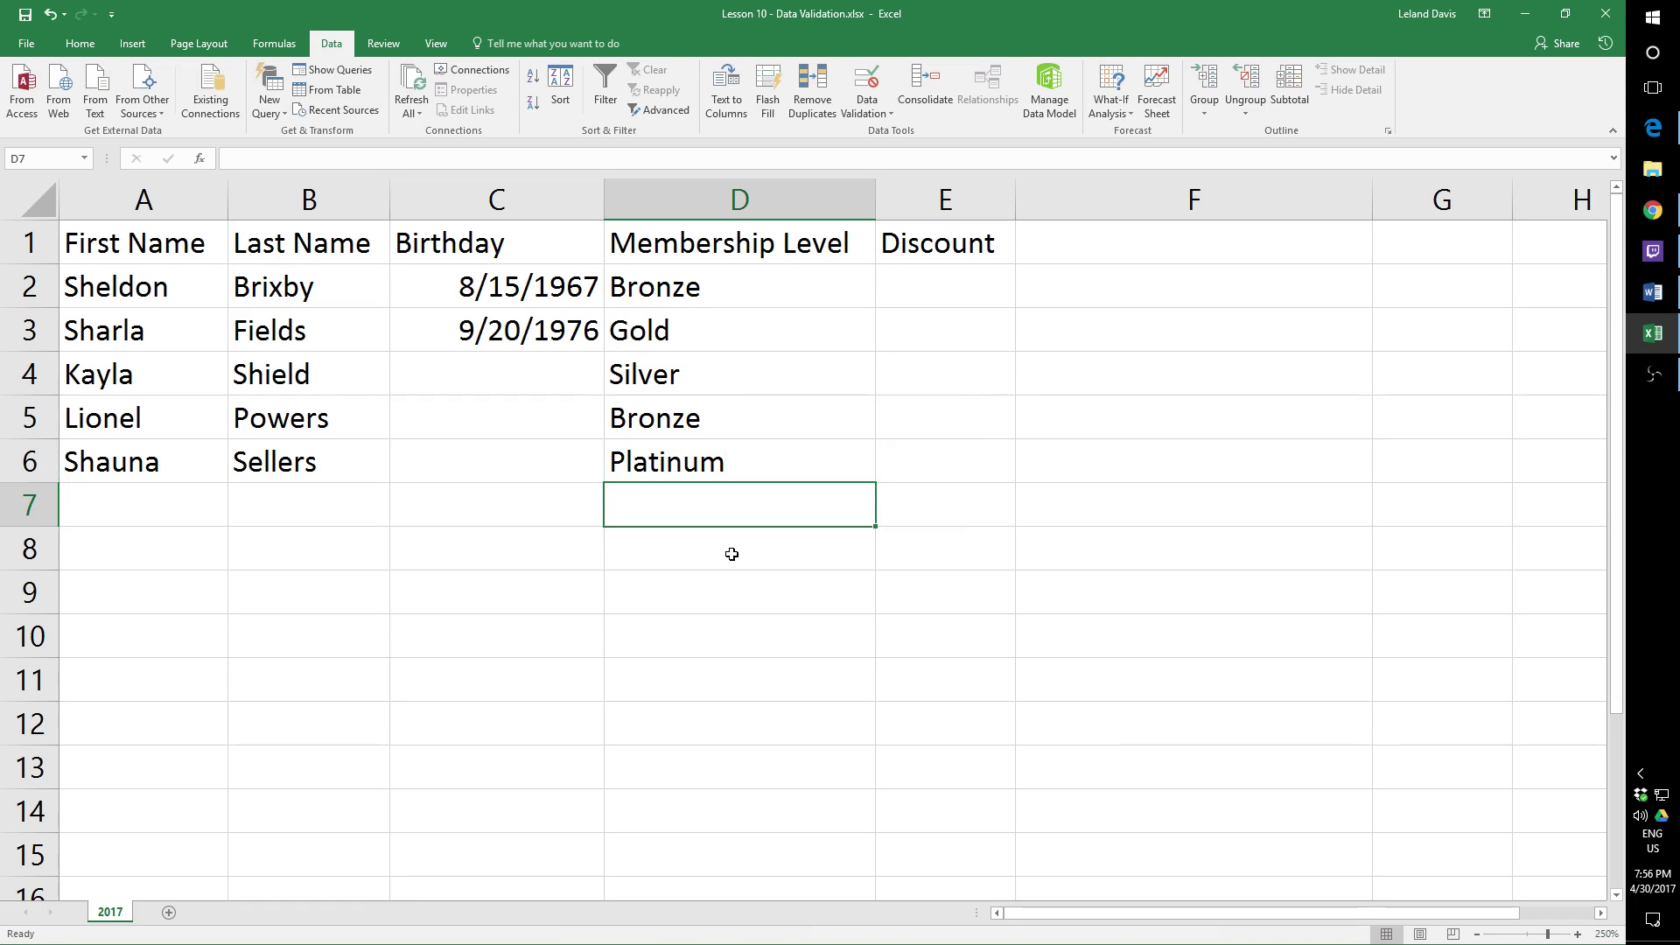
pyautogui.click(781, 286)
pyautogui.moveTo(744, 291); pyautogui.dragTo(747, 436)
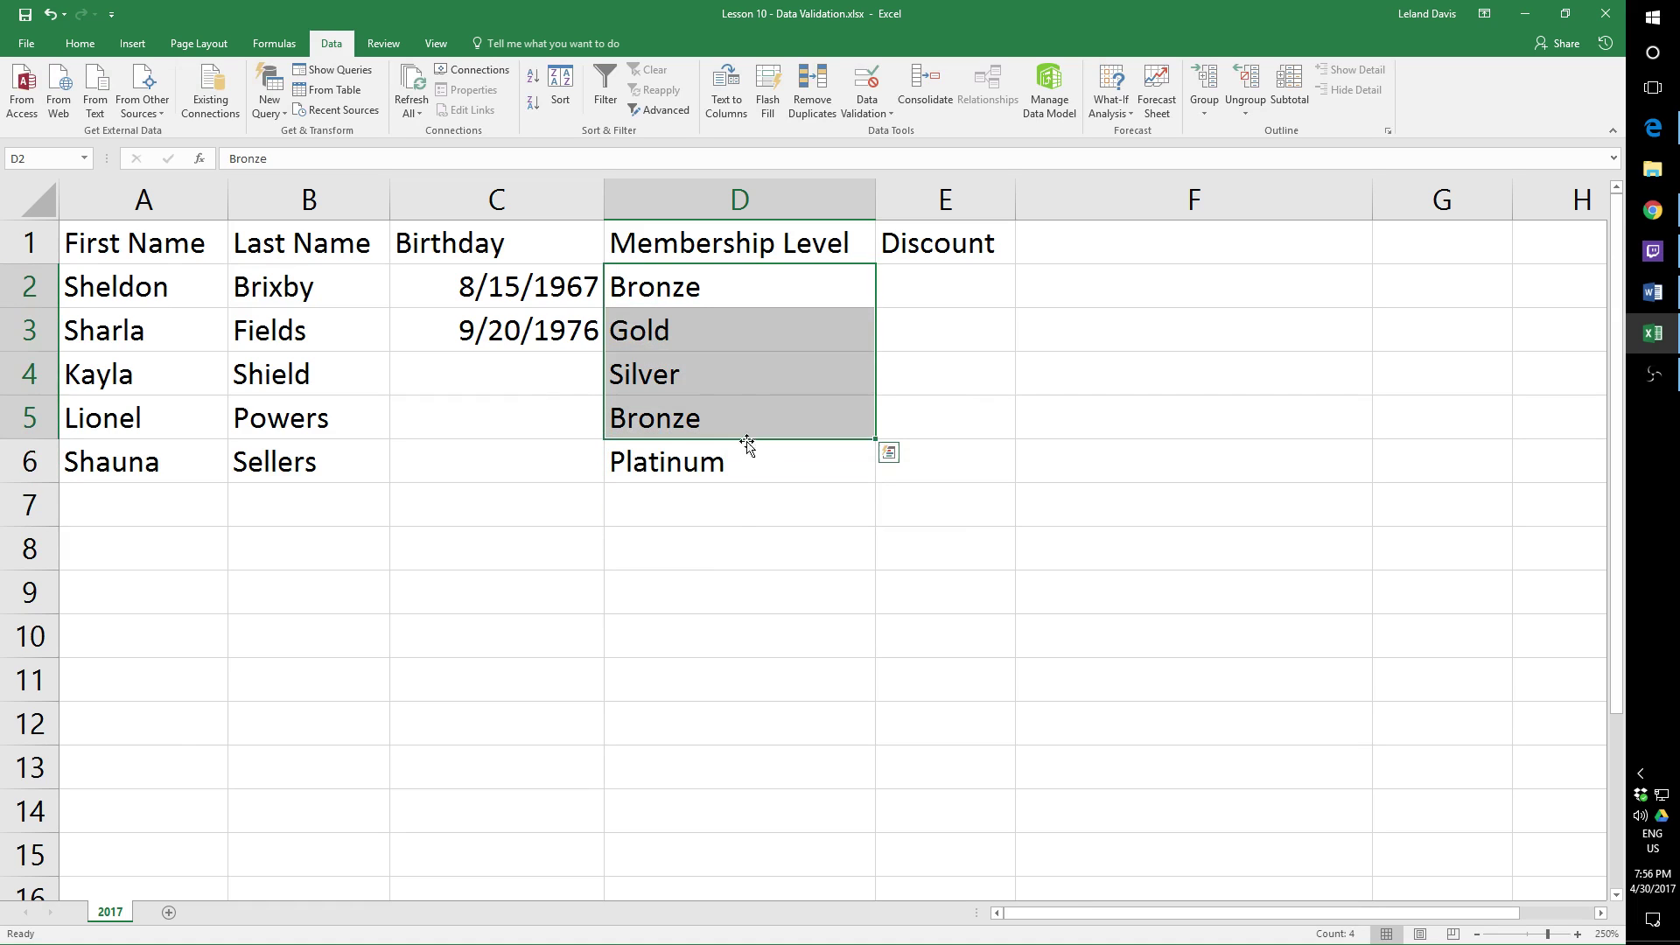
pyautogui.click(735, 486)
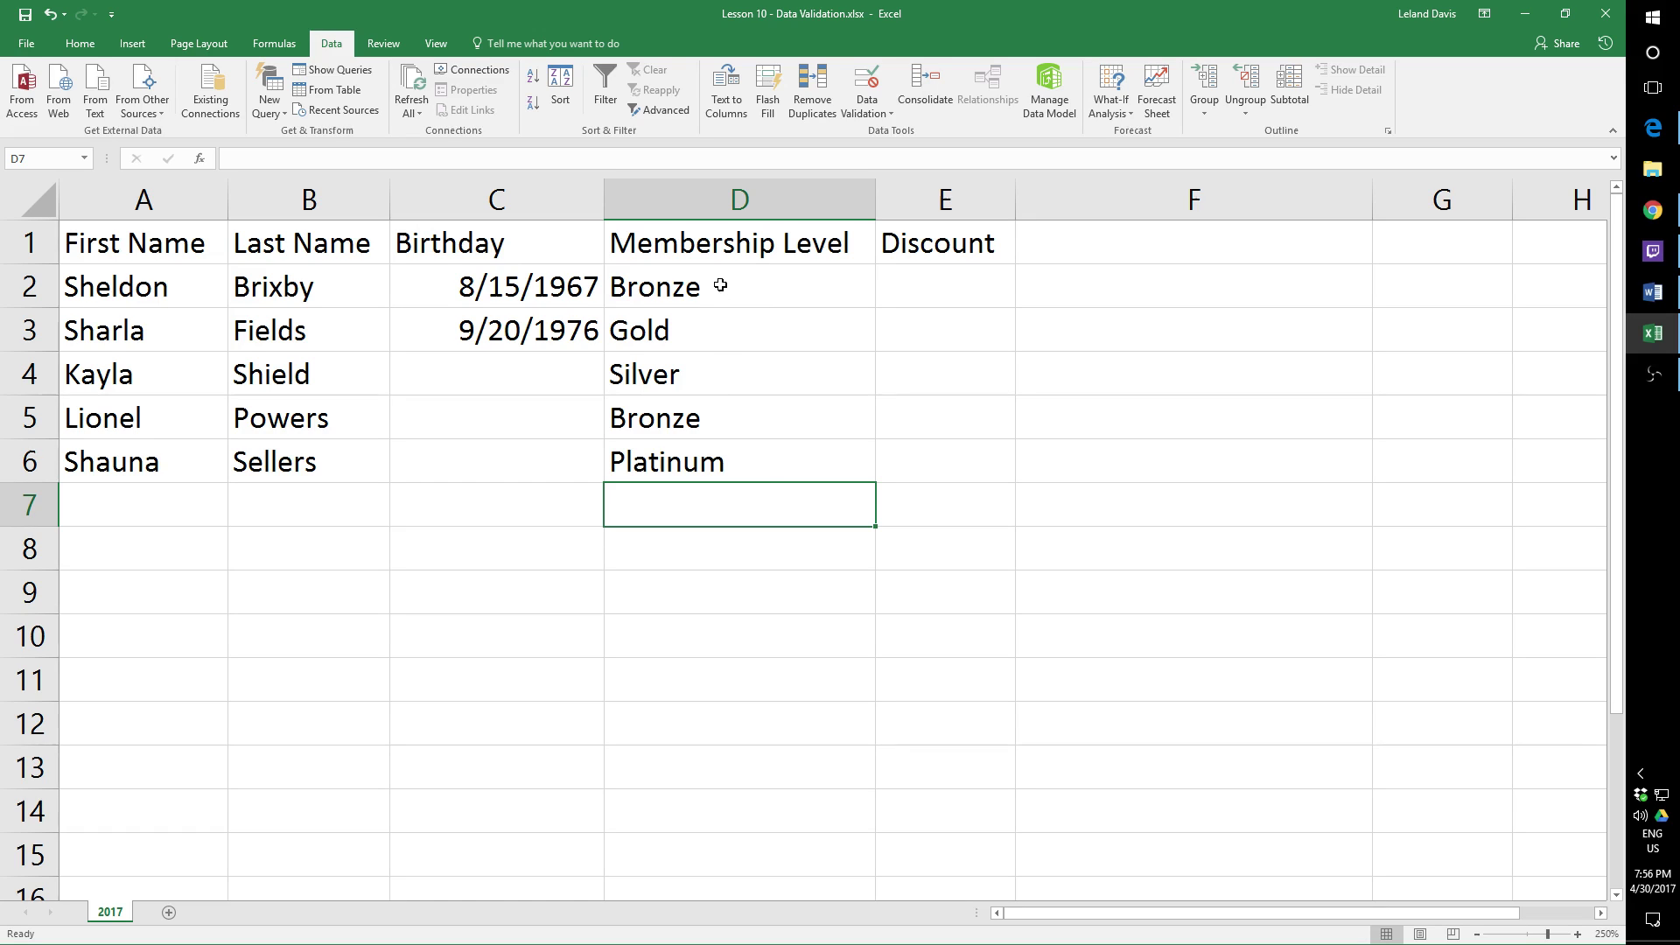
pyautogui.moveTo(721, 286); pyautogui.dragTo(732, 435)
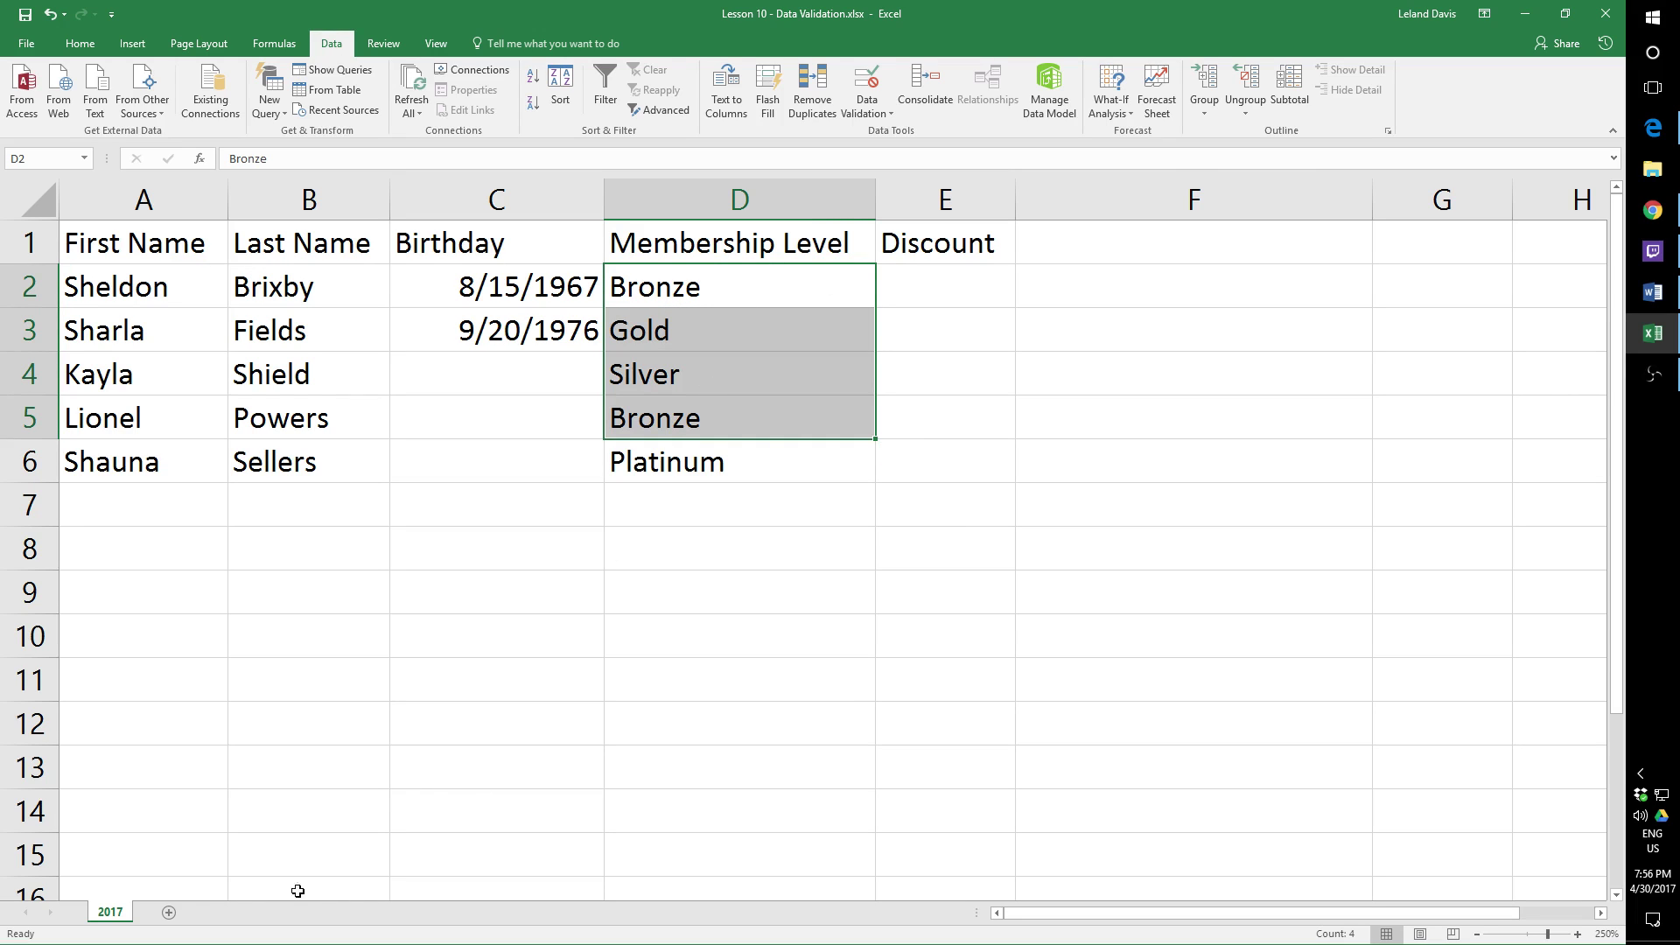
# Step: Add a new worksheet to the workbook and name it Data
pyautogui.click(169, 912)
pyautogui.rightClick(169, 914)
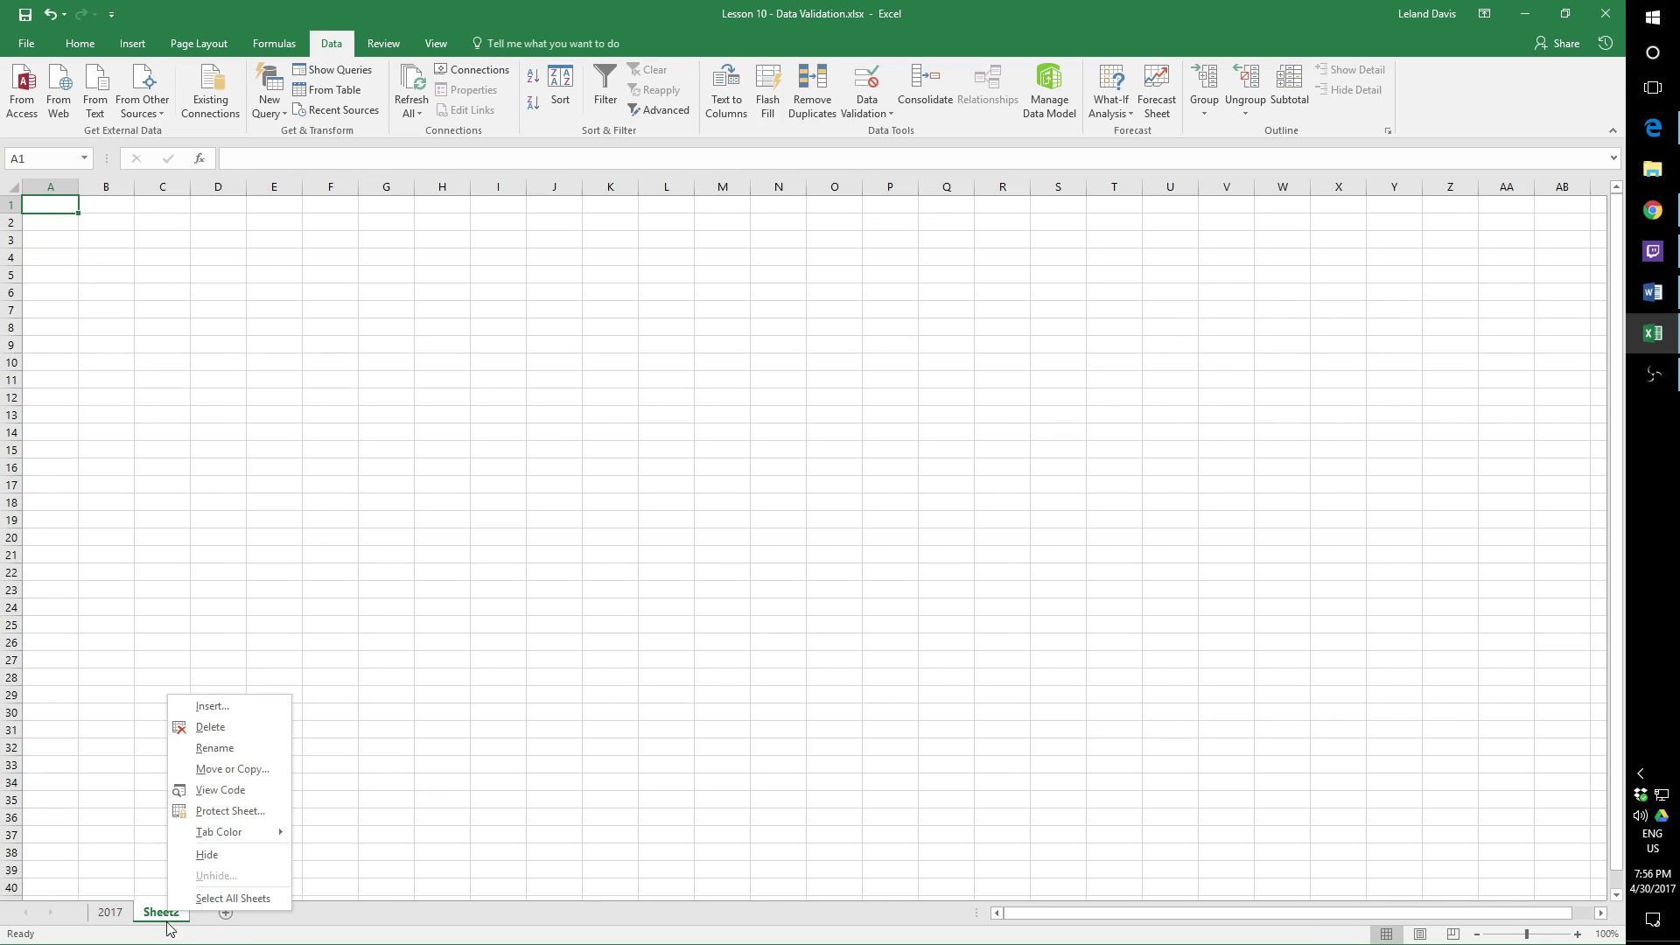
pyautogui.click(215, 748)
pyautogui.write('Data')
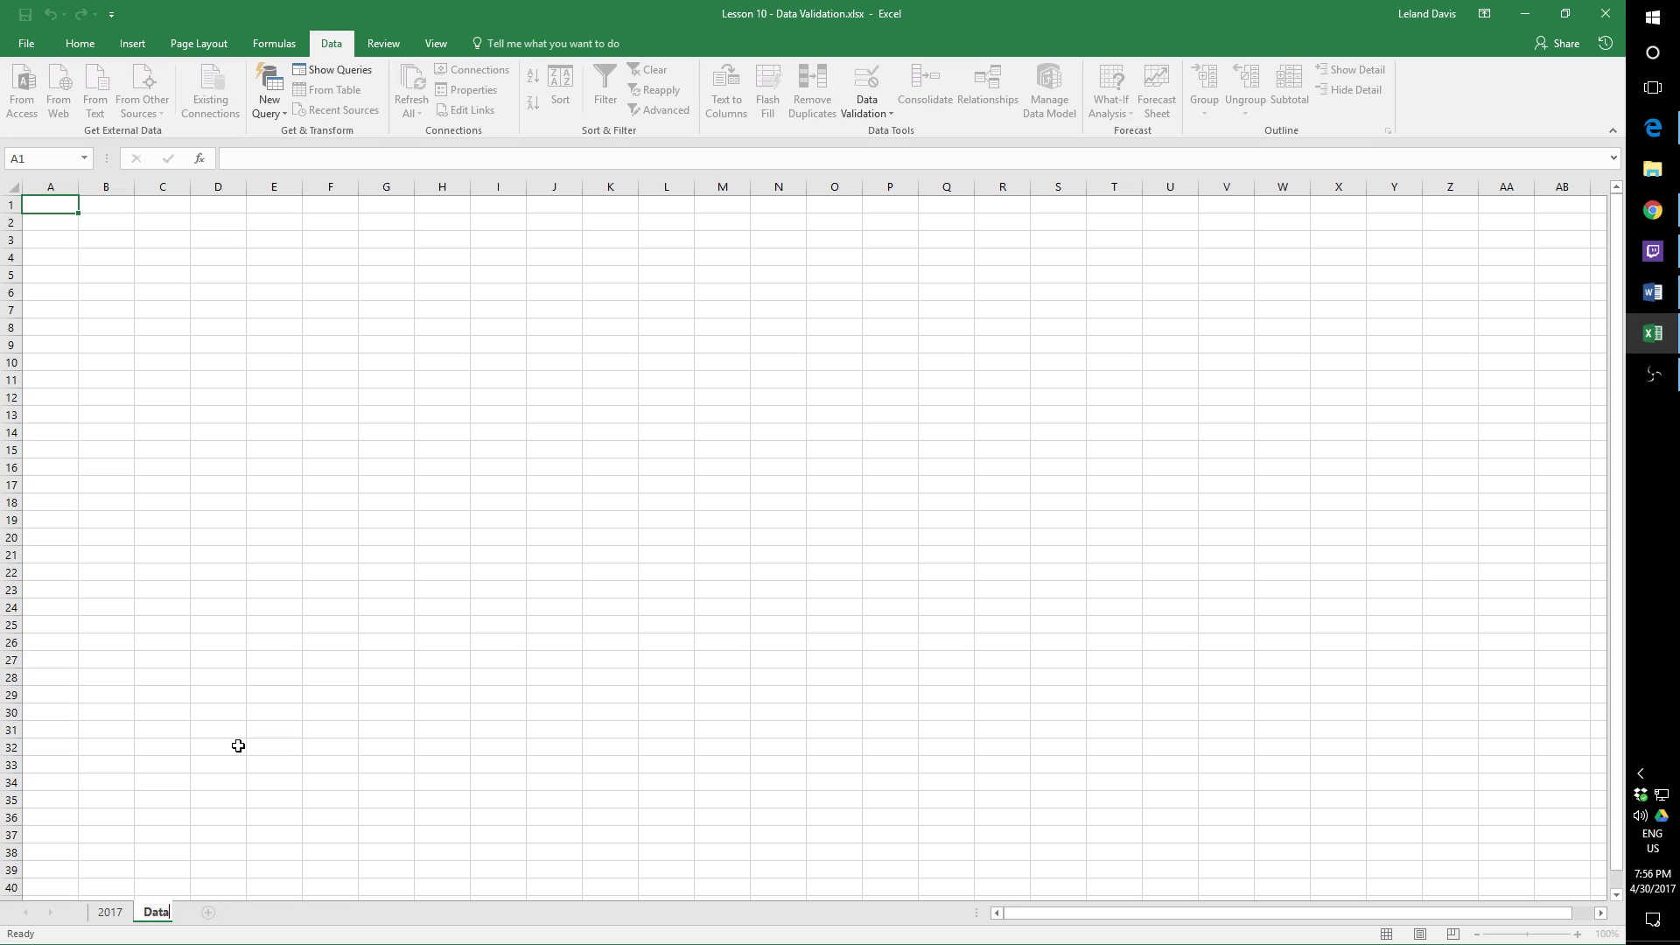
pyautogui.press('Return')
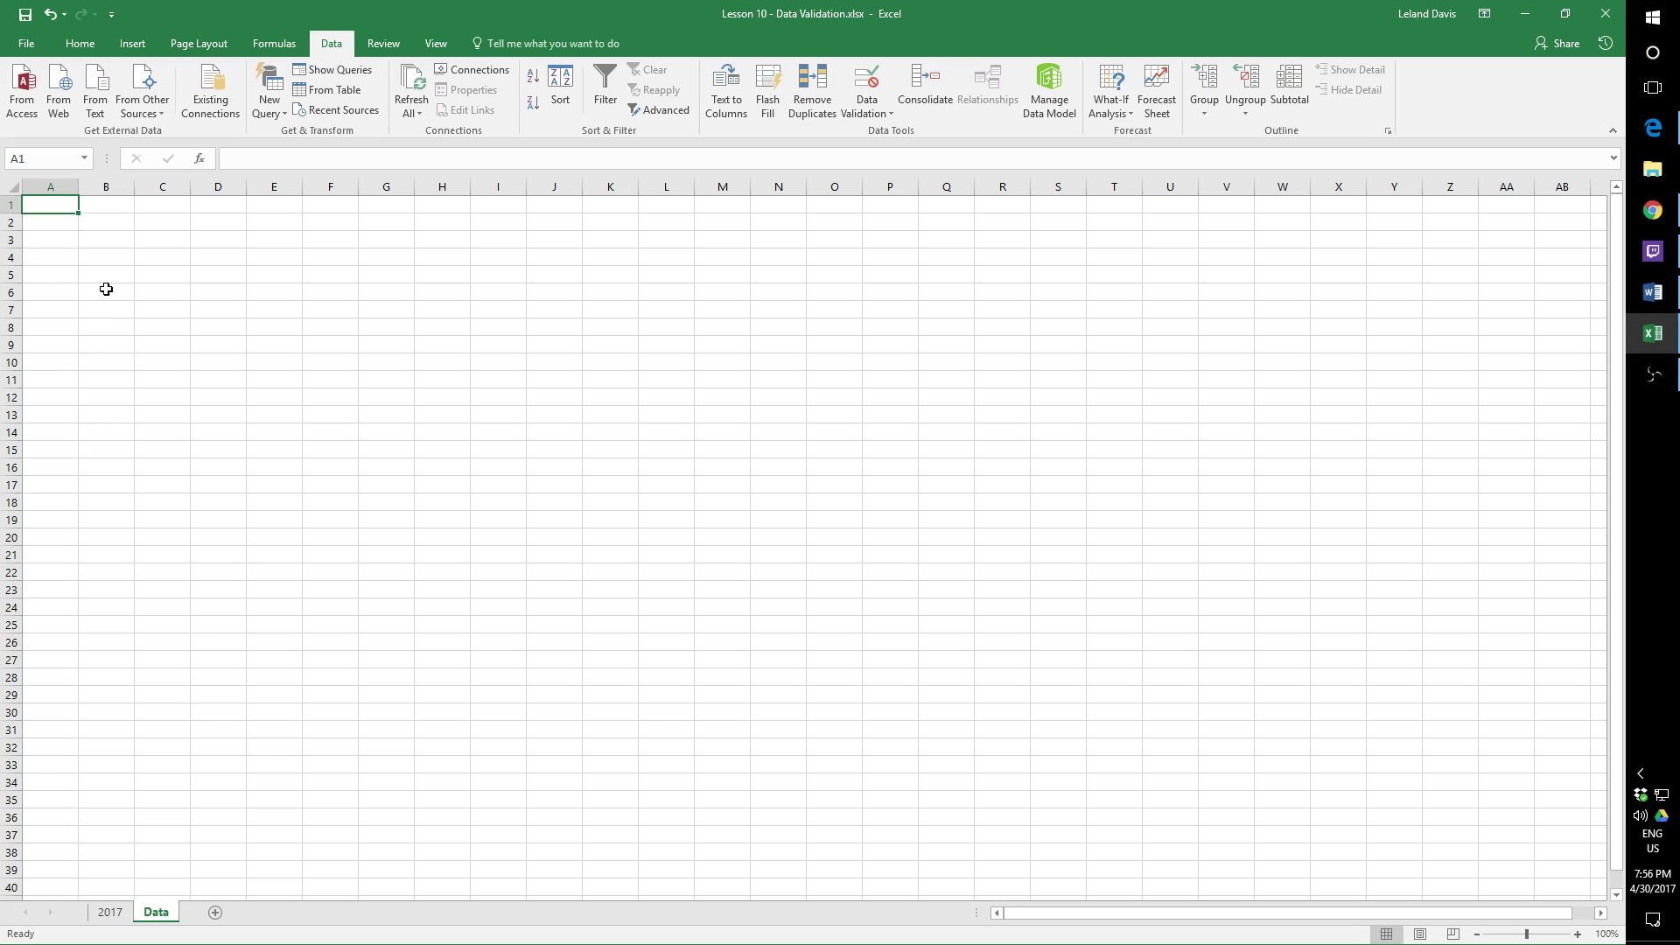
# Step: Enter the heading Membership Levels in cell A1 of the Data sheet
pyautogui.write('Membership')
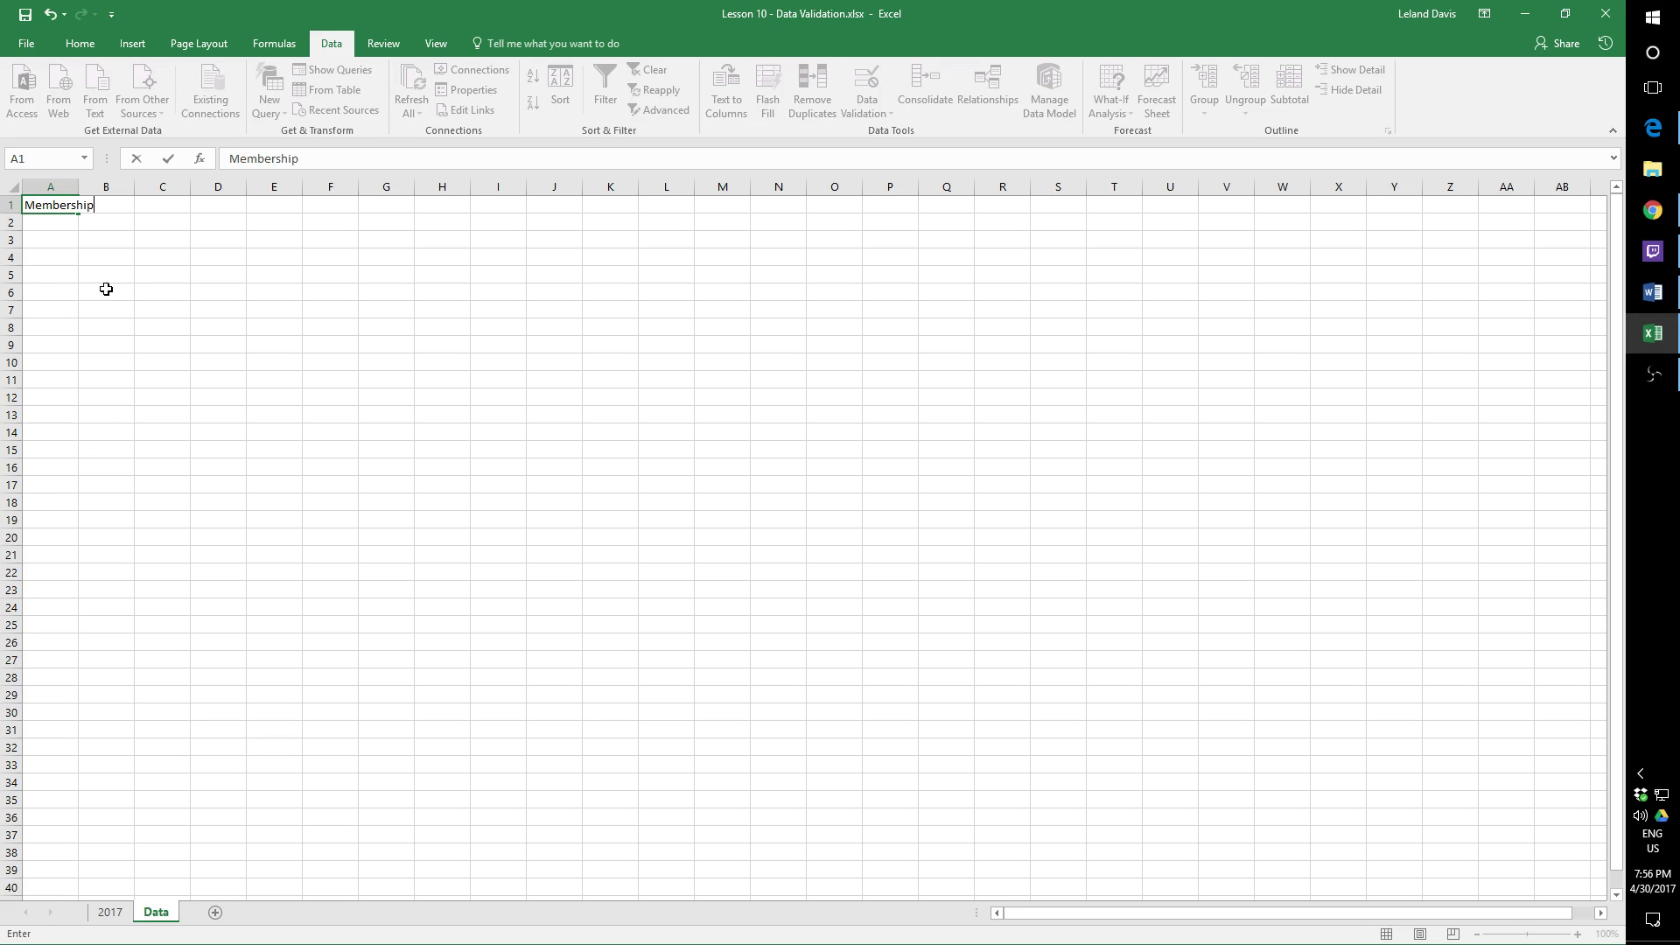
pyautogui.press('Return')
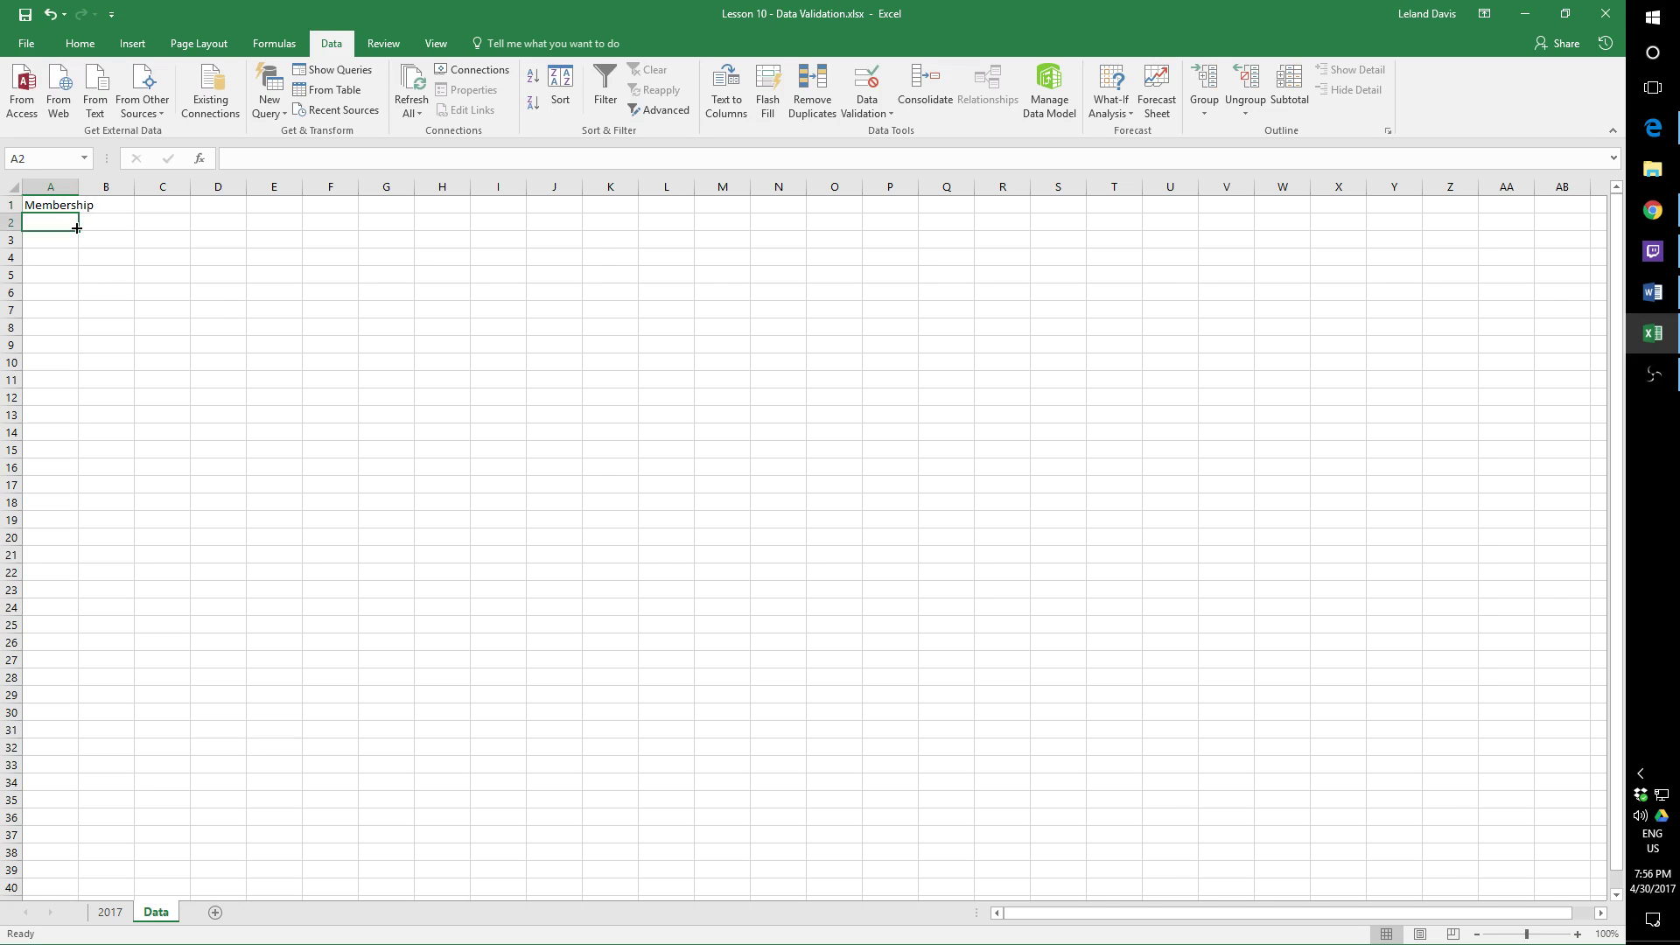
pyautogui.scroll(8, 193, 282)
pyautogui.scroll(1, 193, 283)
pyautogui.click(155, 243)
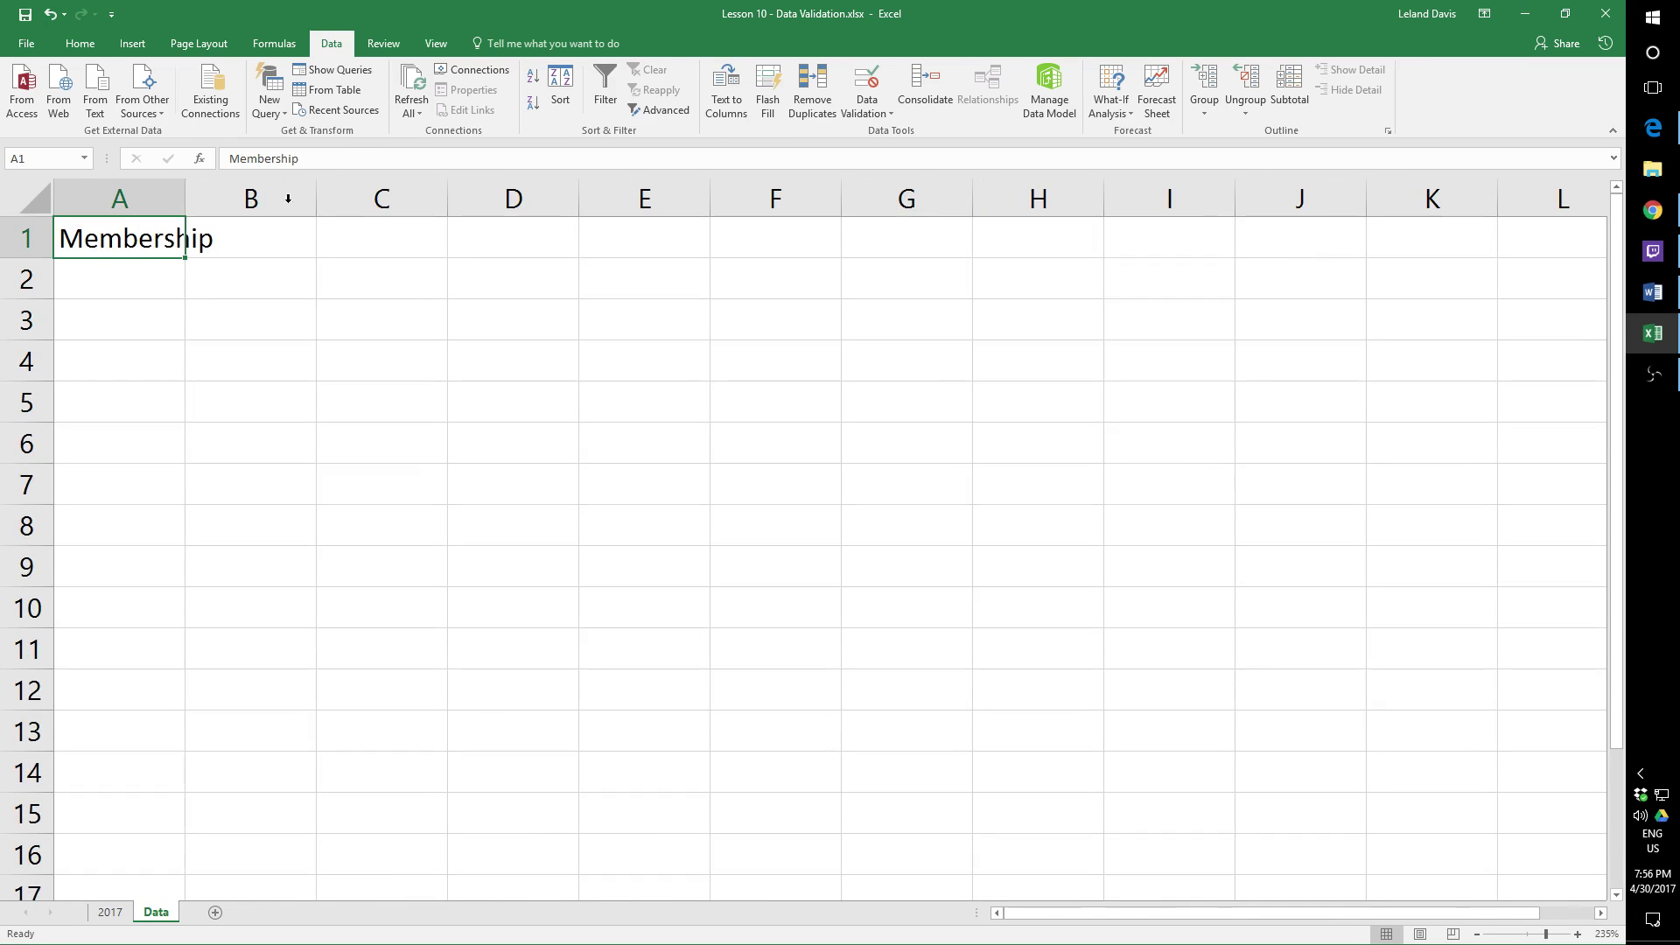
pyautogui.click(337, 165)
pyautogui.write('Levels')
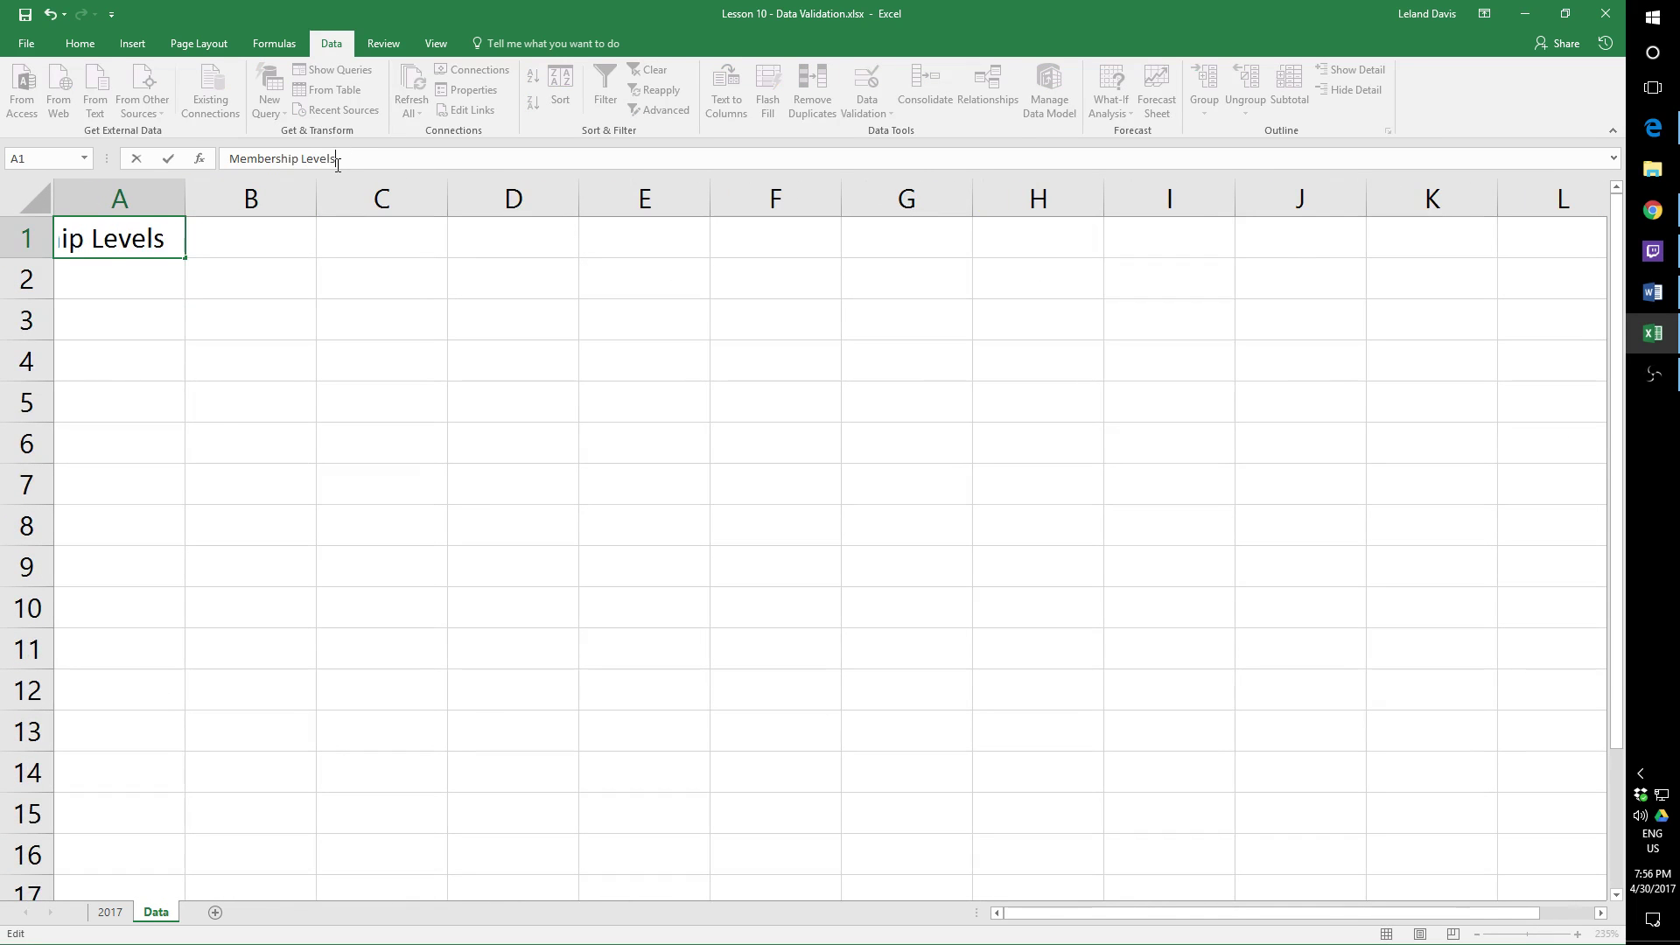
pyautogui.press('Return')
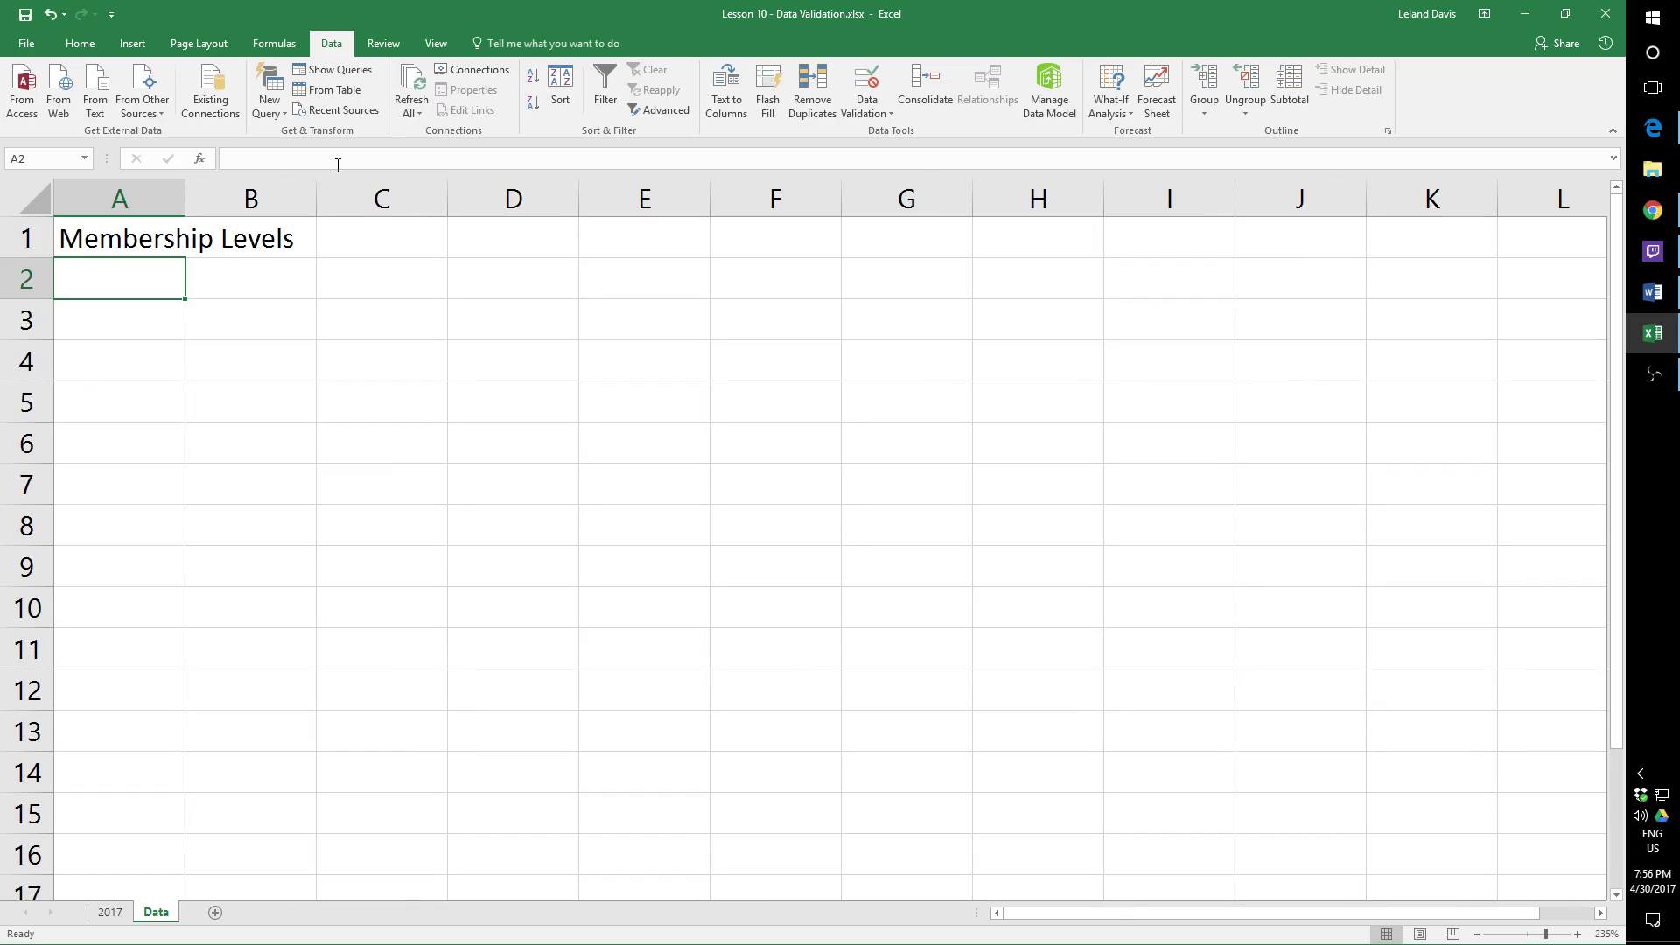
# Step: Fit column A to its heading and list Bronze, Silver and Gold in A2:A4
pyautogui.doubleClick(184, 199)
pyautogui.write('Bronze')
pyautogui.press('Return')
pyautogui.write('Silver')
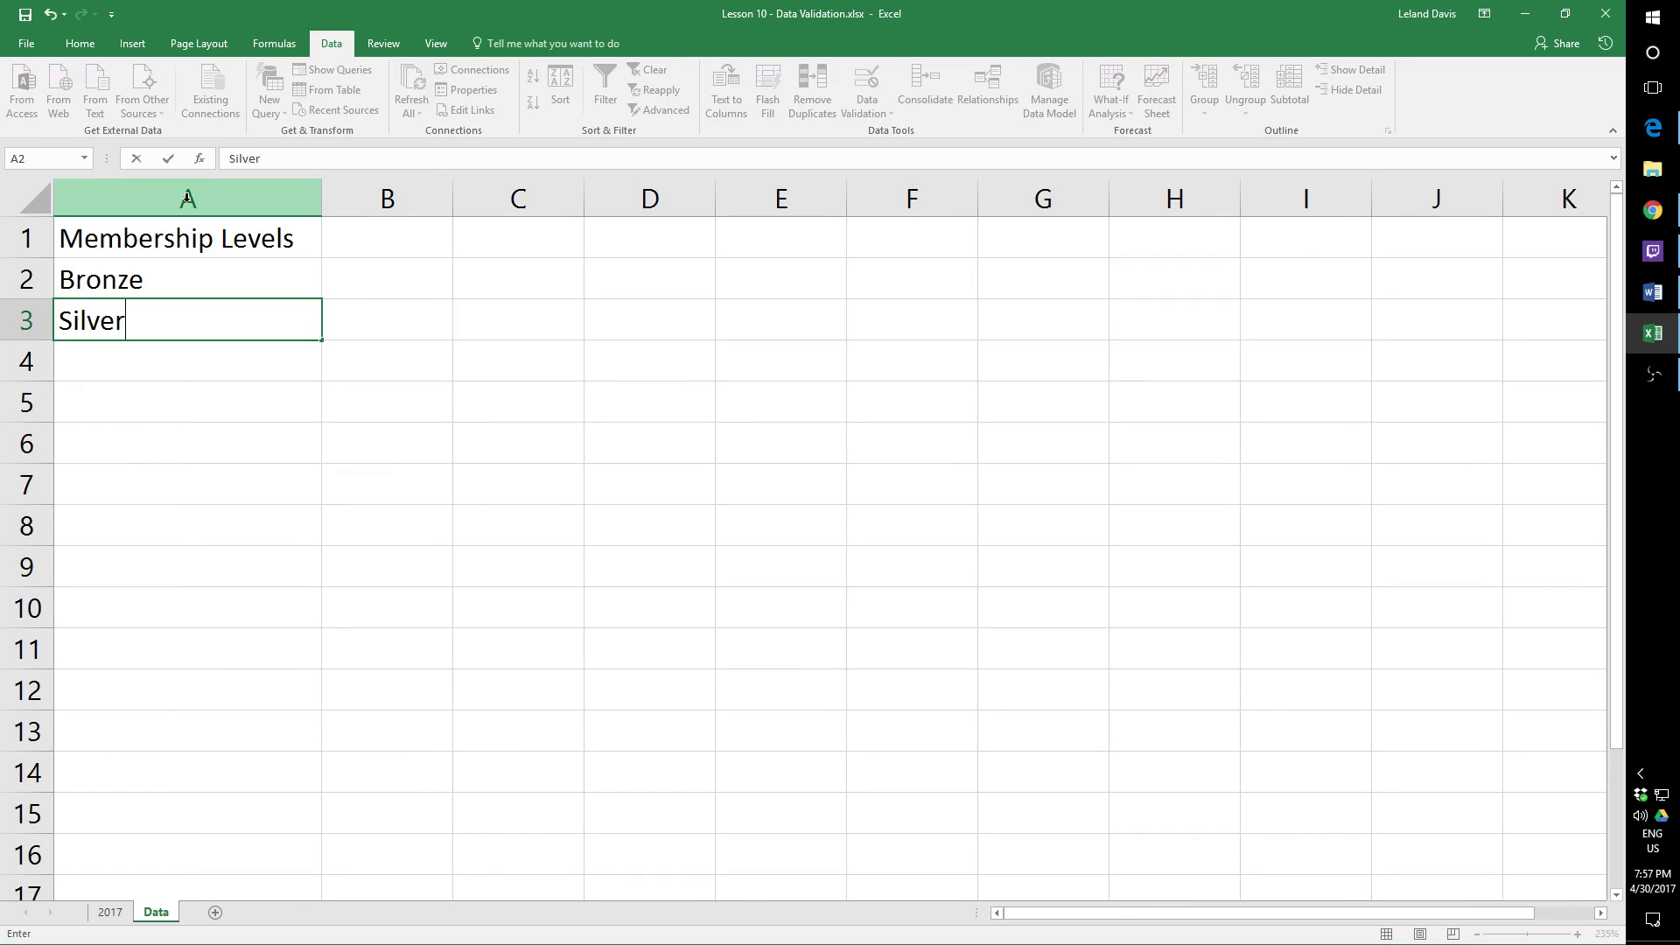
pyautogui.press('Return')
pyautogui.write('Gold')
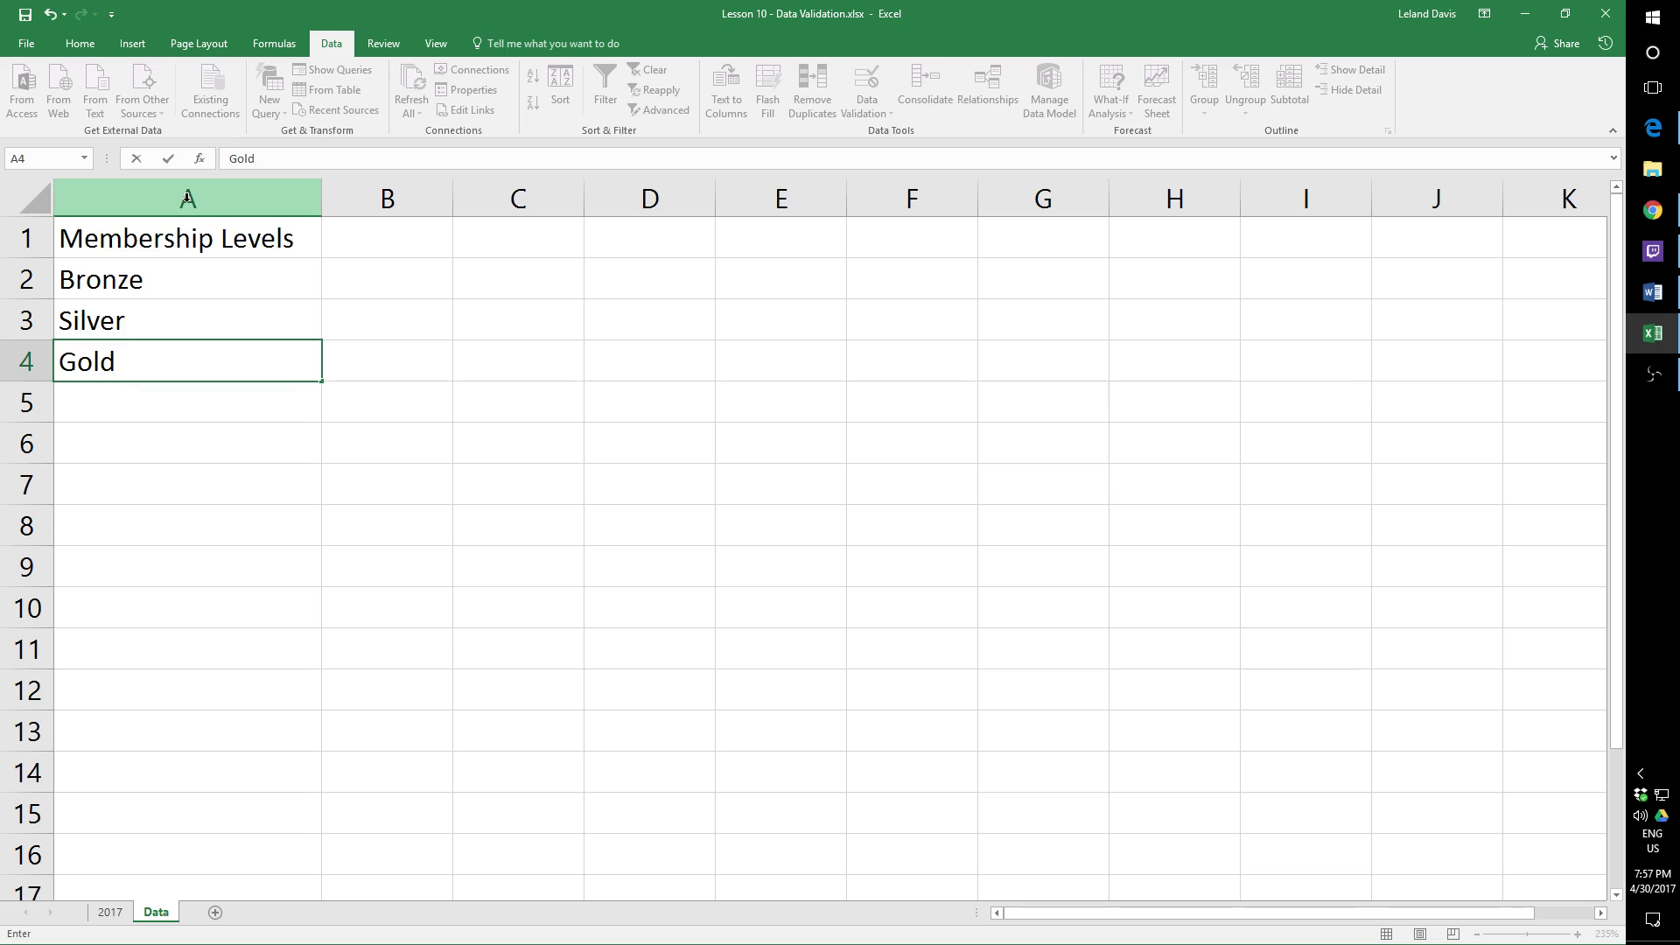
pyautogui.press('Return')
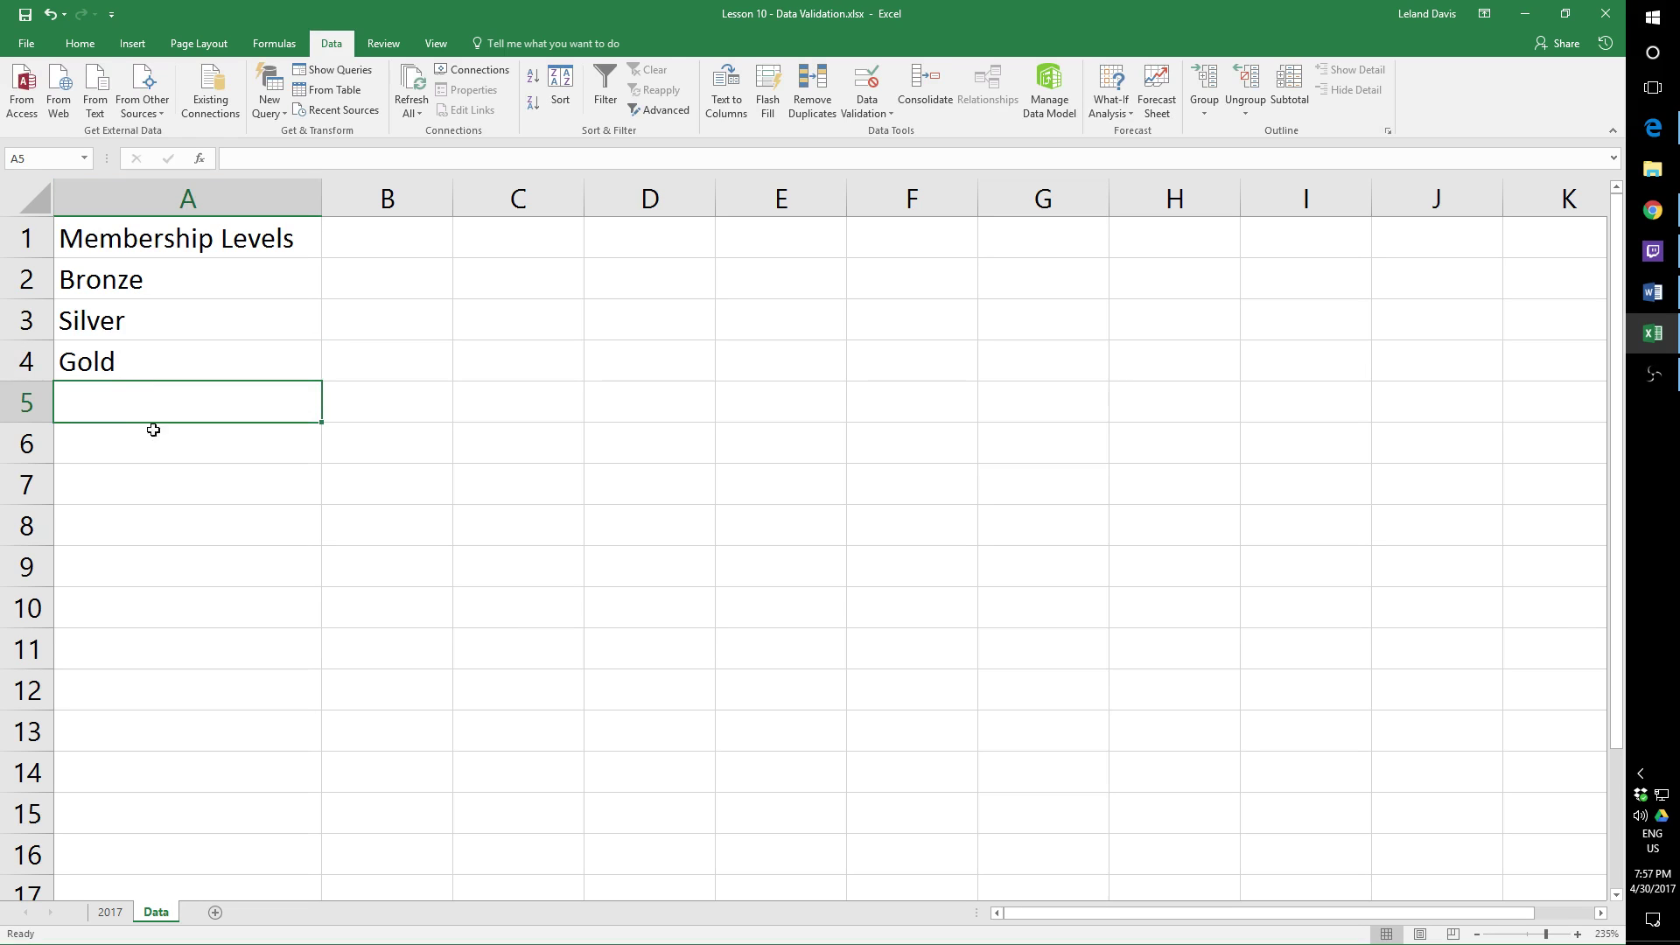
# Step: On the 2017 sheet, start a data validation rule for Membership Level cells D2:D6 that allows a List
pyautogui.click(118, 913)
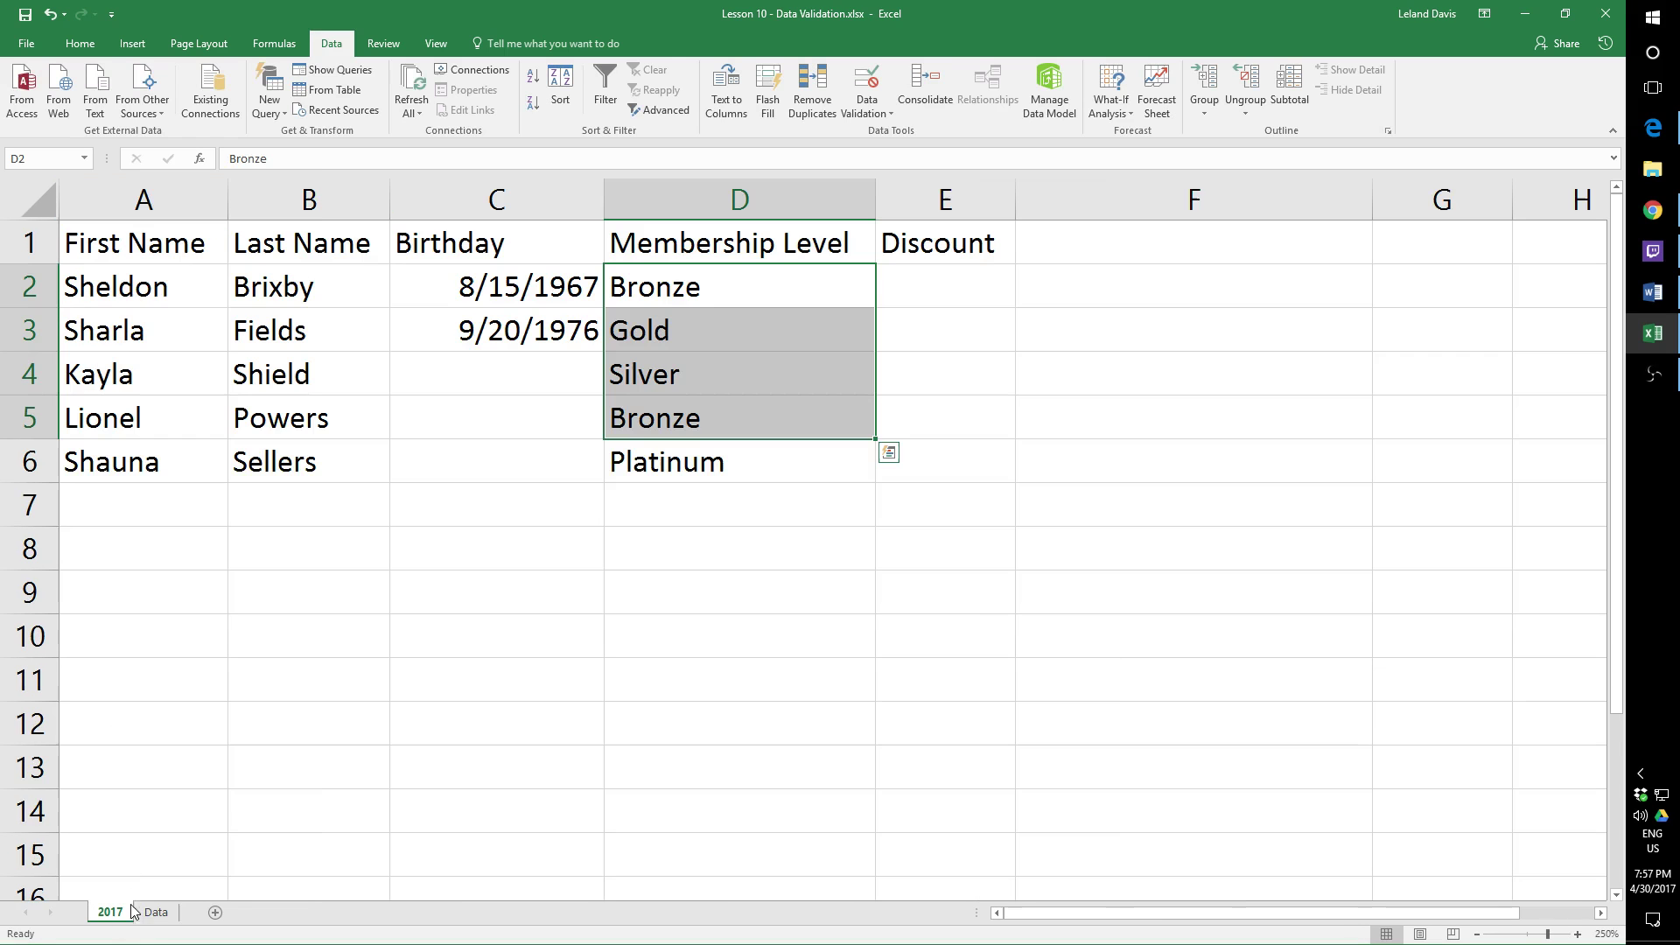
pyautogui.click(733, 474)
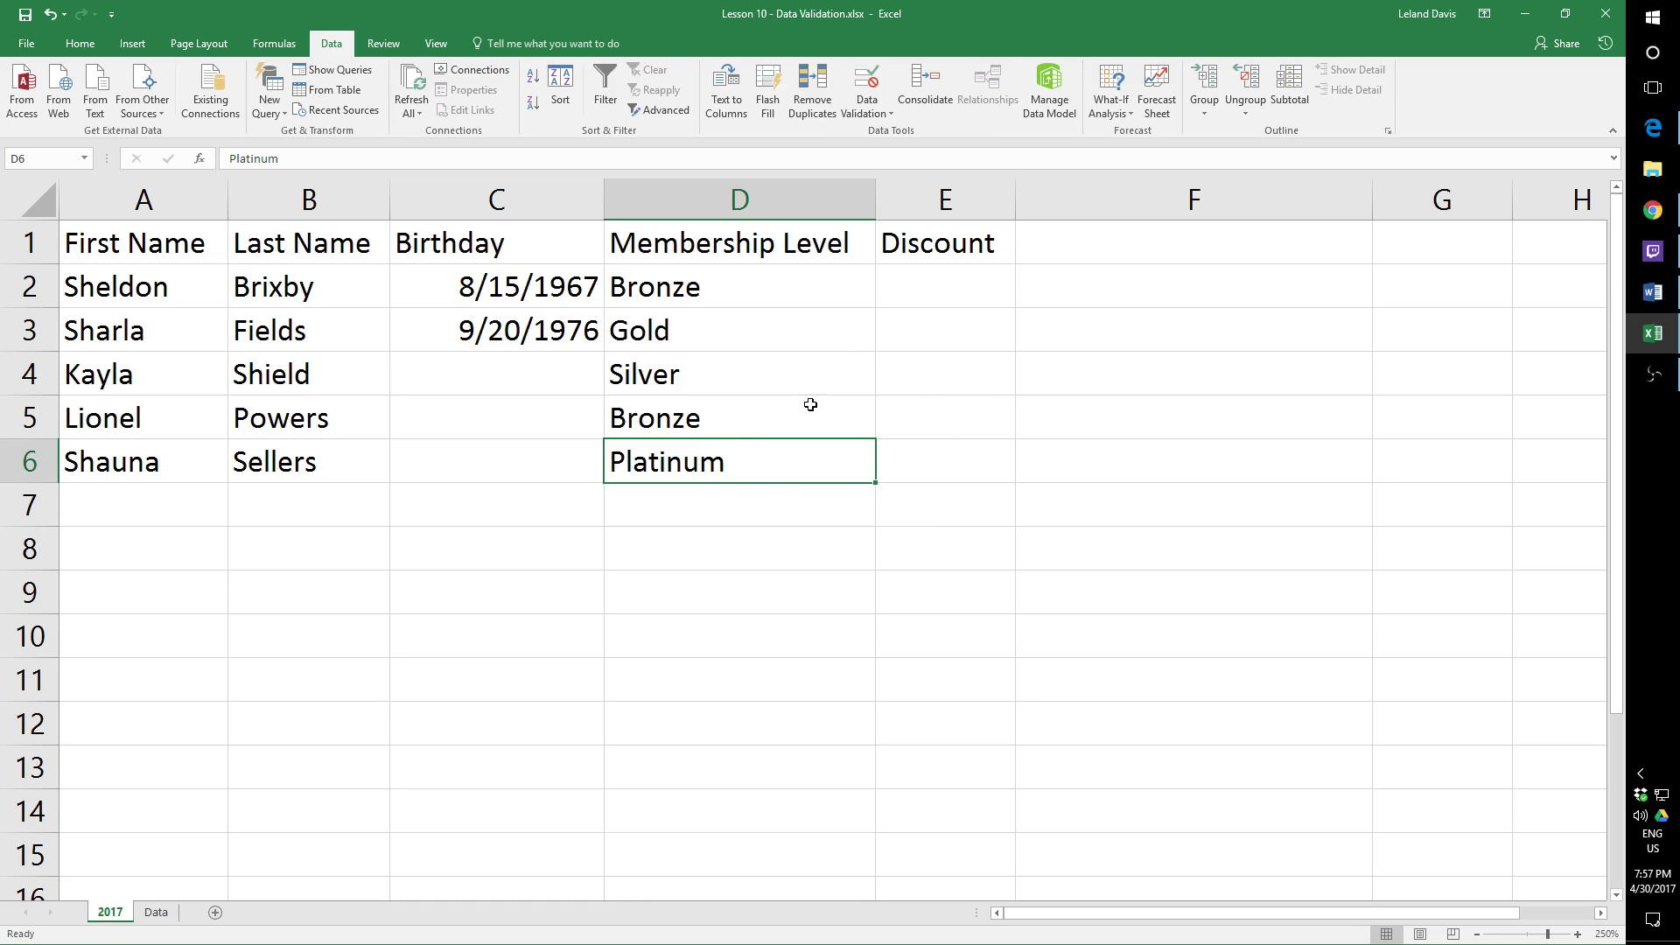
pyautogui.click(688, 287)
pyautogui.moveTo(691, 294); pyautogui.dragTo(711, 463)
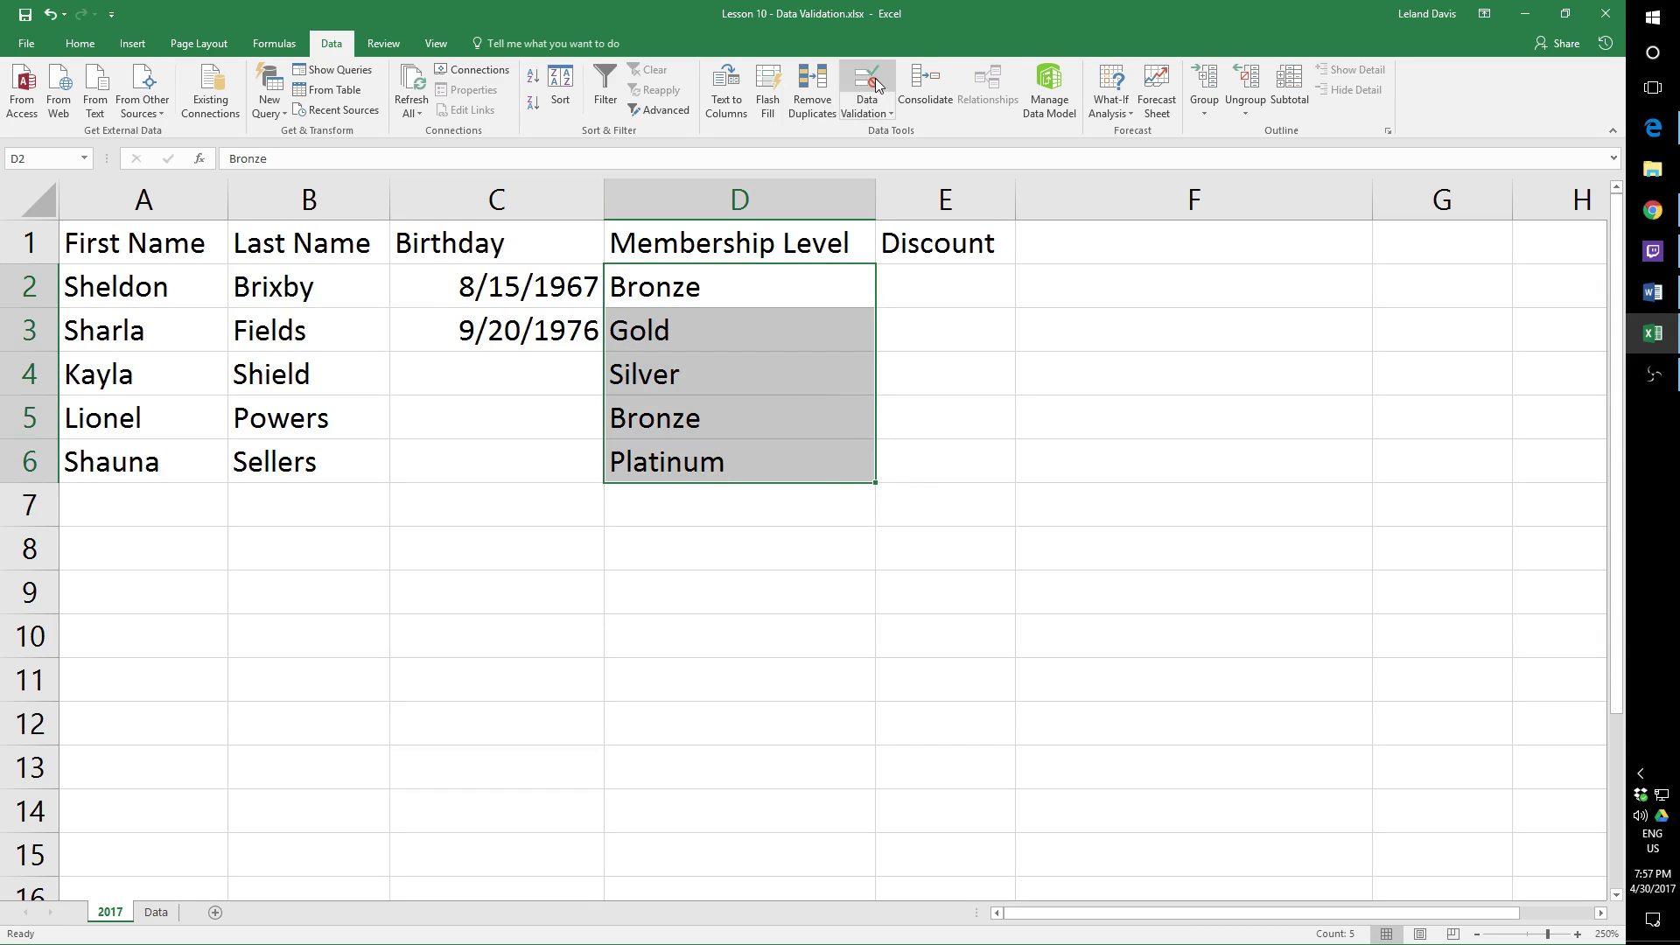
pyautogui.click(876, 105)
pyautogui.click(905, 132)
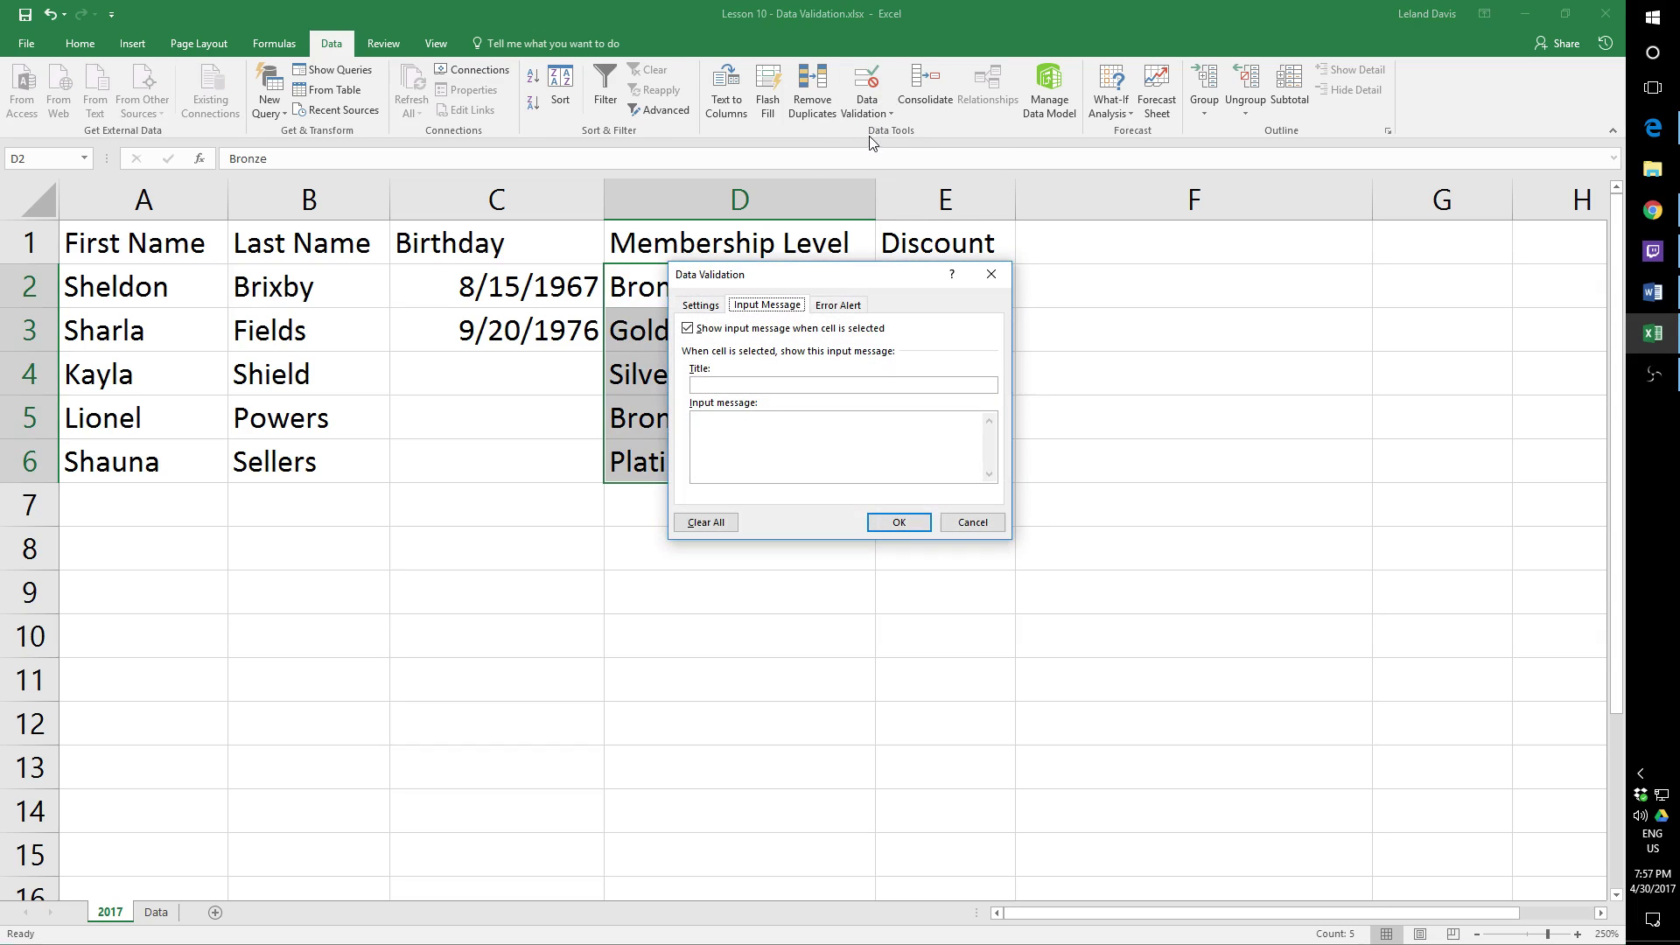
pyautogui.click(701, 305)
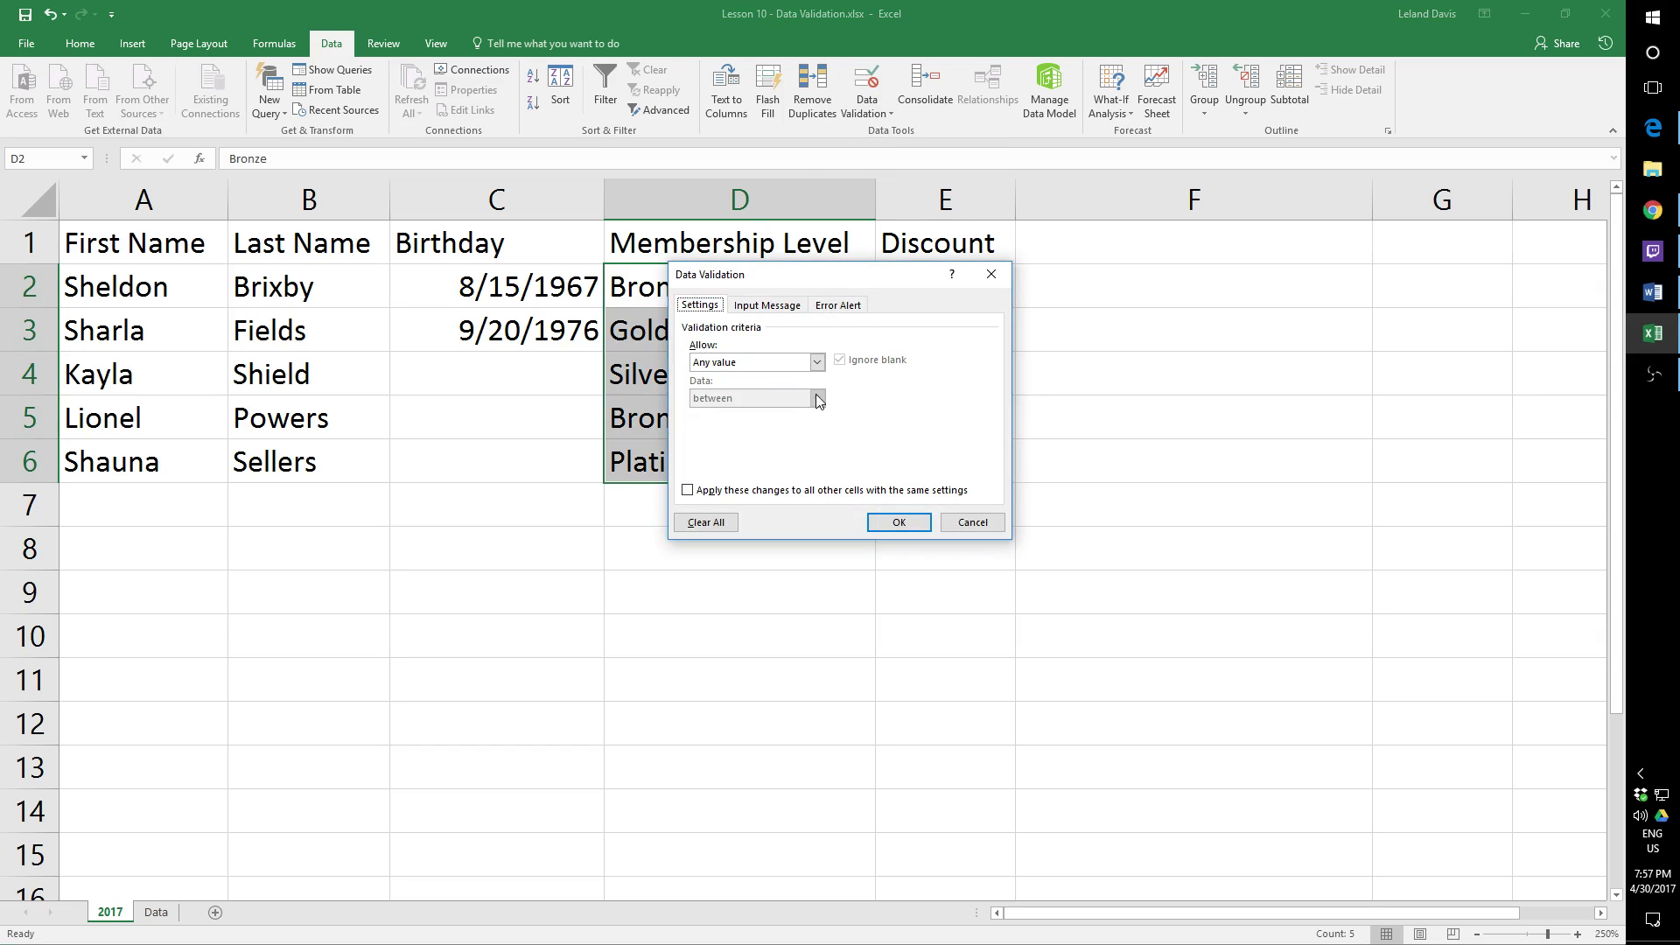
pyautogui.click(816, 361)
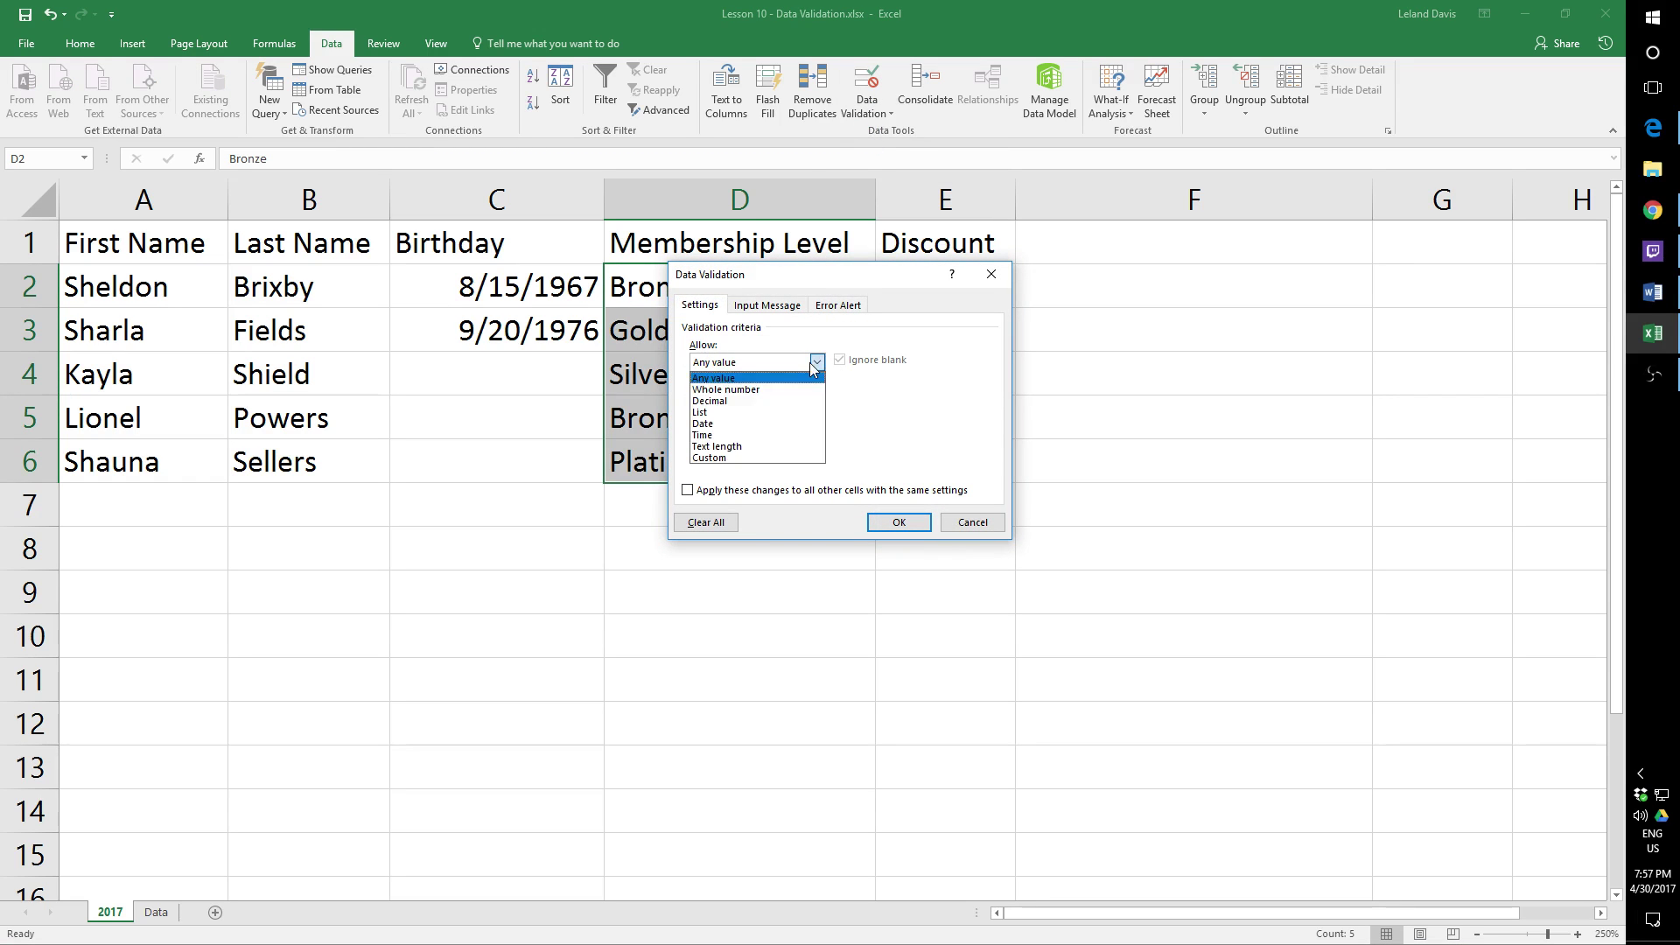
pyautogui.click(760, 412)
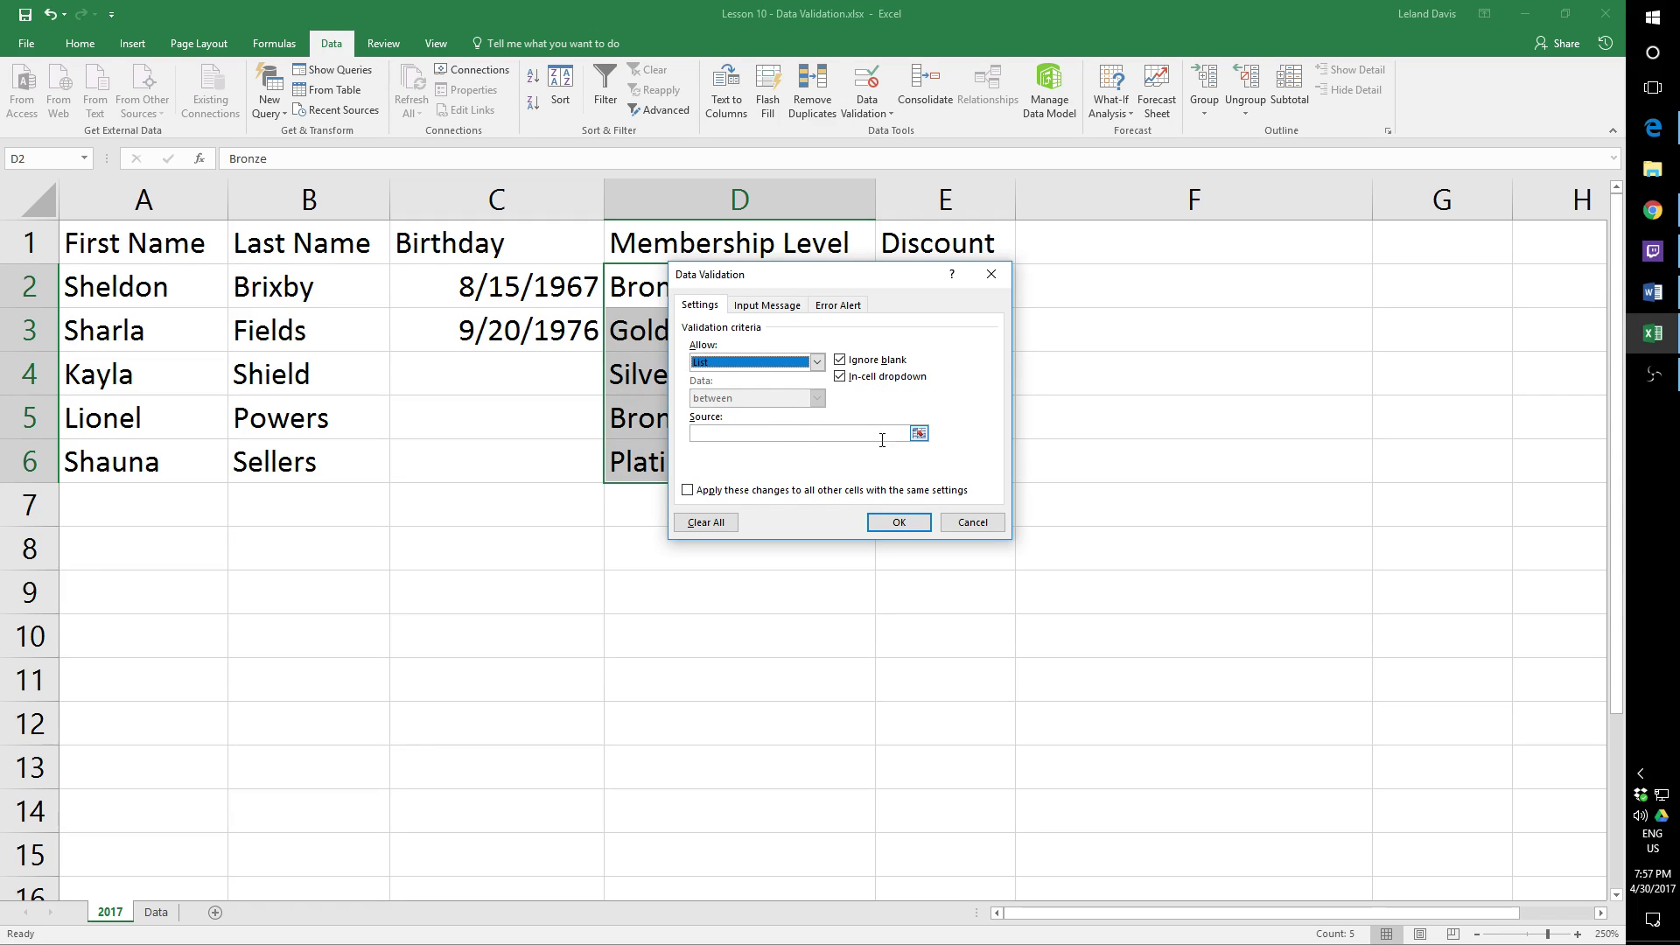
pyautogui.click(821, 439)
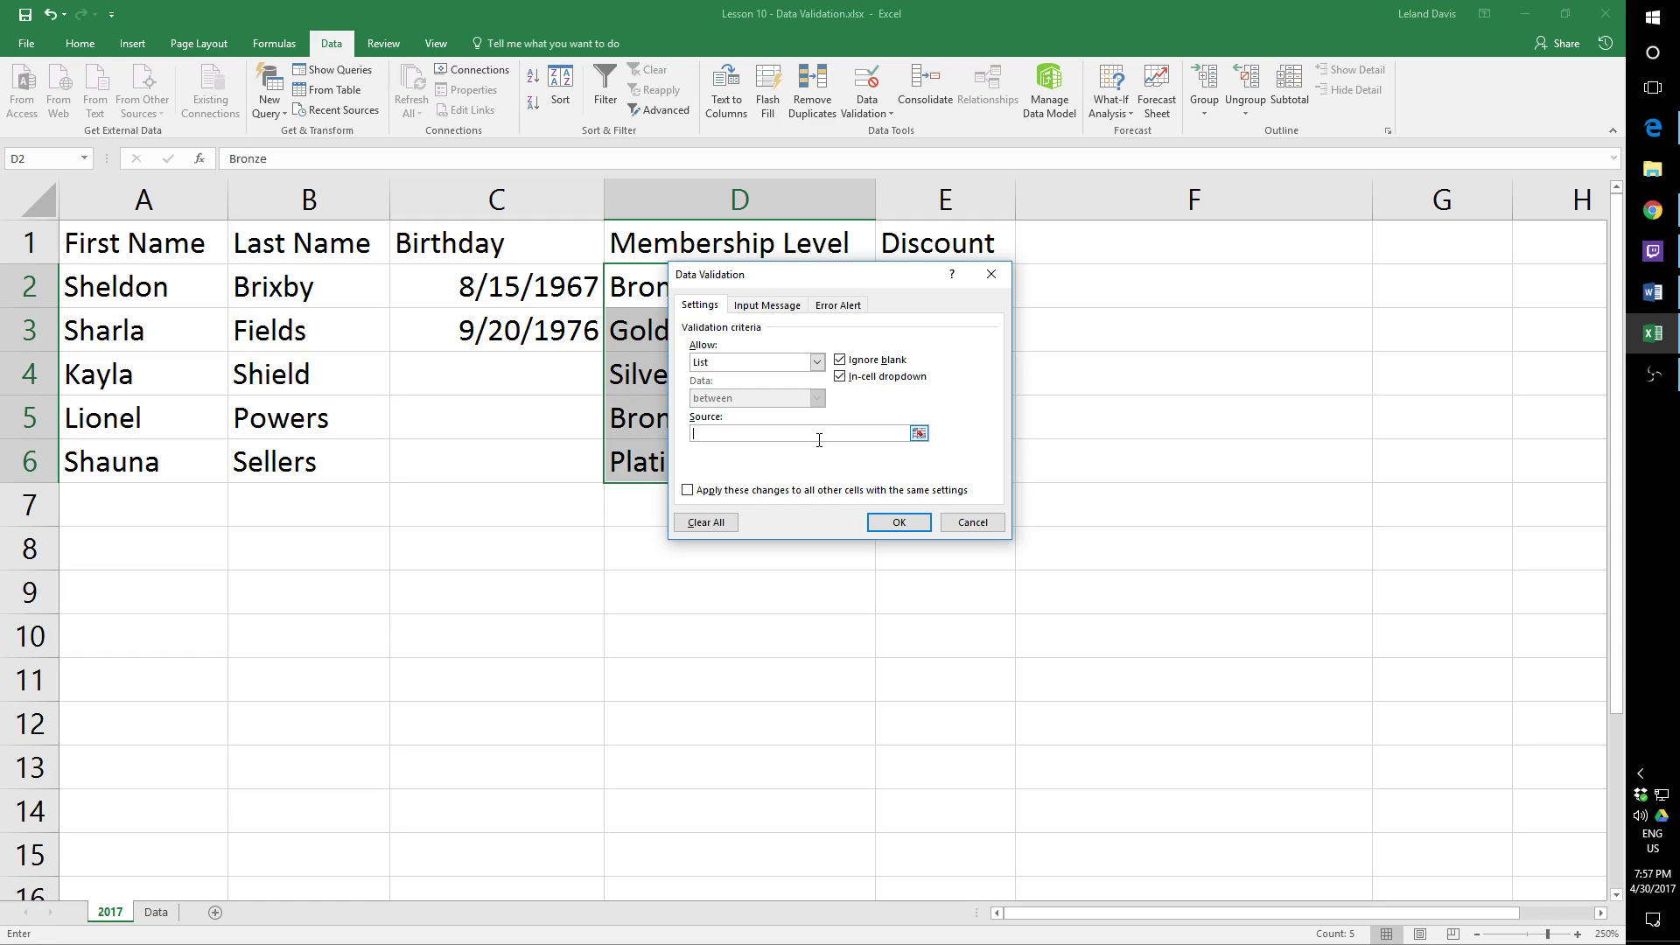
pyautogui.write('Bronze,')
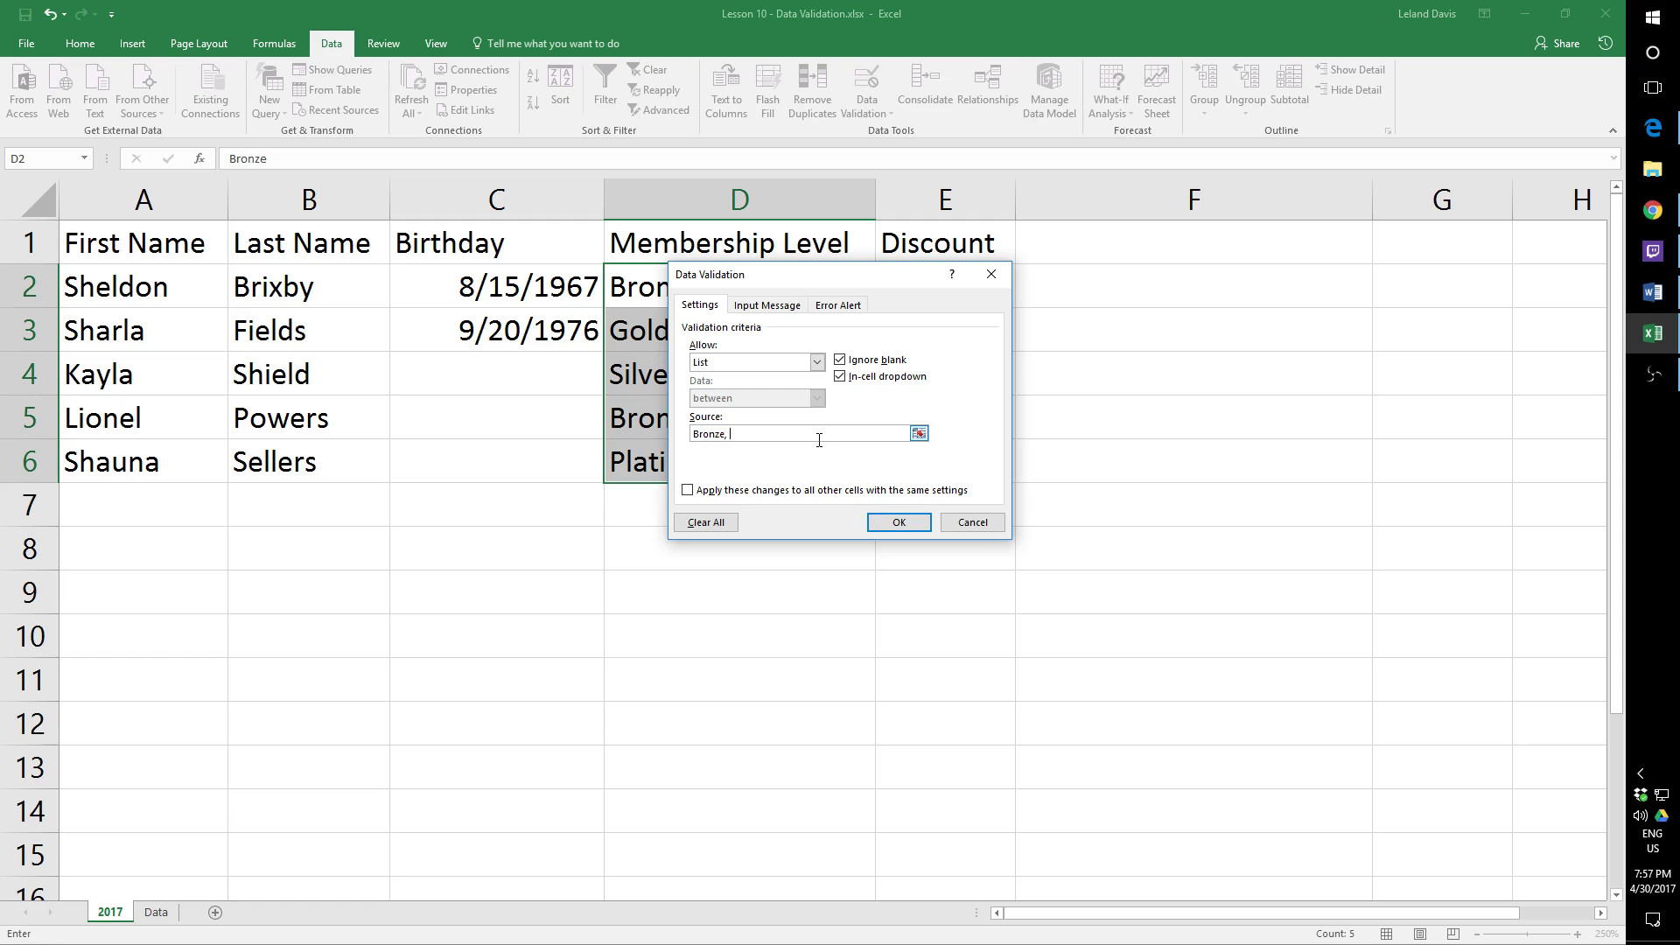
pyautogui.click(919, 433)
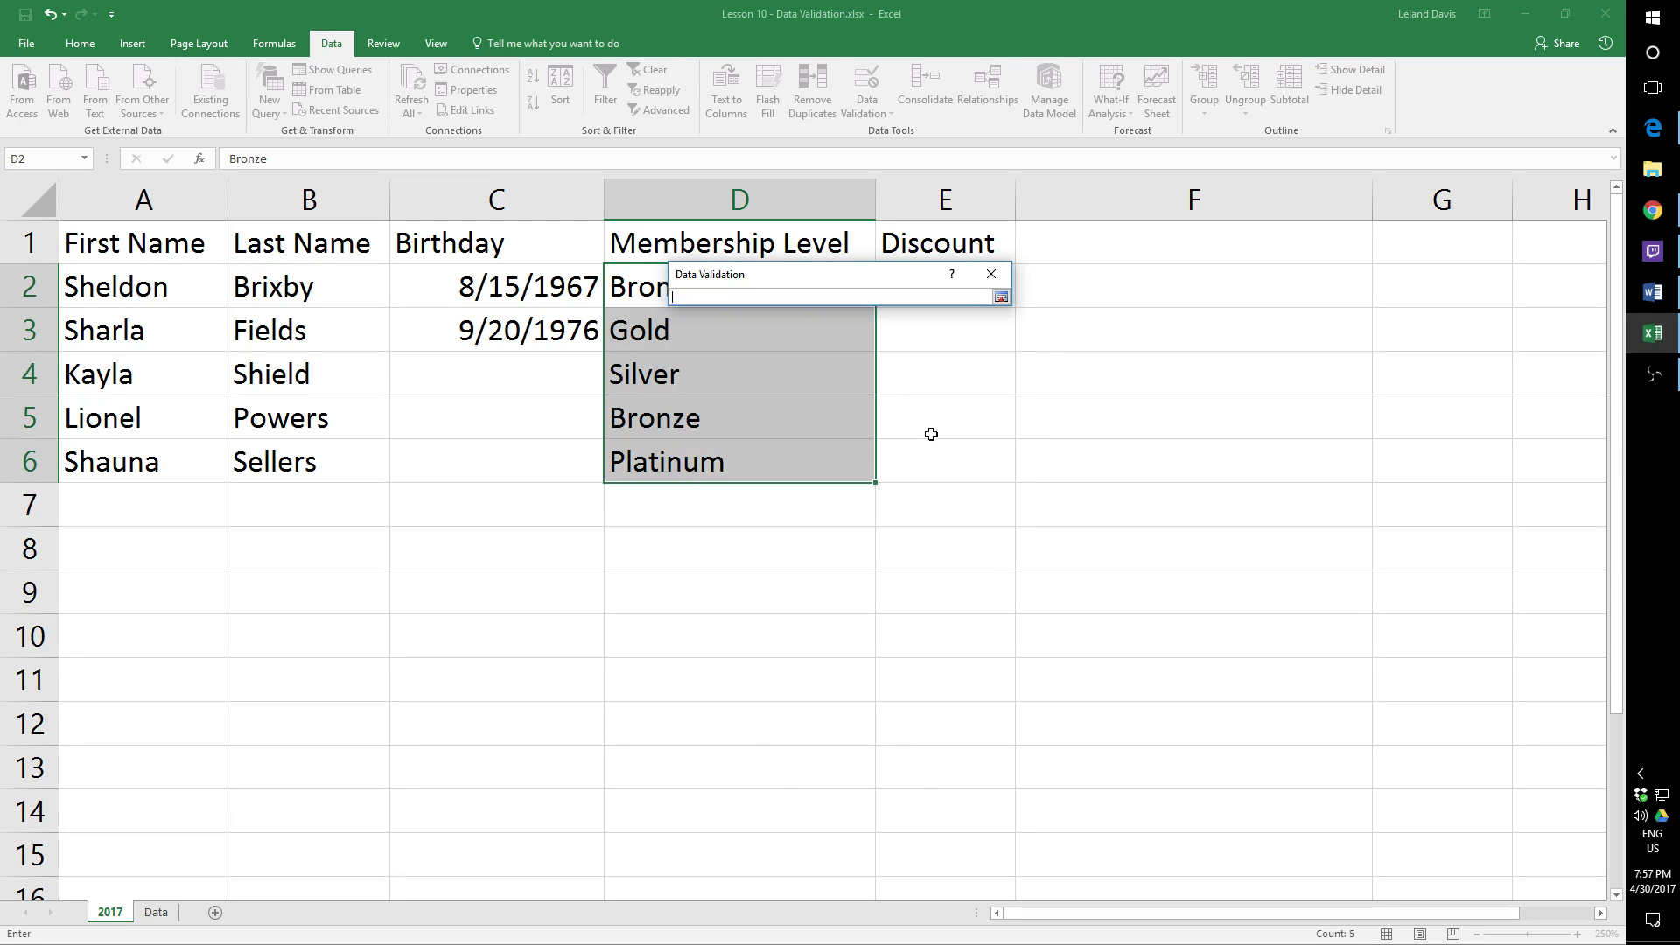
pyautogui.click(1001, 298)
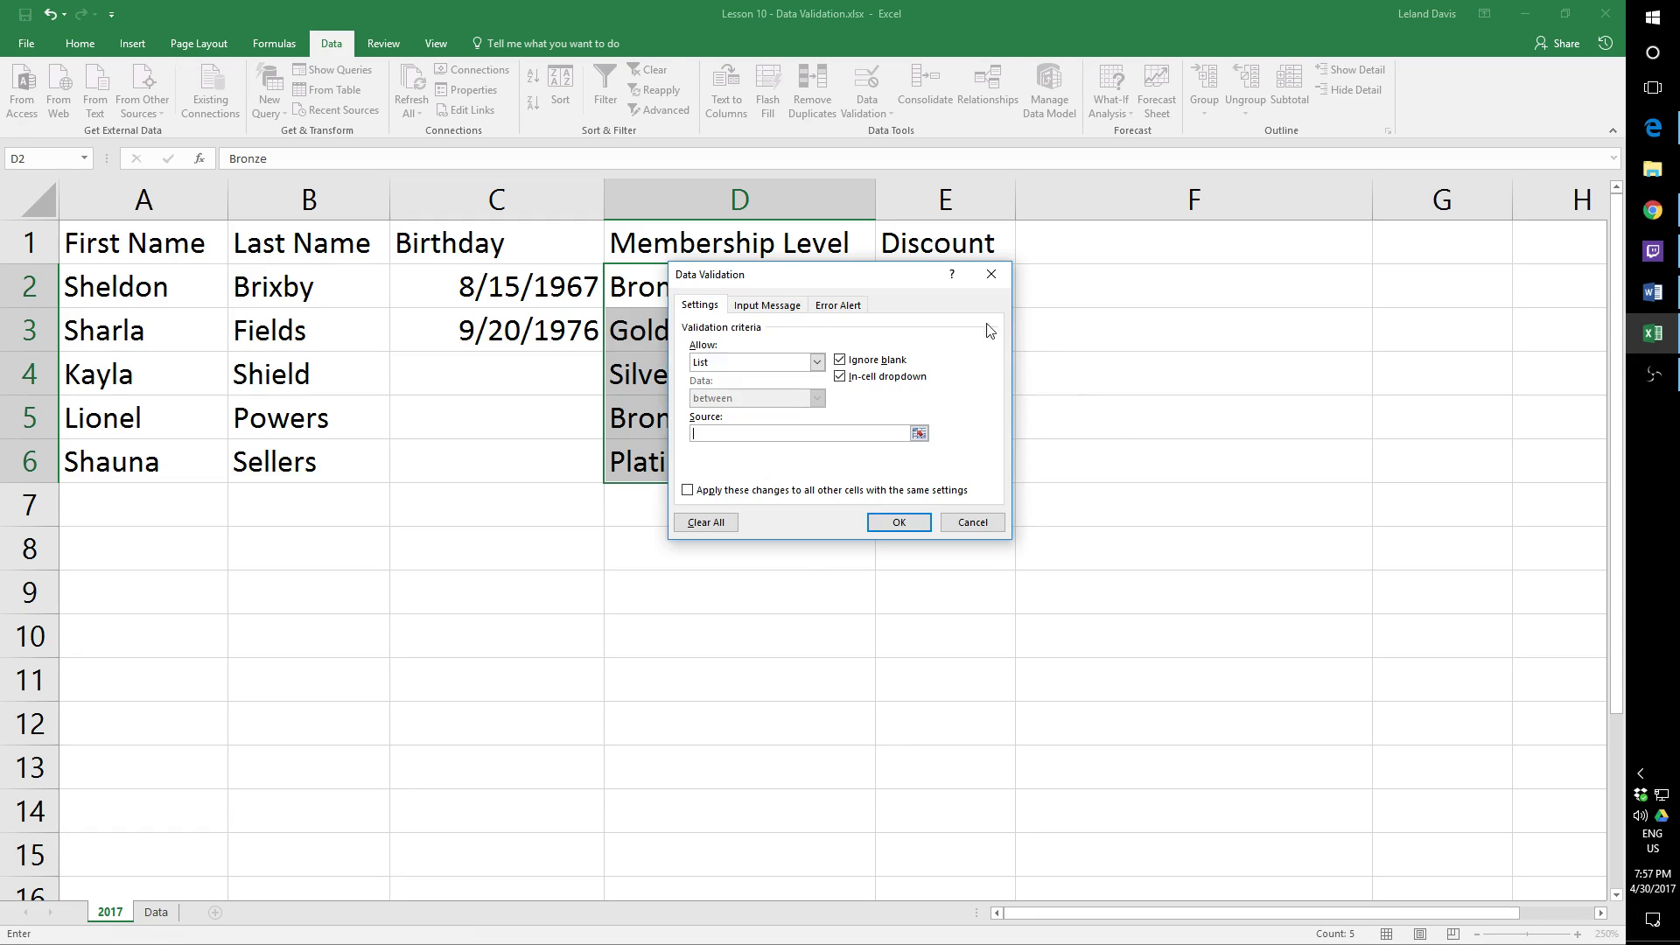
# Step: Set the list source to =Data!$A$2:$A$4 and apply the validation rule to D2:D6
pyautogui.click(919, 433)
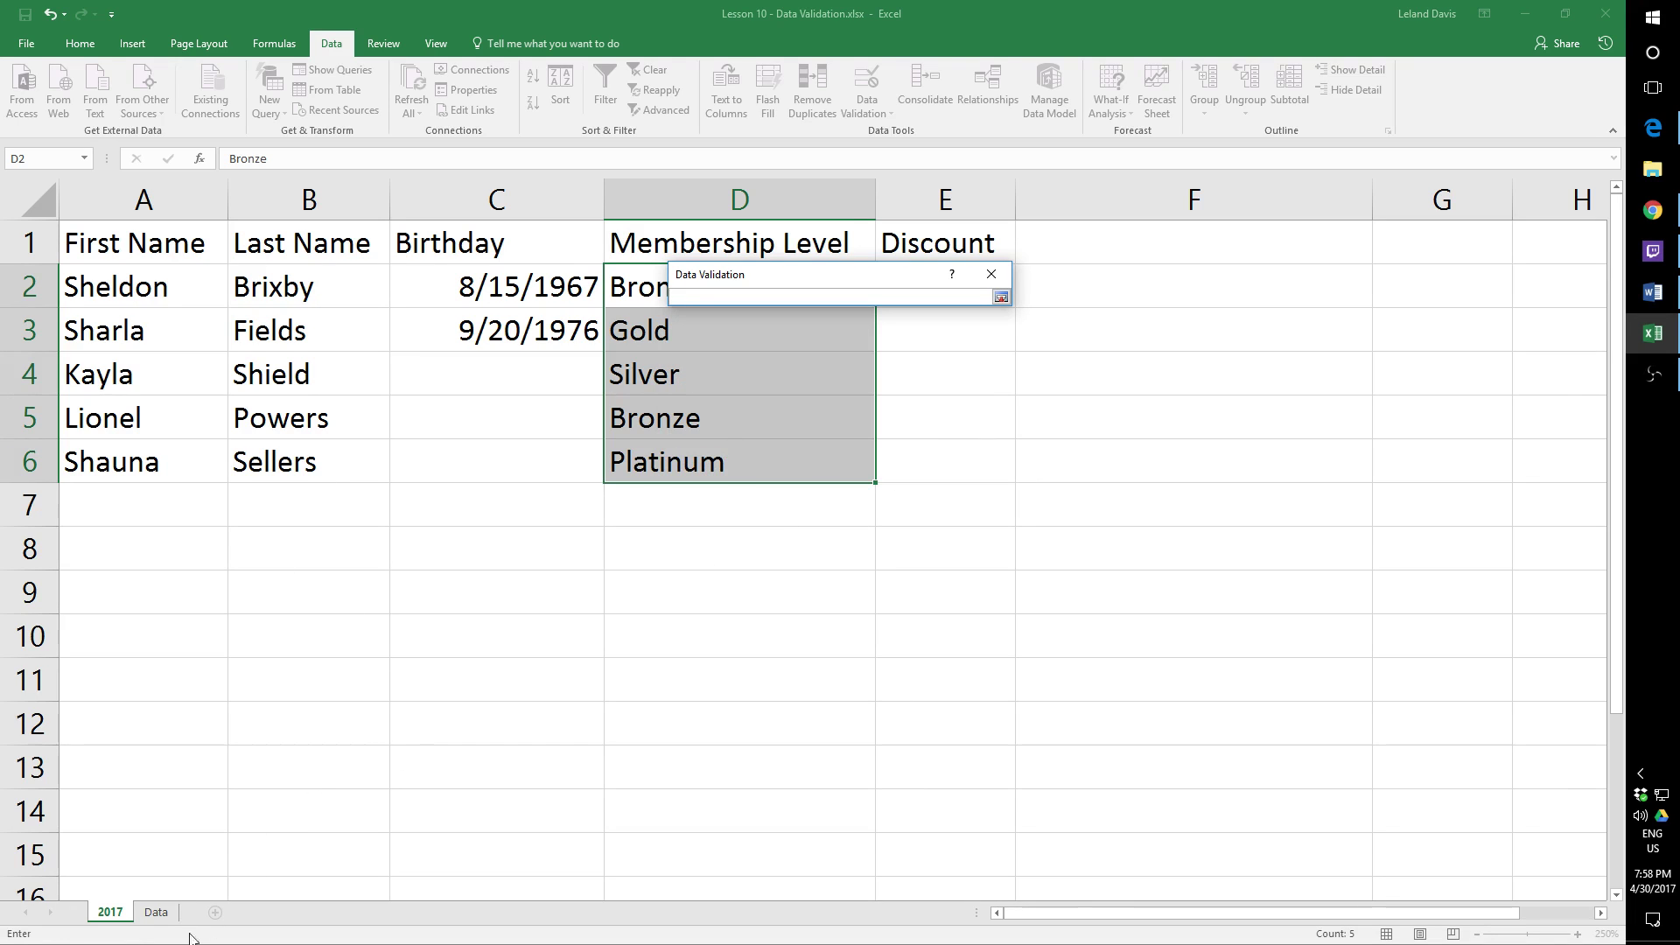
pyautogui.click(156, 914)
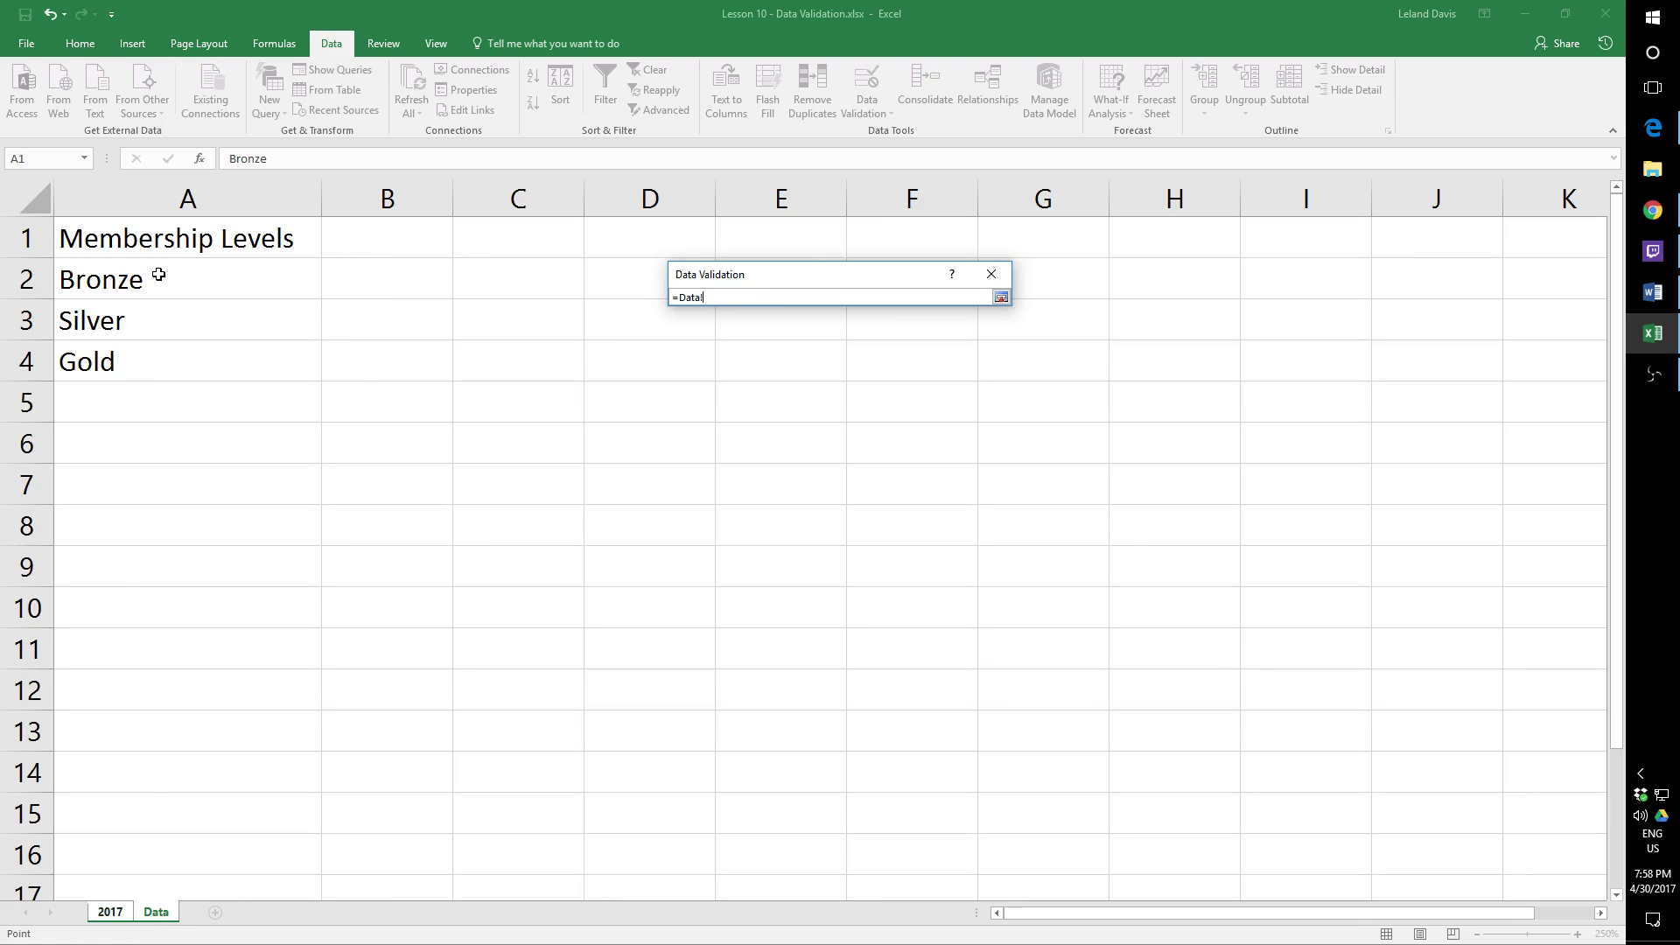
pyautogui.moveTo(158, 275); pyautogui.dragTo(195, 364)
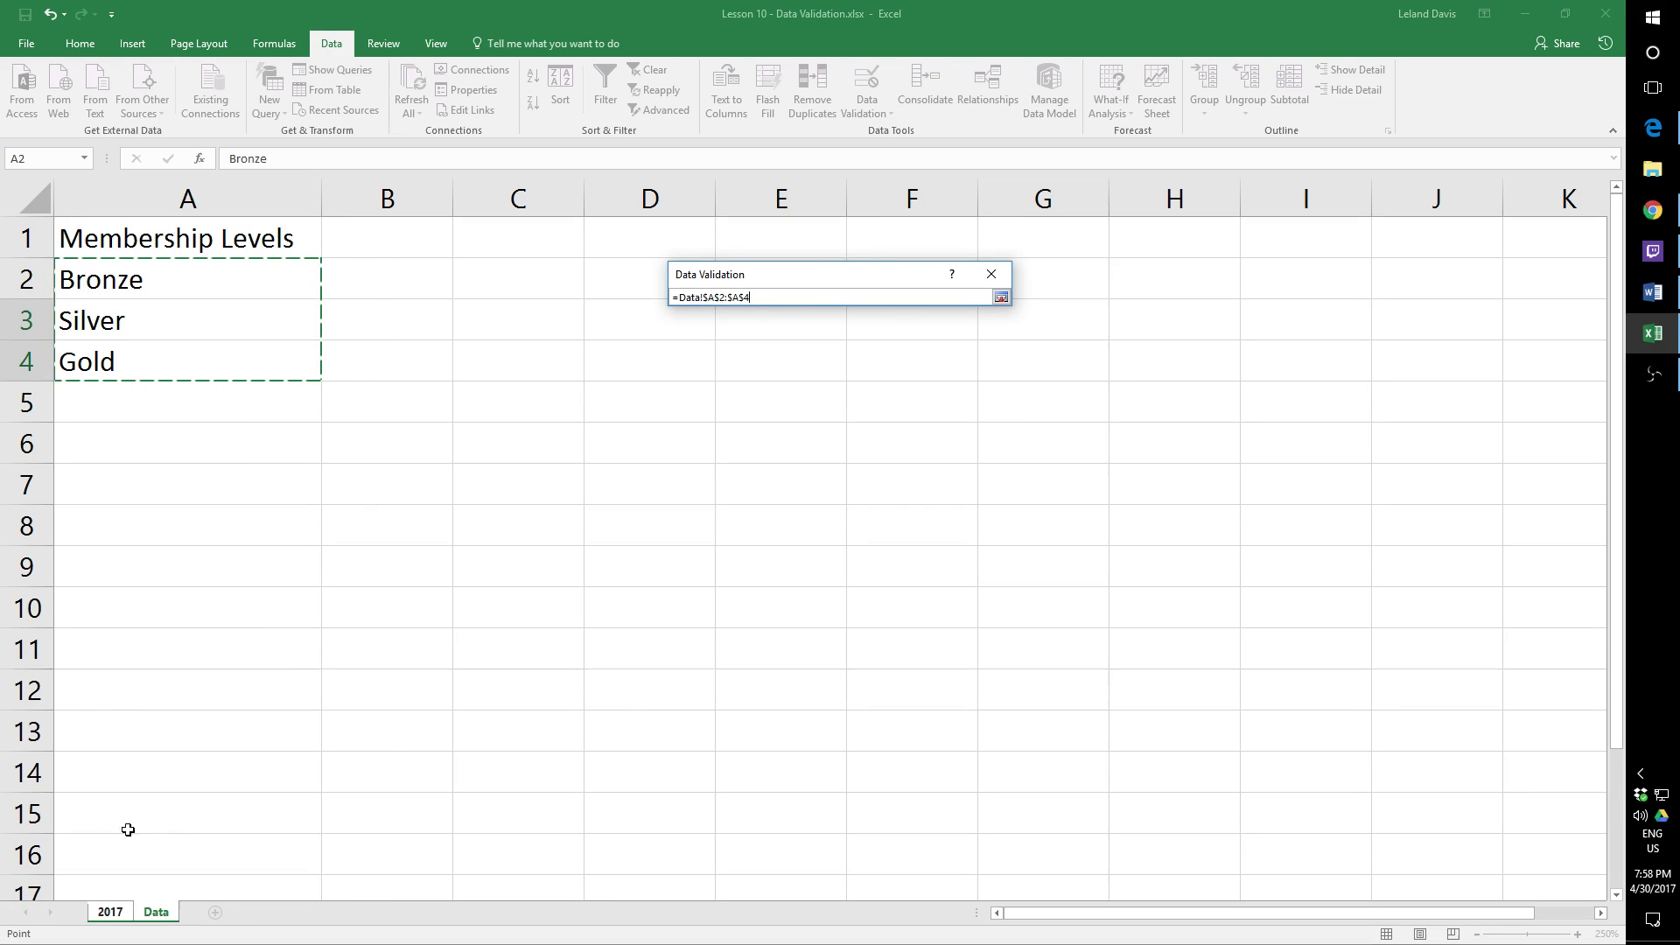
pyautogui.click(953, 295)
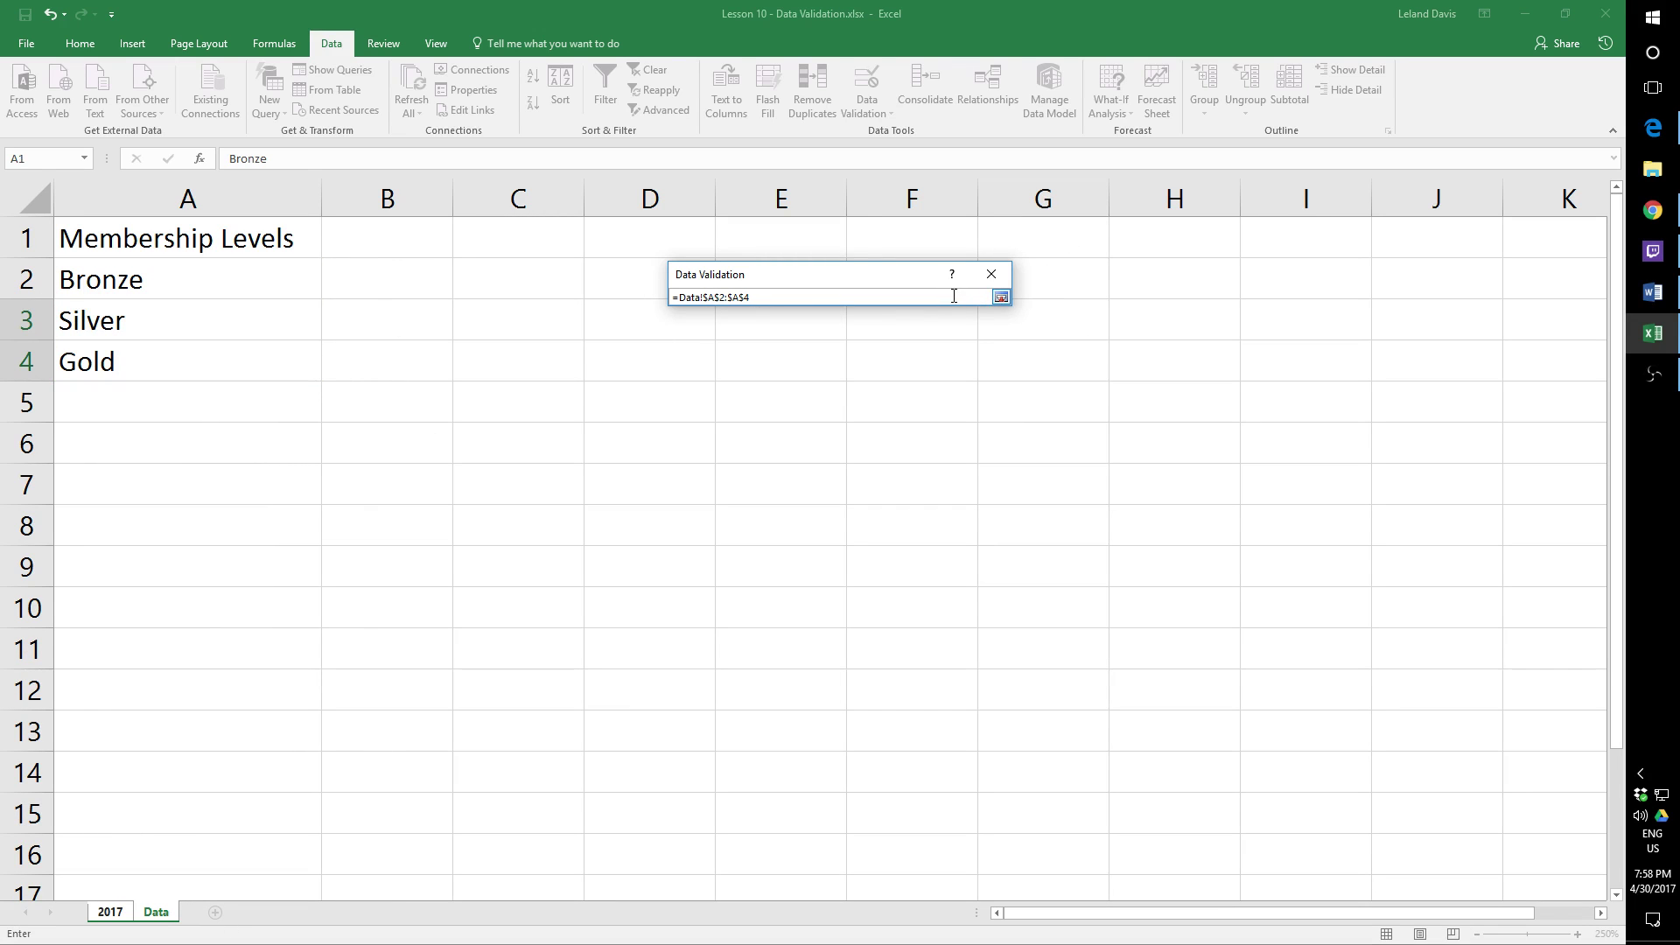
pyautogui.click(1001, 298)
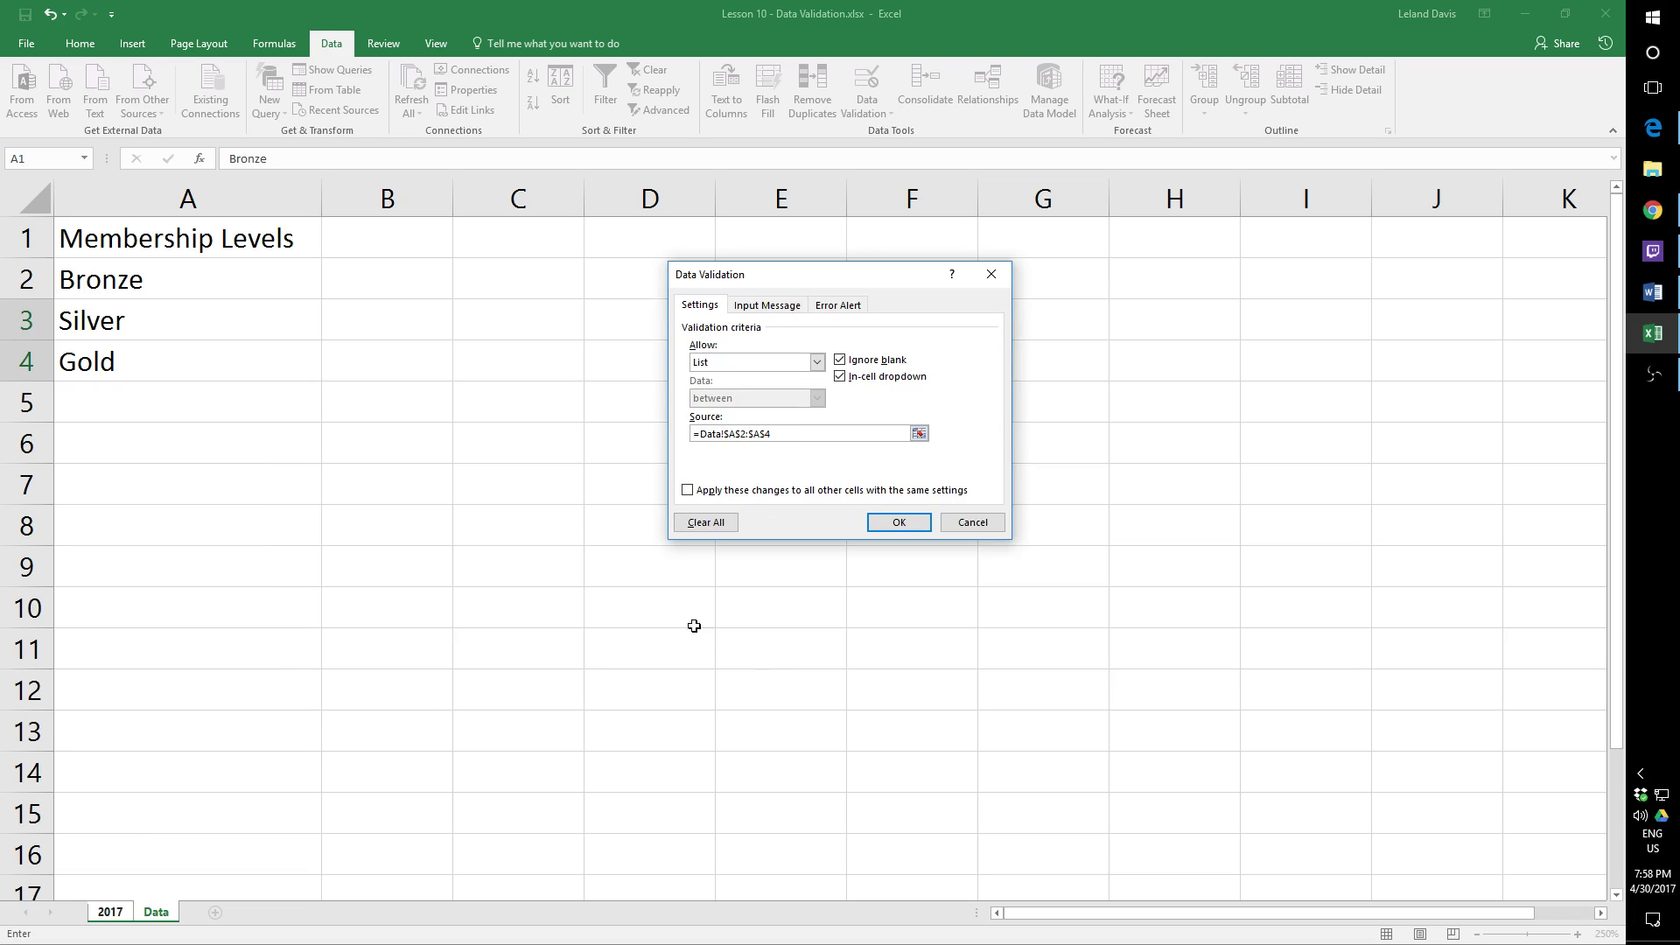
pyautogui.click(884, 523)
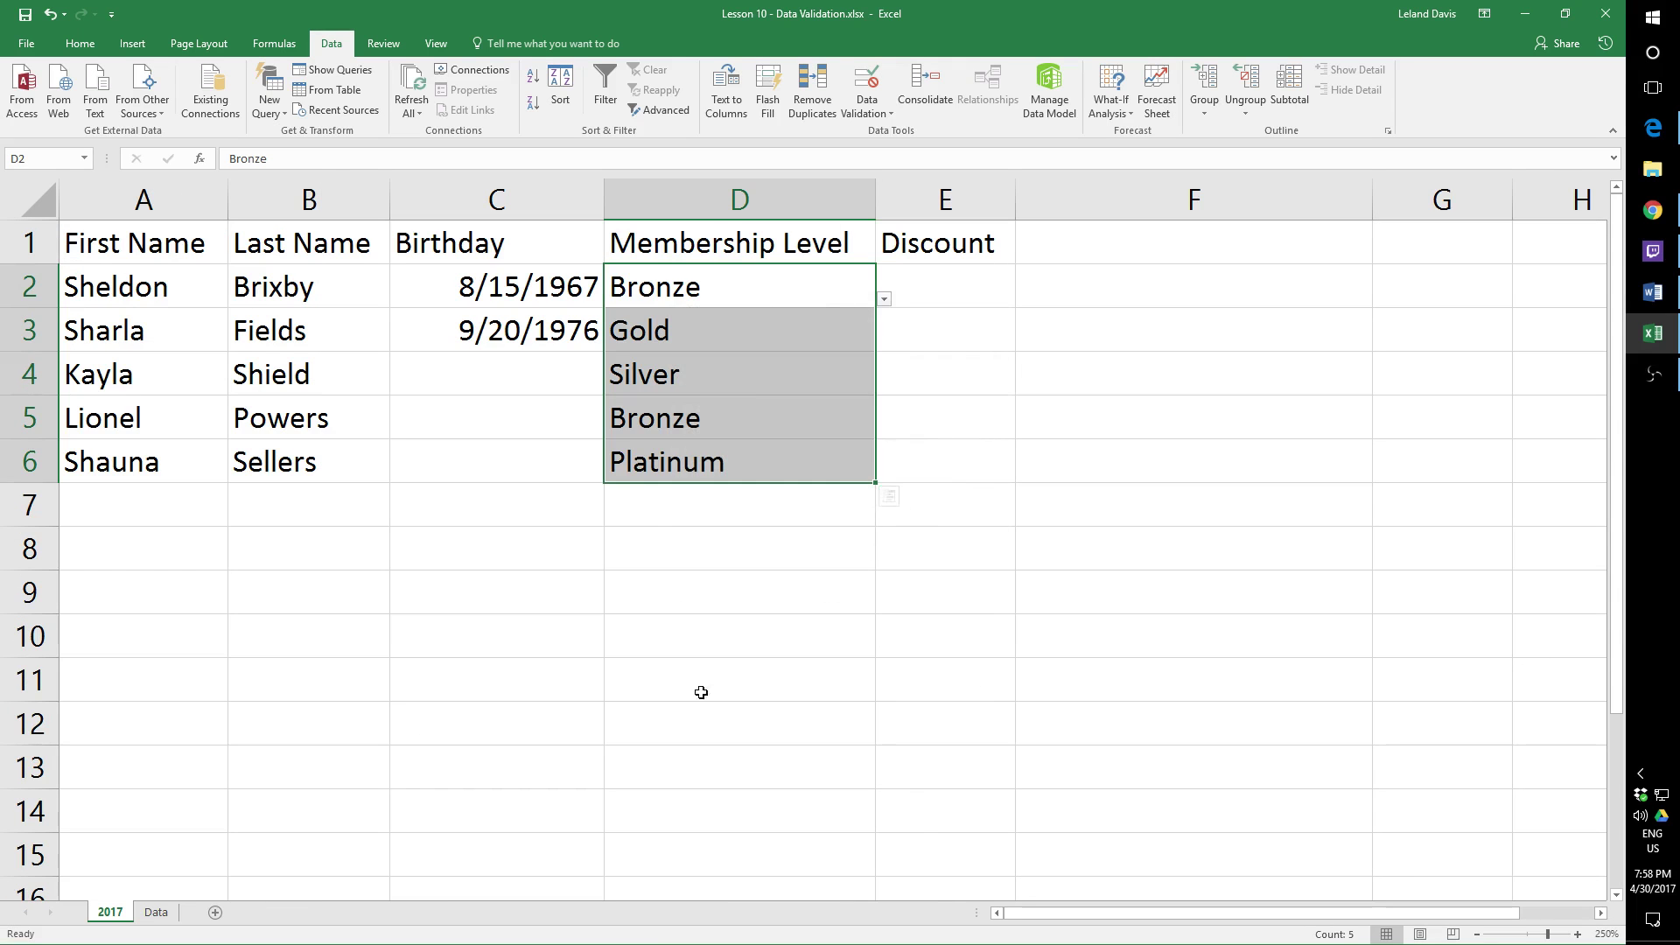
# Step: Check the in-cell dropdown choices in D2 and D5, and inspect the existing entry in D6
pyautogui.click(647, 519)
pyautogui.click(833, 291)
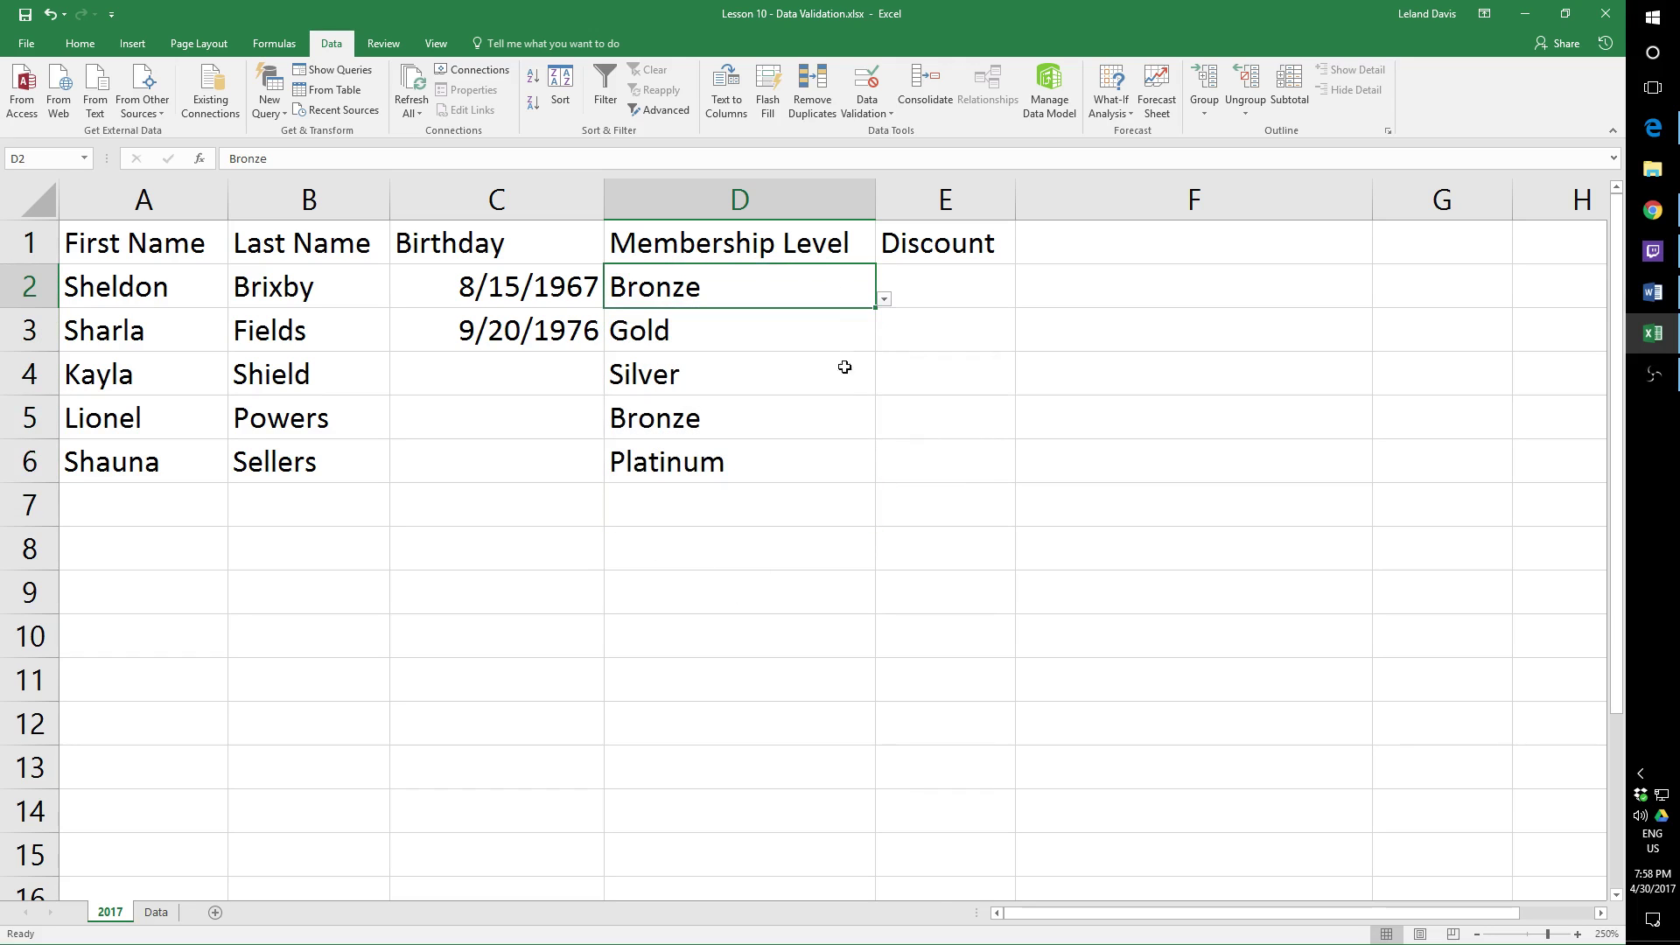
pyautogui.click(884, 301)
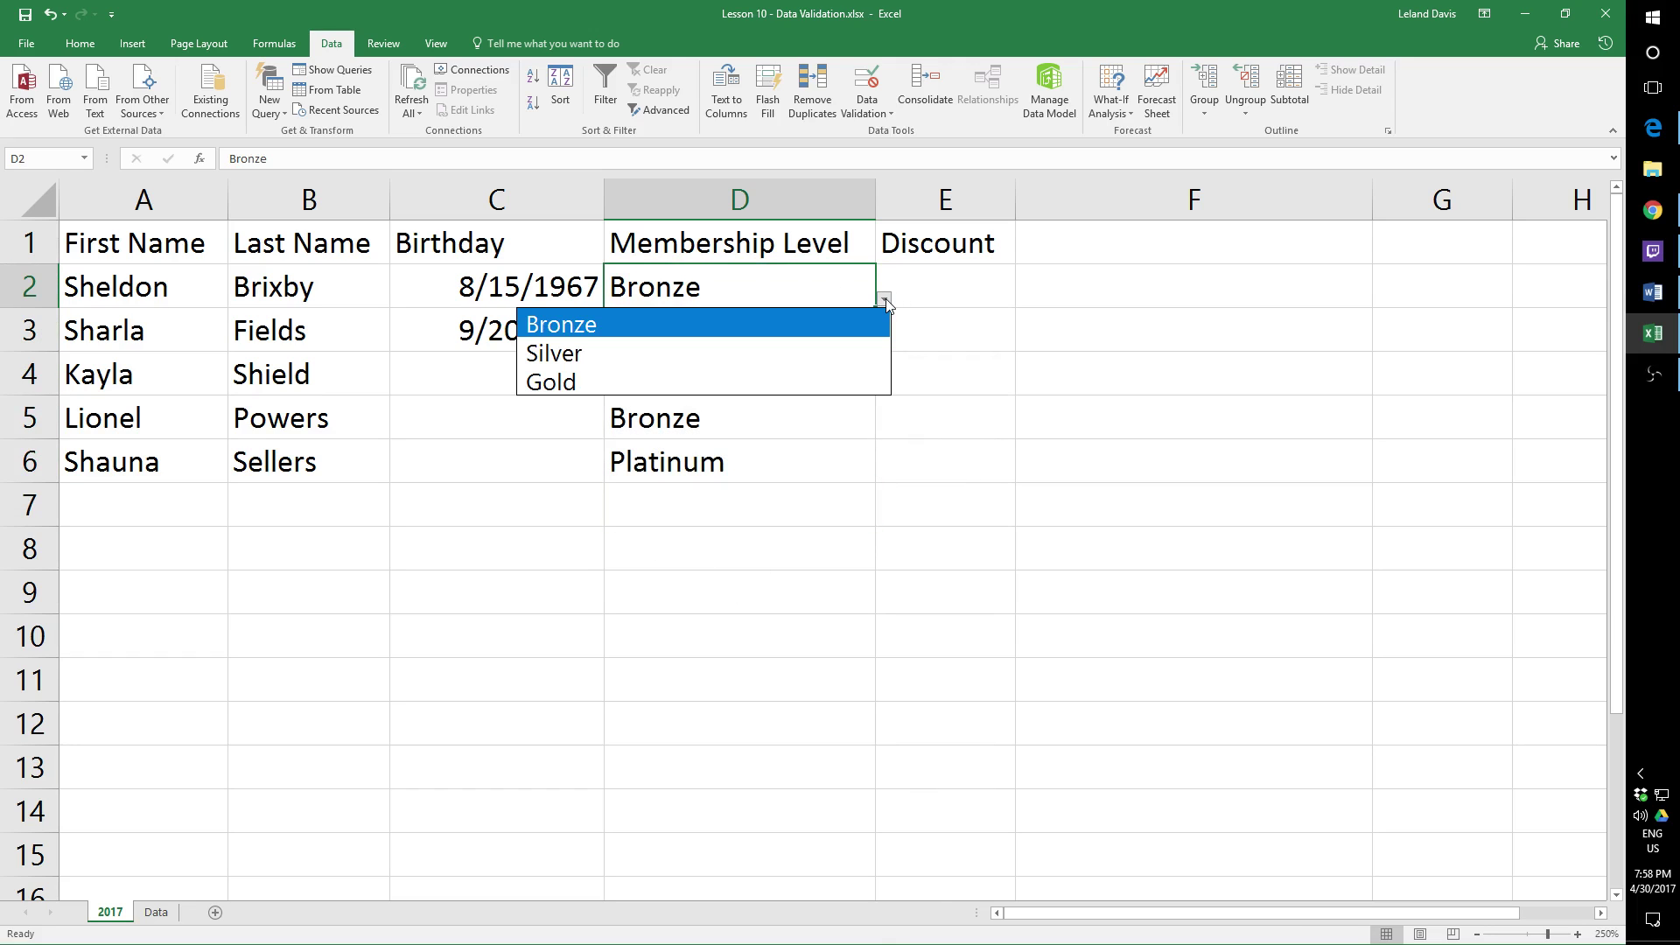
pyautogui.click(885, 302)
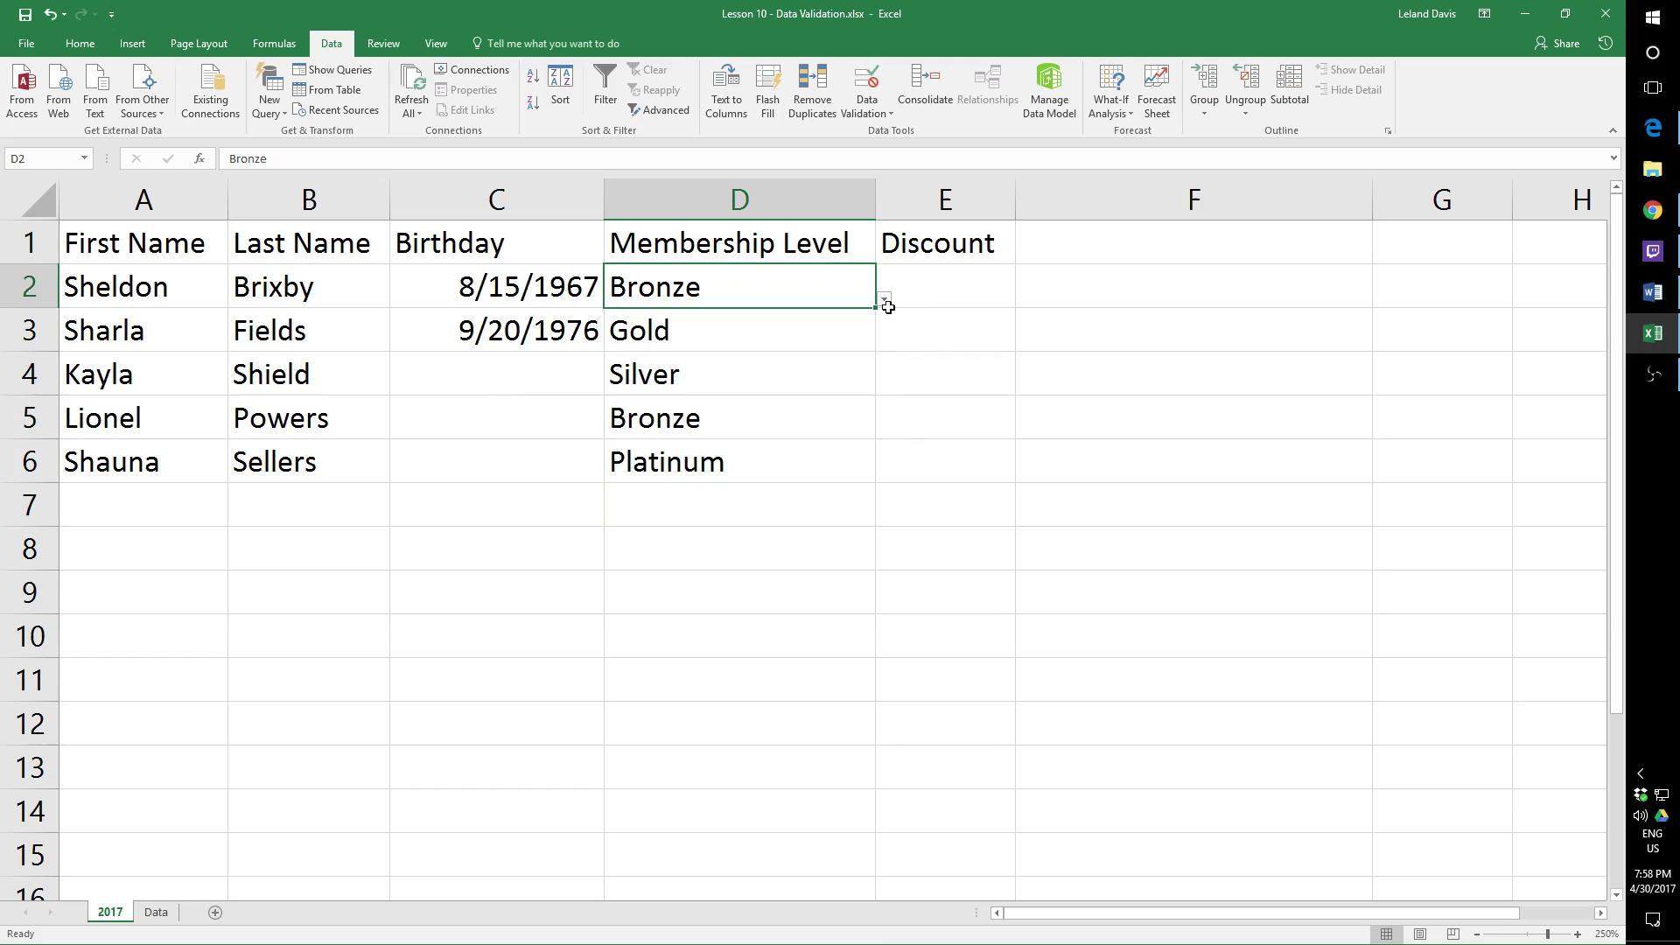
pyautogui.click(866, 428)
pyautogui.click(885, 432)
pyautogui.click(833, 622)
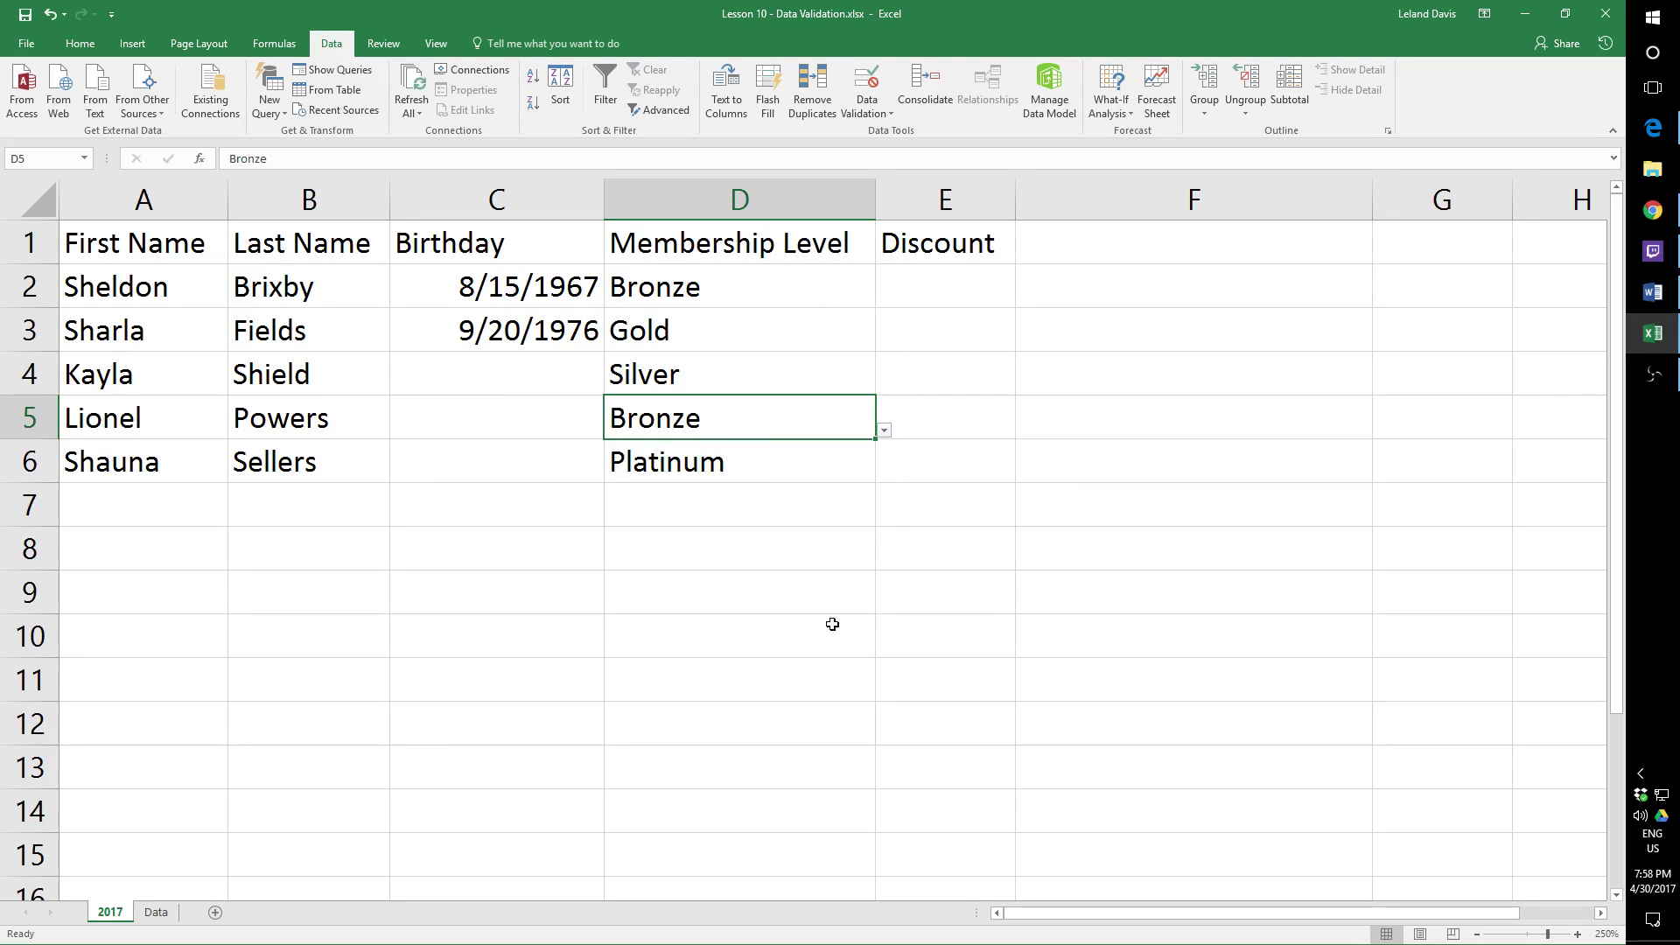
pyautogui.click(768, 300)
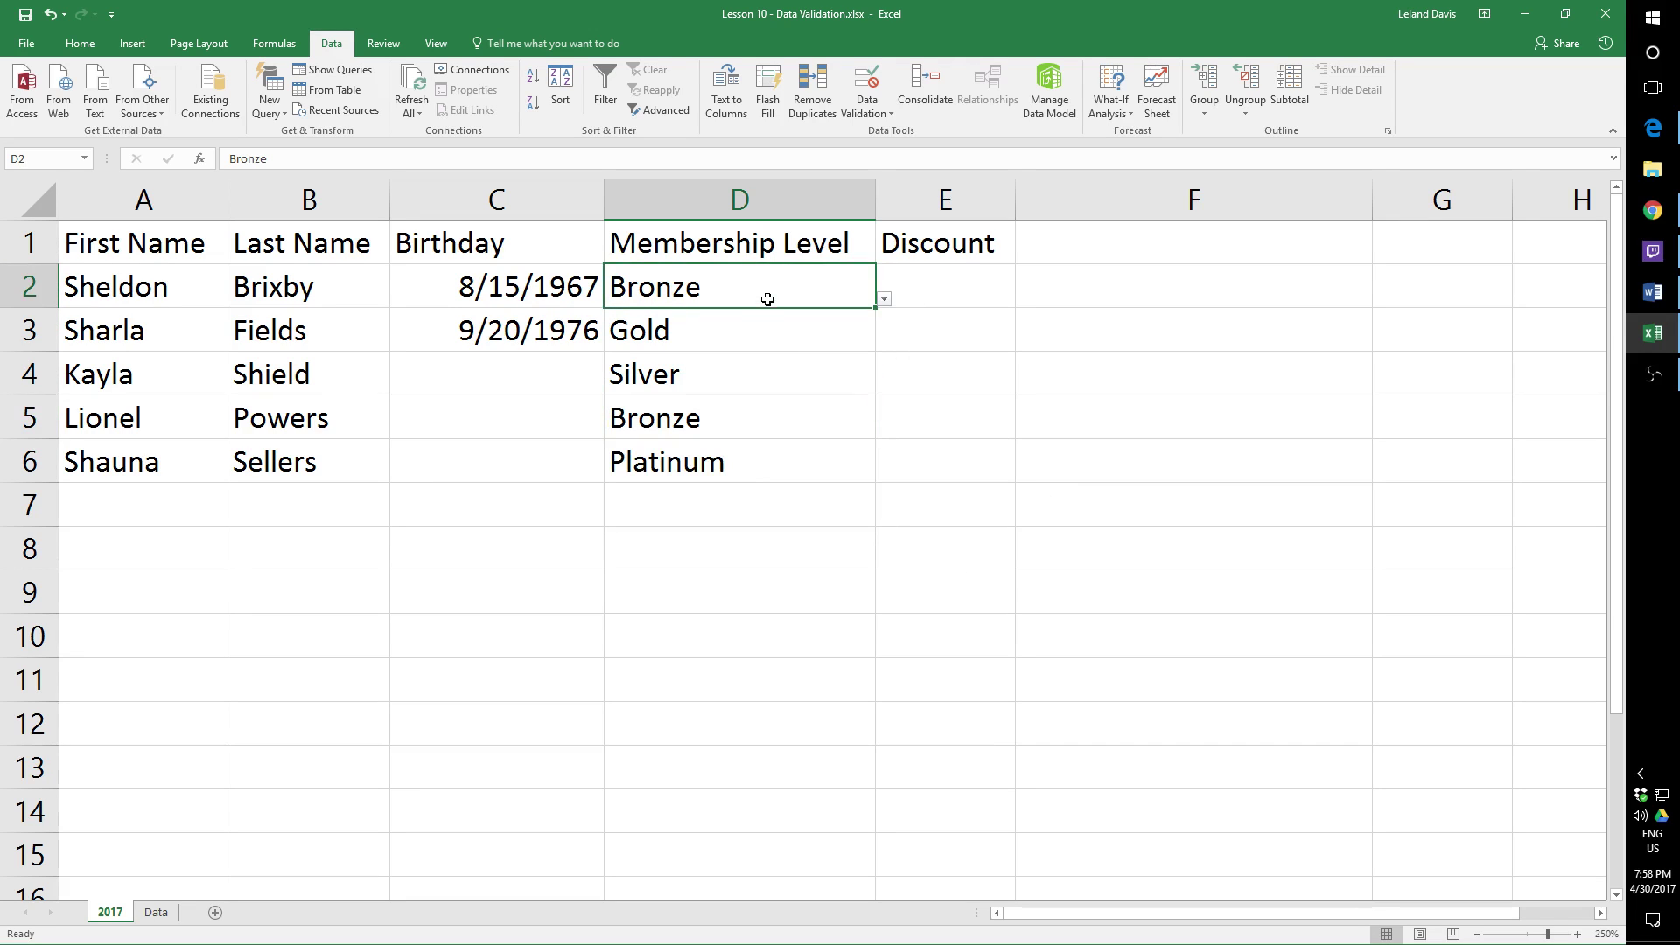
pyautogui.click(753, 477)
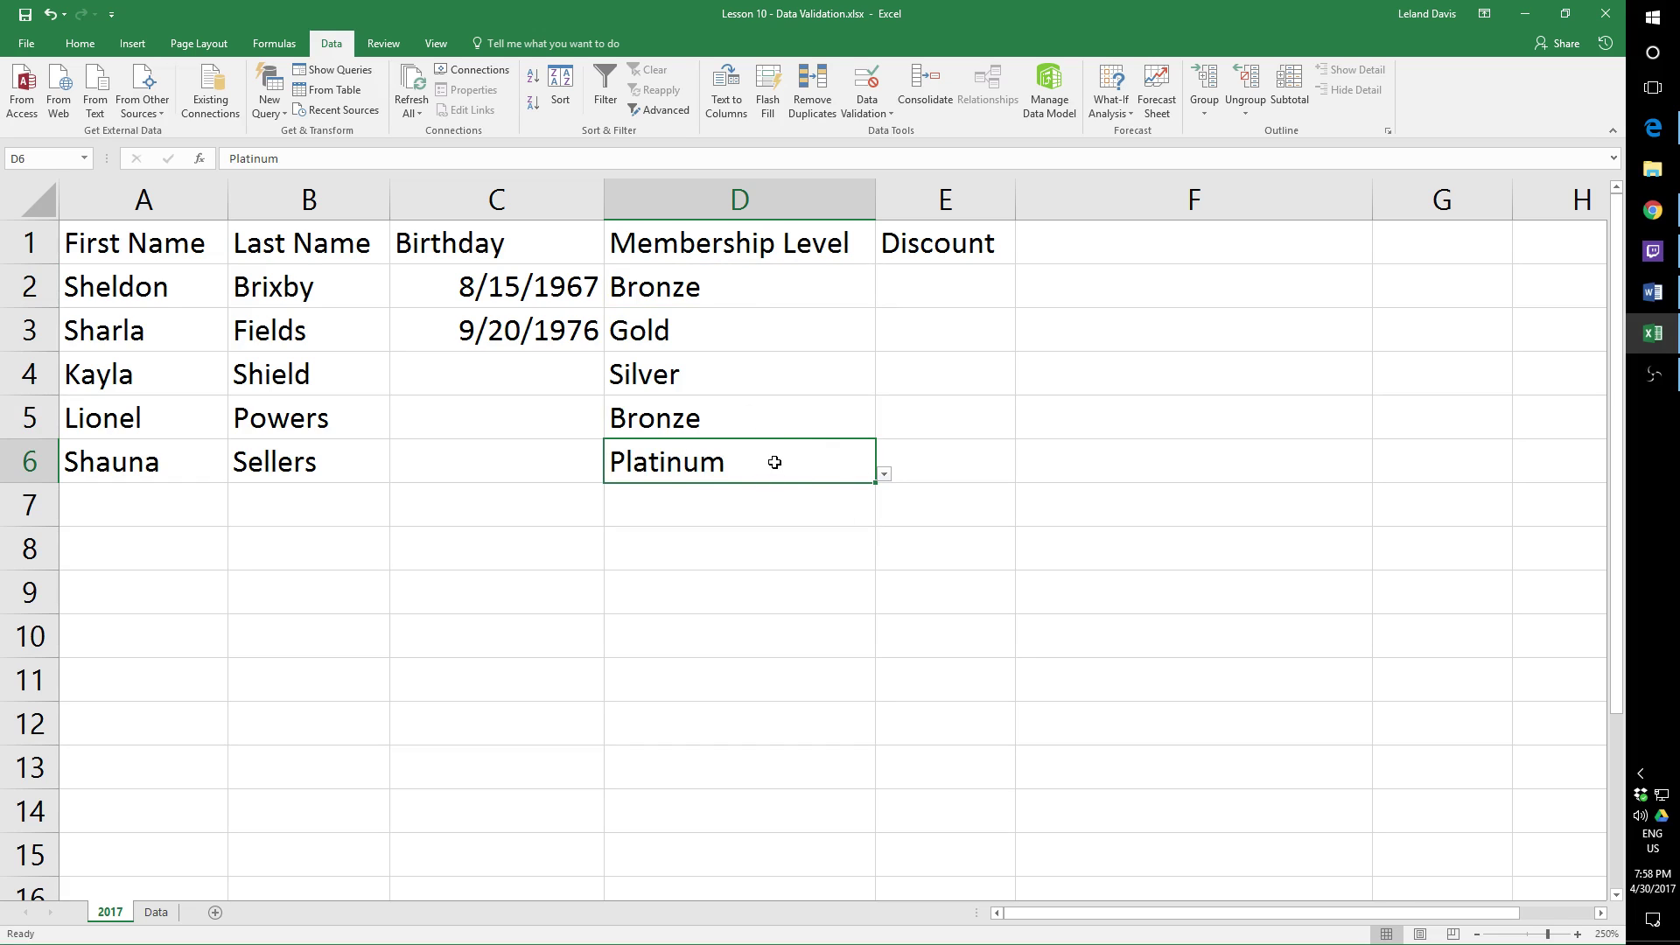
# Step: Circle the invalid entries in the Membership Level cells D2:D6
pyautogui.moveTo(744, 297); pyautogui.dragTo(756, 452)
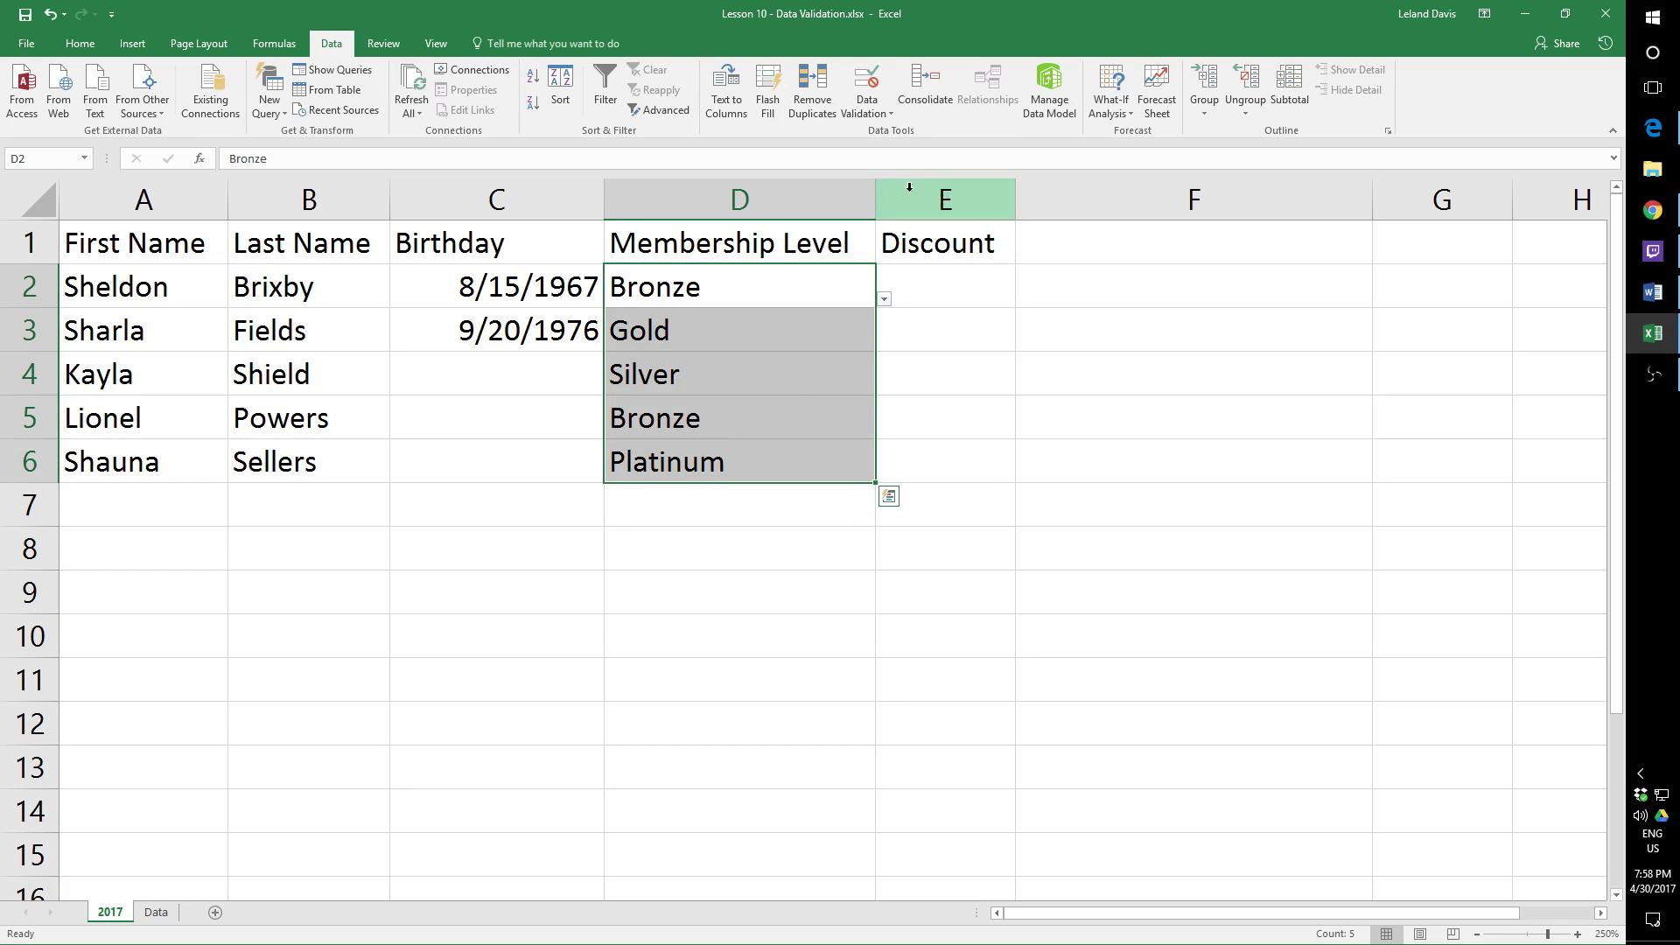
pyautogui.click(875, 84)
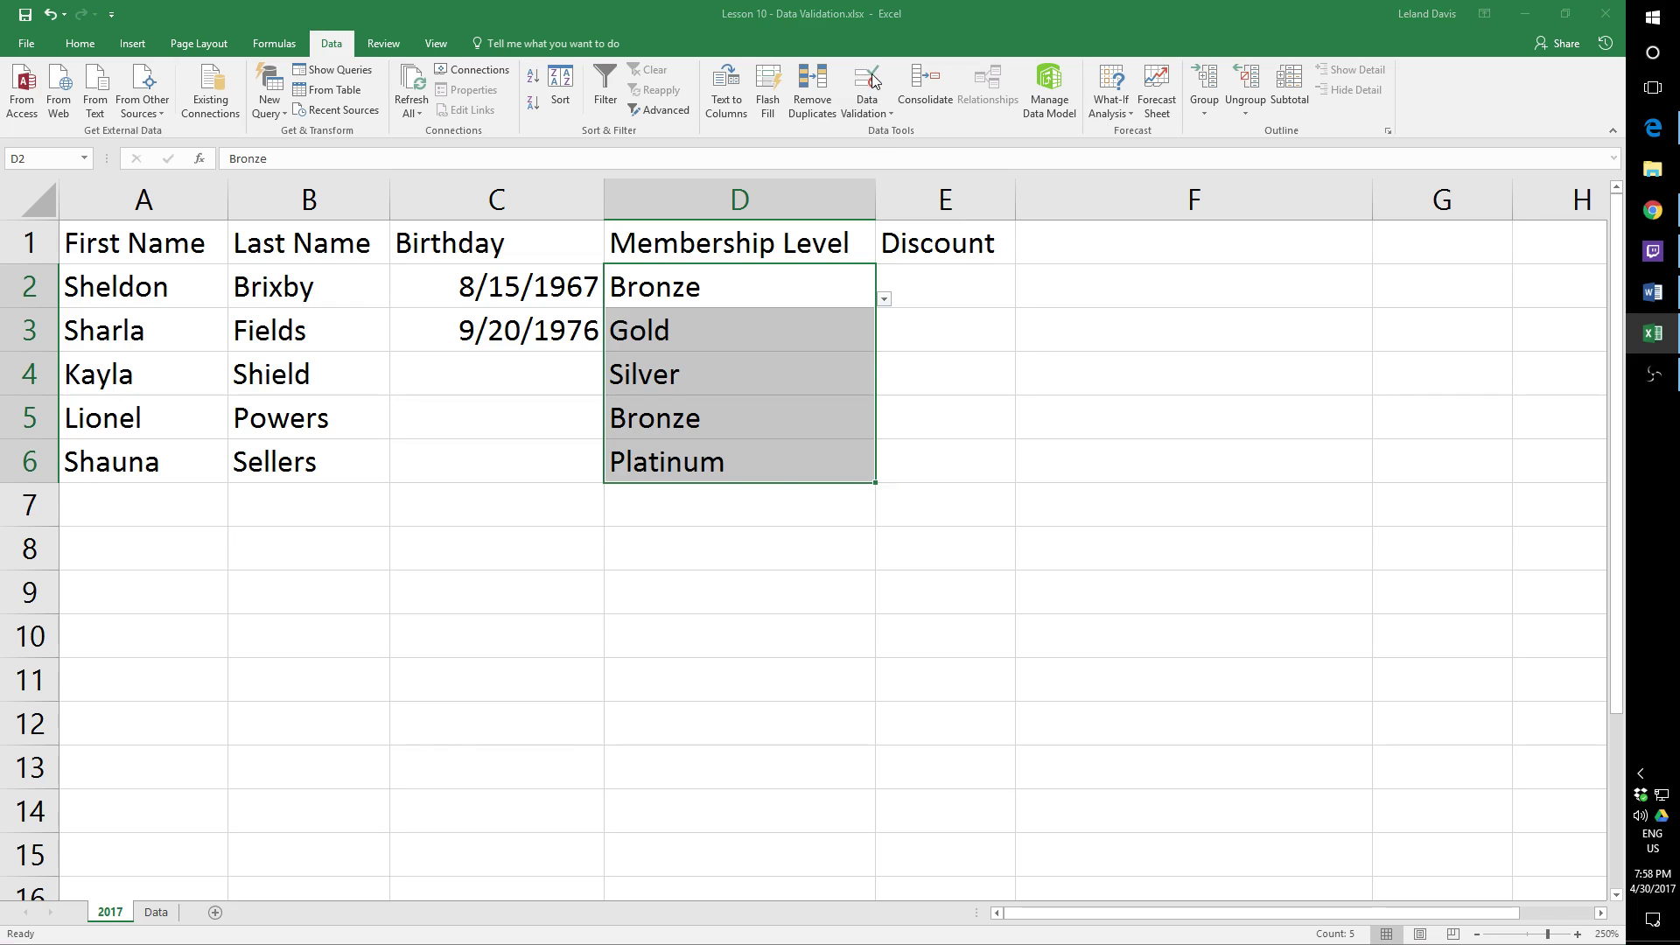
pyautogui.click(972, 522)
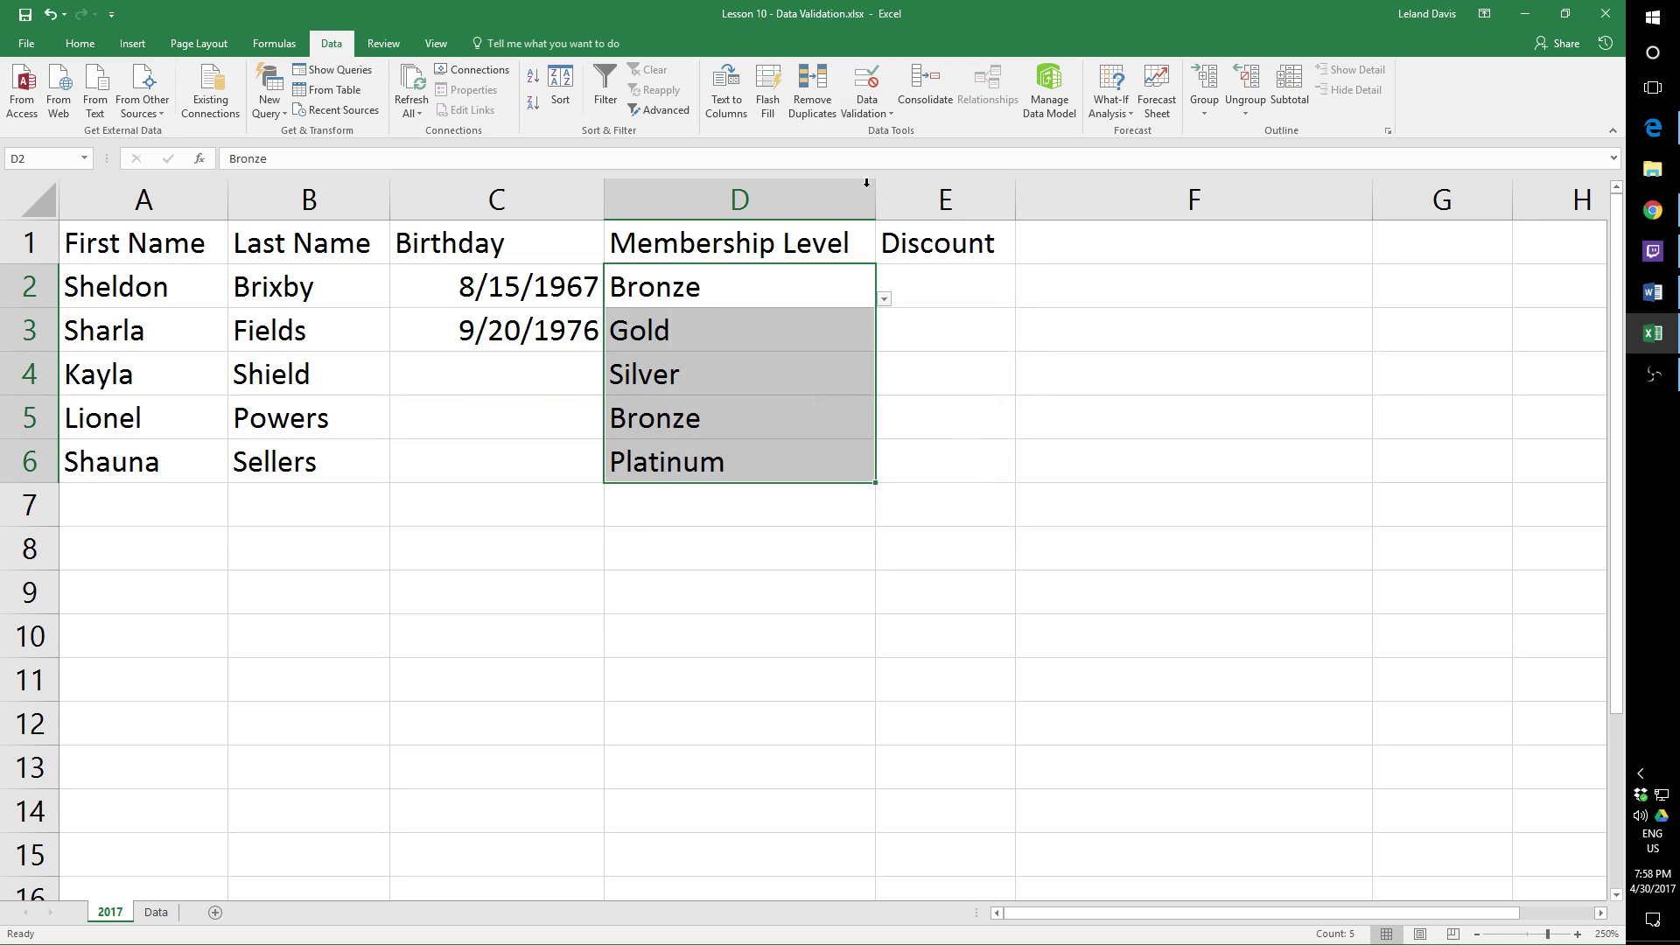
pyautogui.click(869, 114)
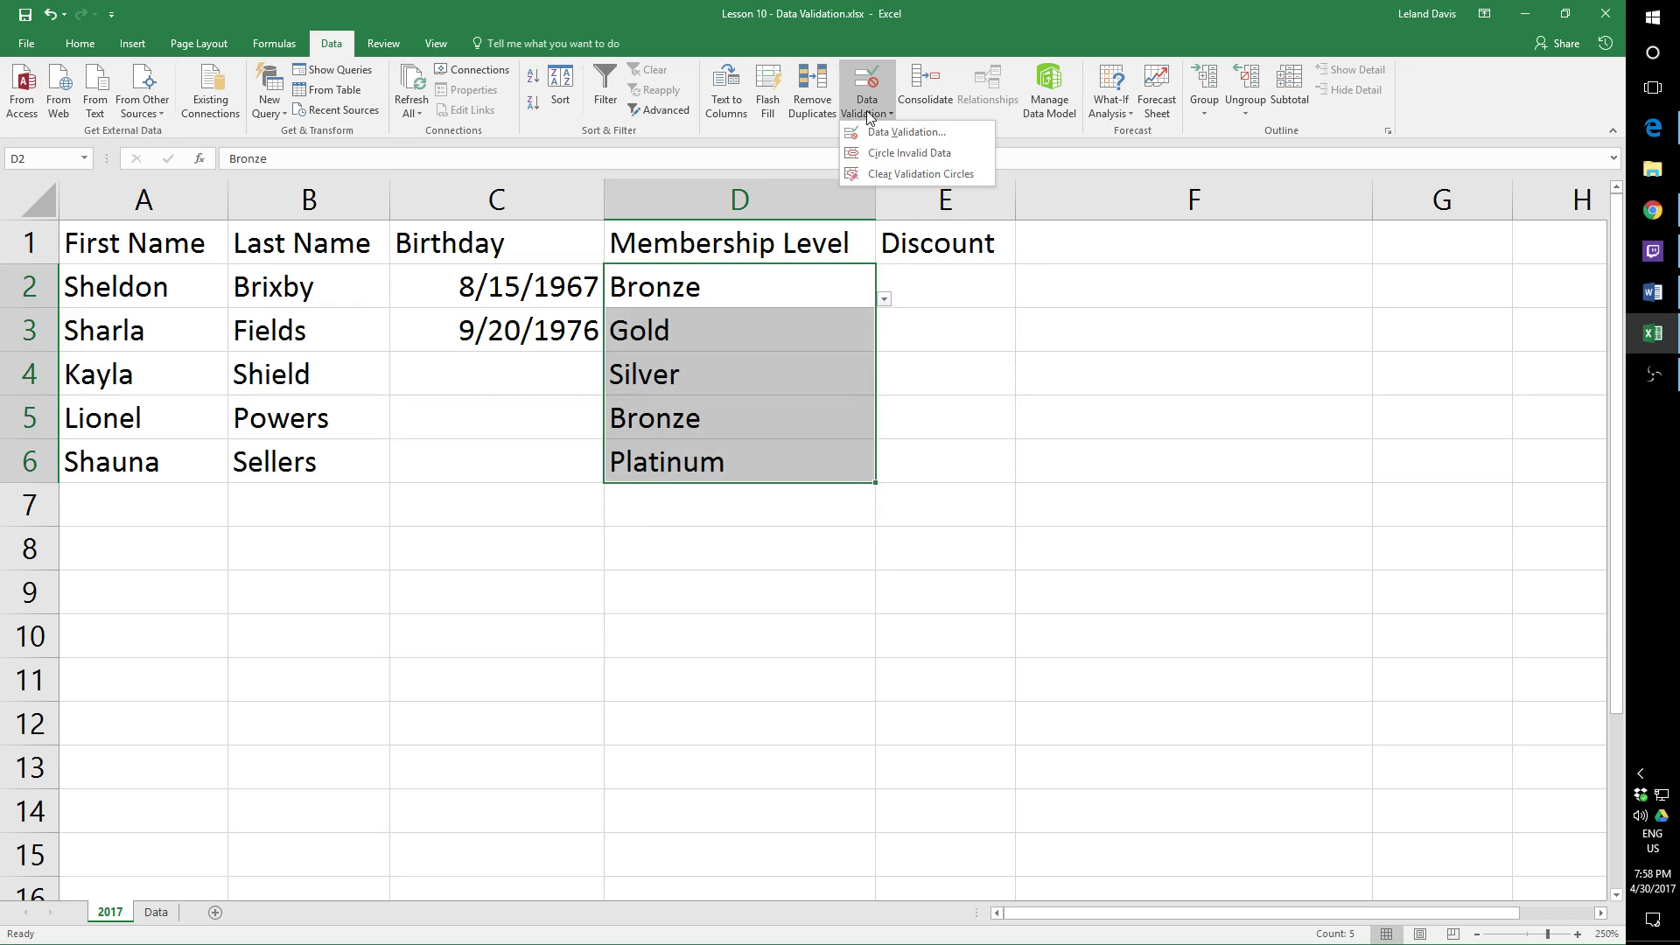
pyautogui.click(976, 154)
pyautogui.click(1037, 499)
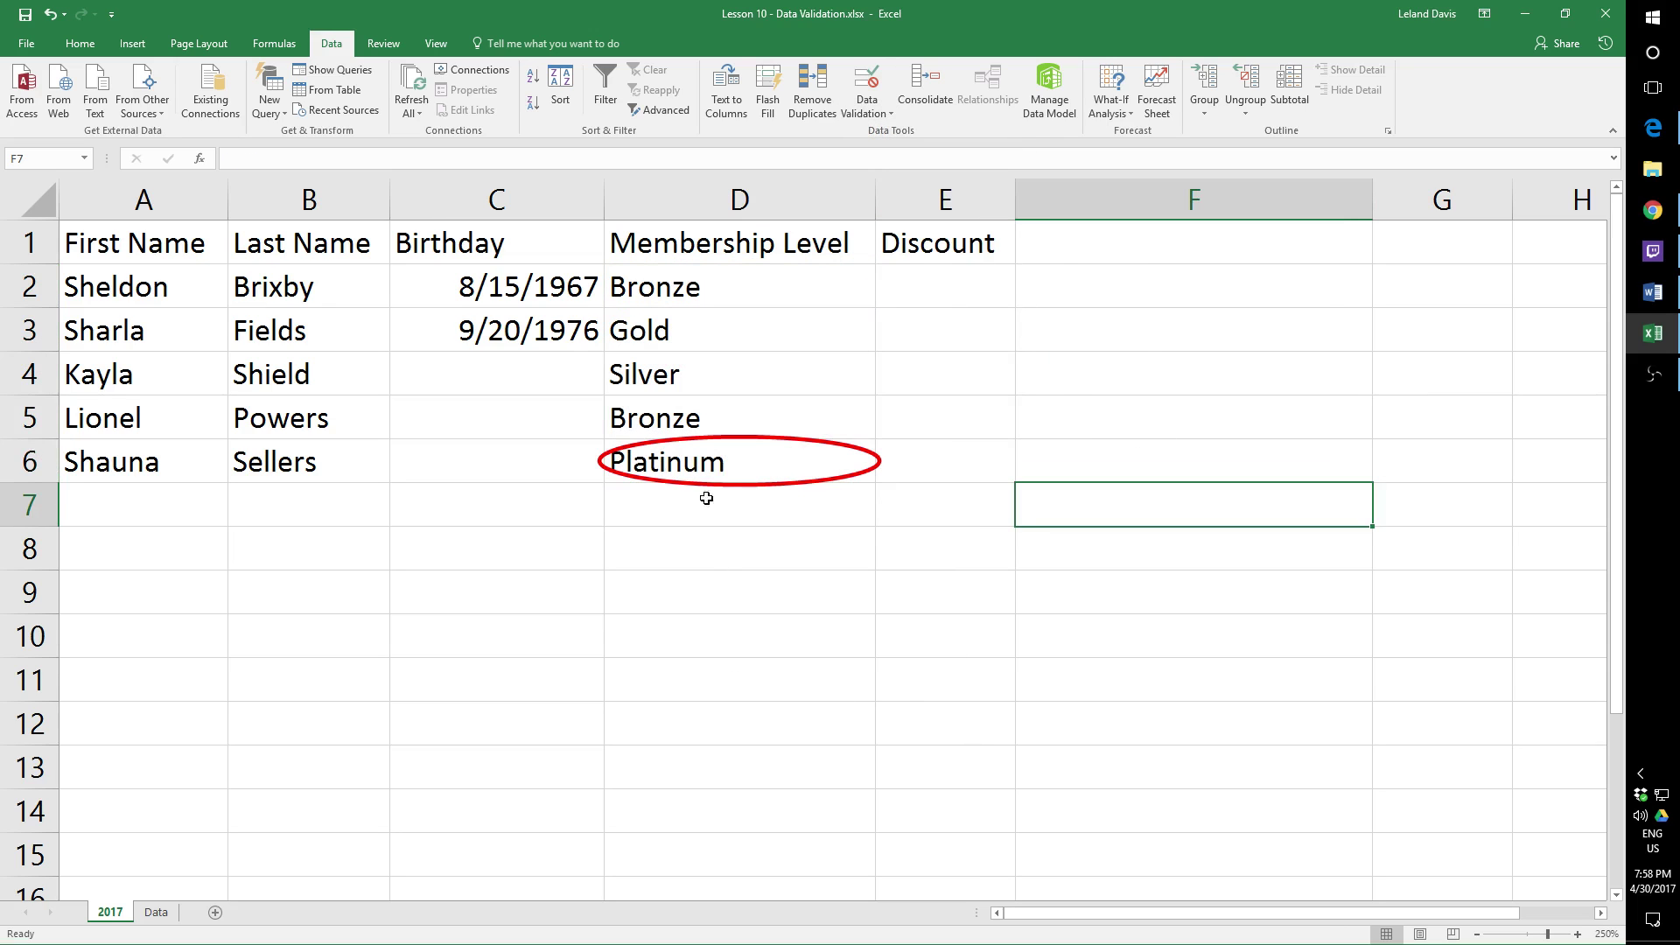
# Step: Replace the circled entry in D6 with Silver from the cell's list of allowed values
pyautogui.click(703, 467)
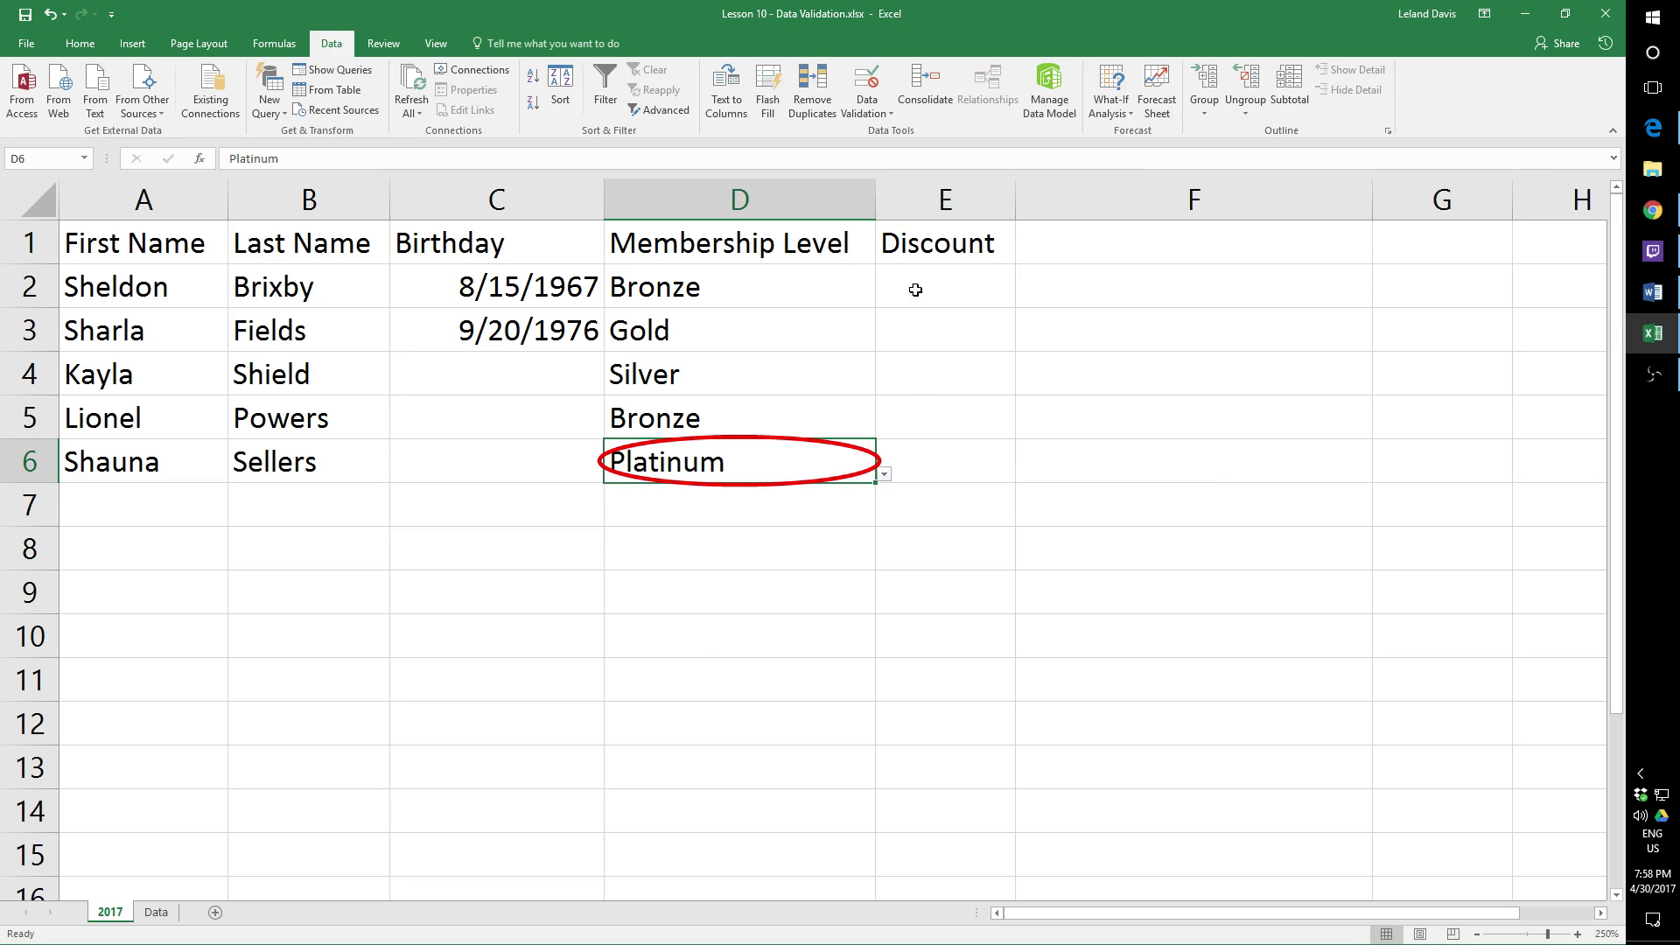
pyautogui.click(878, 466)
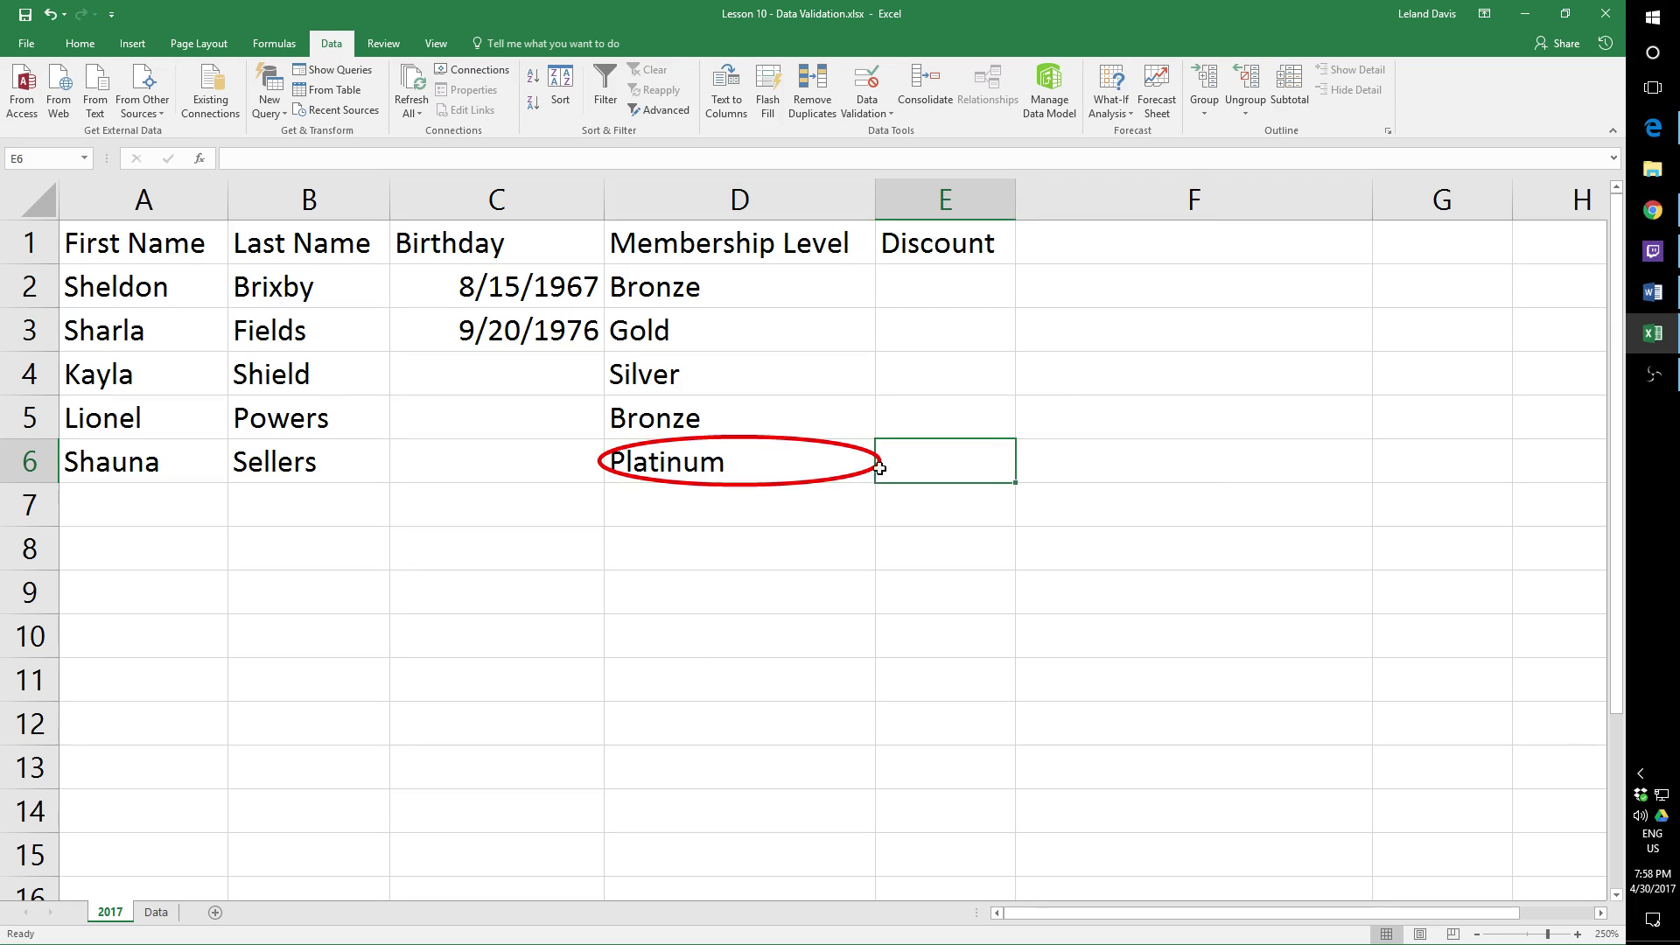
pyautogui.click(871, 477)
pyautogui.click(884, 474)
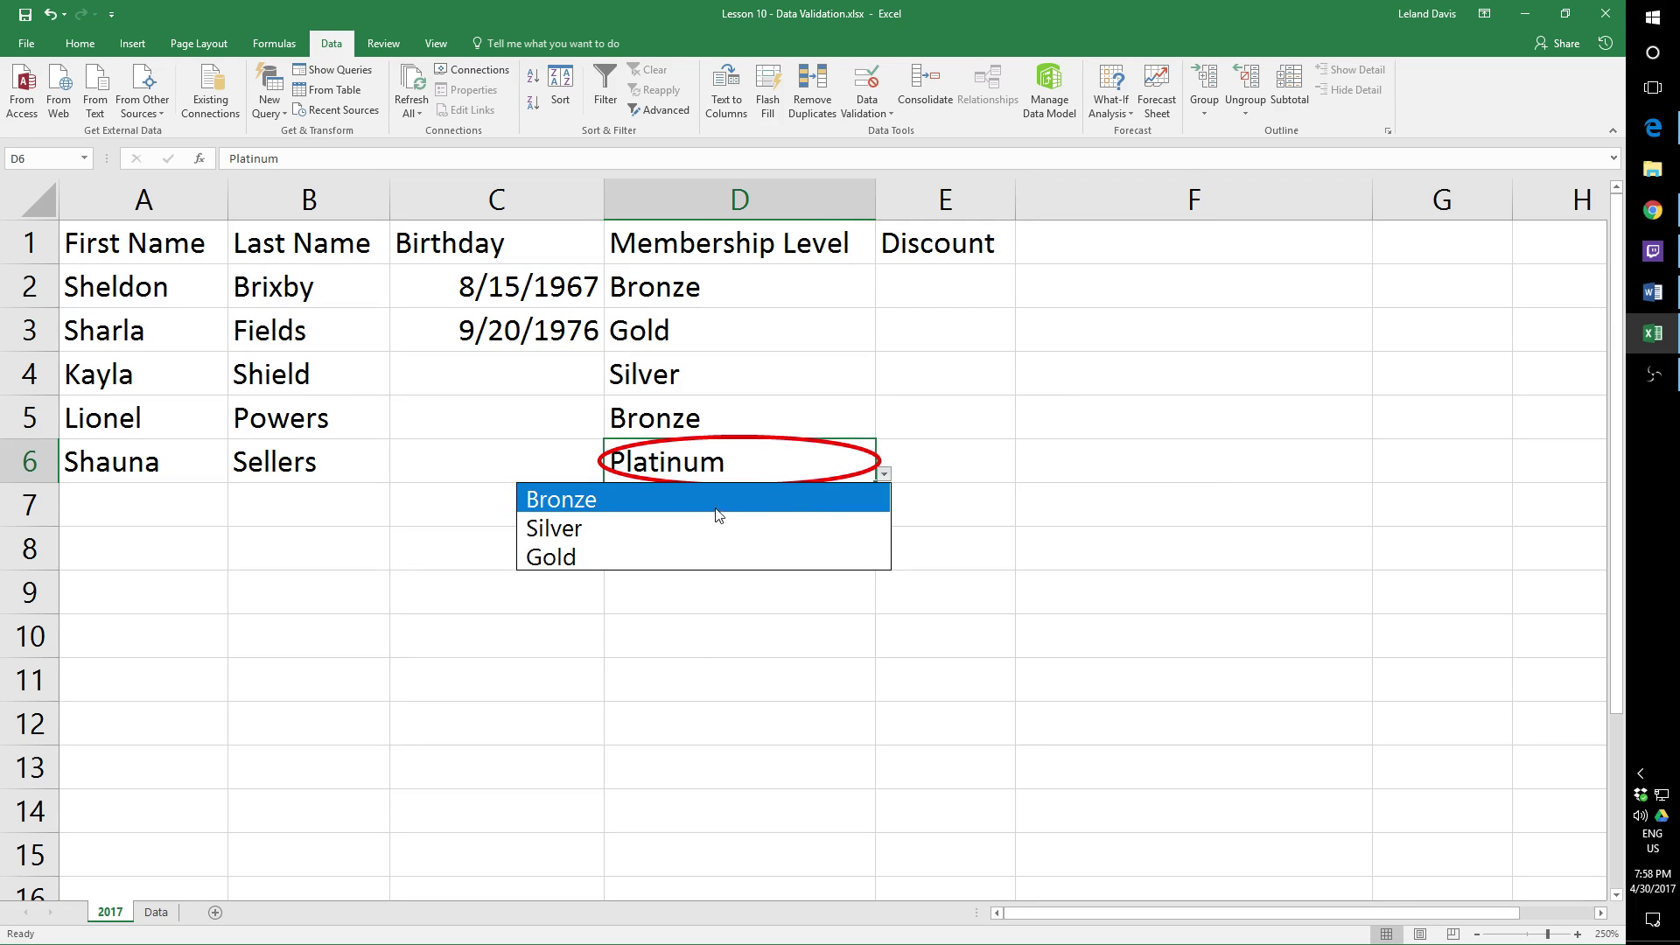
pyautogui.click(683, 528)
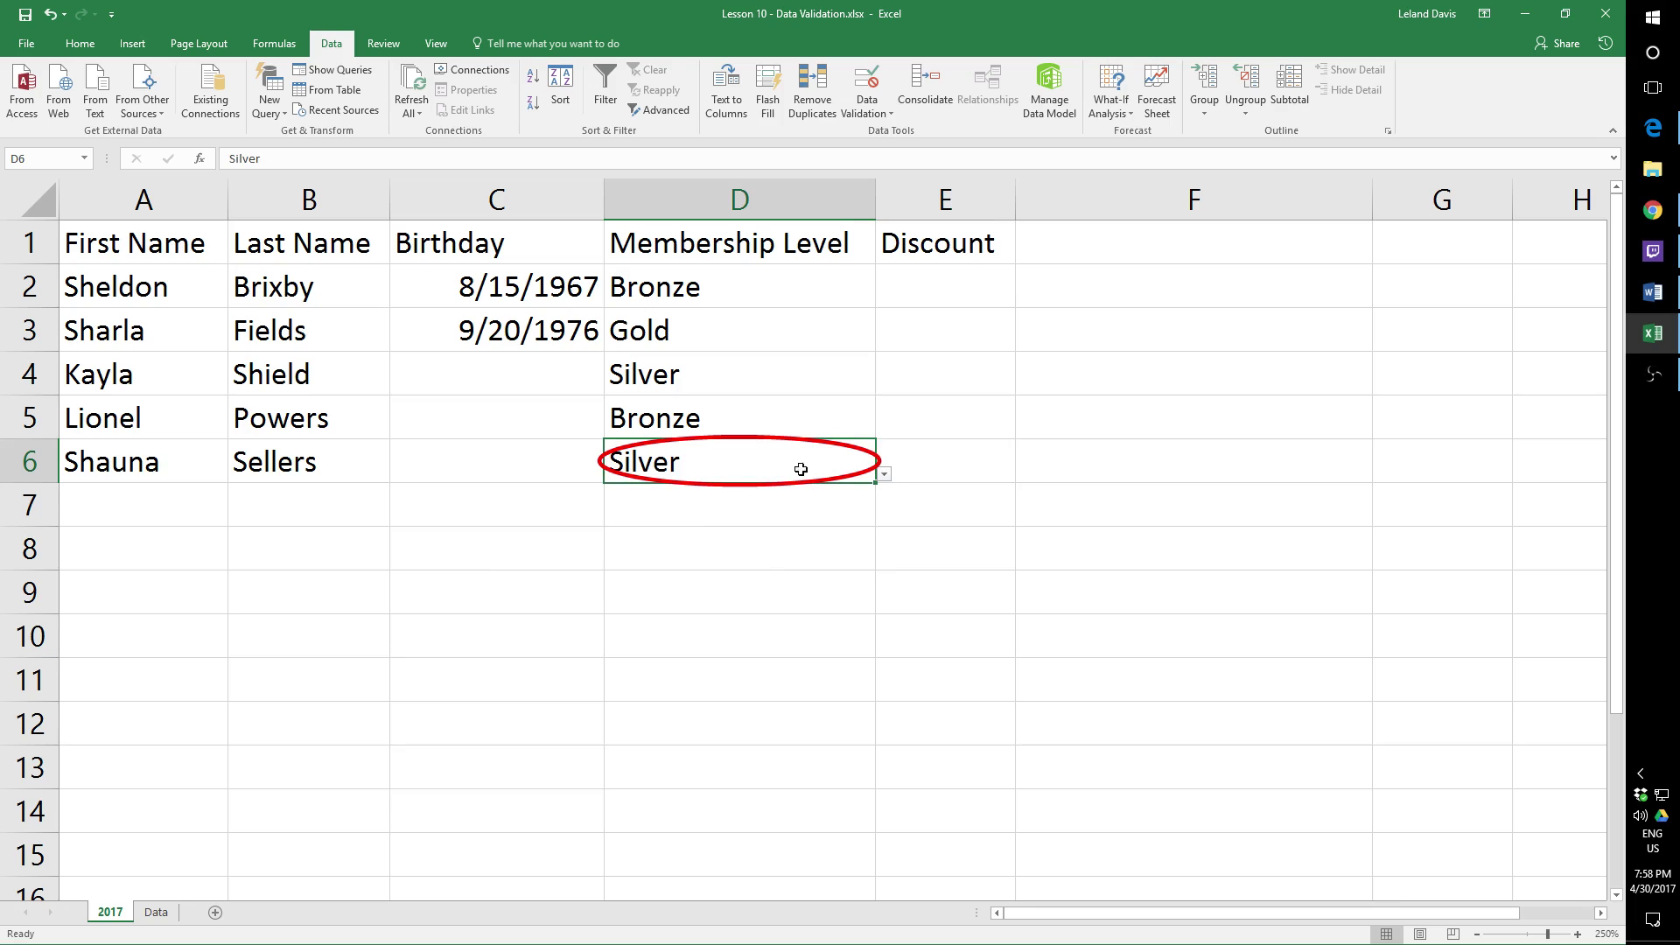
# Step: Run Circle Invalid Data again to recheck the sheet and refresh the validation circles
pyautogui.click(879, 107)
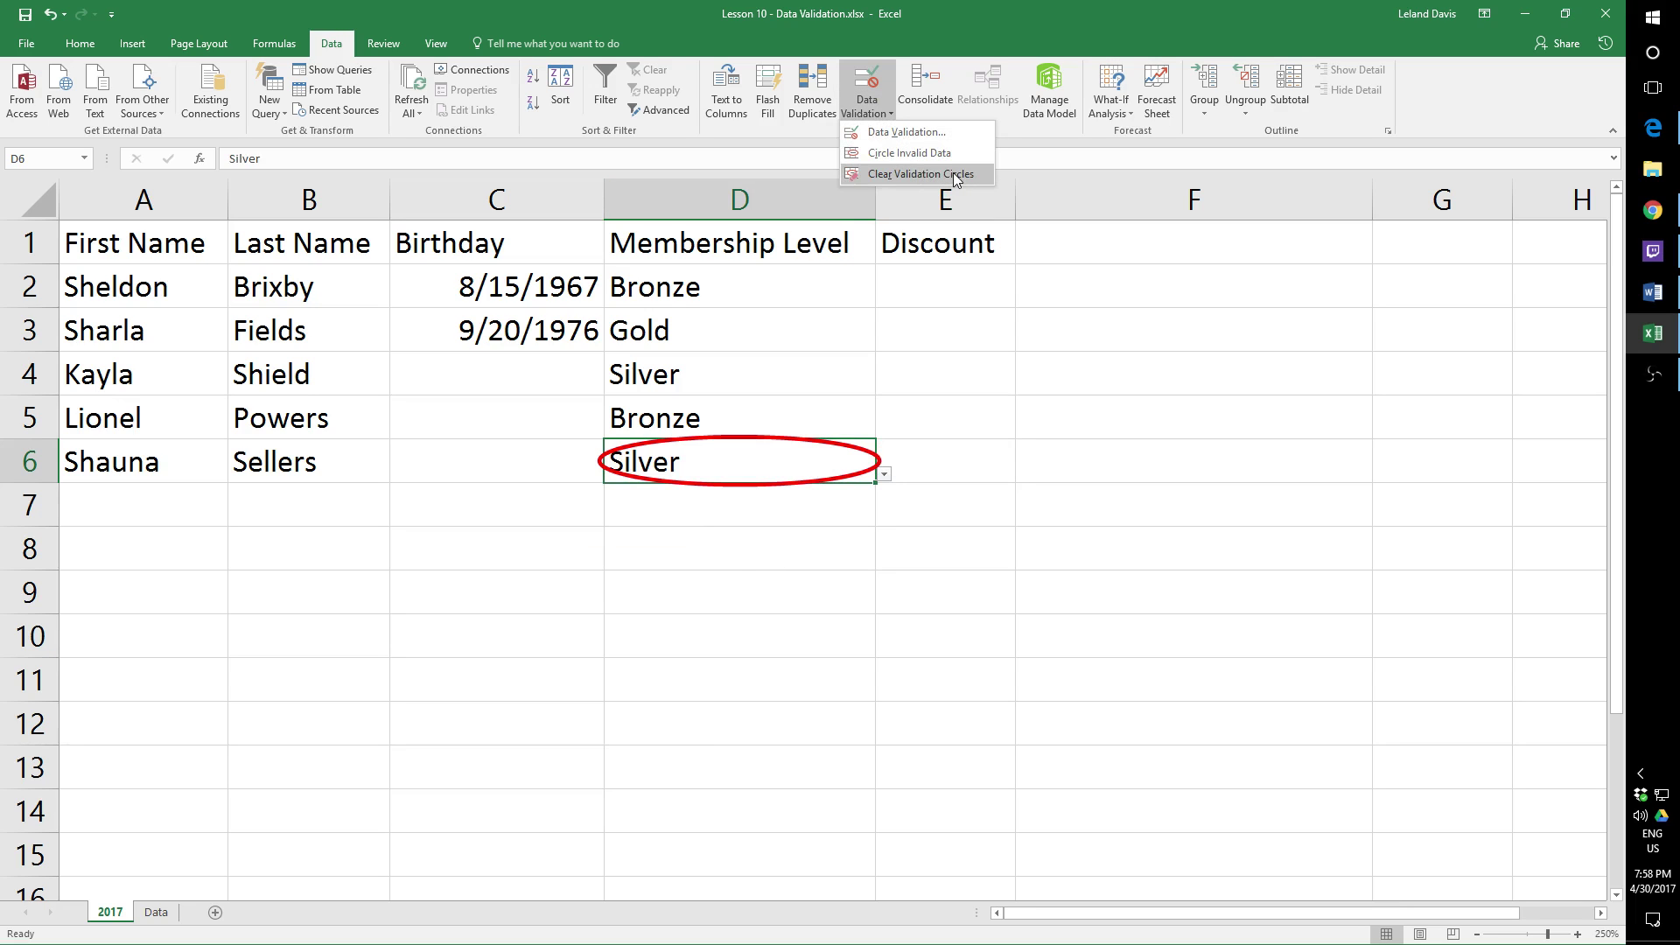
pyautogui.click(949, 154)
pyautogui.click(878, 109)
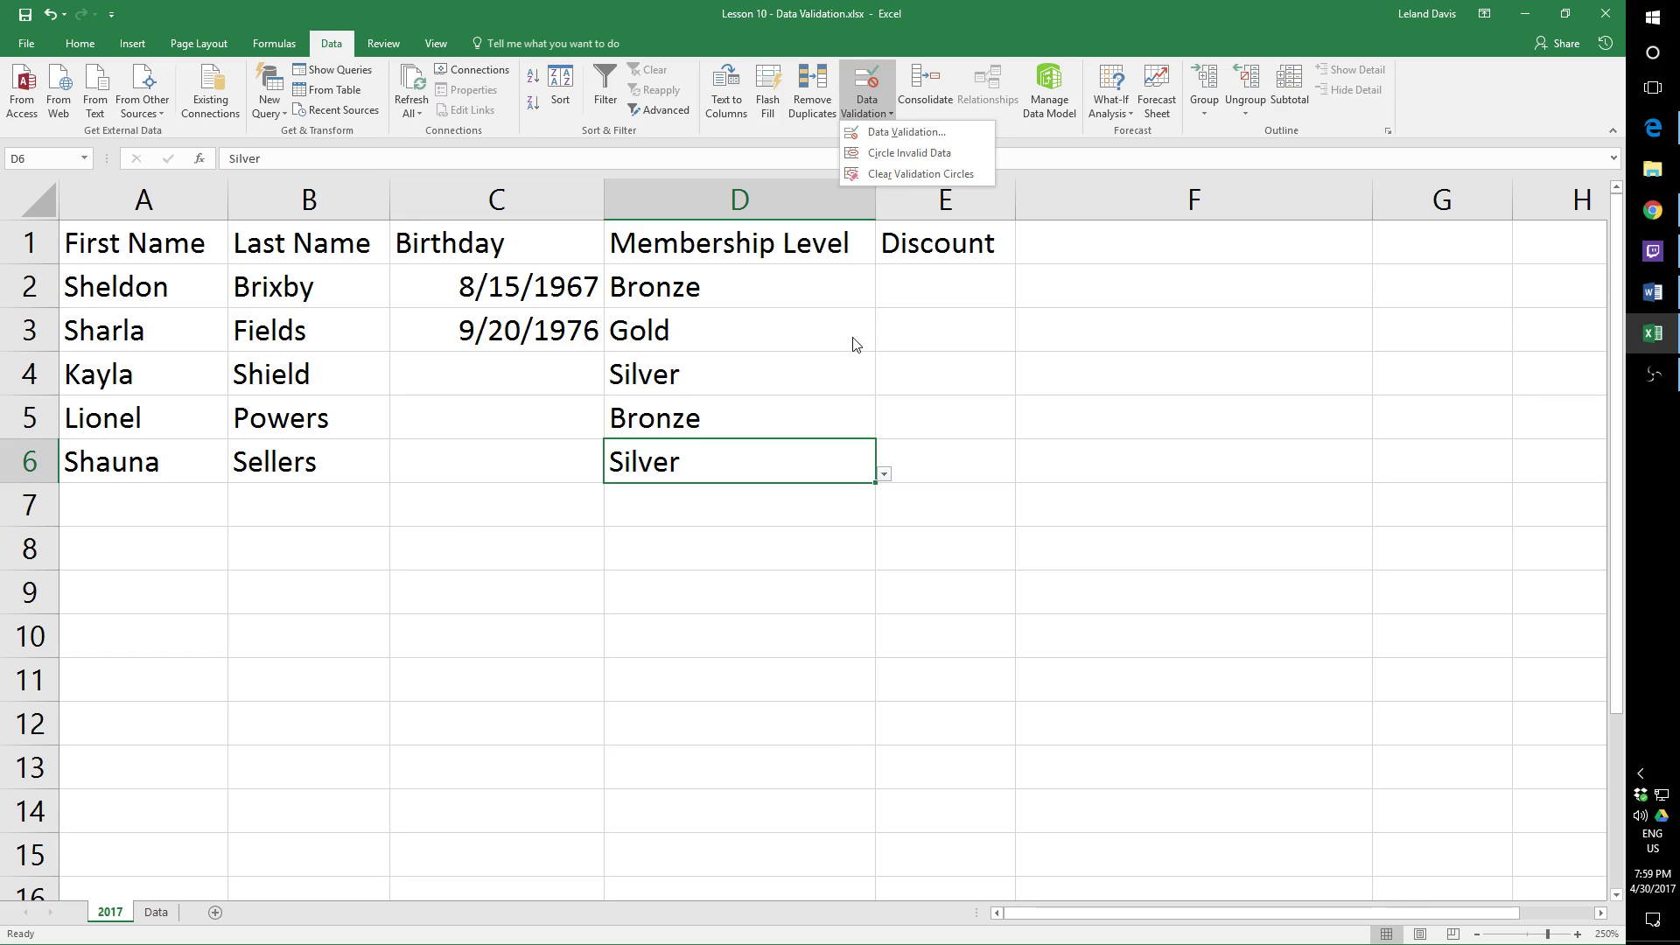
pyautogui.click(821, 445)
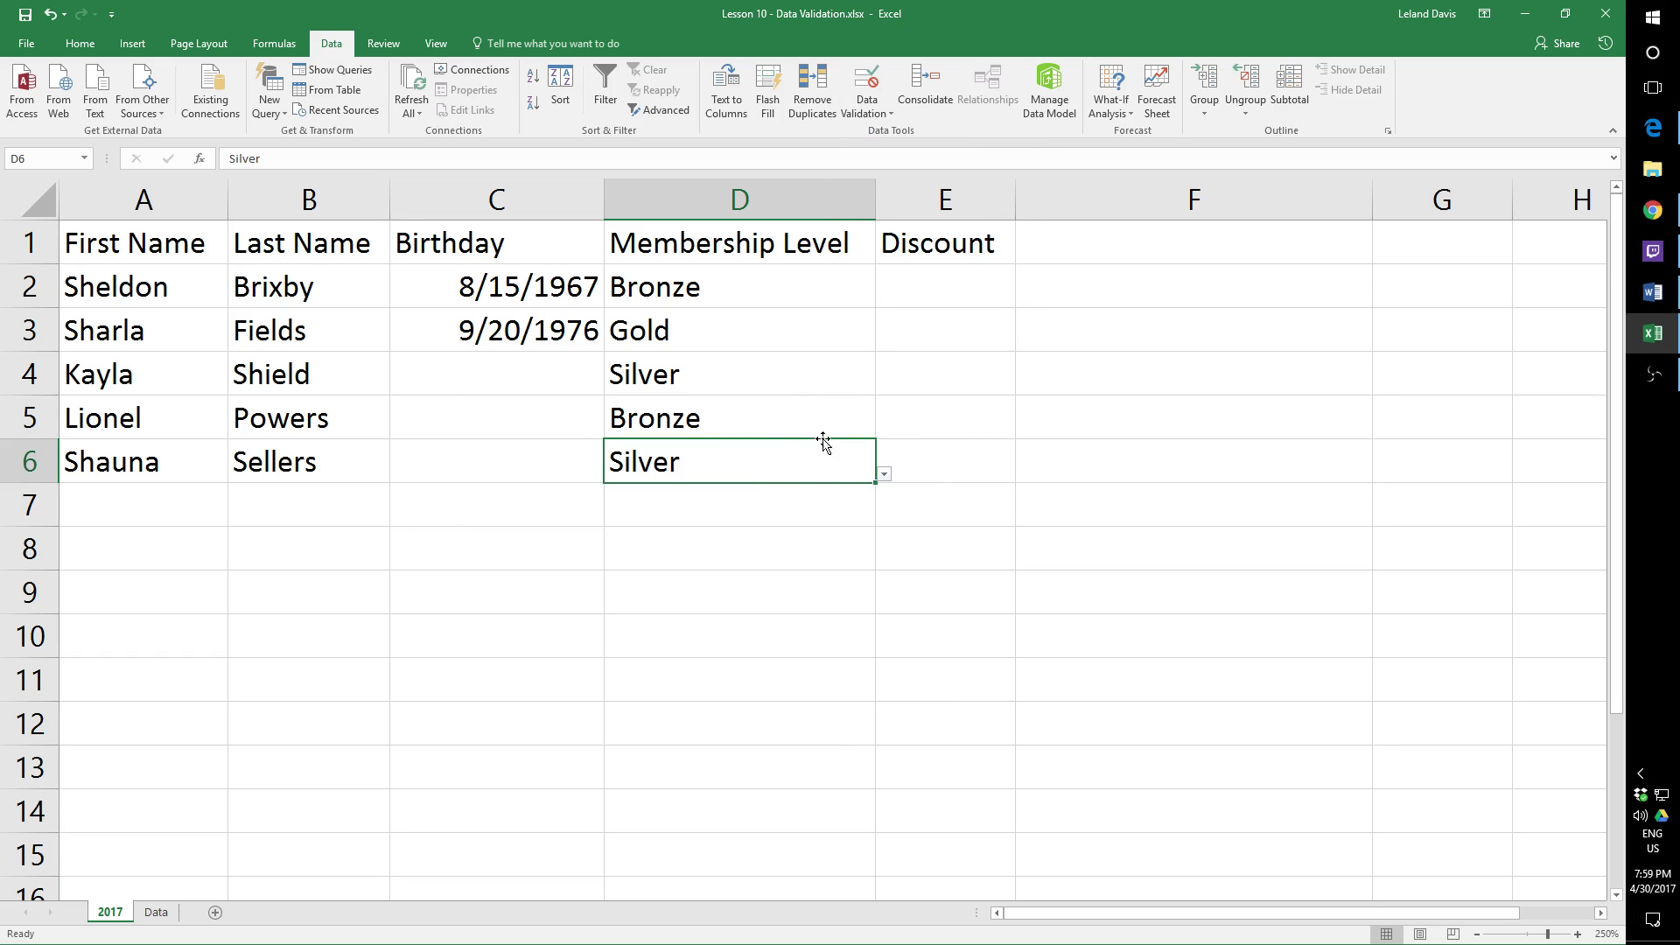
pyautogui.click(816, 405)
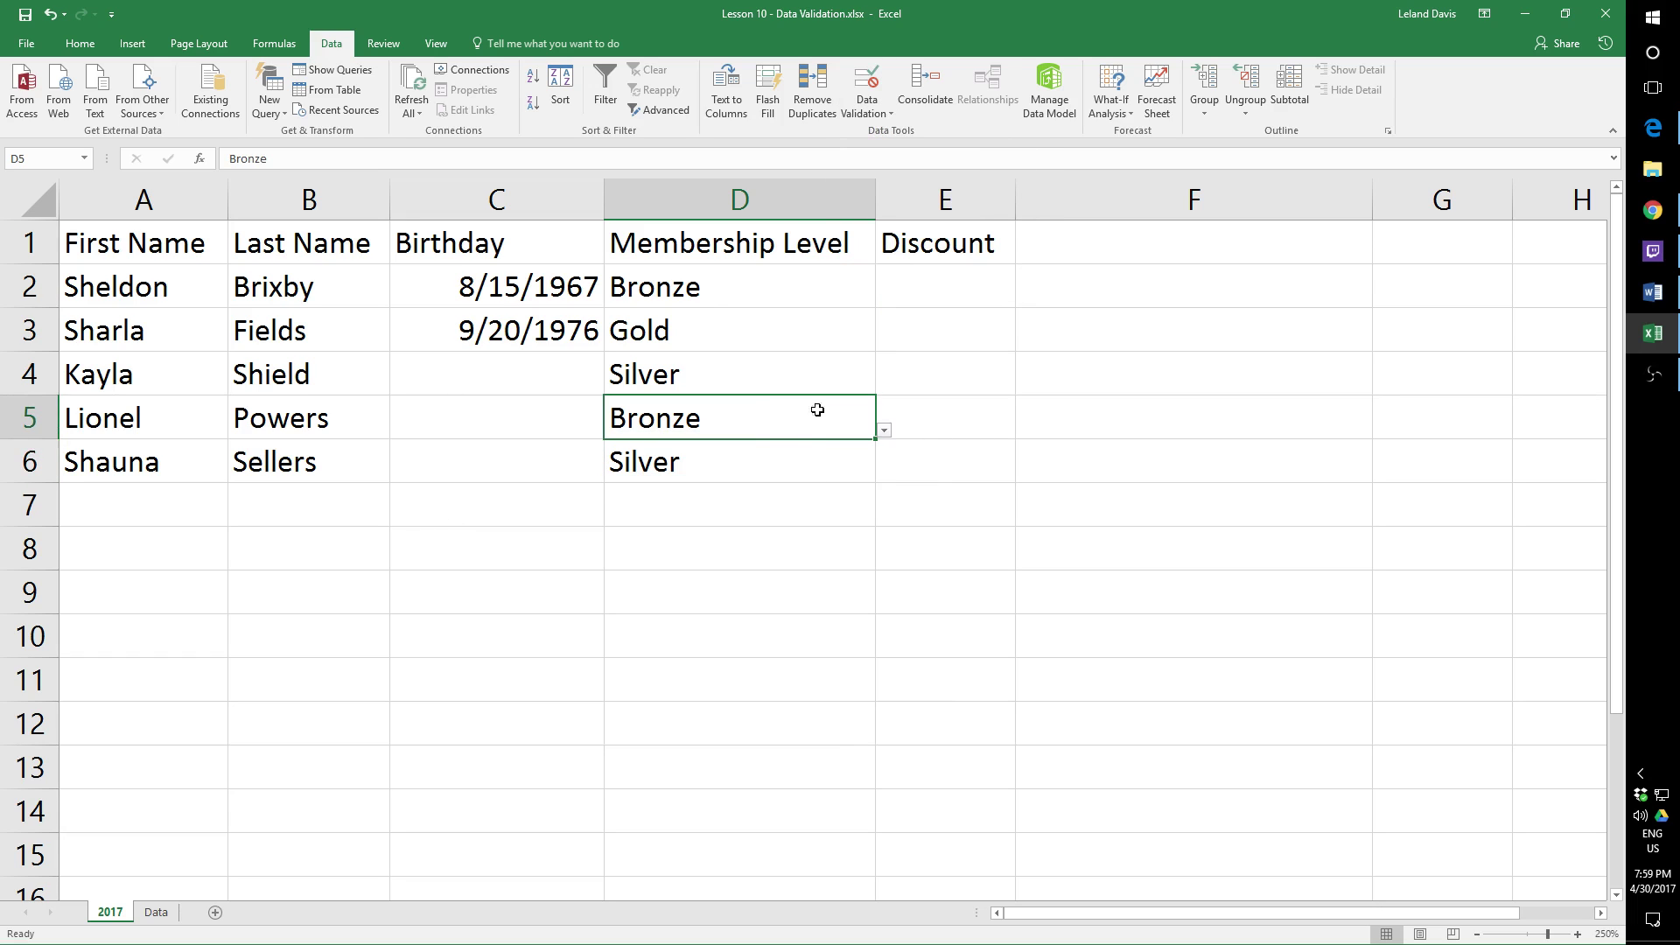
pyautogui.click(785, 293)
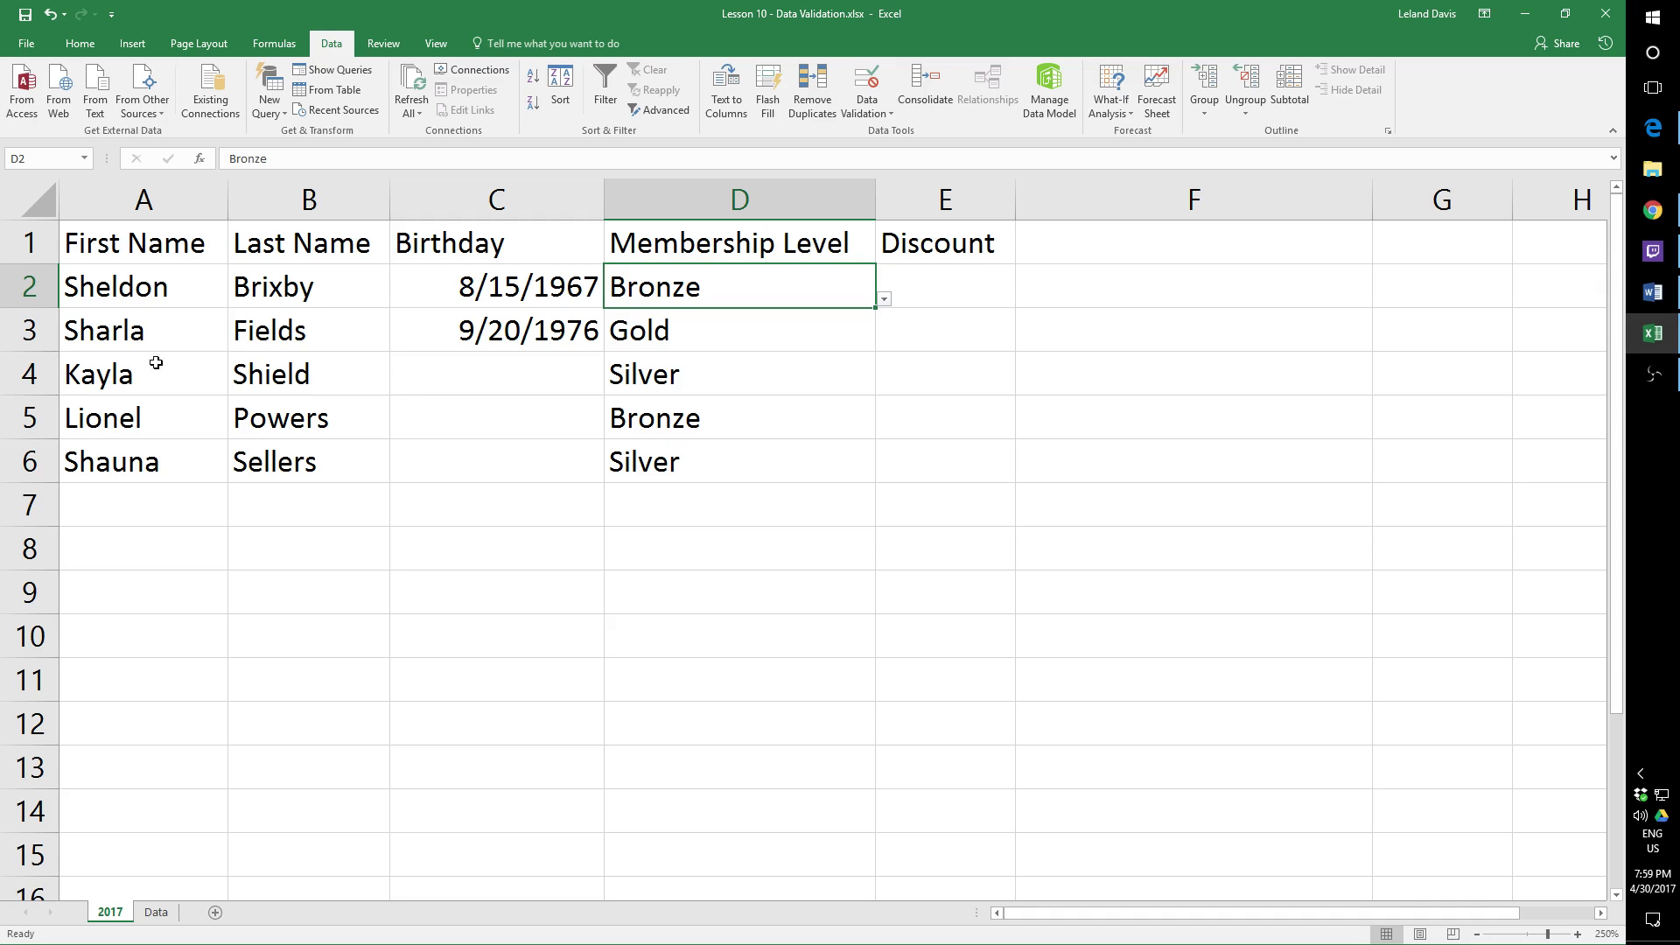
pyautogui.hotkey('alt', 'Tab')
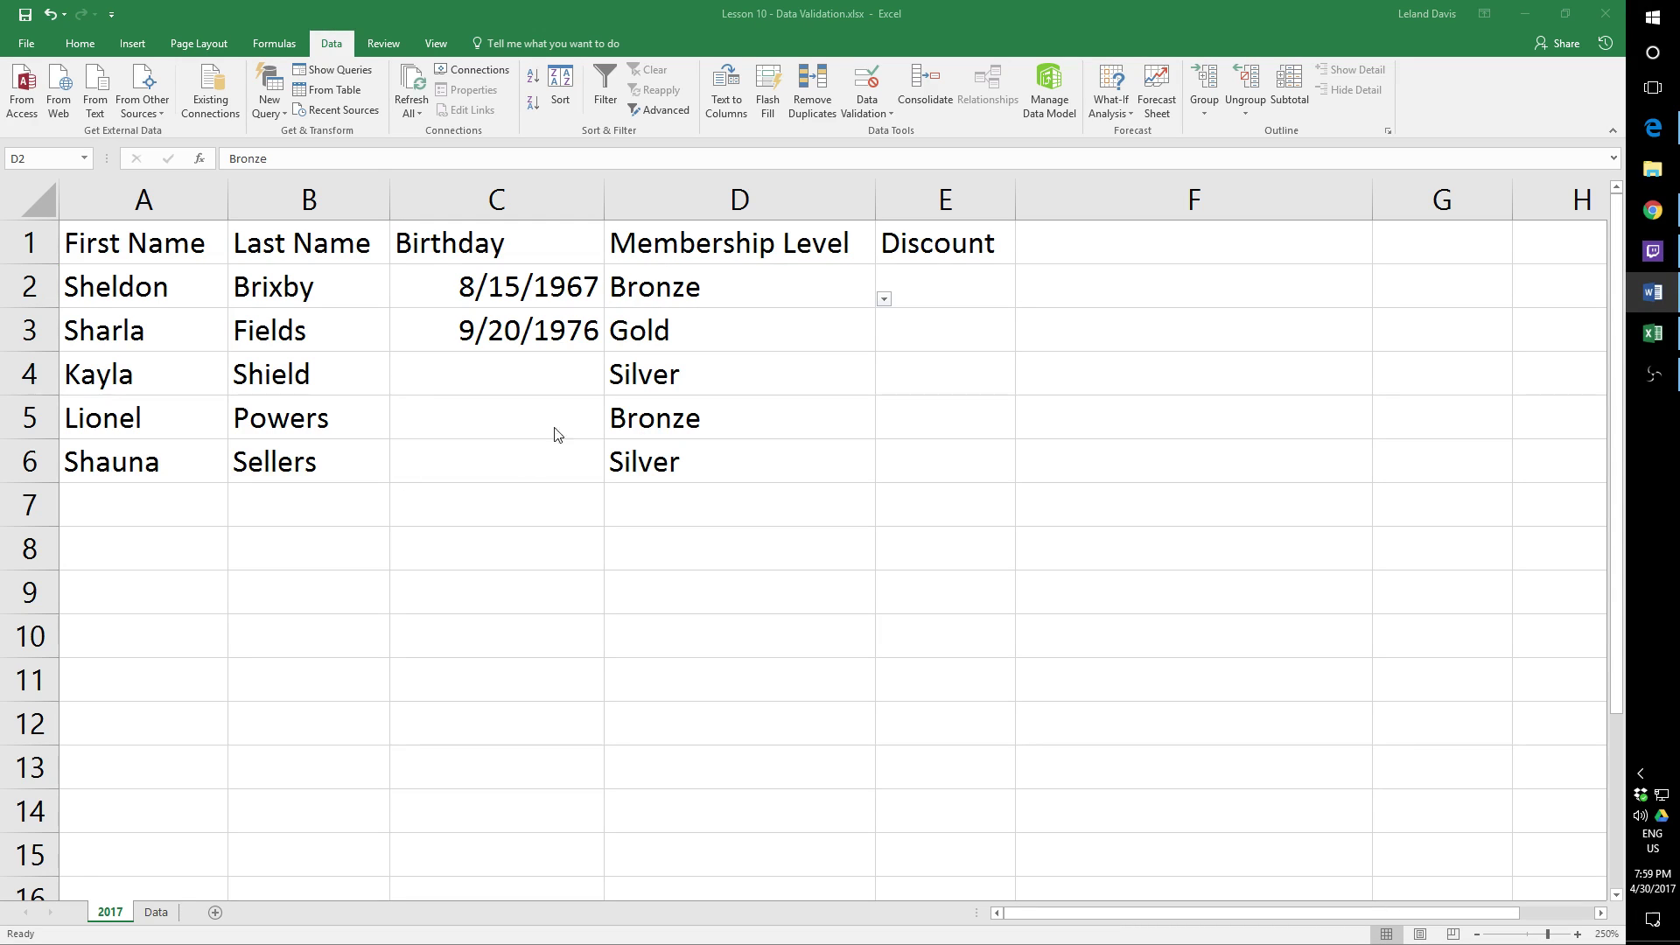
pyautogui.hotkey('alt', 'Tab')
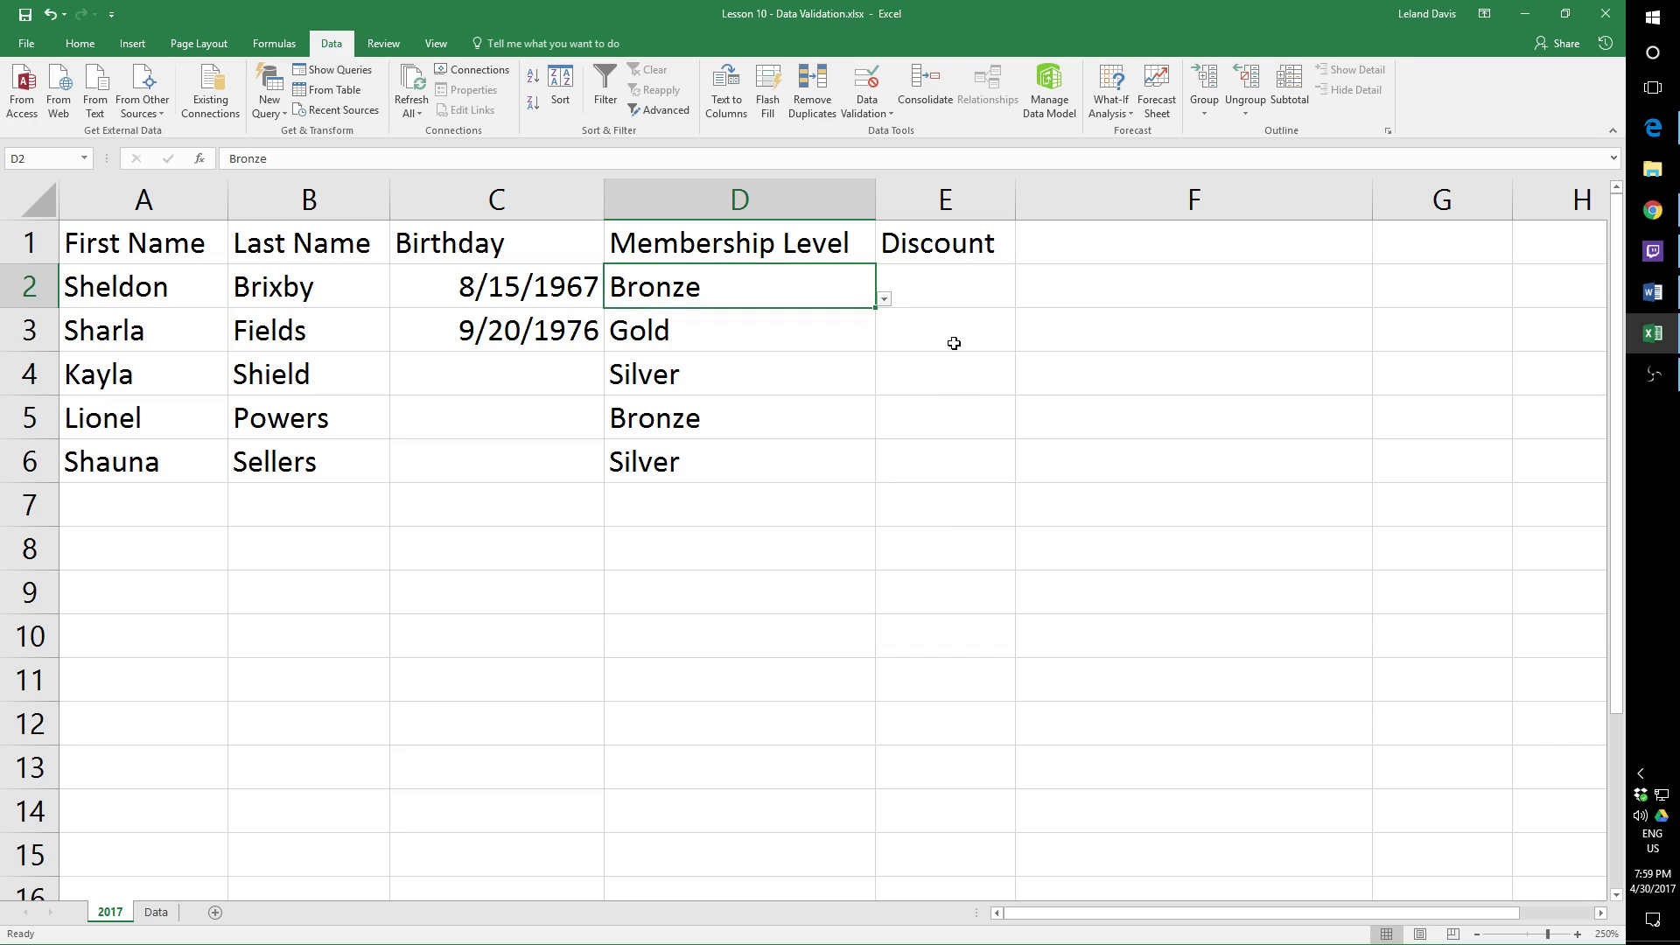
pyautogui.click(957, 286)
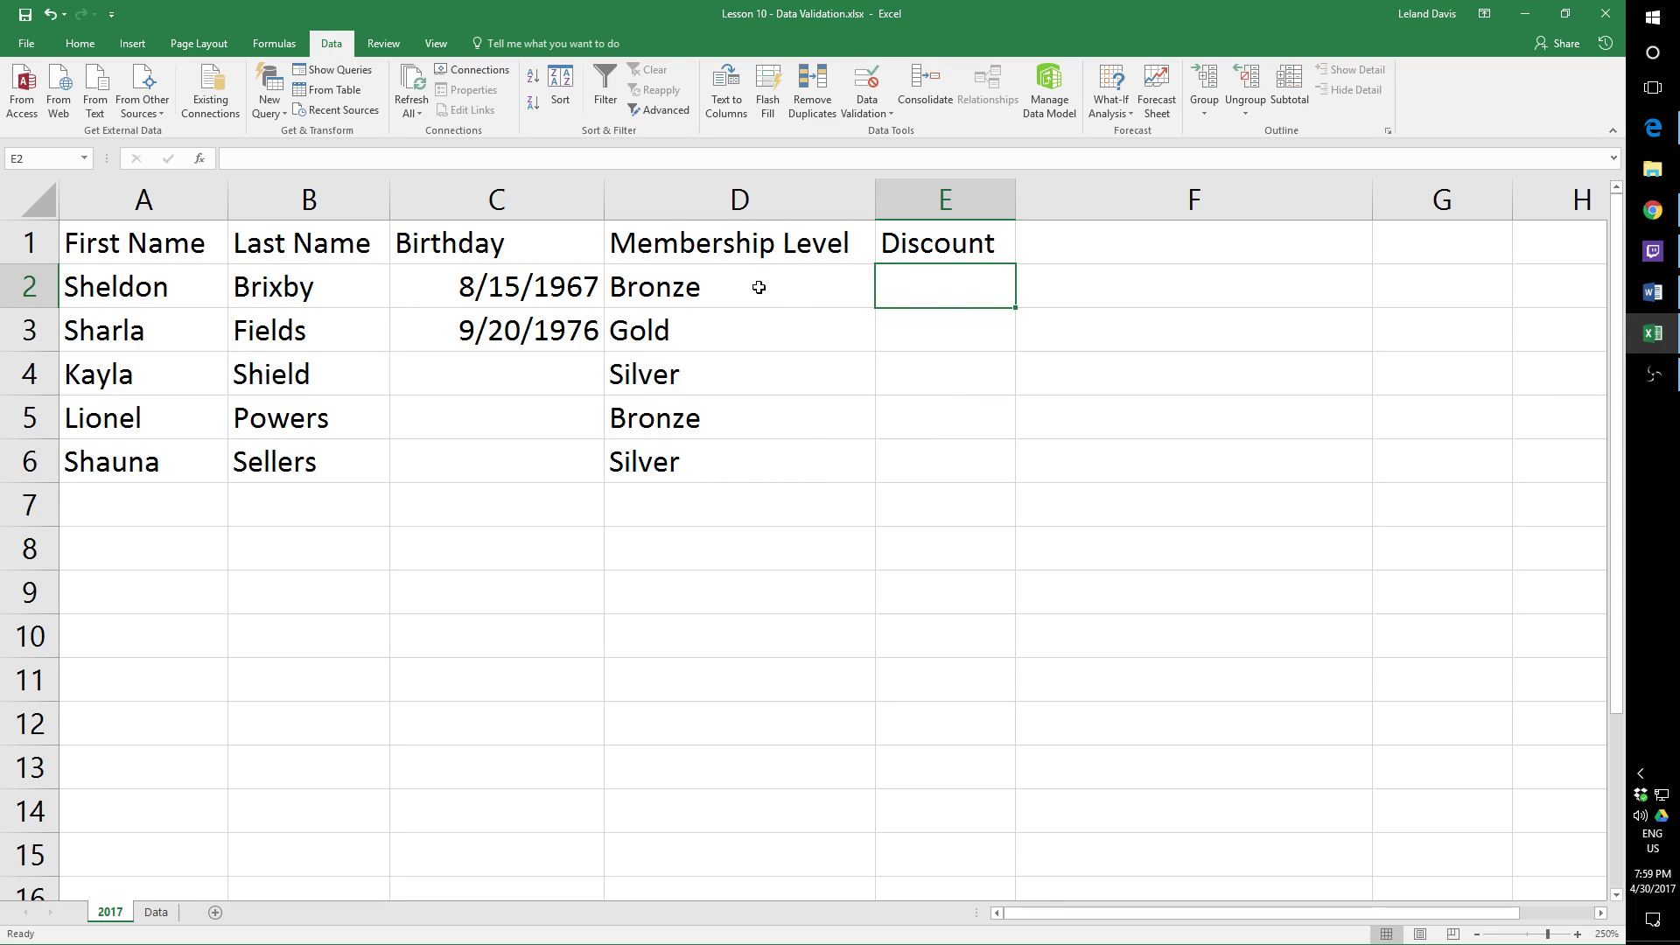
# Step: Clear the Membership Level entries in D6 and D5
pyautogui.click(801, 470)
pyautogui.press('Delete')
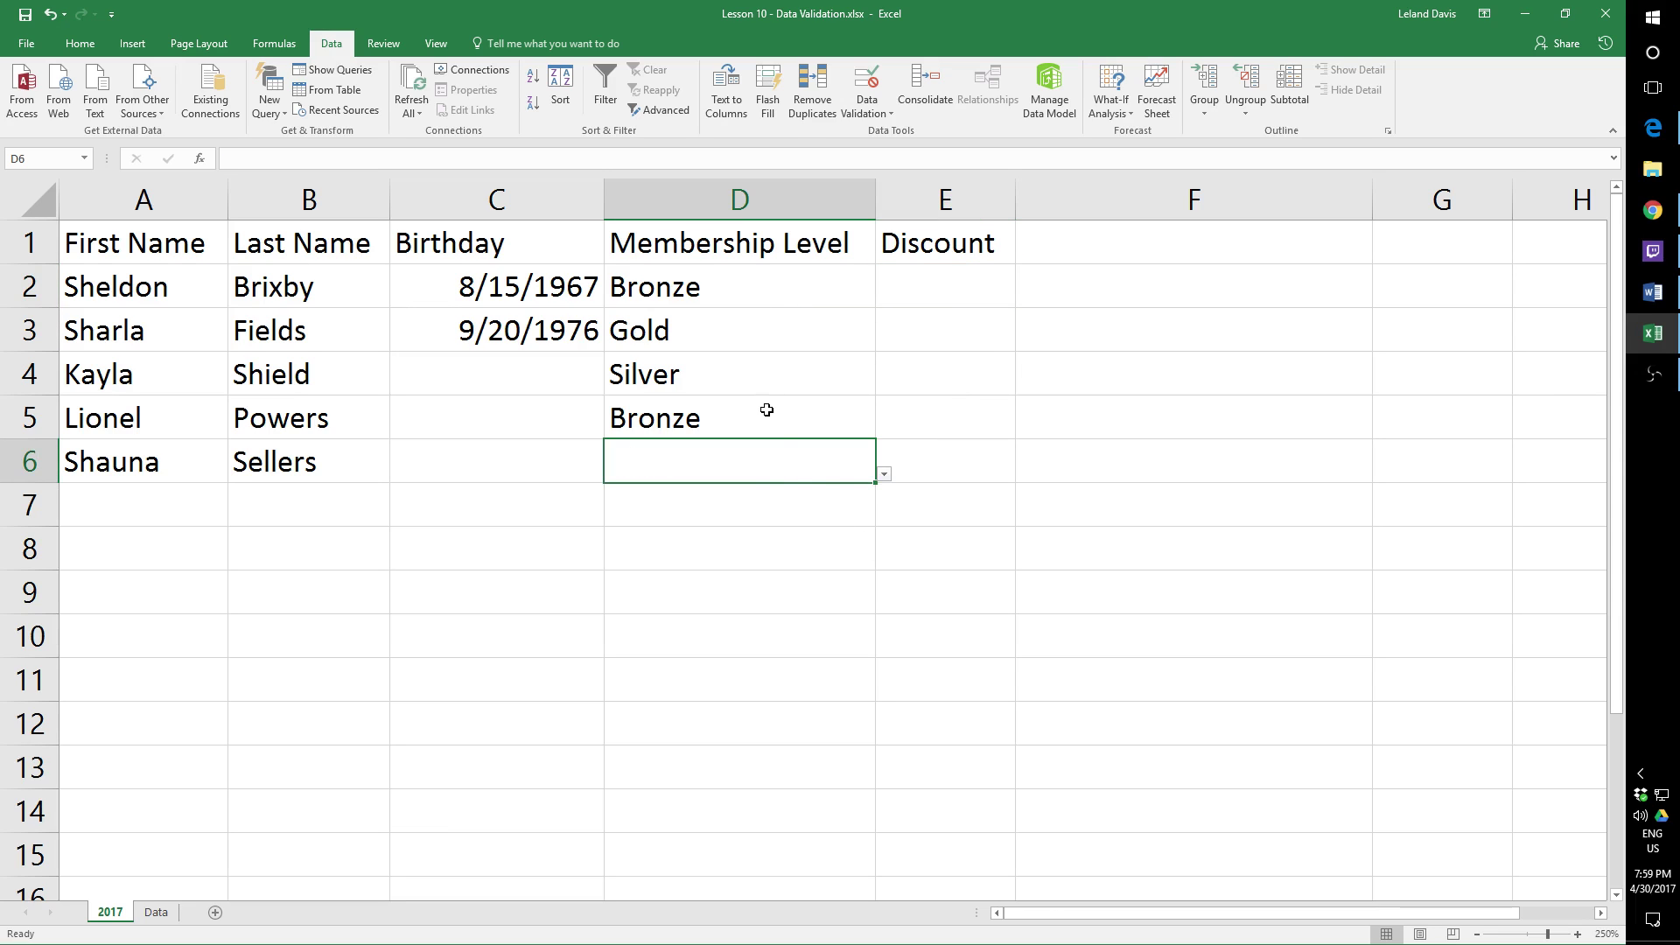
pyautogui.click(769, 419)
pyautogui.press('Delete')
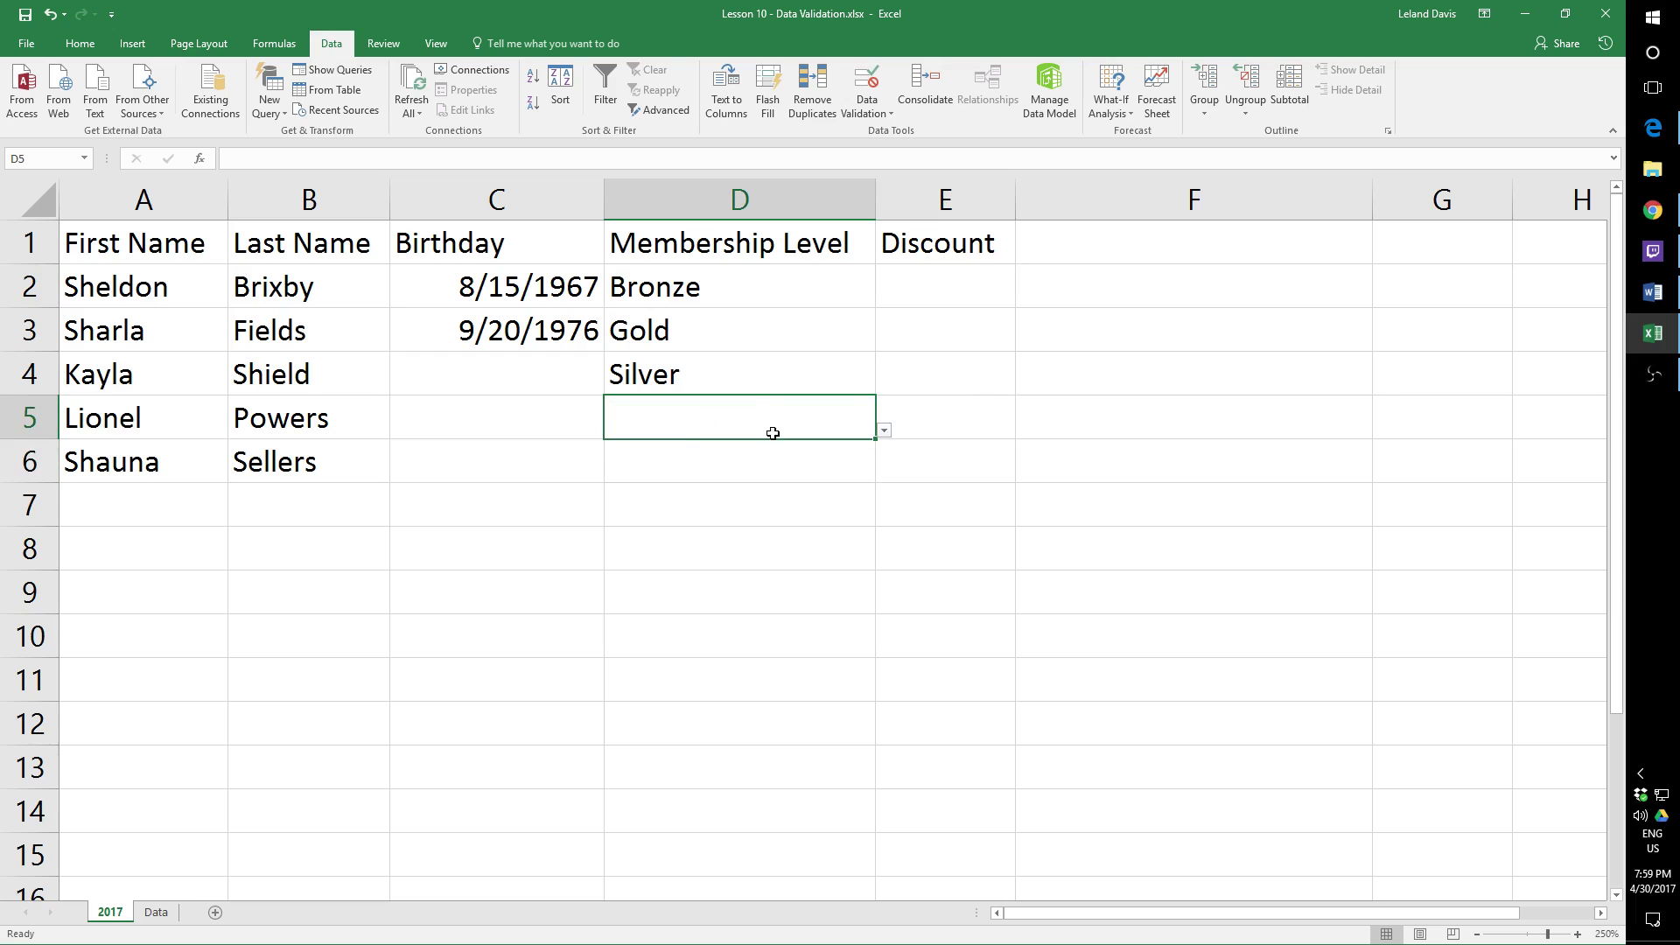
# Step: Widen the Discount column and start an IF formula in E2 that returns 10% when D2 equals "Bronze"
pyautogui.click(924, 292)
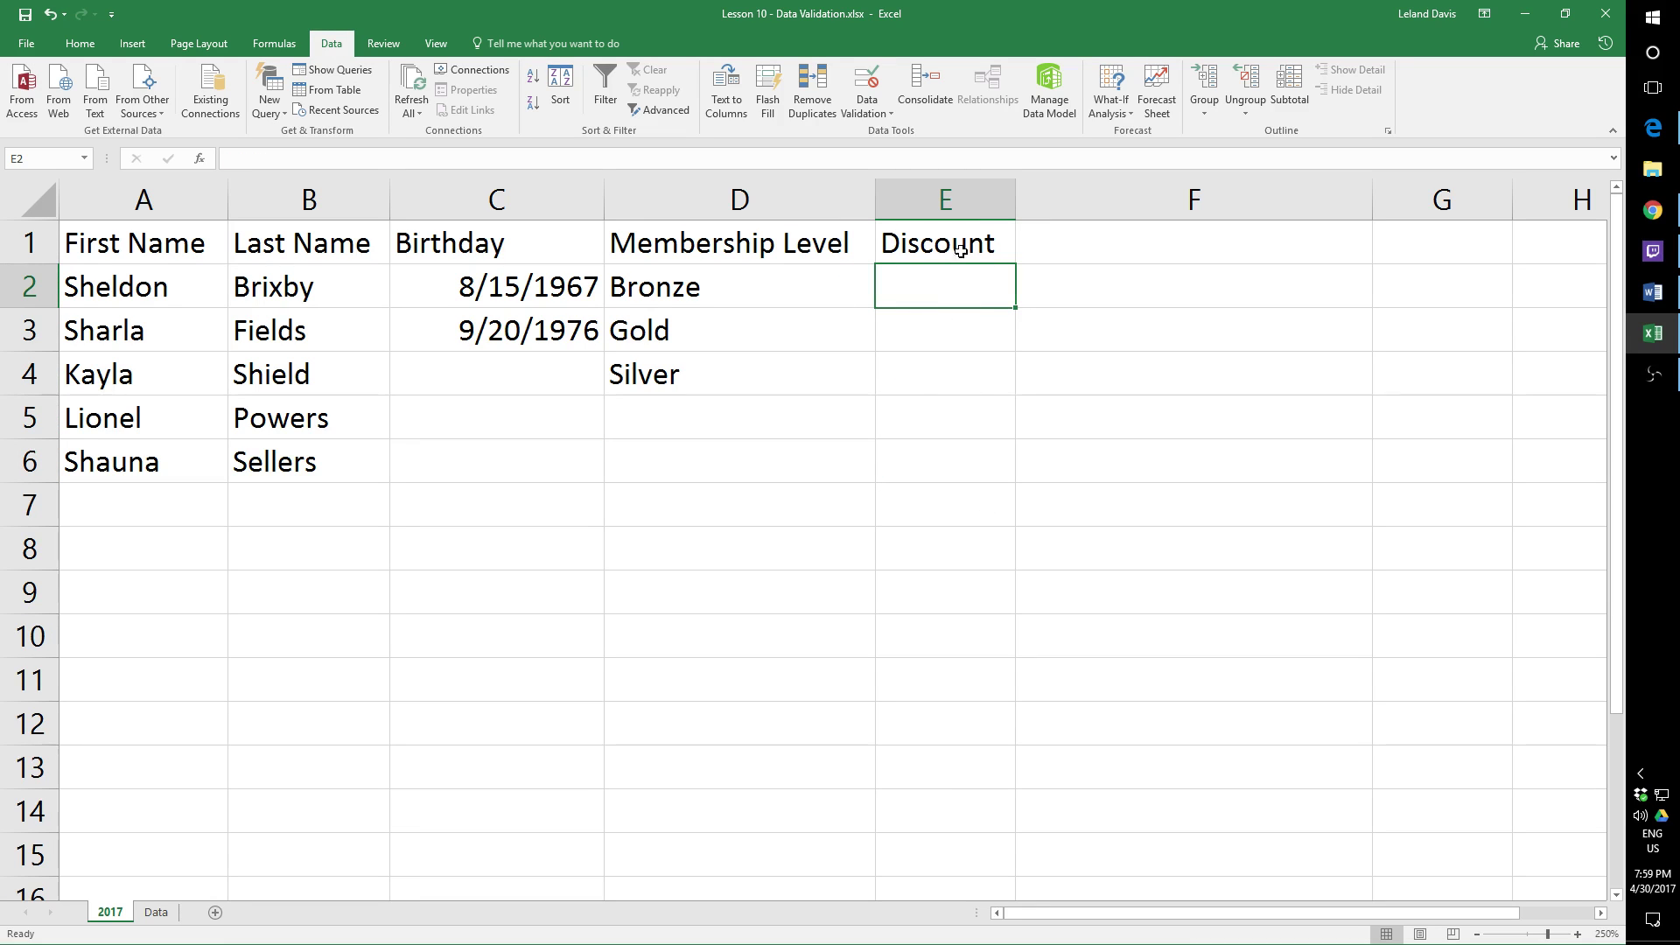
pyautogui.moveTo(1016, 201); pyautogui.dragTo(1086, 202)
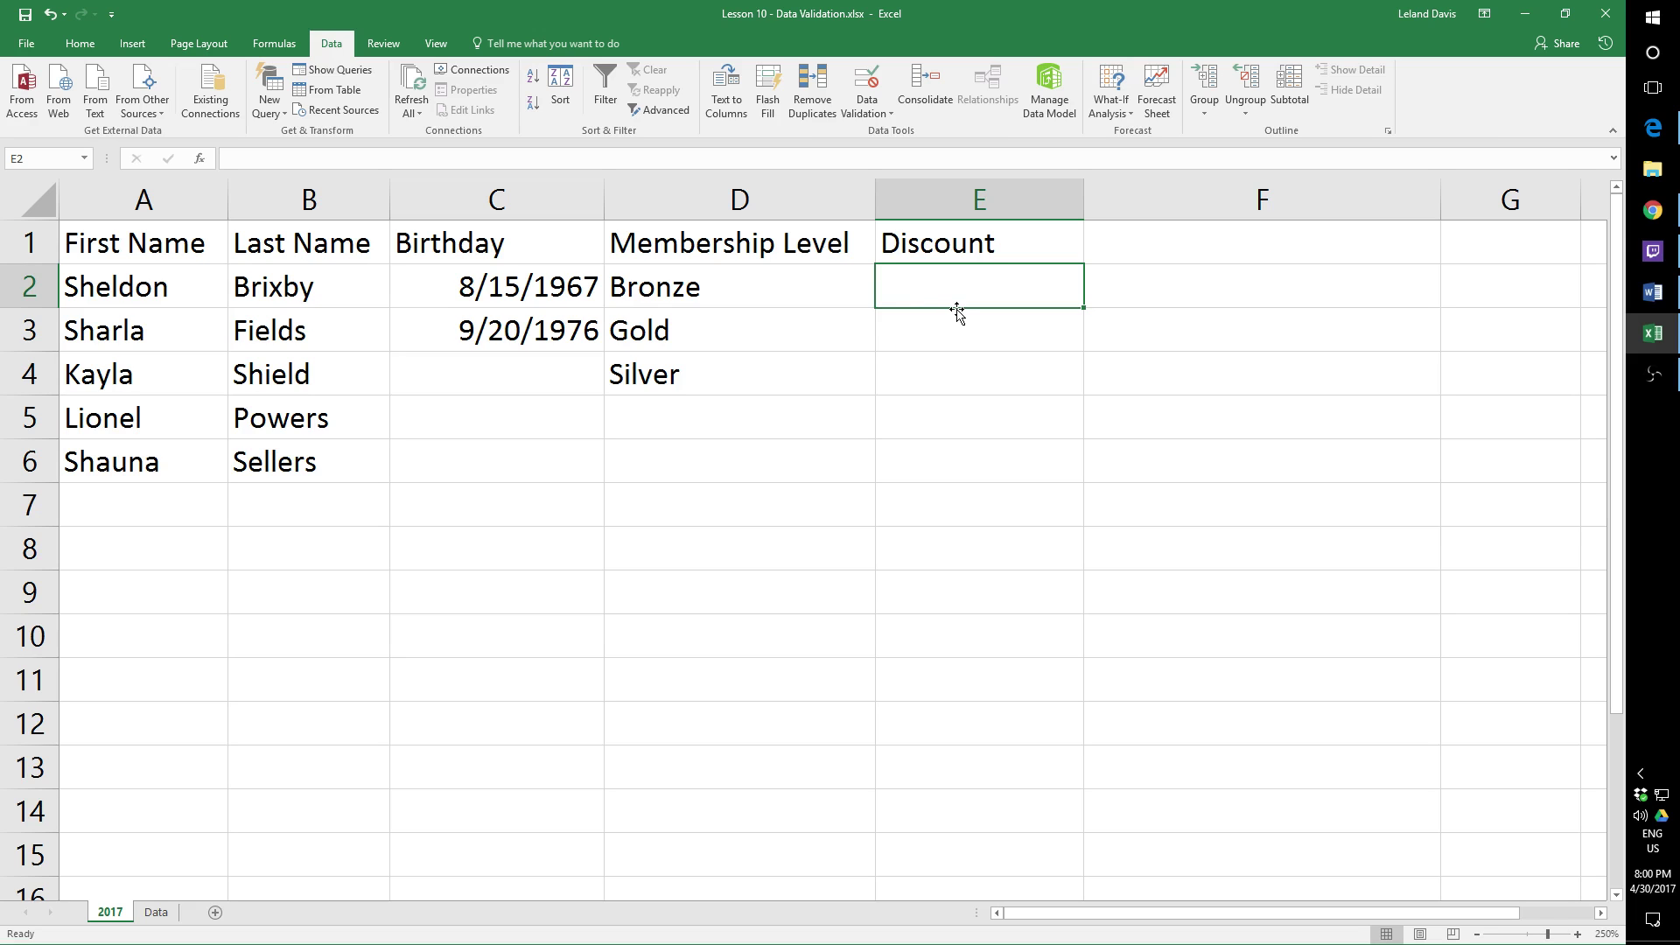
pyautogui.write('=')
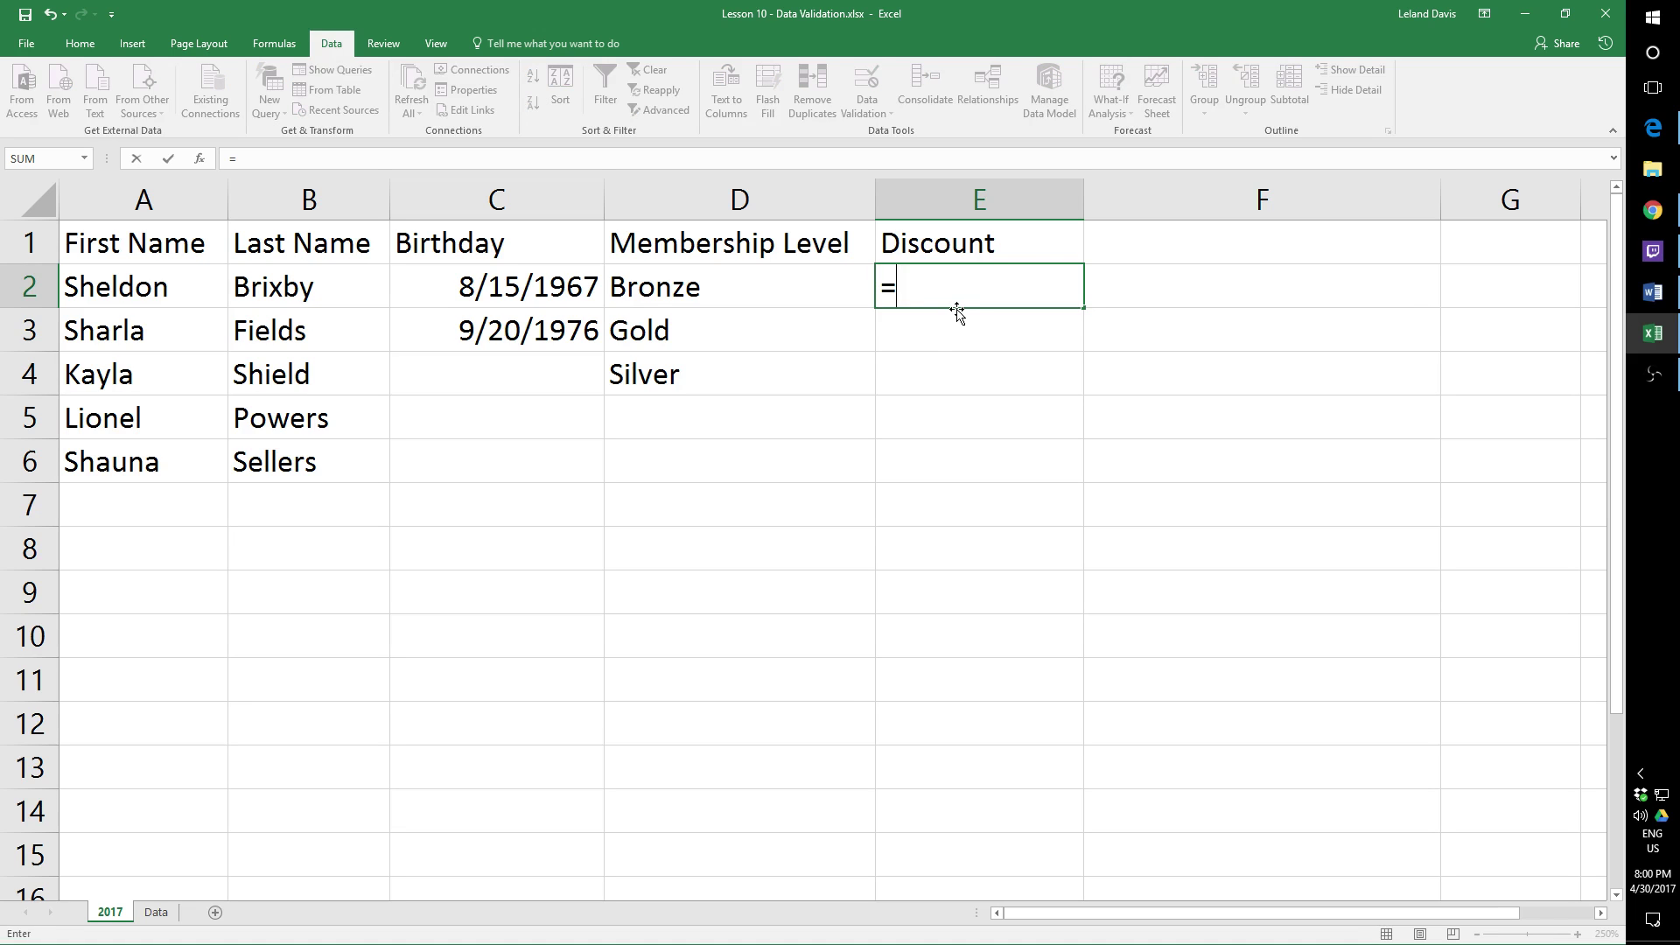
pyautogui.write('IF')
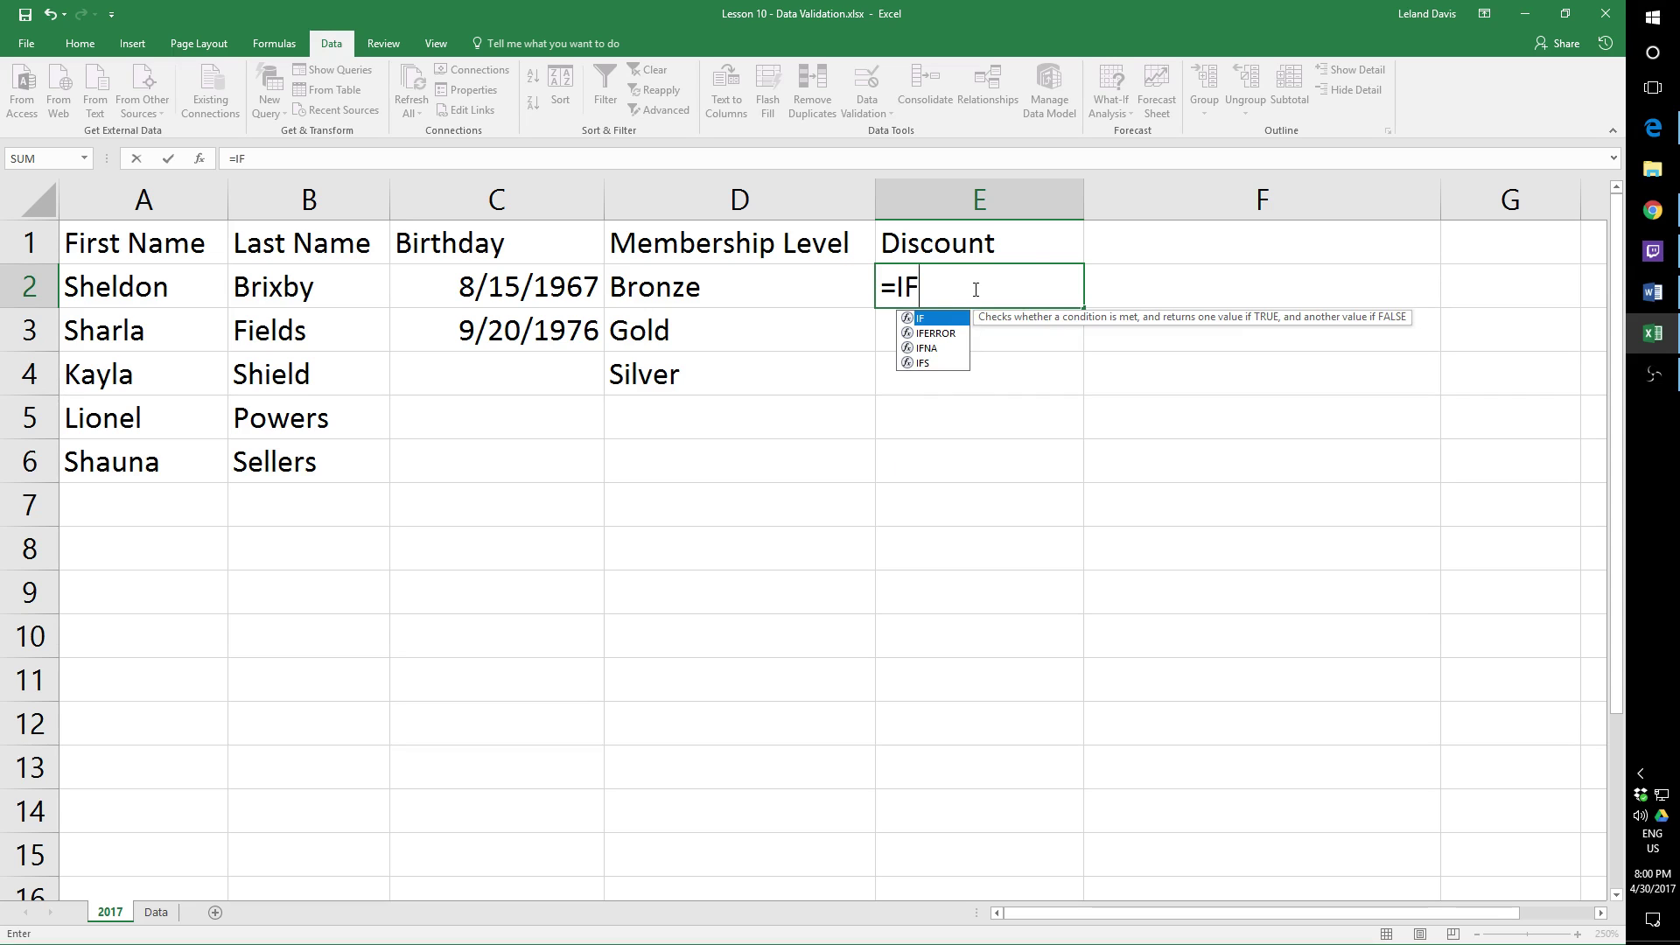
pyautogui.write('(')
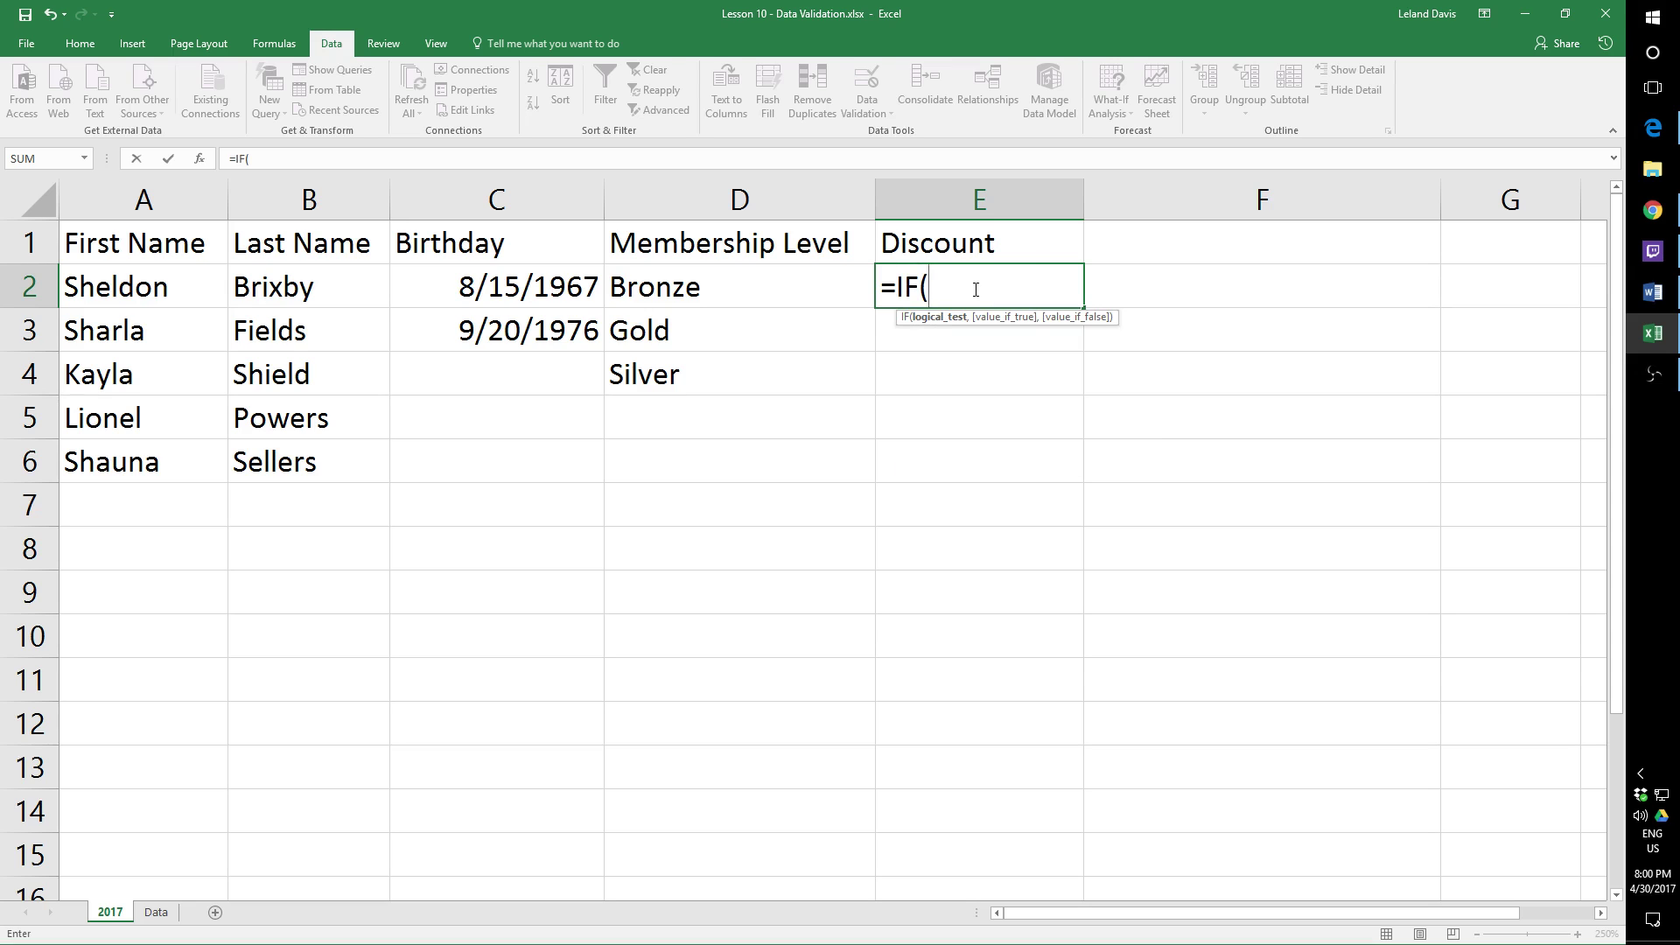
pyautogui.click(784, 293)
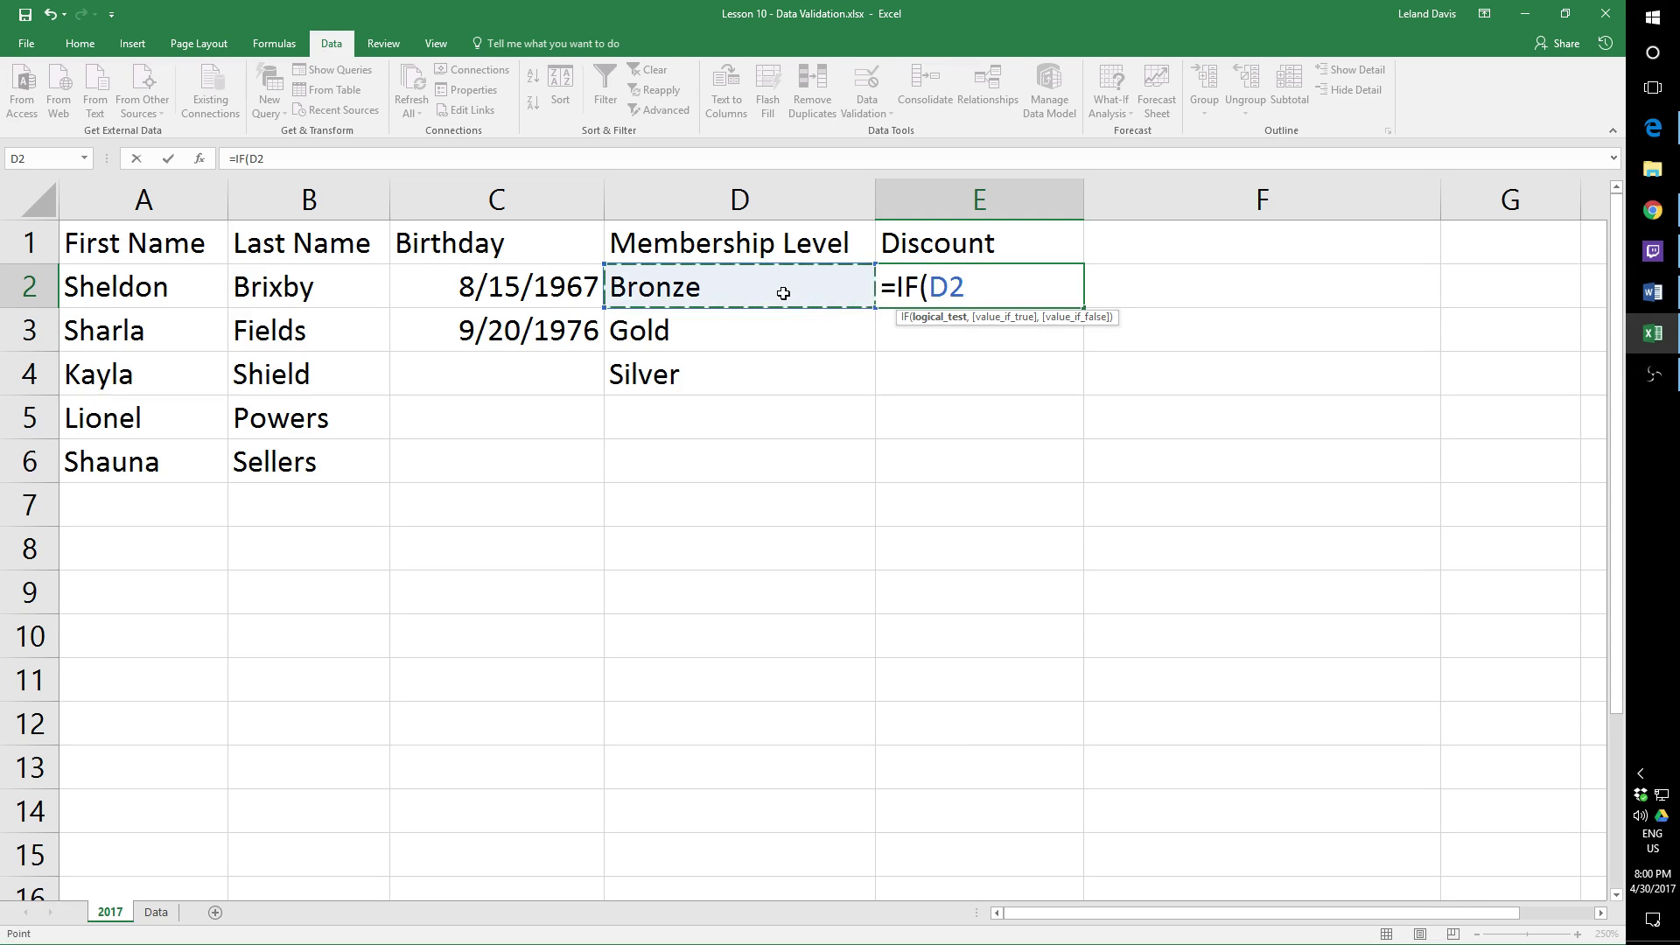
pyautogui.write('+')
pyautogui.press('BackSpace')
pyautogui.write('=B')
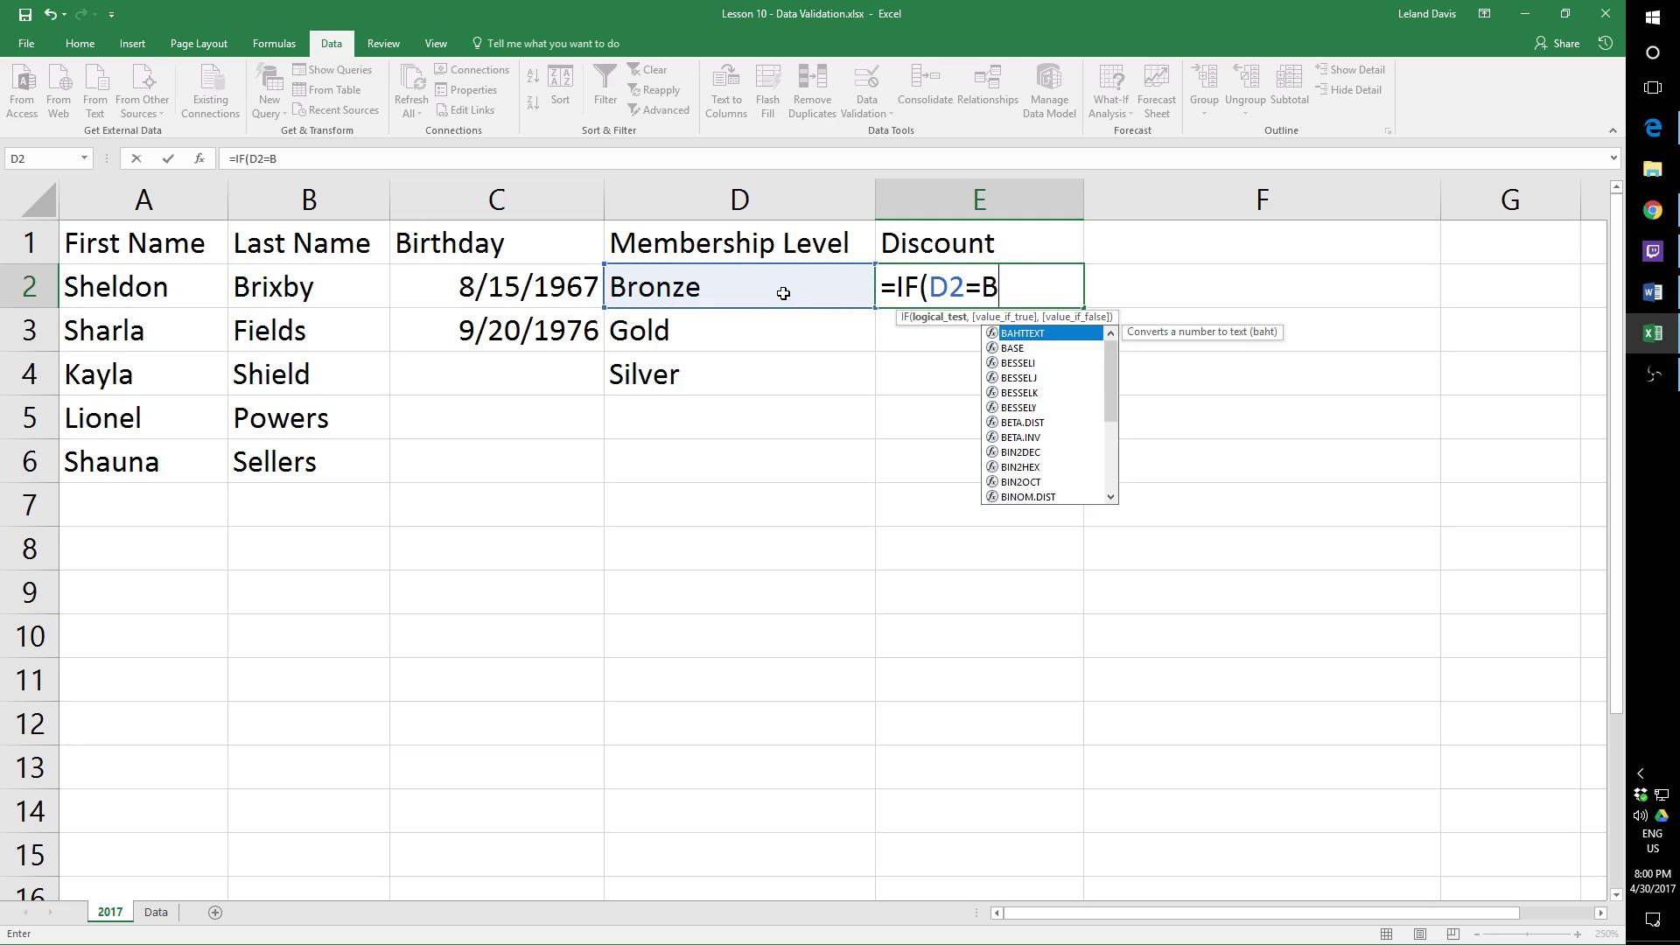
pyautogui.press('BackSpace')
pyautogui.write('"')
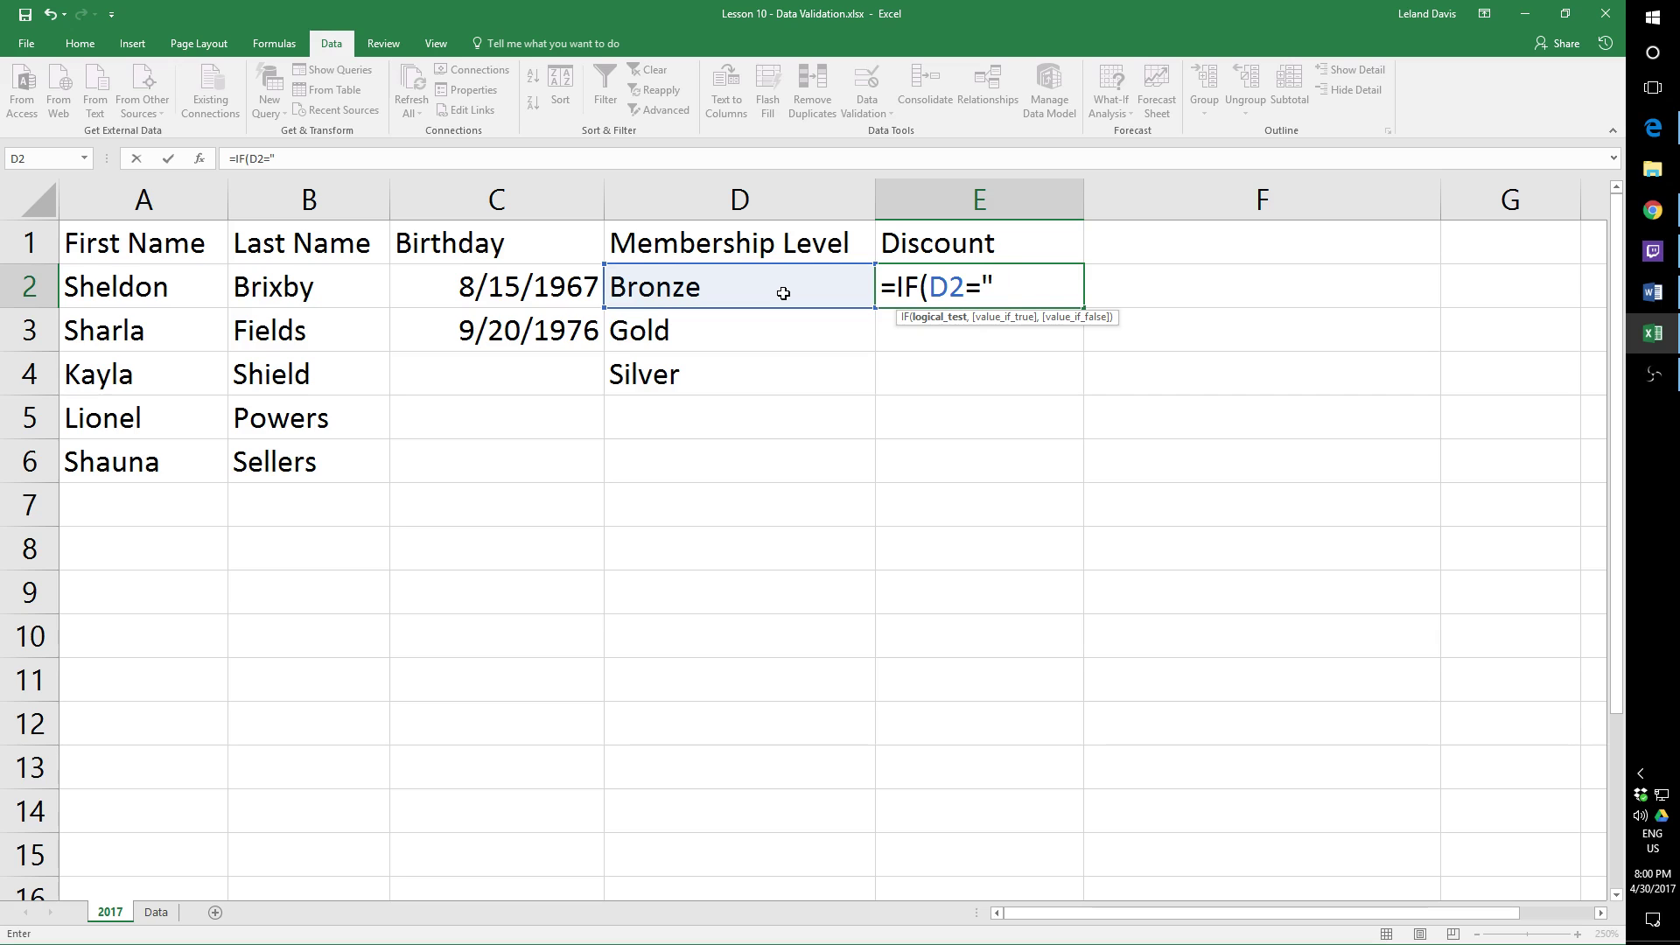
pyautogui.write('Bronze"')
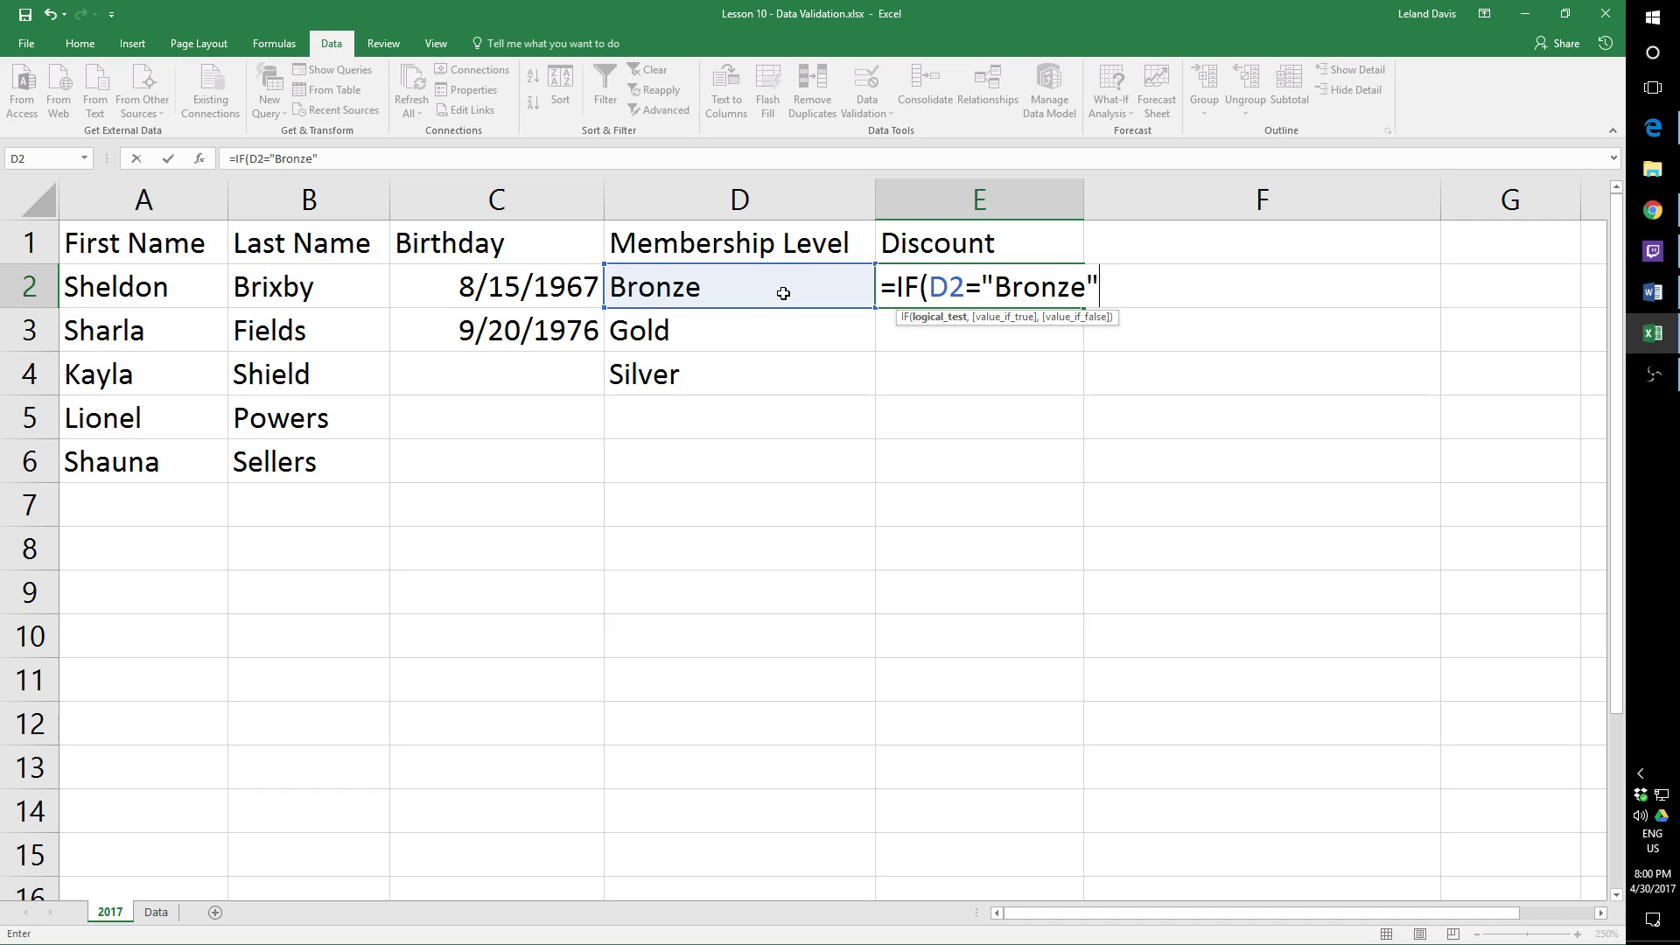
pyautogui.write(', 10%')
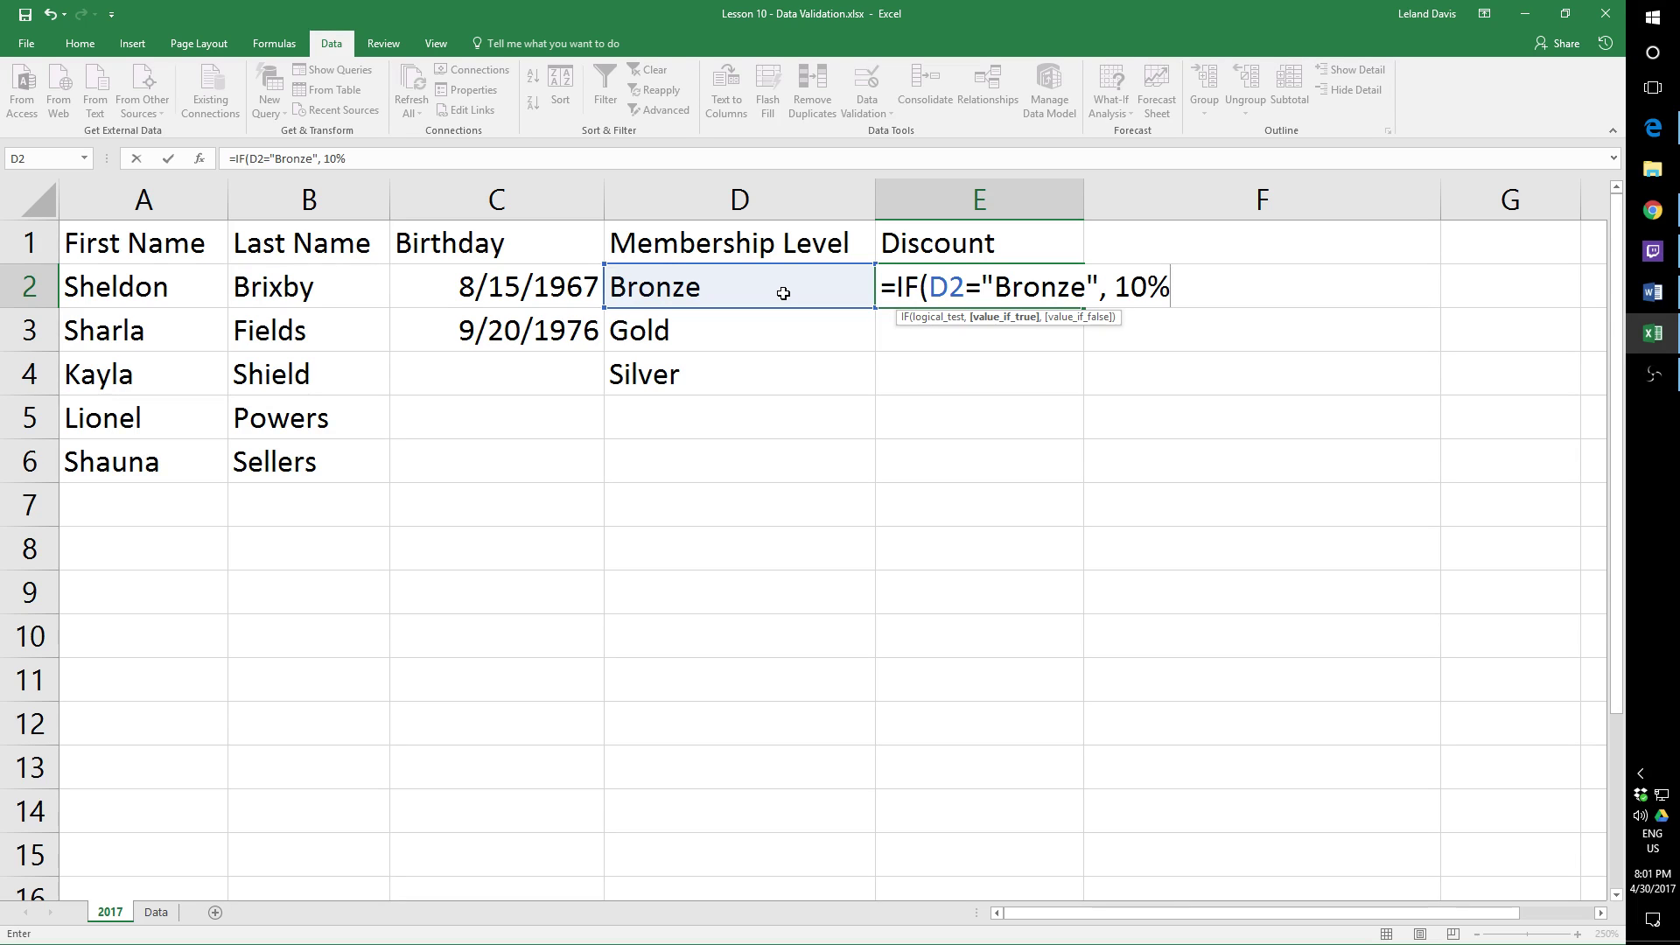
# Step: Nest a second IF in the E2 formula that returns 18% when D2 equals "Silver"
pyautogui.write(',')
pyautogui.write('IF')
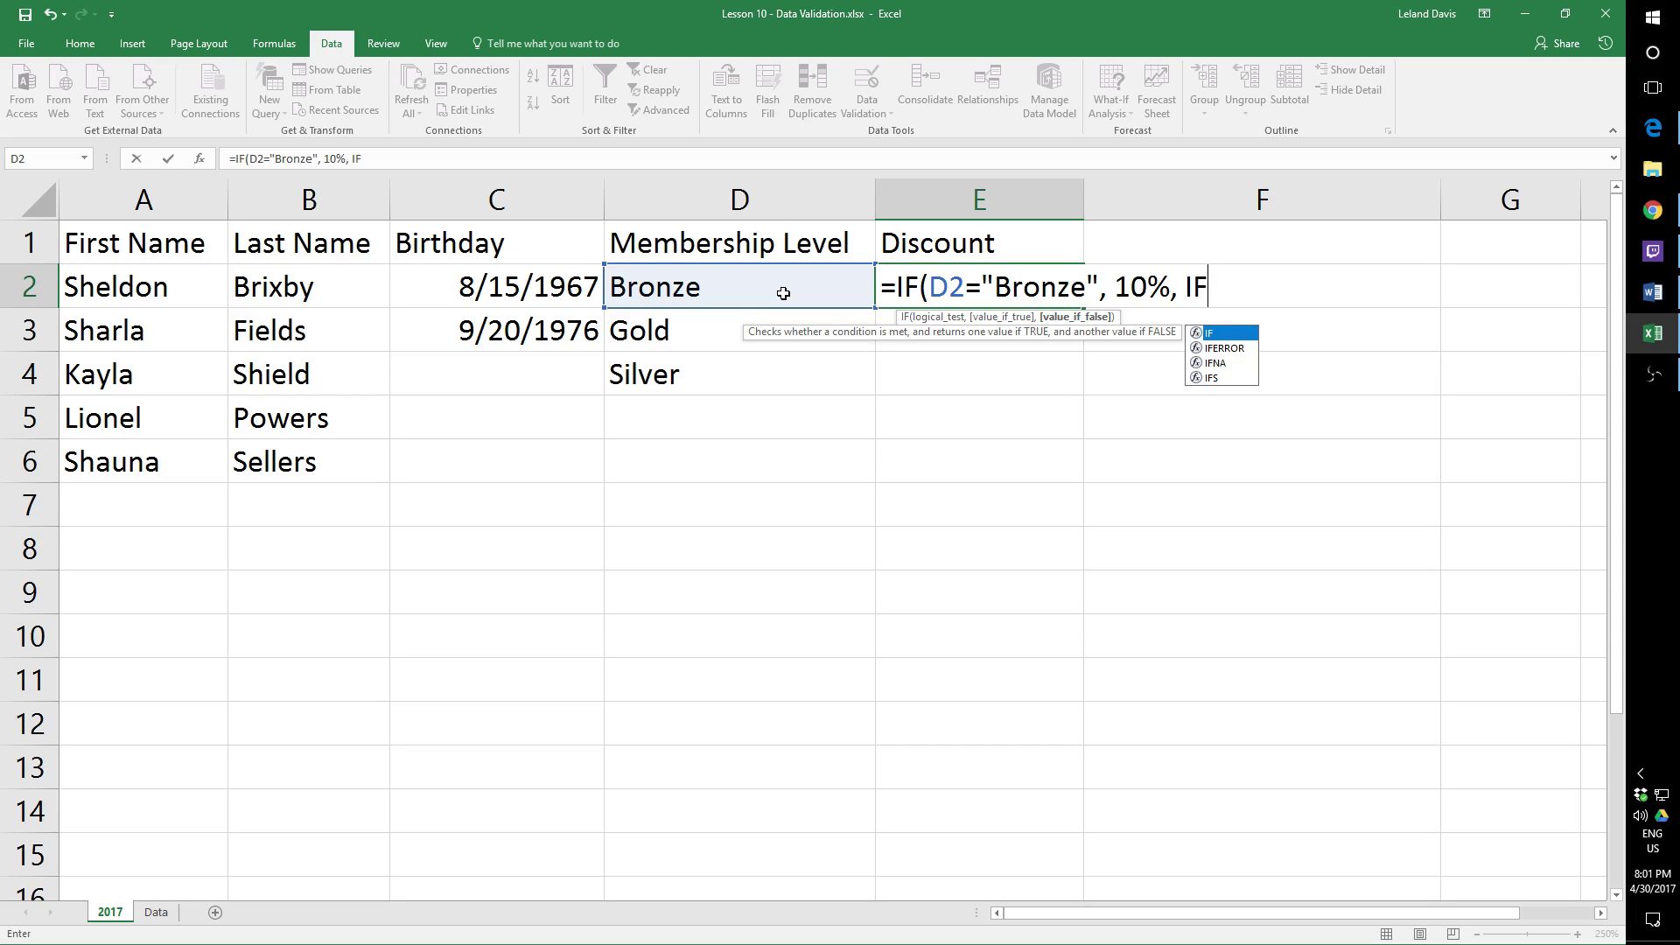
pyautogui.write('(')
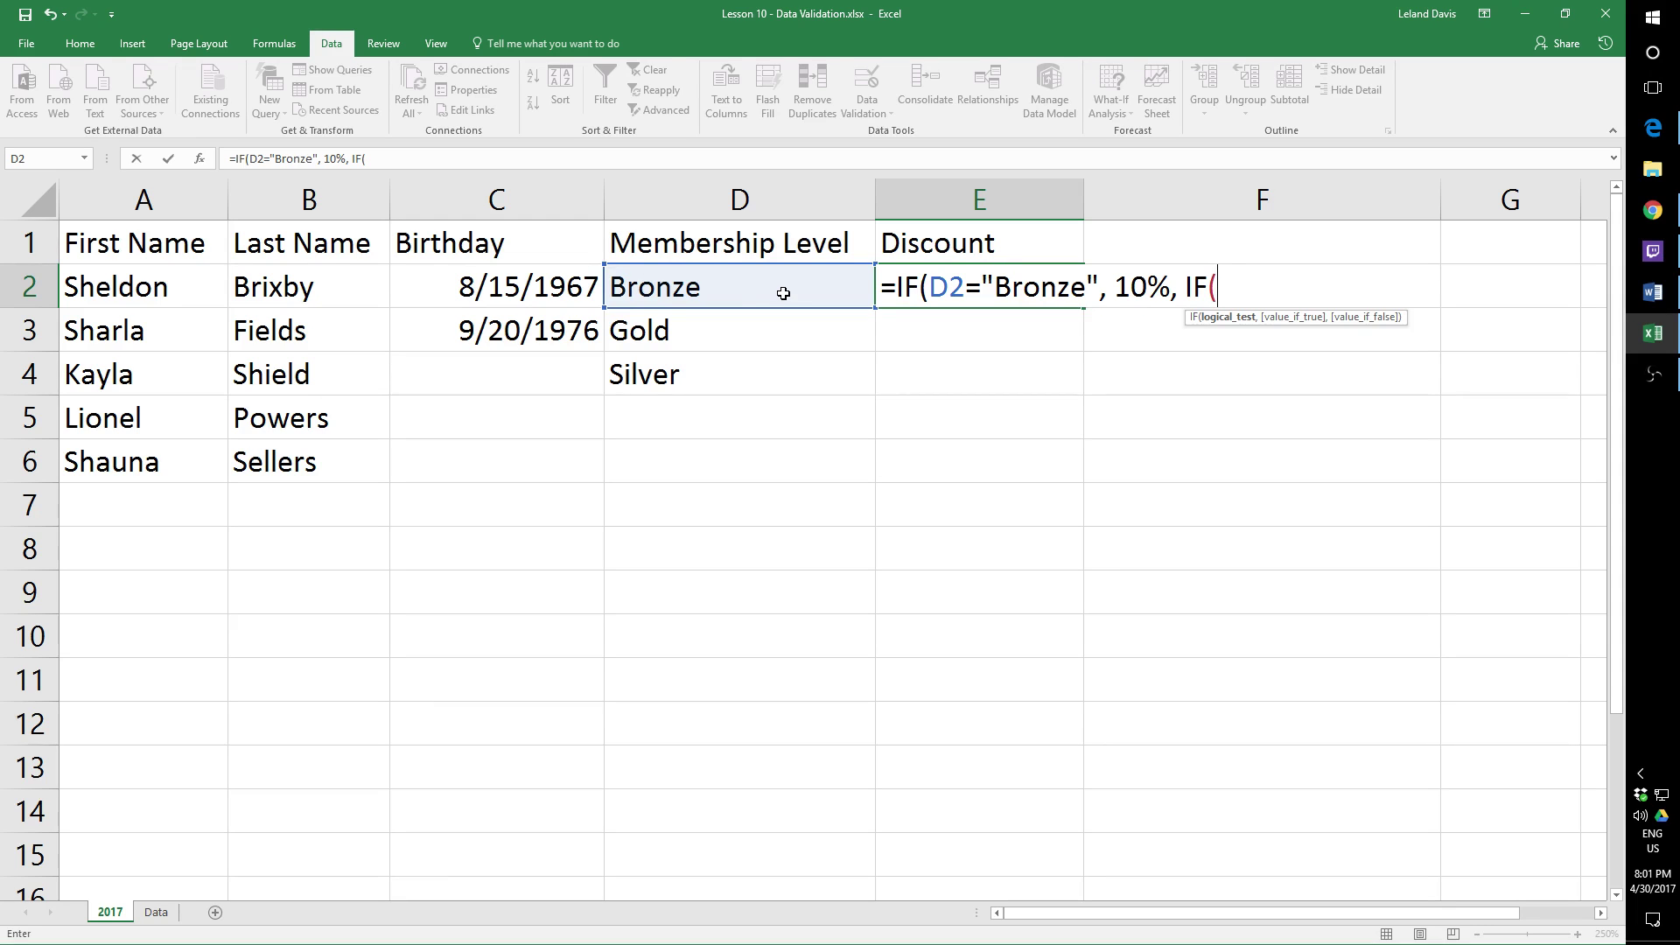
pyautogui.click(784, 294)
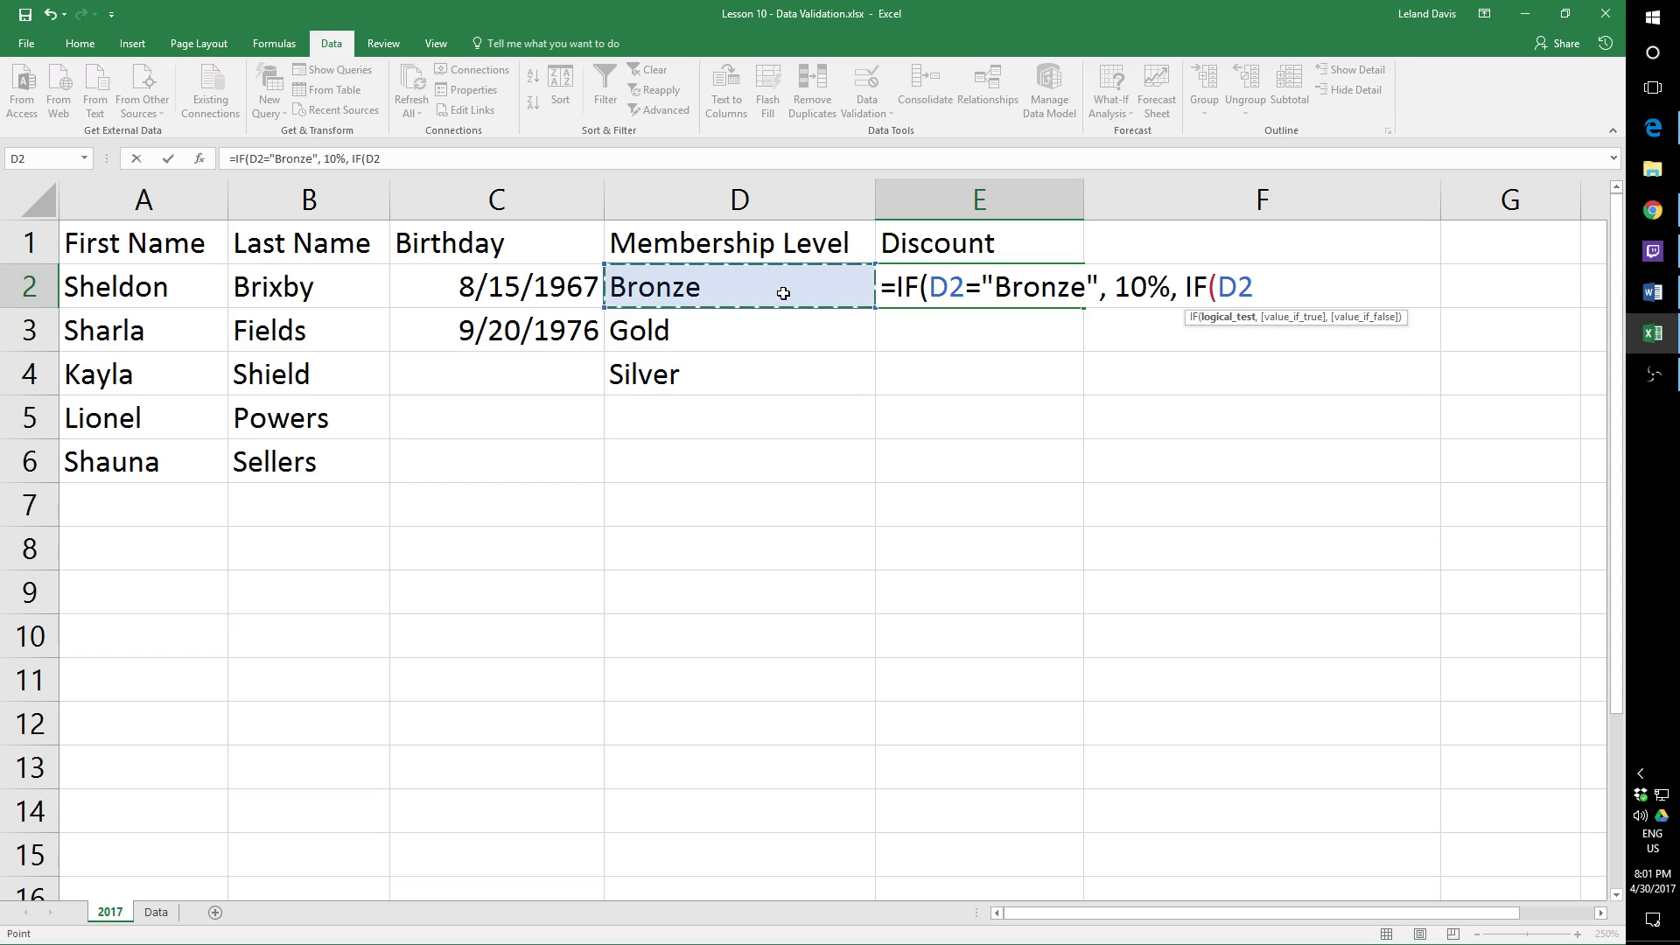
pyautogui.write('=')
pyautogui.write('"Gol')
pyautogui.press('BackSpace')
pyautogui.press('BackSpace')
pyautogui.press('BackSpace')
pyautogui.write('Silver",')
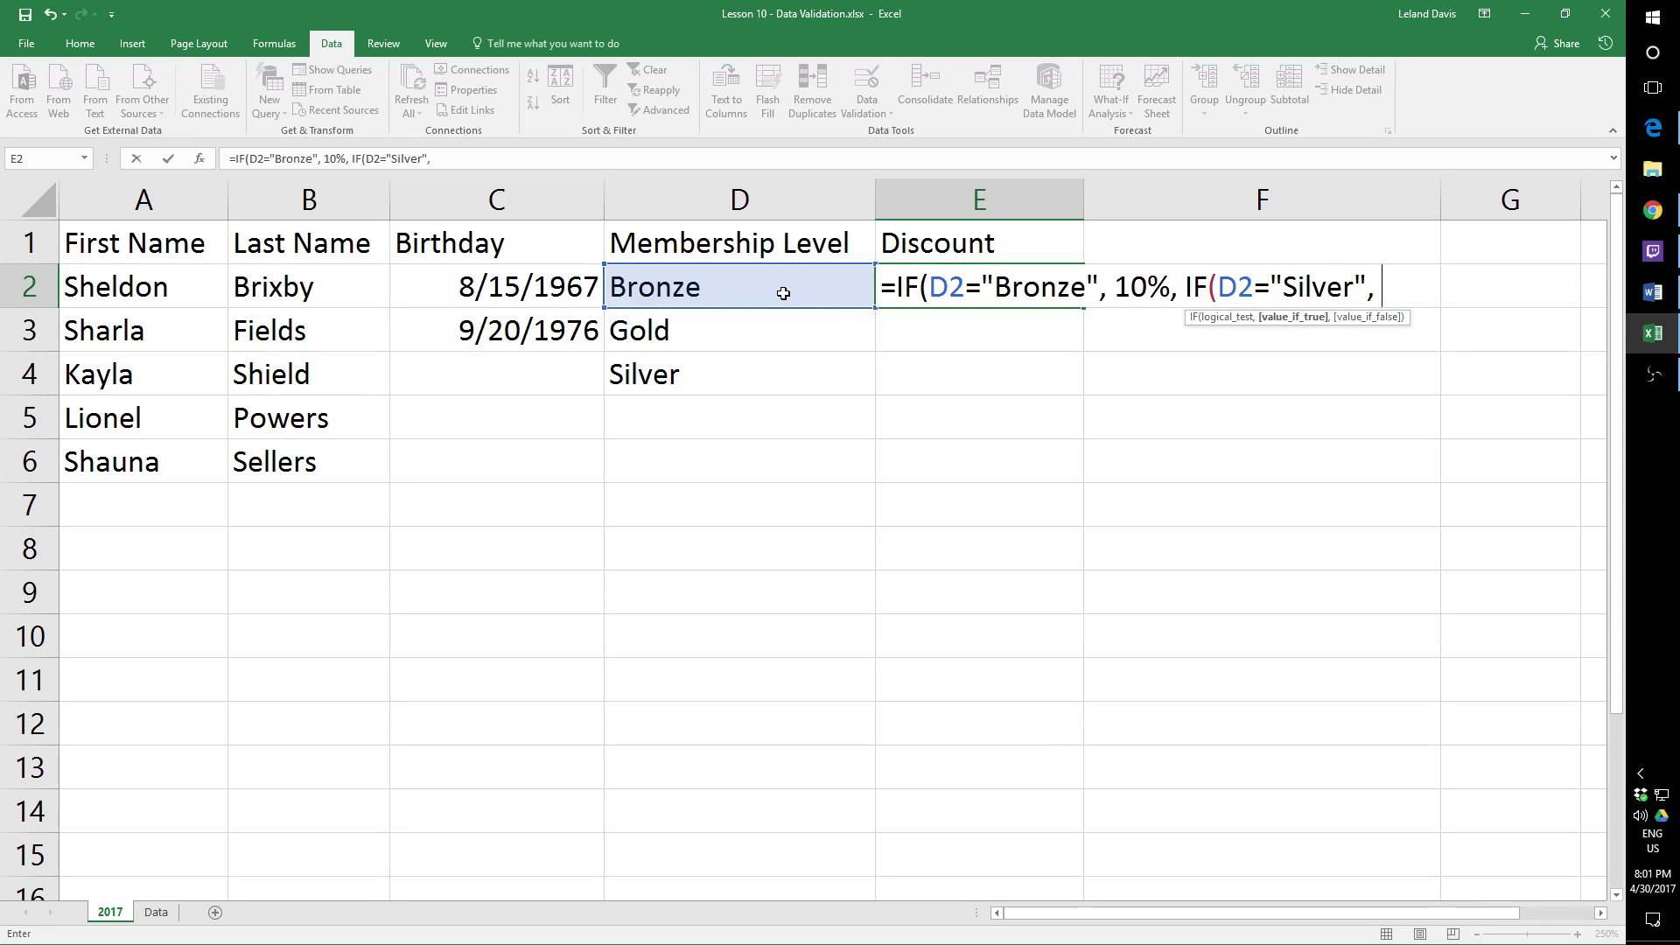
pyautogui.write(' 18%, ')
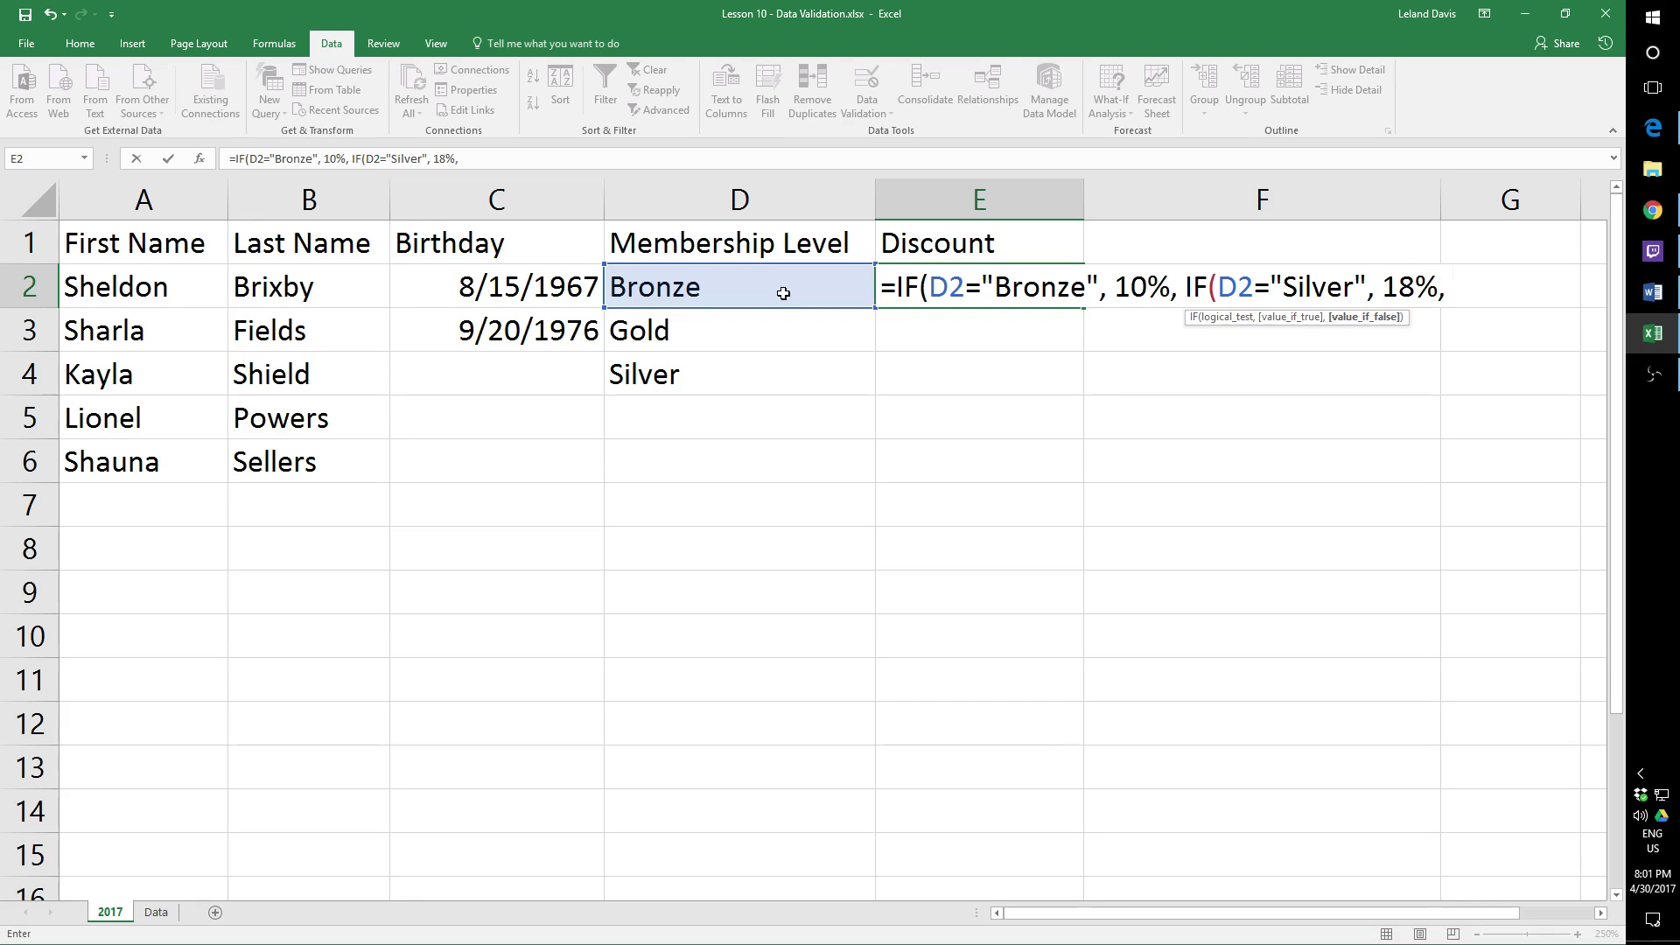
# Step: Nest a third IF returning 25% when D2 equals "Gold", close all the parentheses and enter the formula in E2
pyautogui.write('IF')
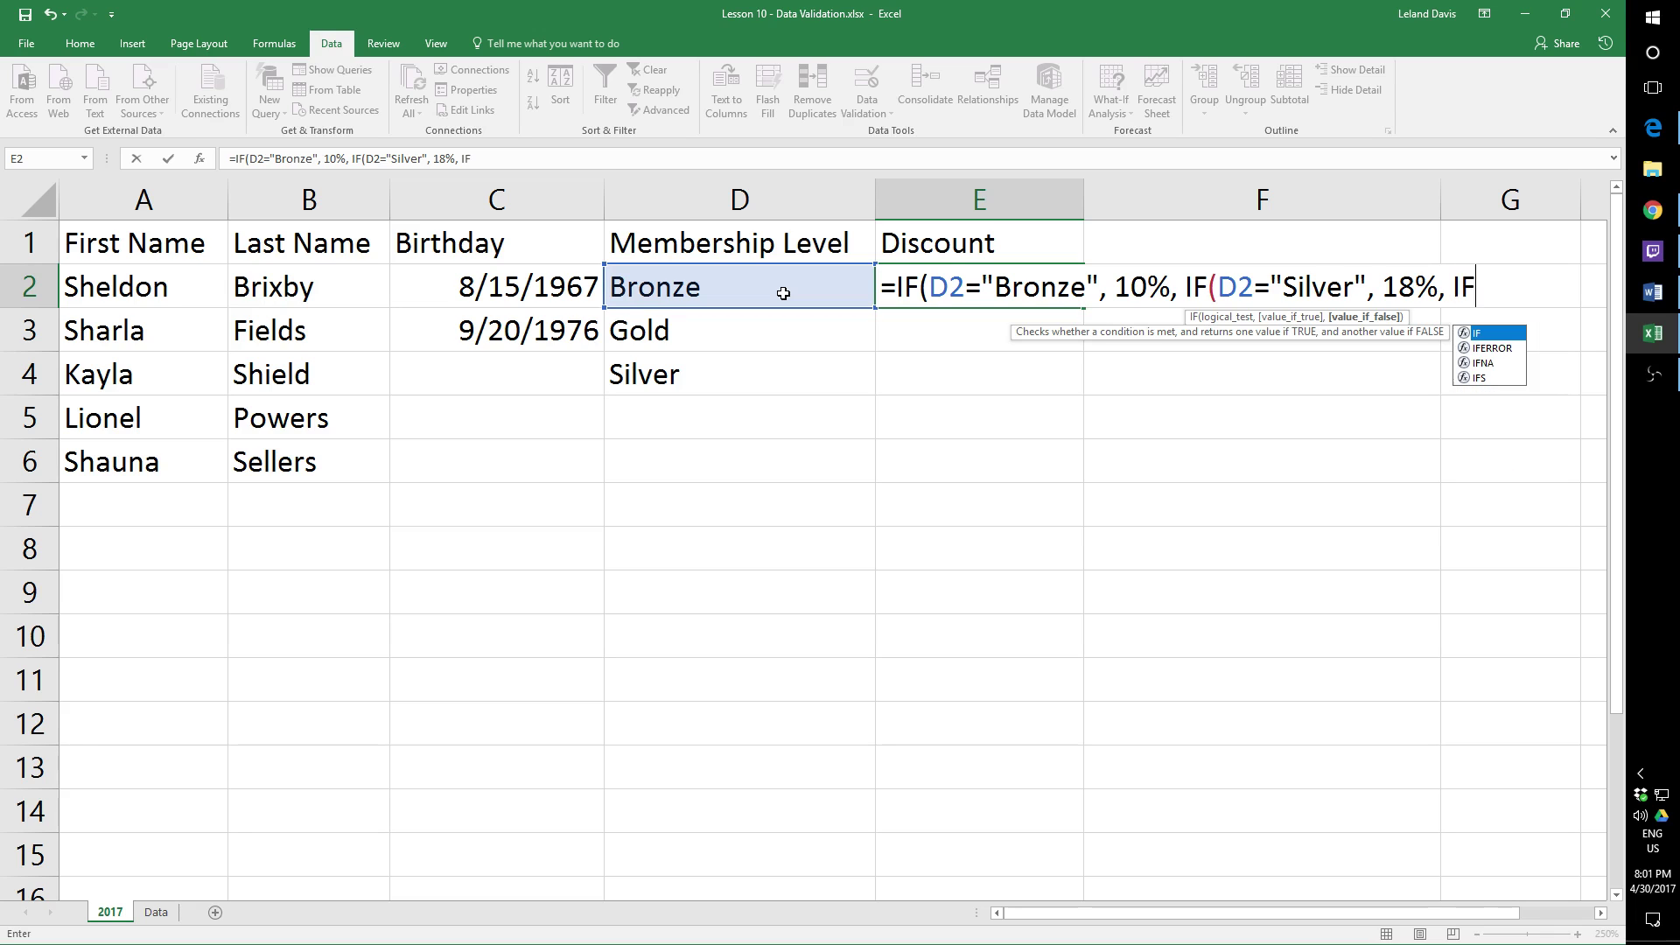
pyautogui.press('Return')
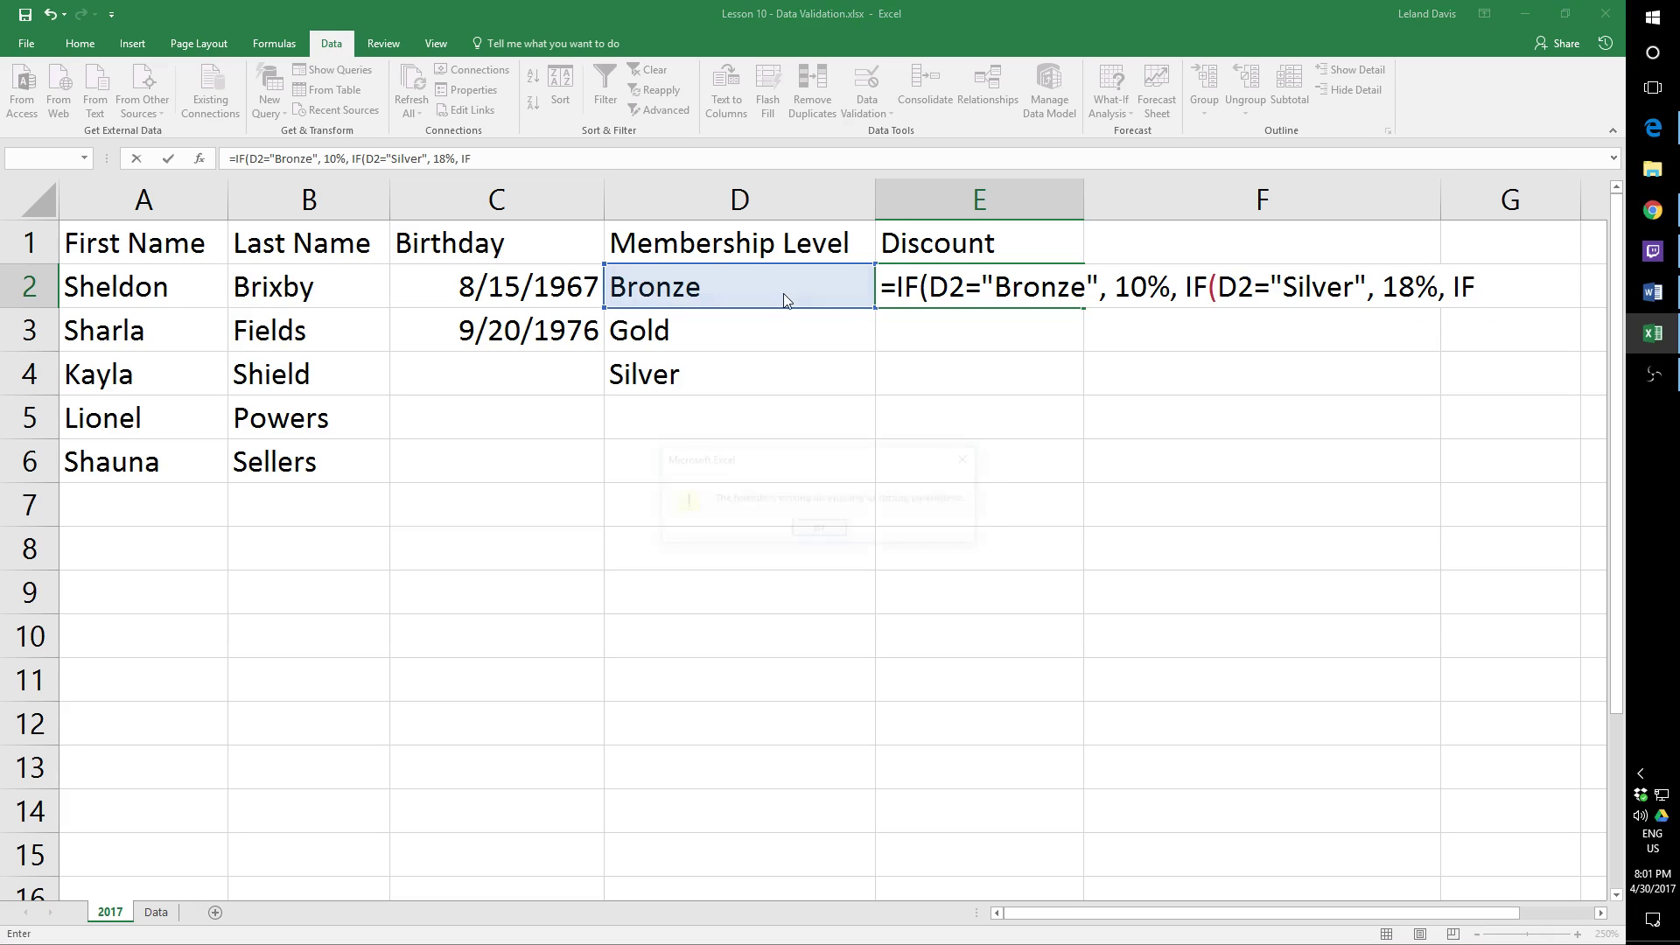
pyautogui.click(817, 534)
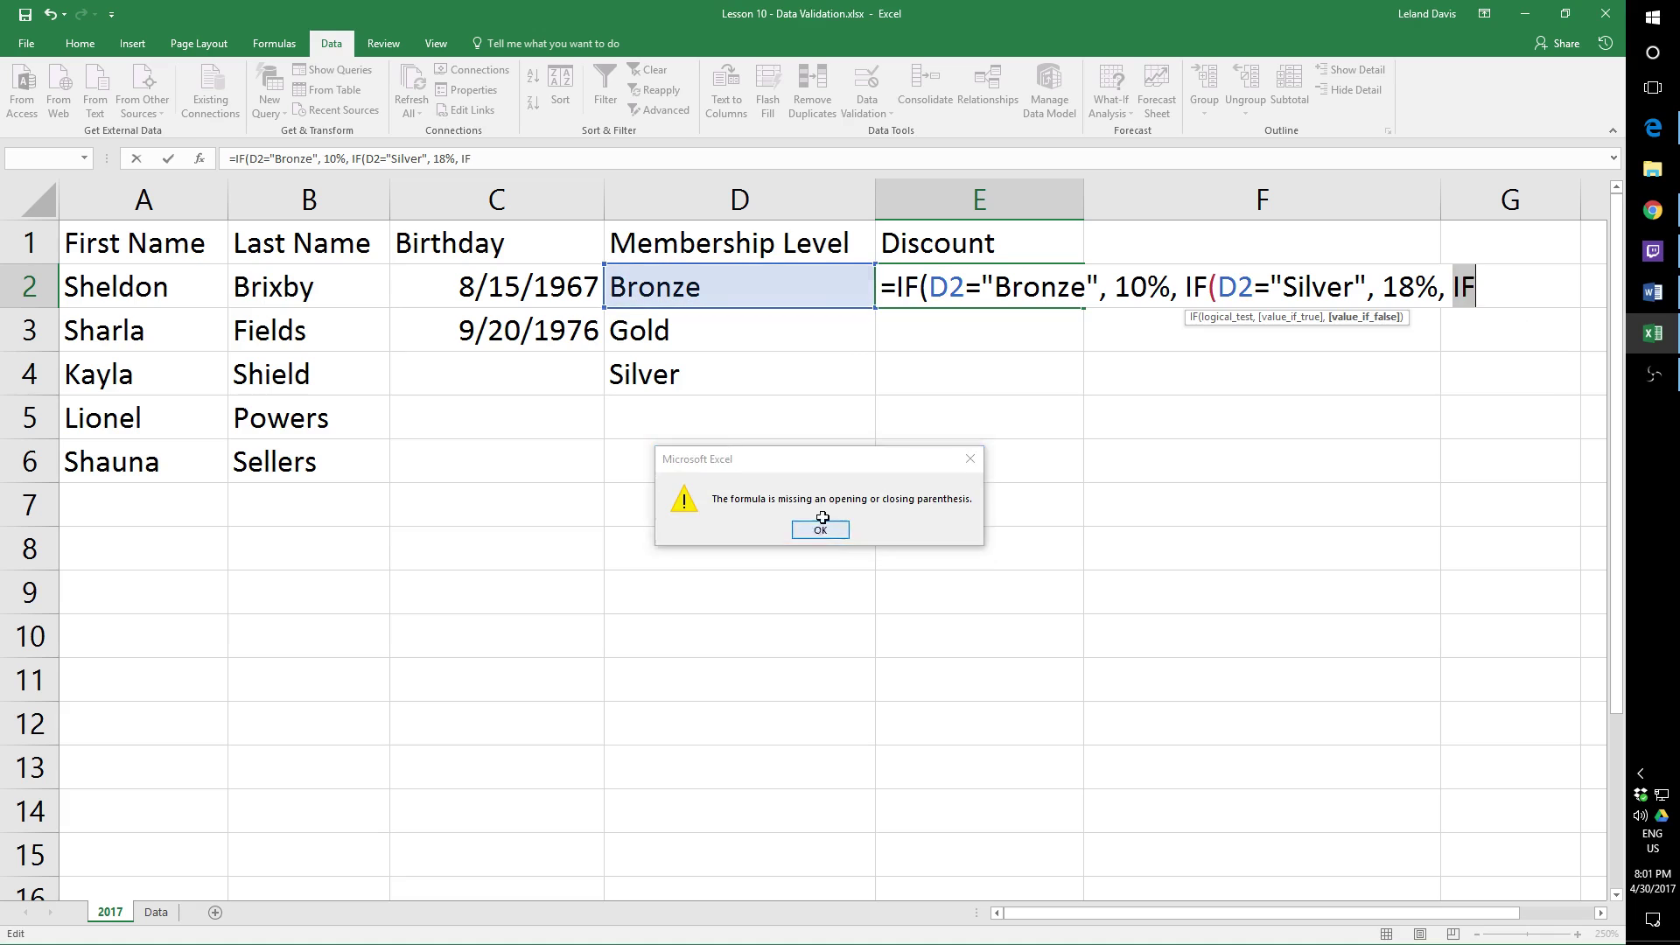
pyautogui.click(1477, 280)
pyautogui.write('(')
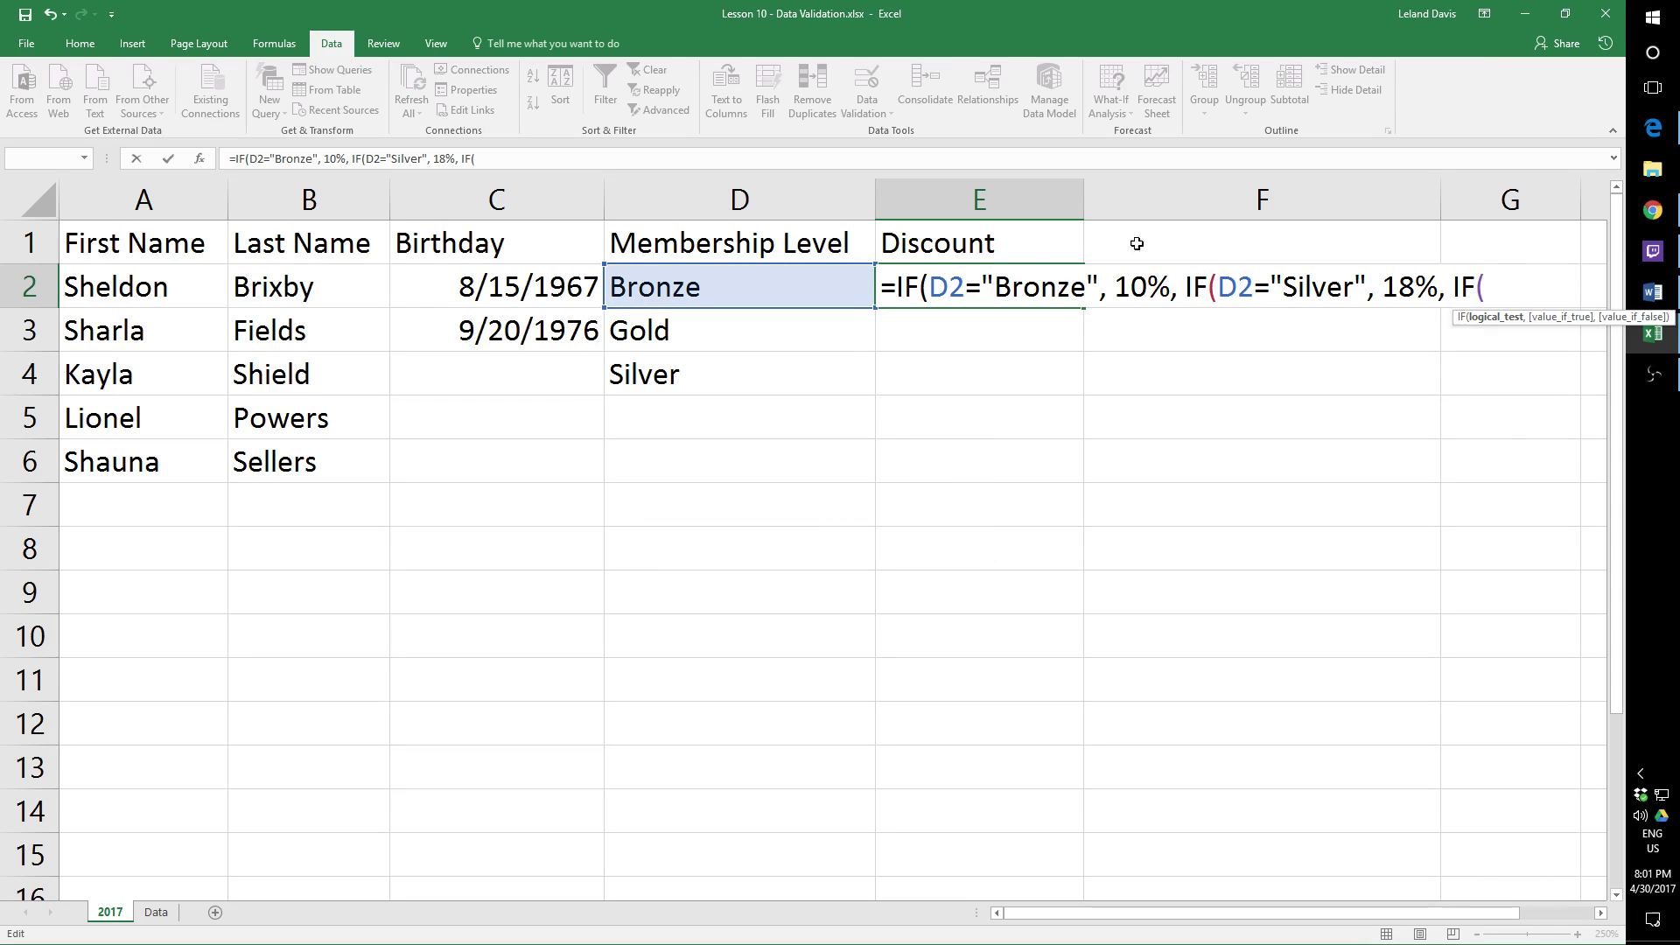
pyautogui.click(806, 286)
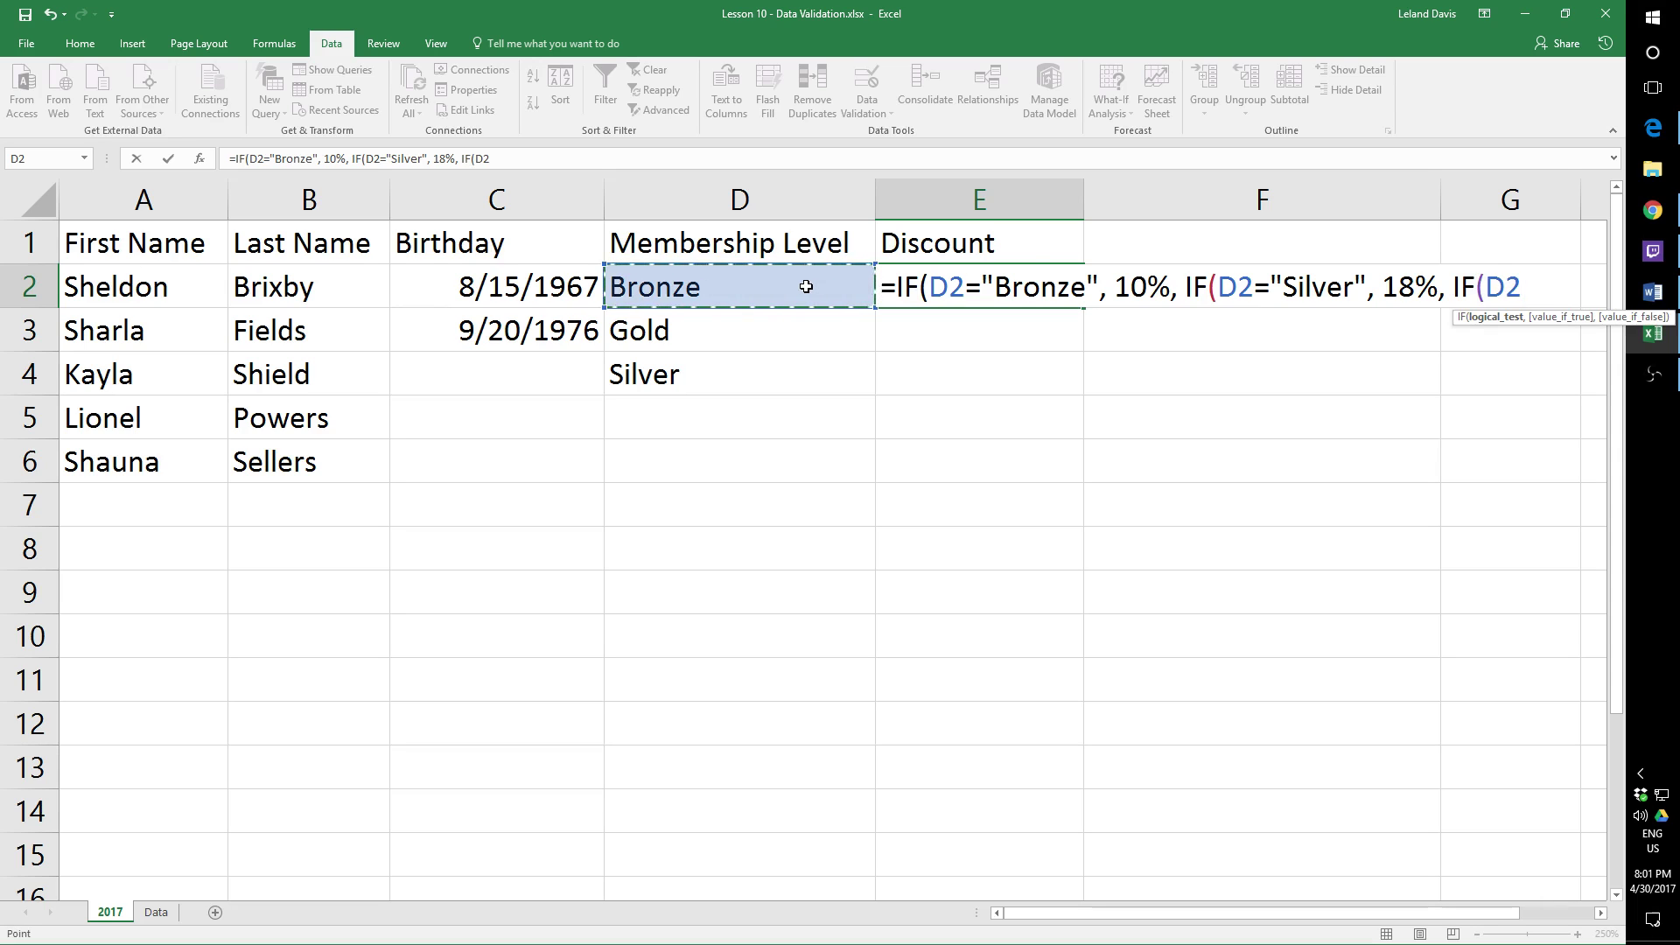
pyautogui.write('="Gold"')
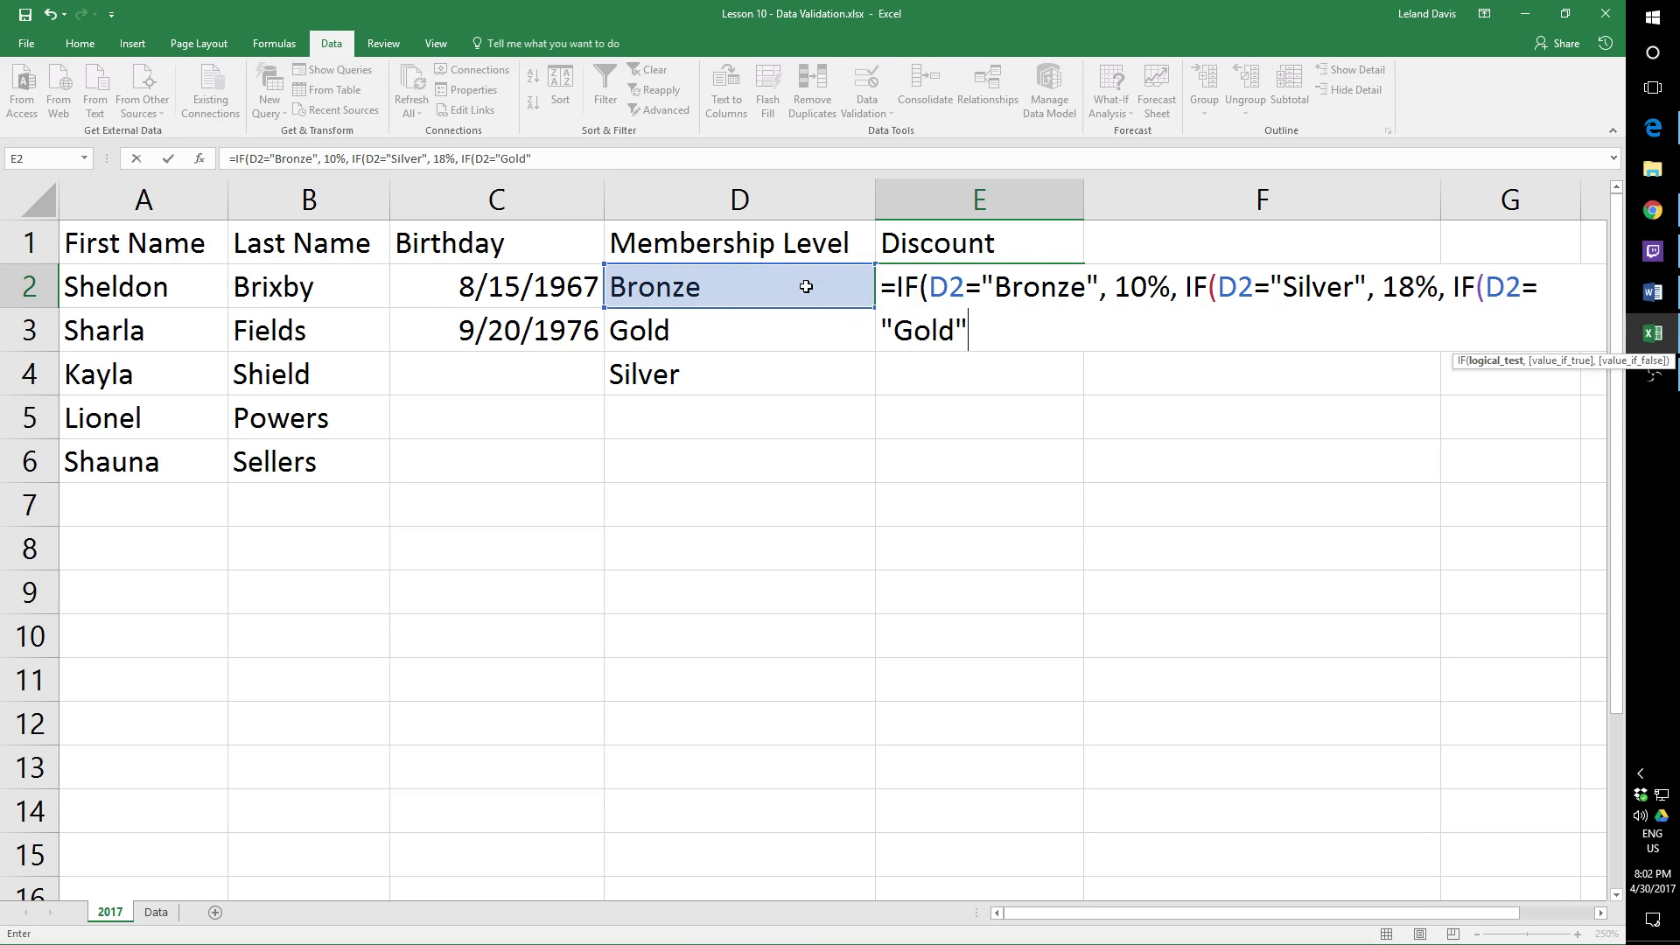
pyautogui.write(', ')
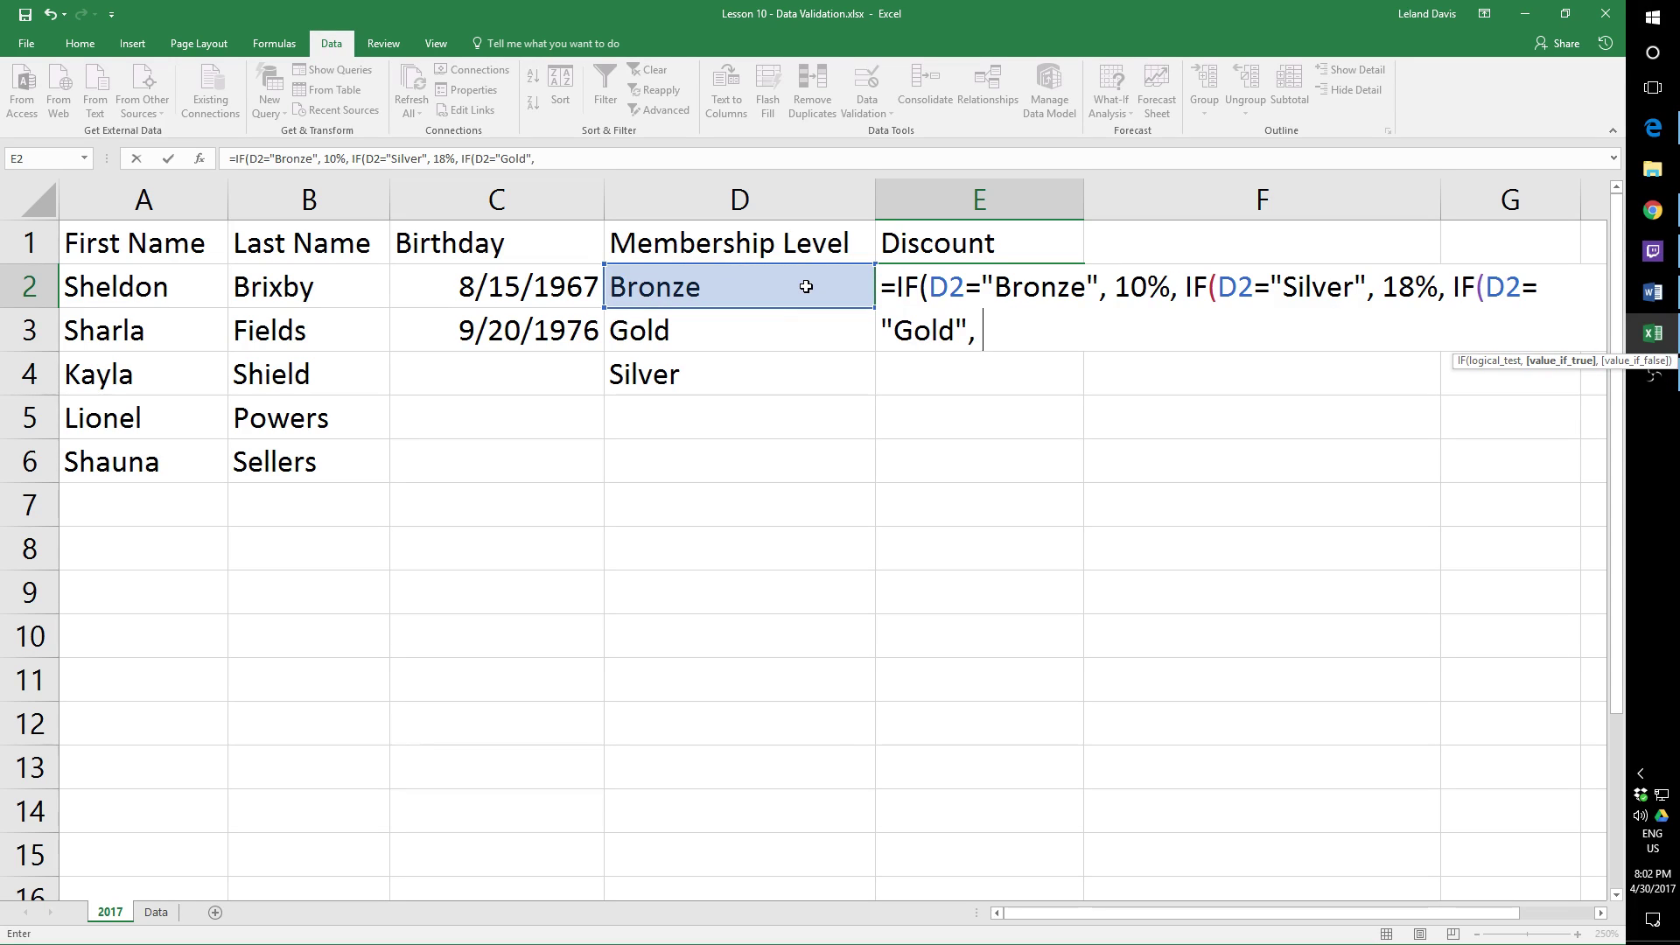
pyautogui.write('25%')
pyautogui.press('Right')
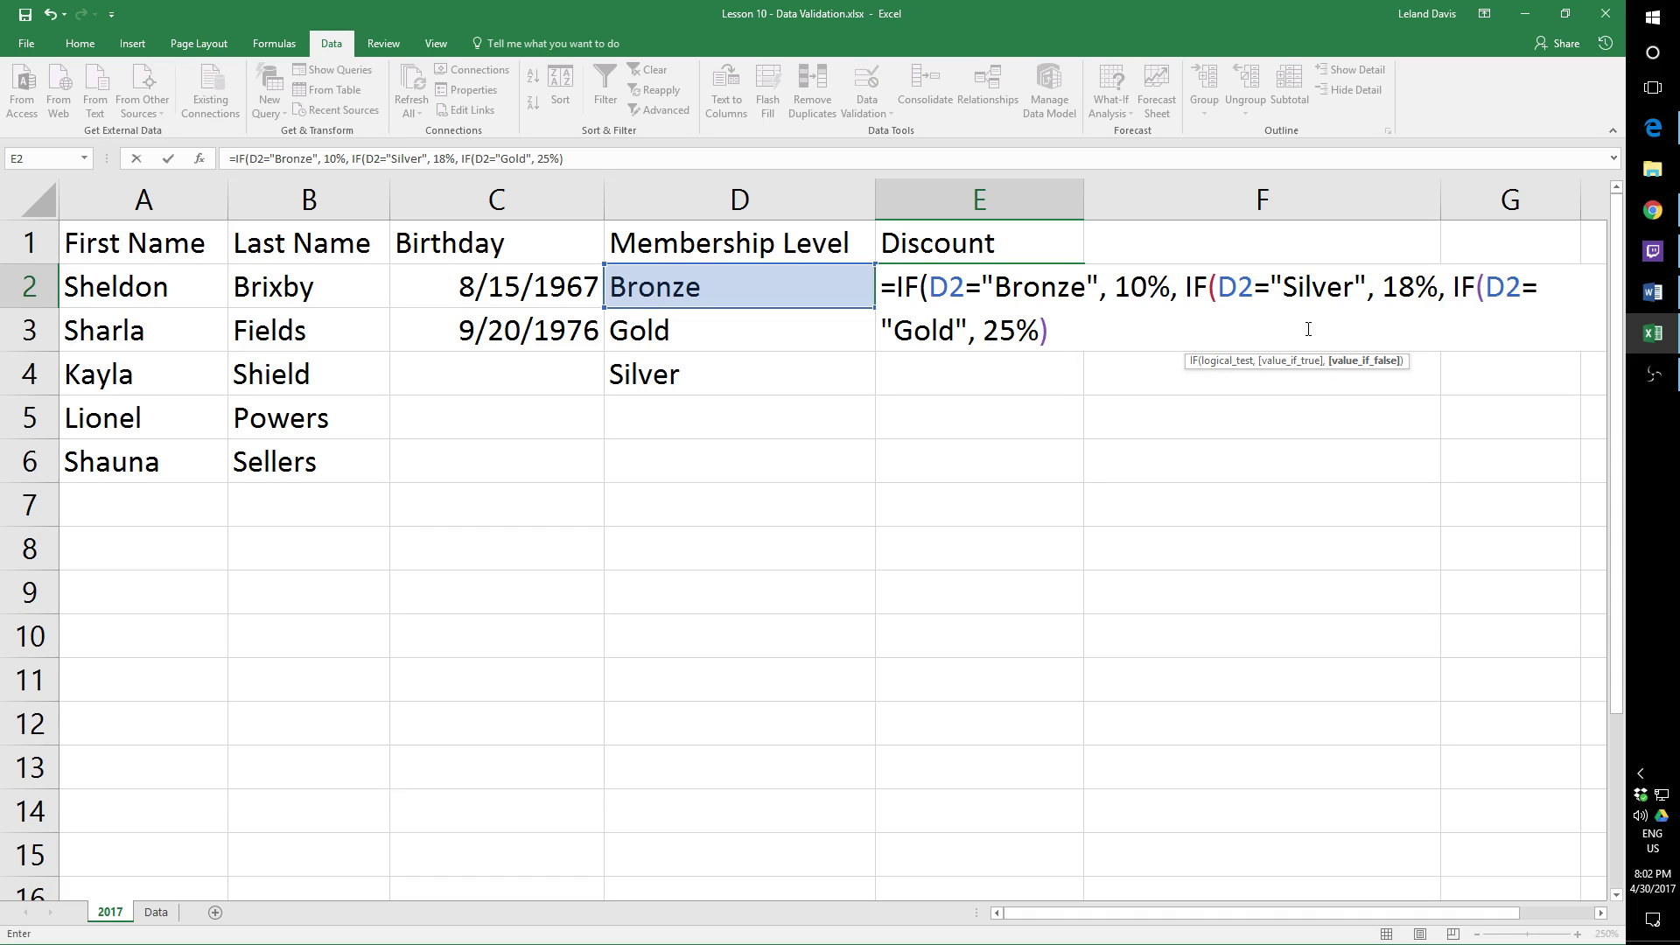
pyautogui.write(')')
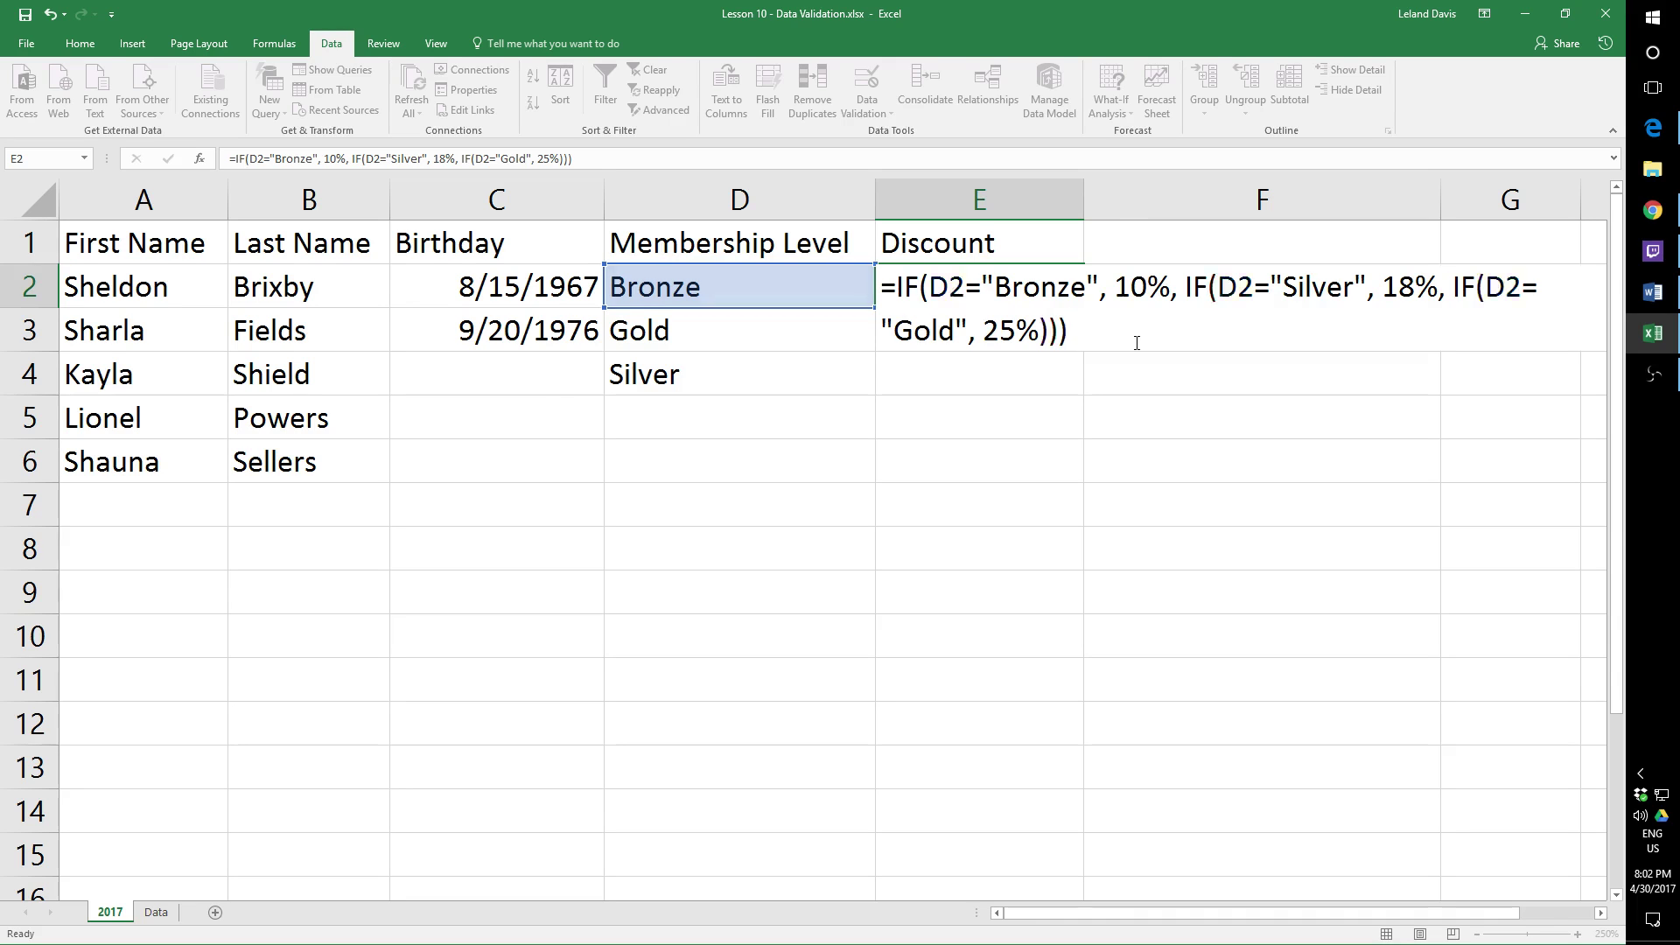
pyautogui.press('Return')
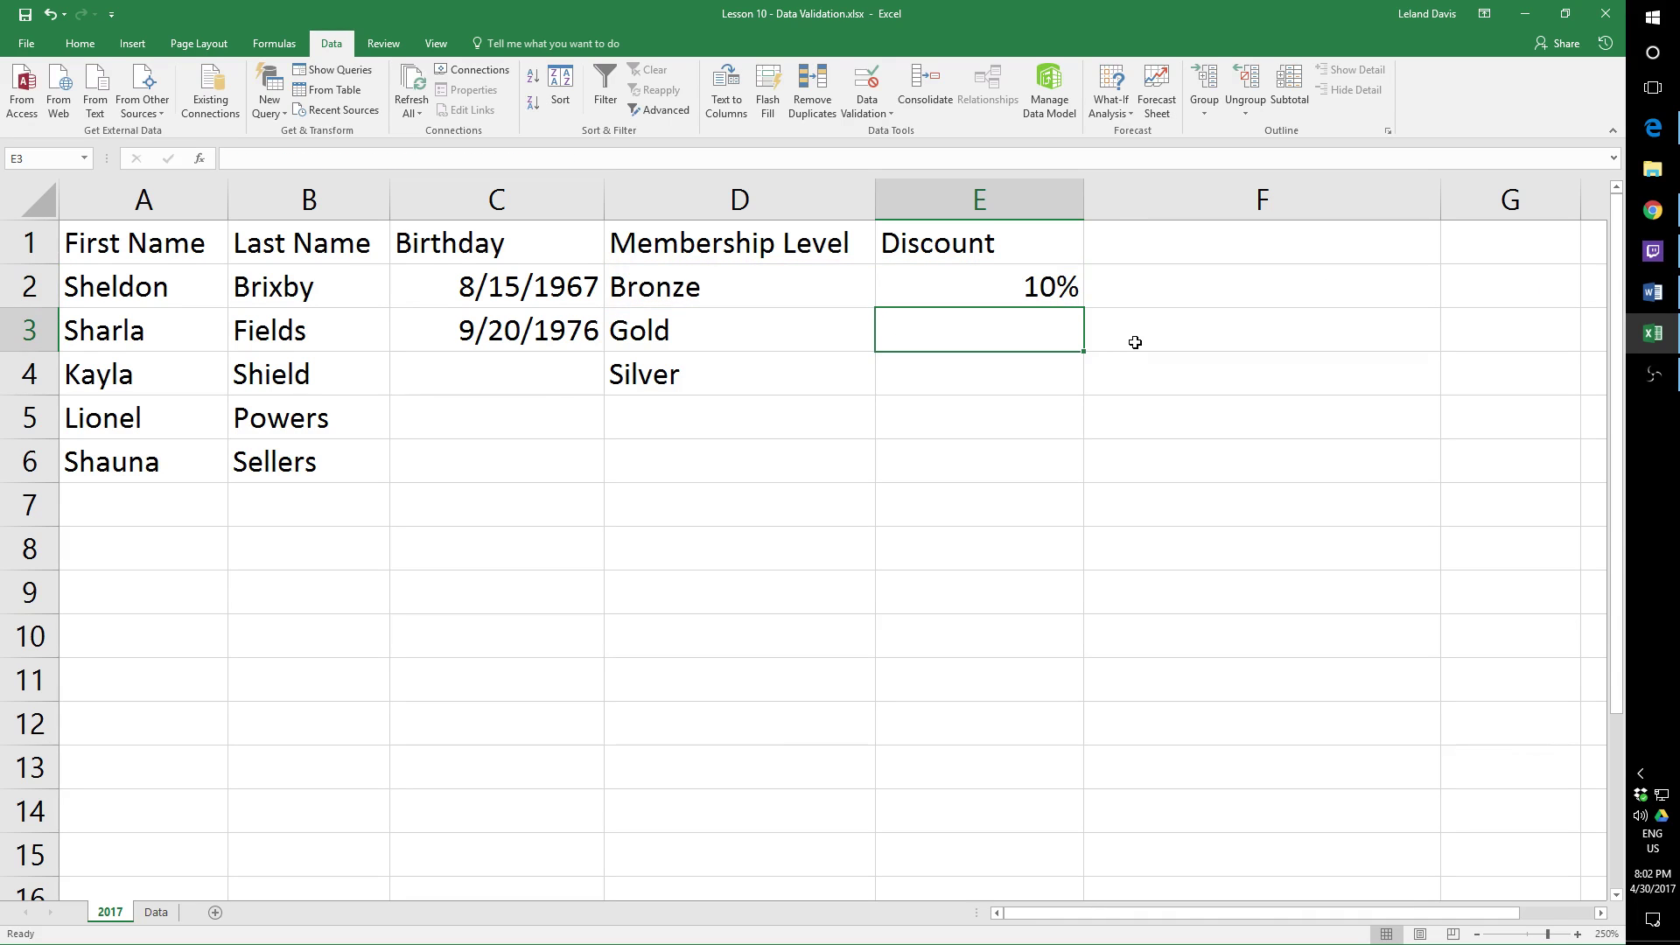
pyautogui.click(1037, 290)
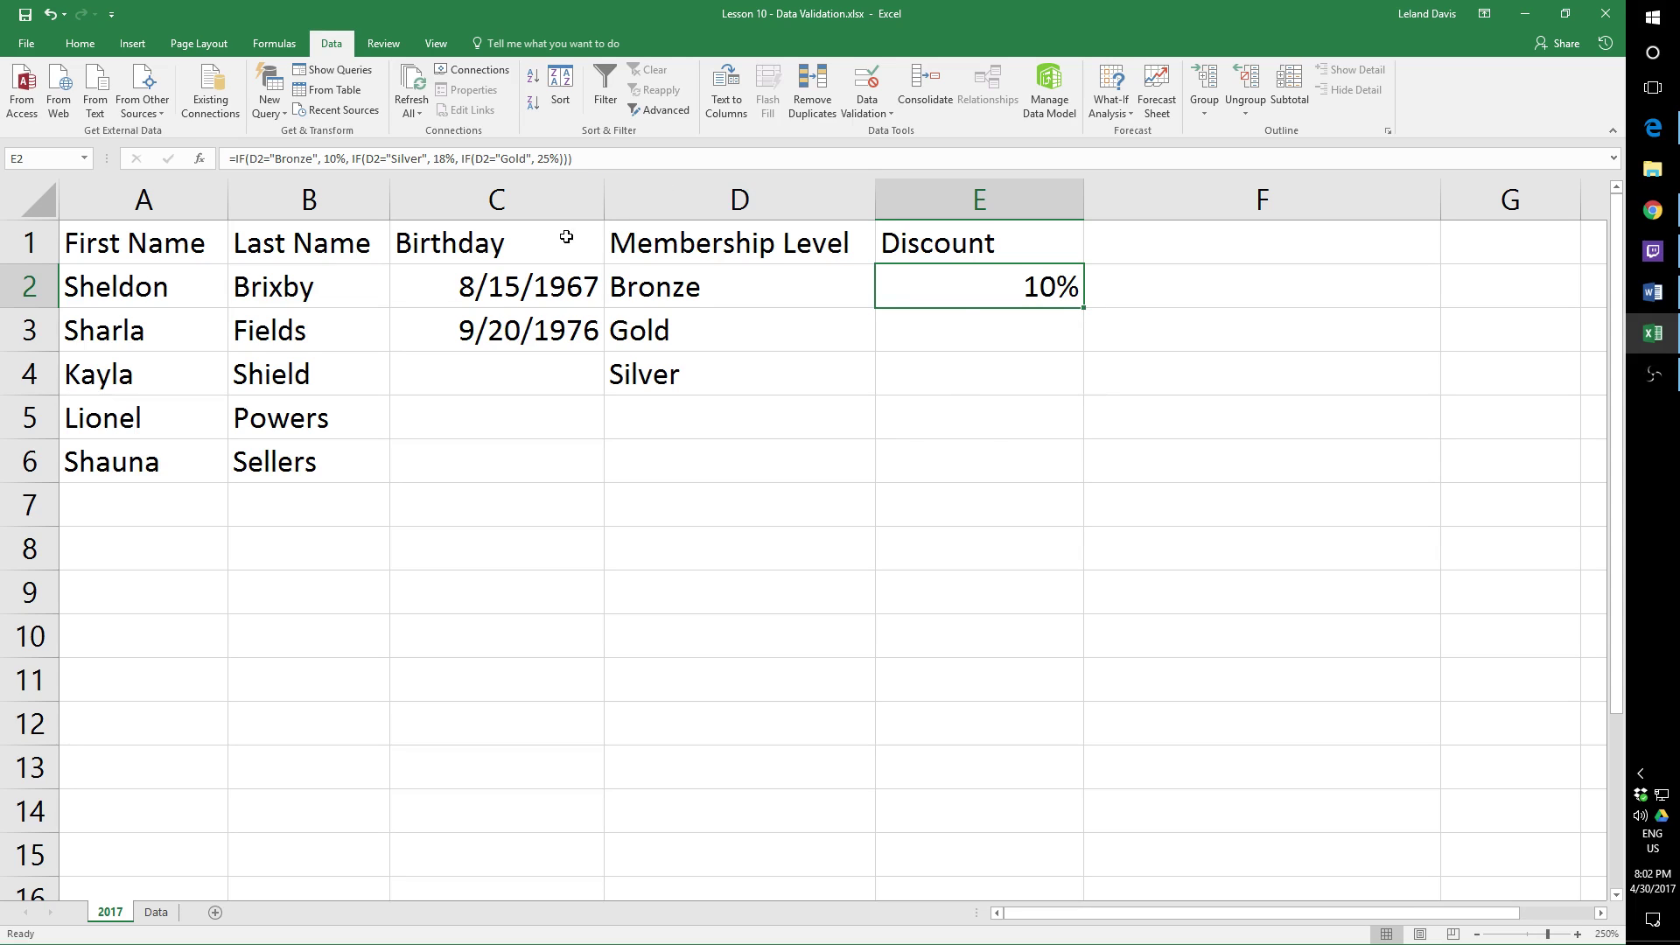
pyautogui.click(564, 157)
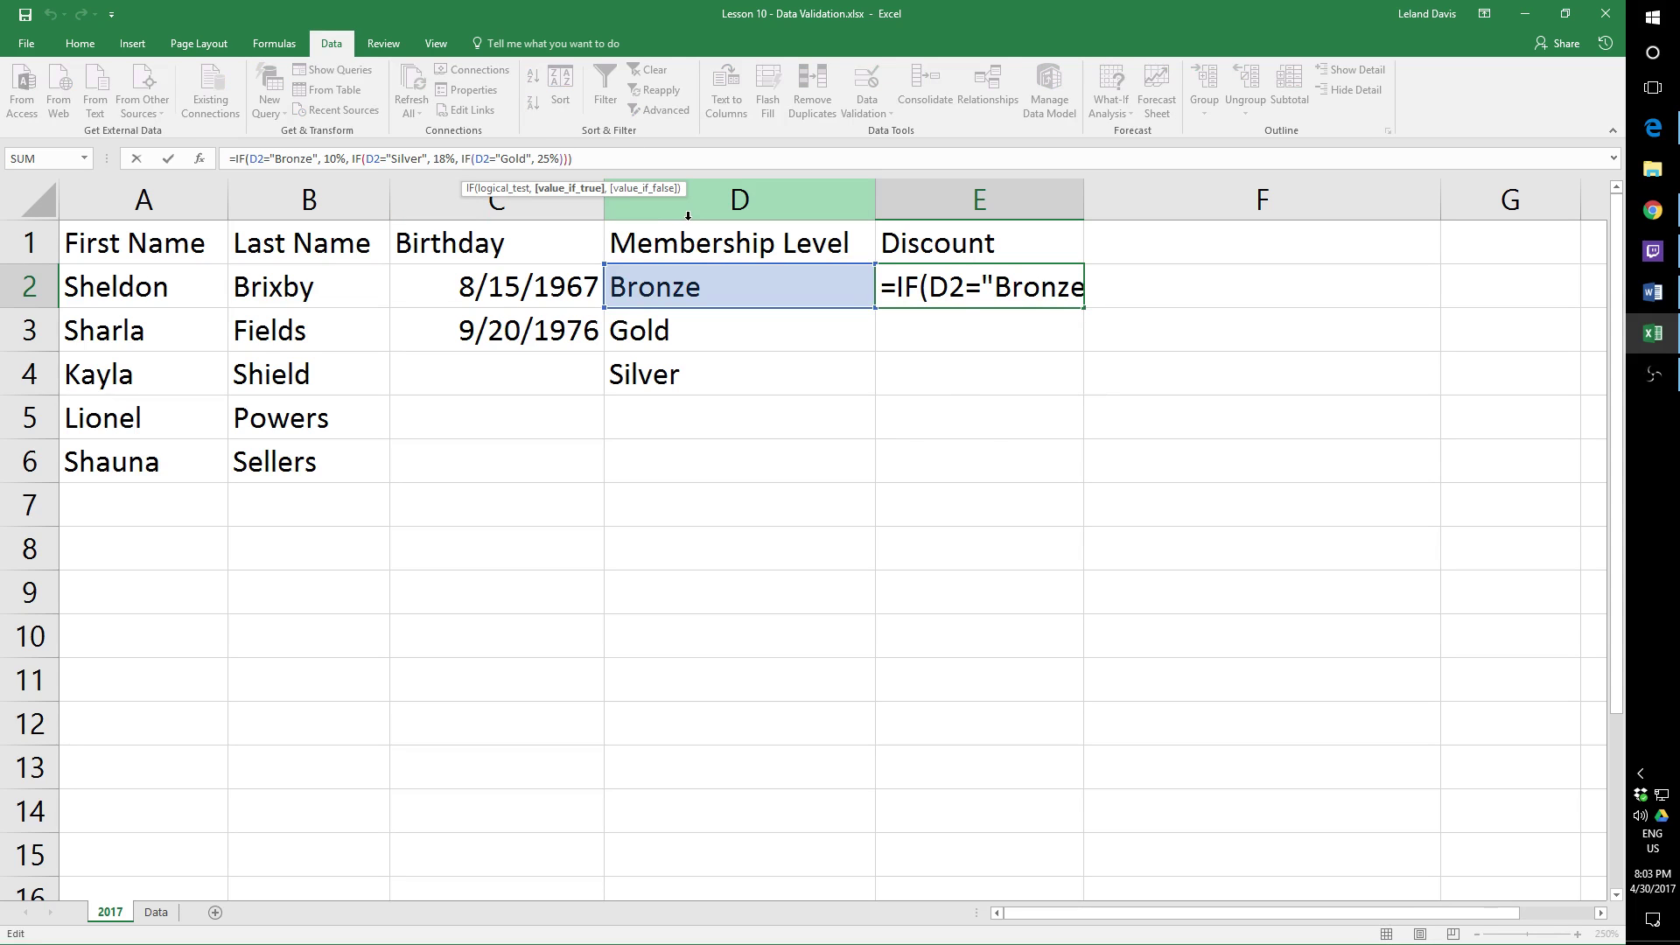
pyautogui.write(', 0')
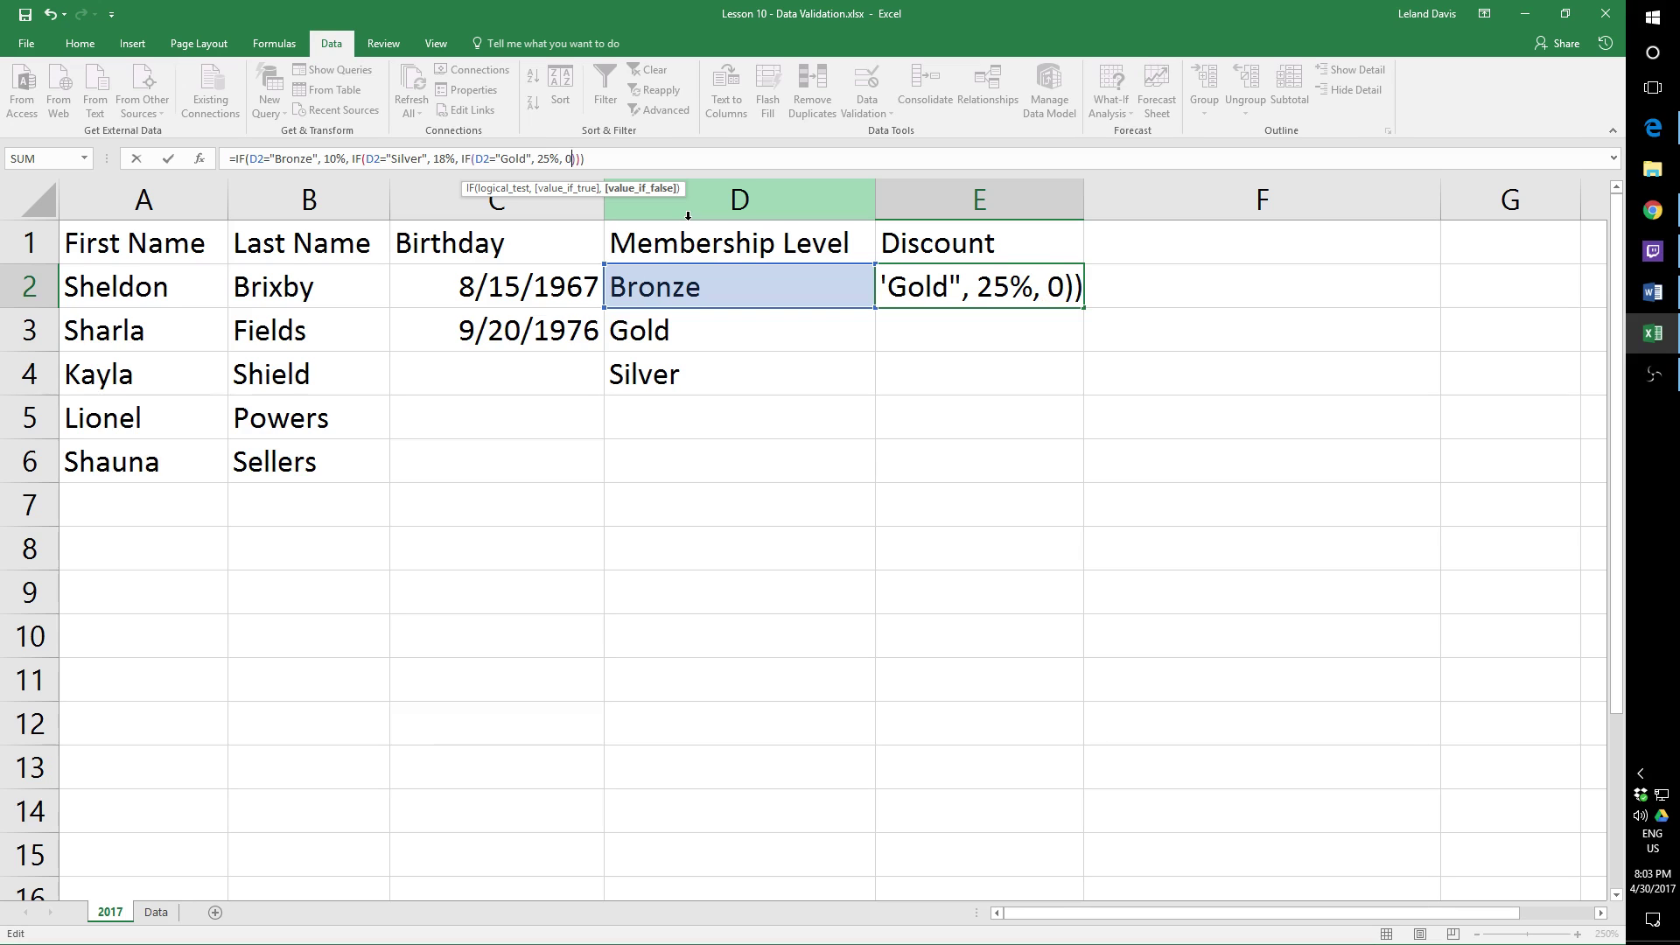
pyautogui.write('%')
pyautogui.press('BackSpace')
pyautogui.press('BackSpace')
pyautogui.press('BackSpace')
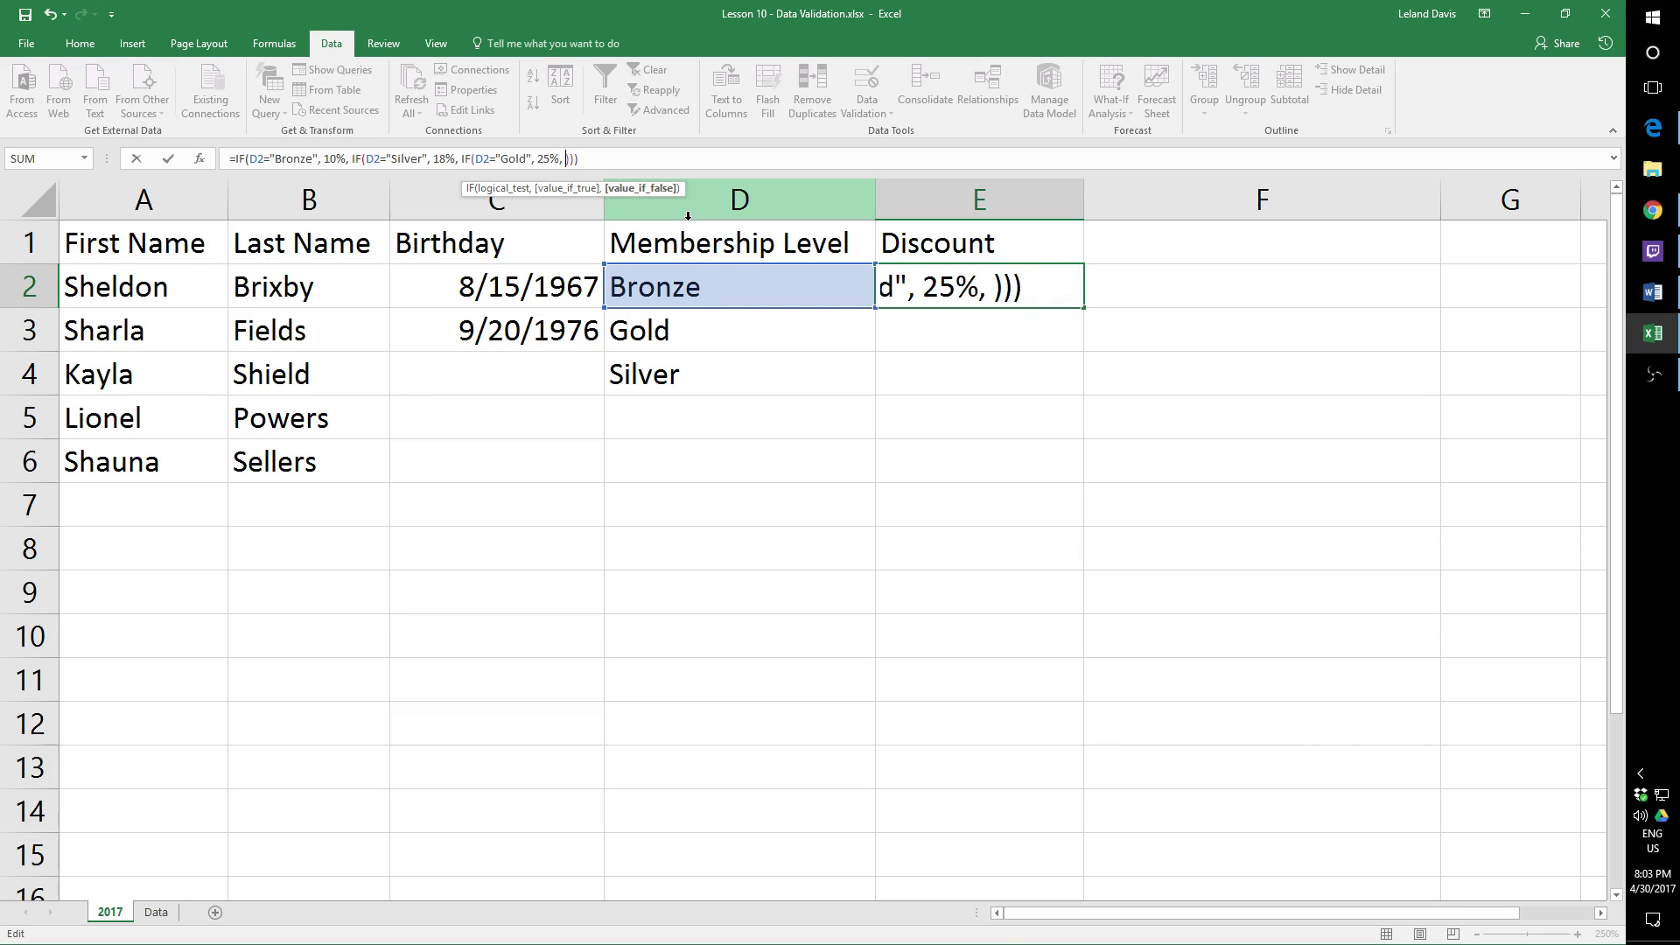
pyautogui.press('BackSpace')
pyautogui.press('Return')
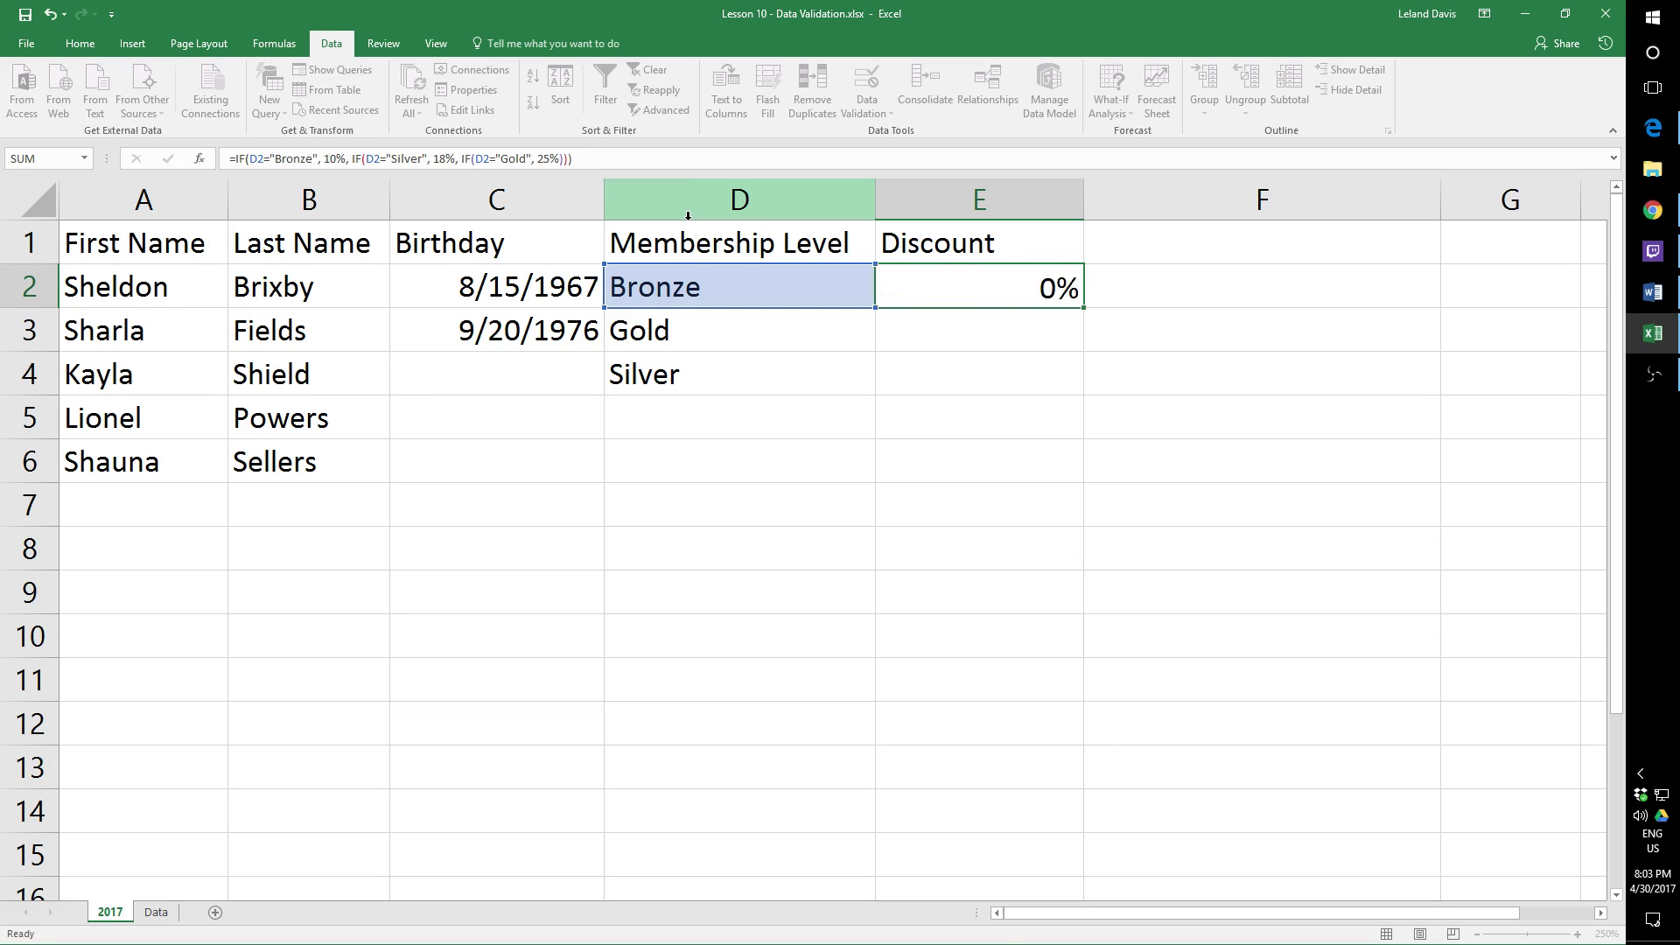
# Step: Fill the Discount formula from E2 down through E6
pyautogui.click(1022, 298)
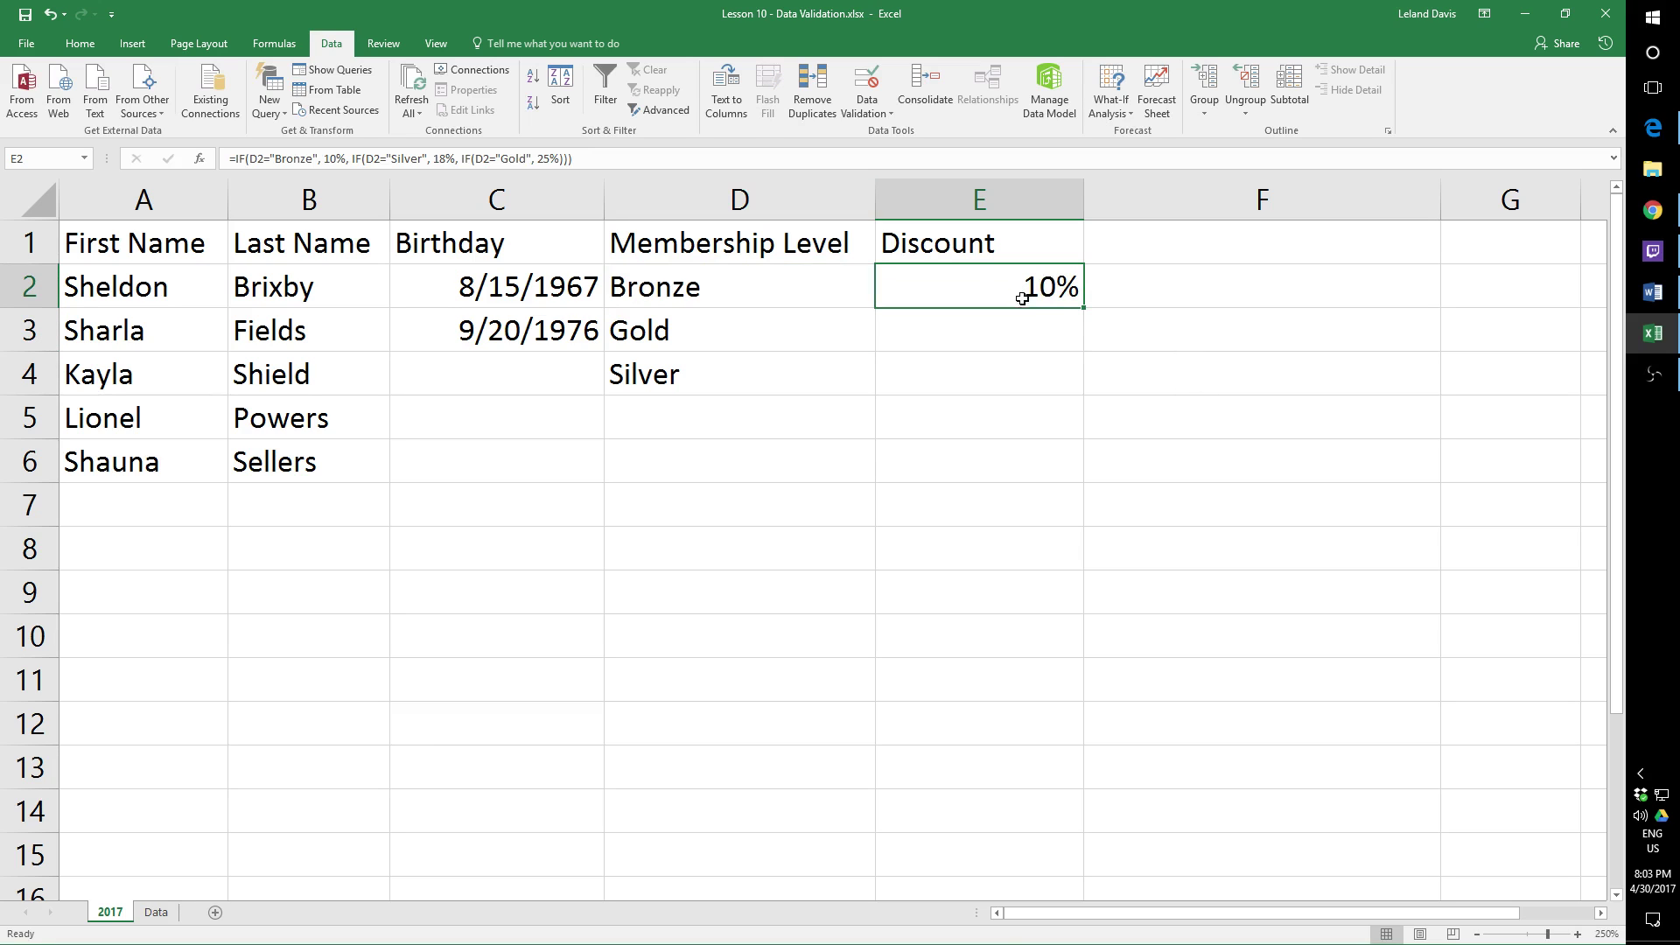
pyautogui.moveTo(1085, 306); pyautogui.dragTo(1082, 477)
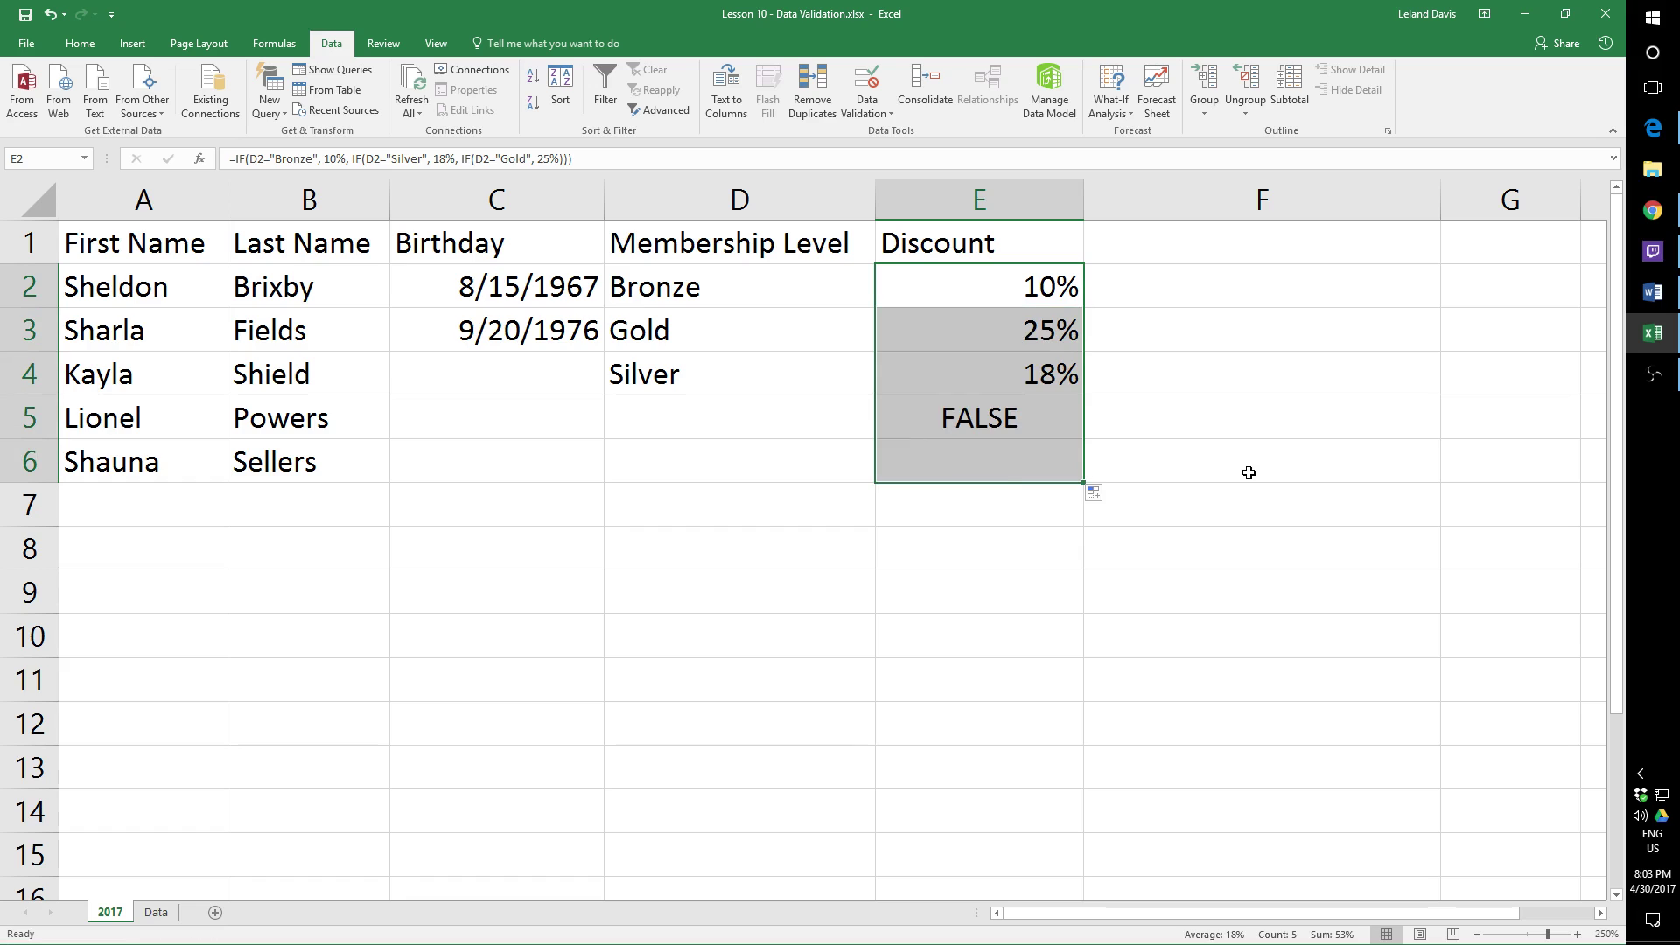
# Step: Examine the Discount formulas and results in E5 and E6, where the Membership Level is blank
pyautogui.click(1025, 420)
pyautogui.click(1015, 462)
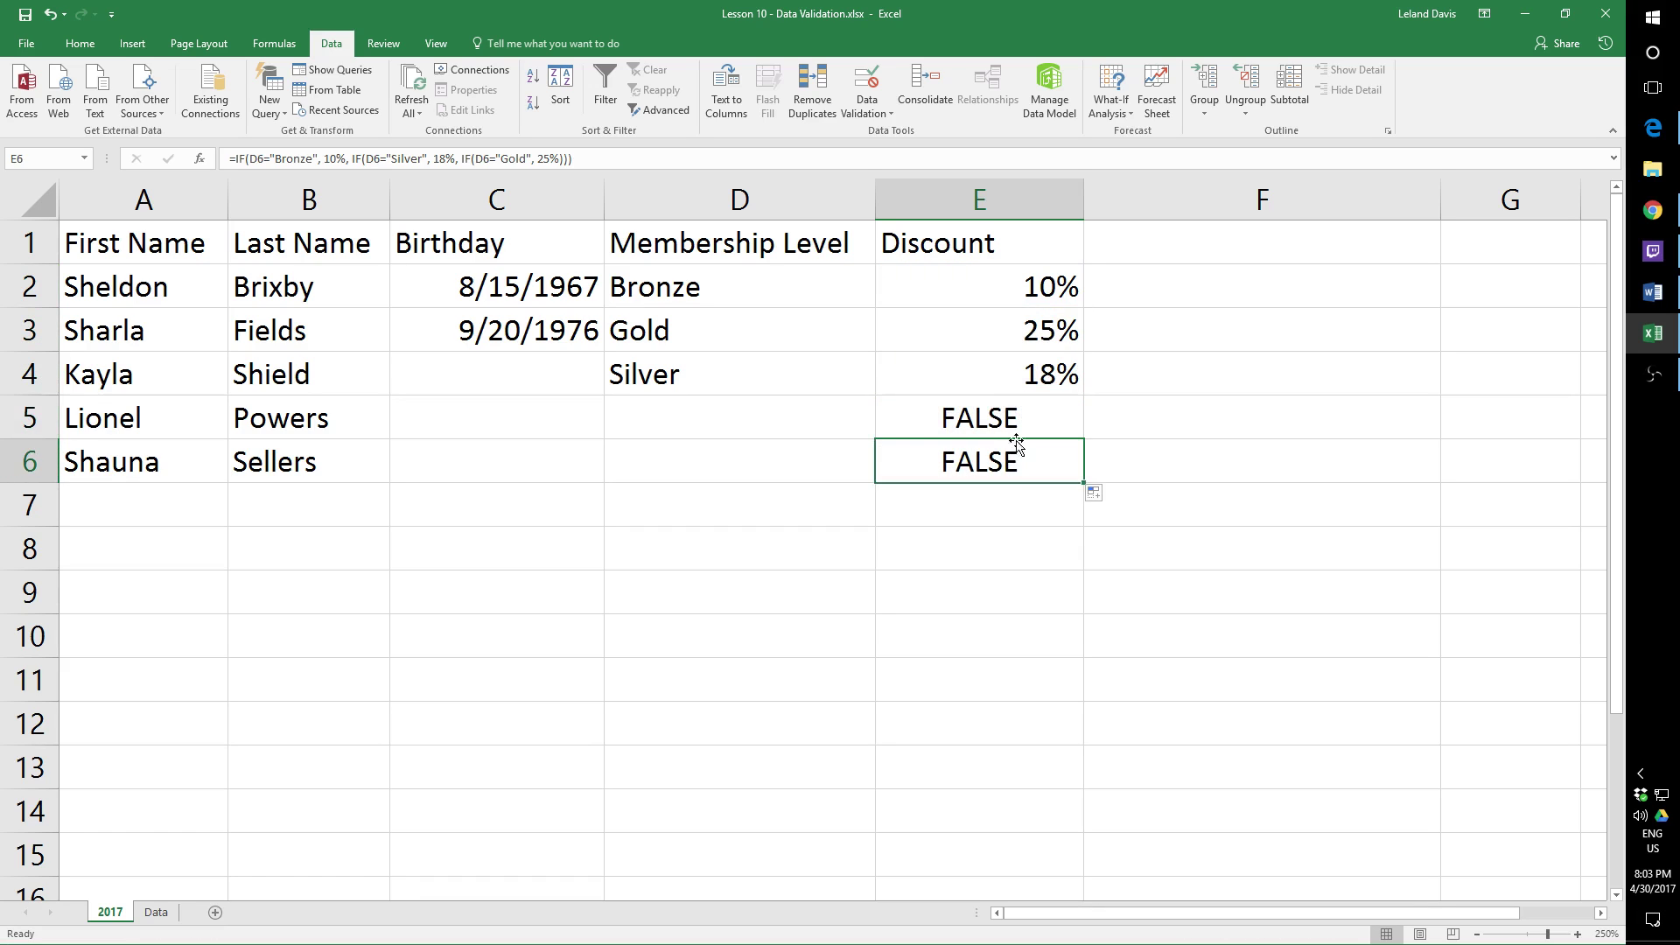
pyautogui.click(1012, 433)
pyautogui.click(1016, 462)
pyautogui.click(1009, 432)
pyautogui.click(1016, 462)
pyautogui.click(1011, 432)
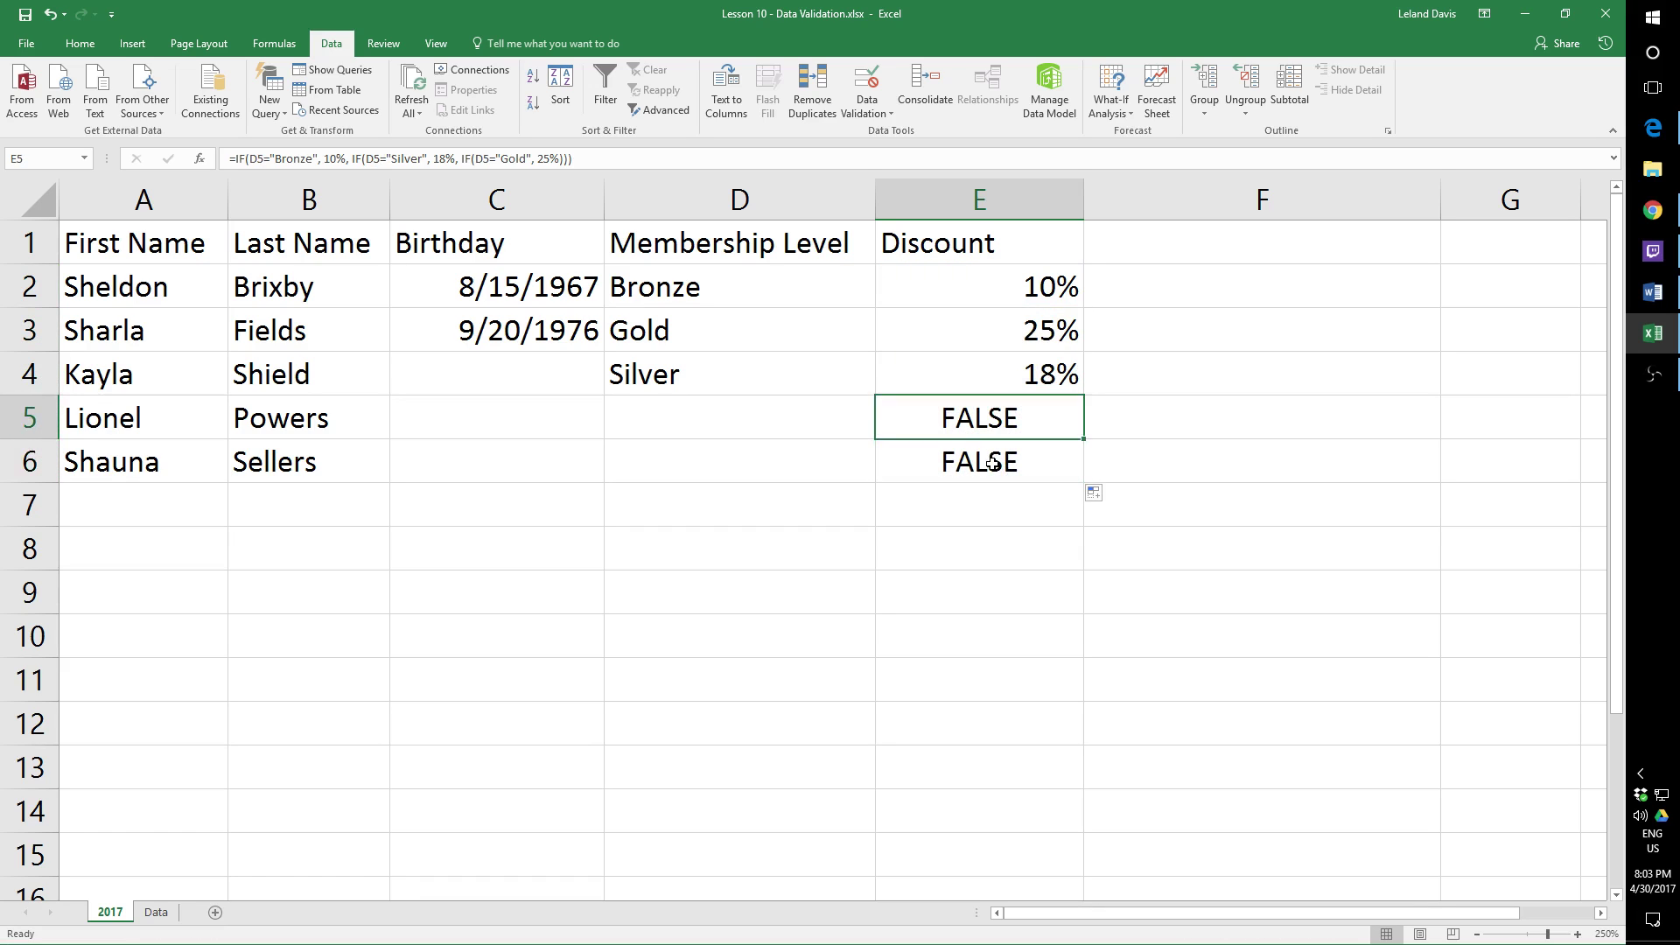
pyautogui.click(1015, 462)
pyautogui.click(1011, 432)
pyautogui.click(1016, 462)
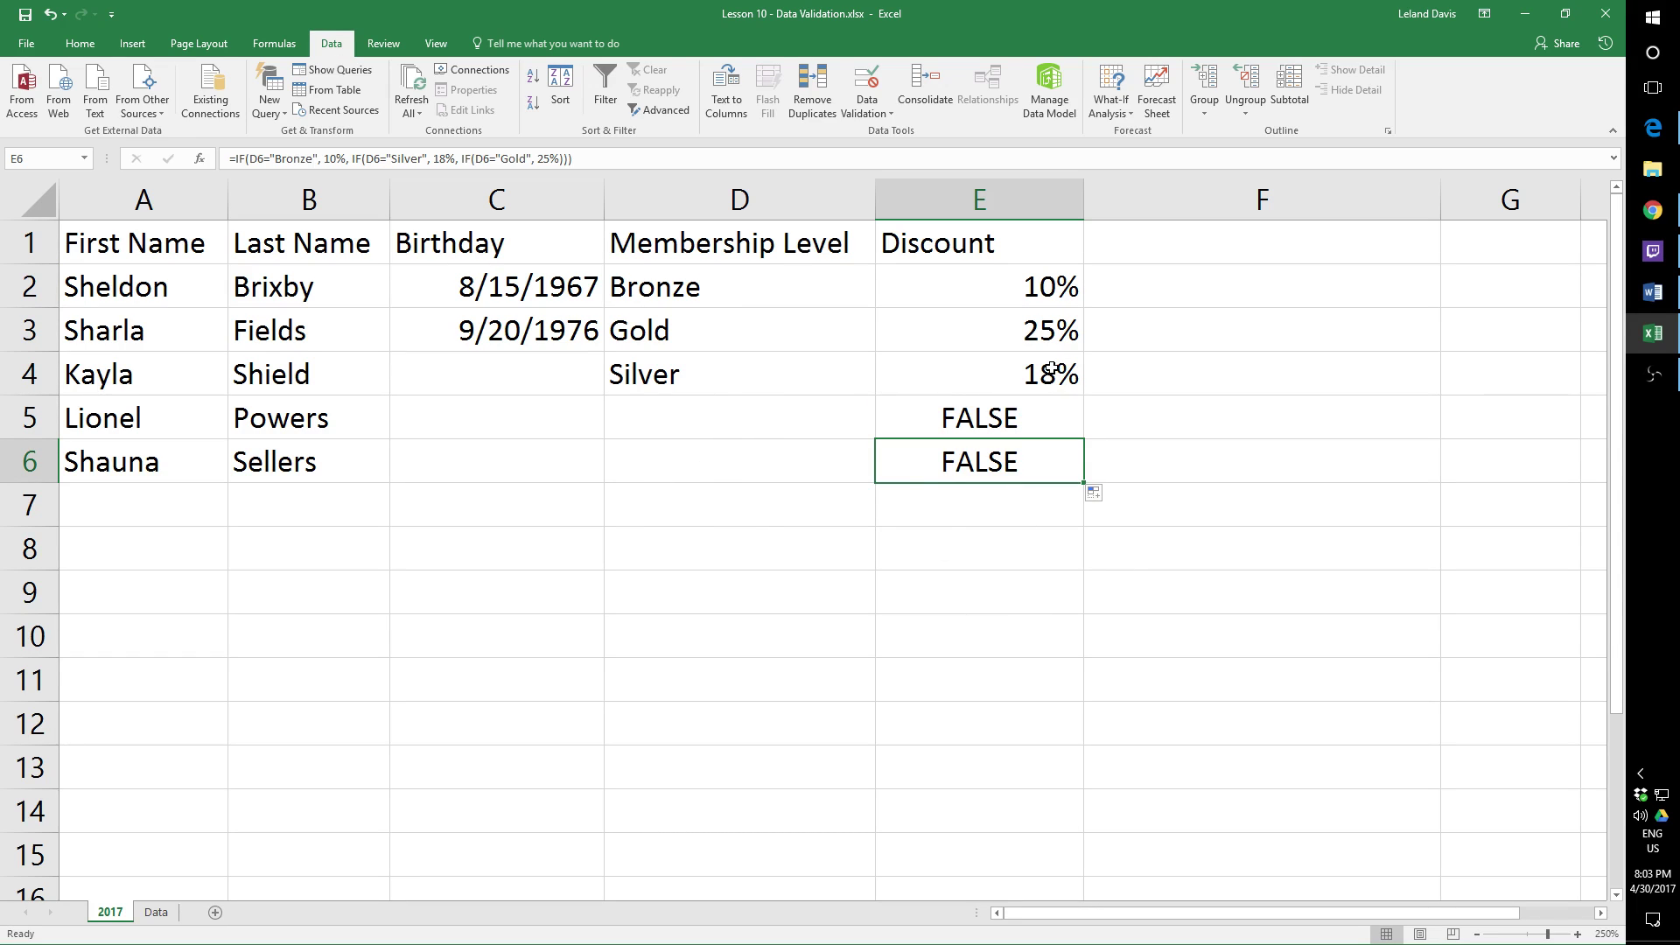
pyautogui.click(990, 426)
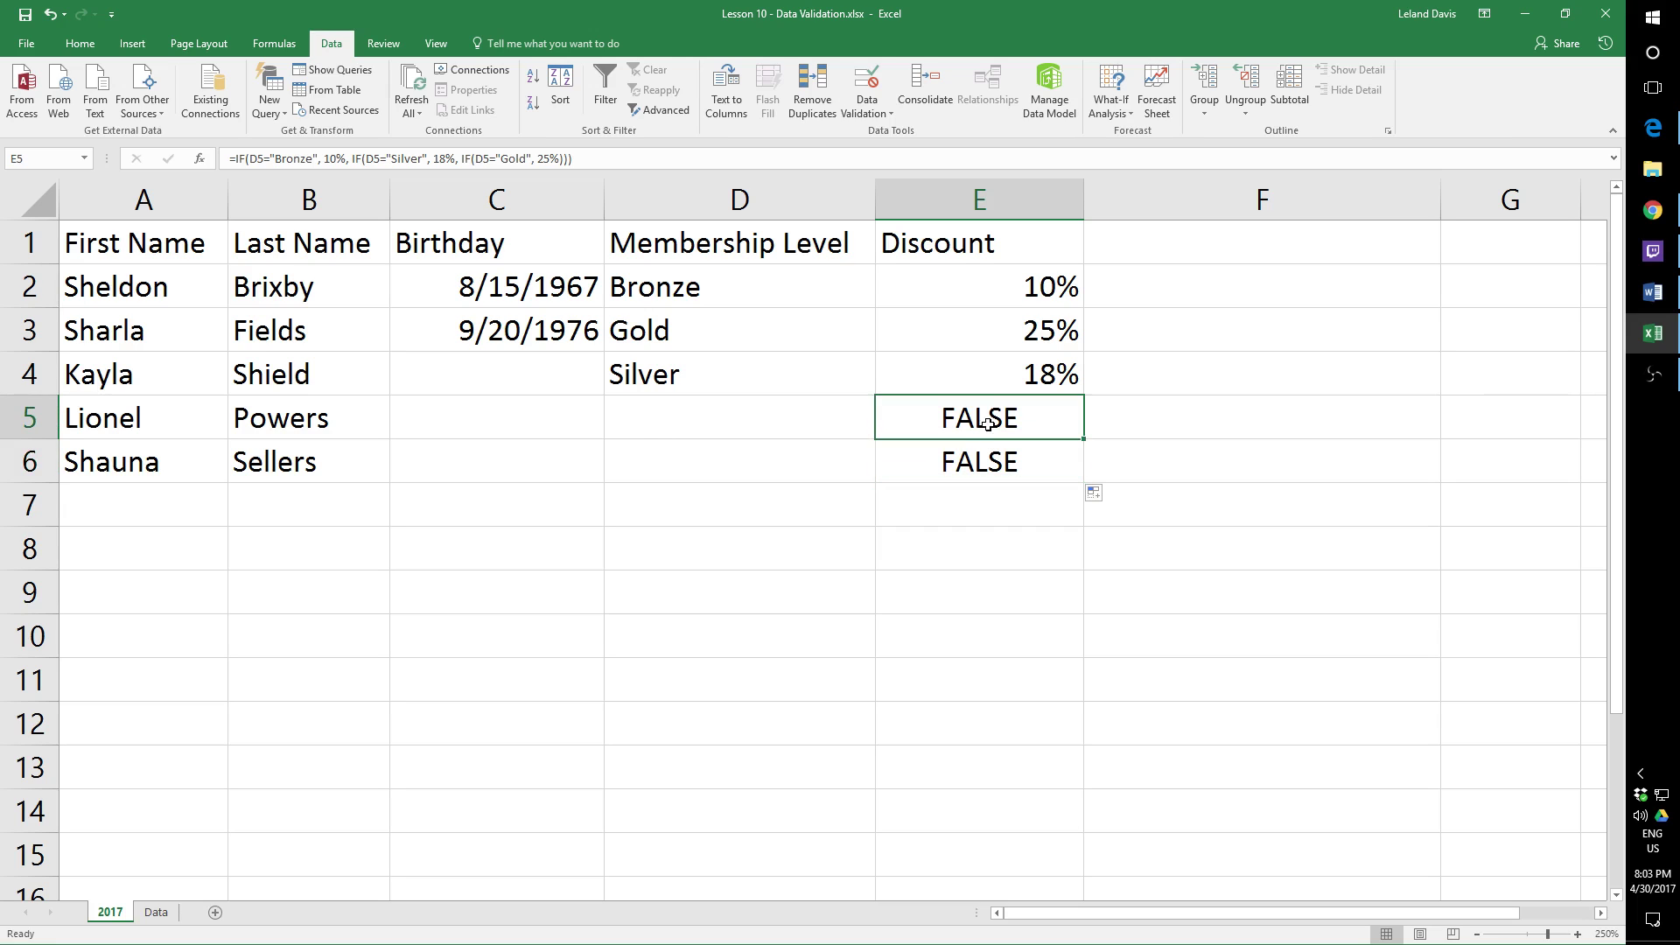
pyautogui.click(993, 454)
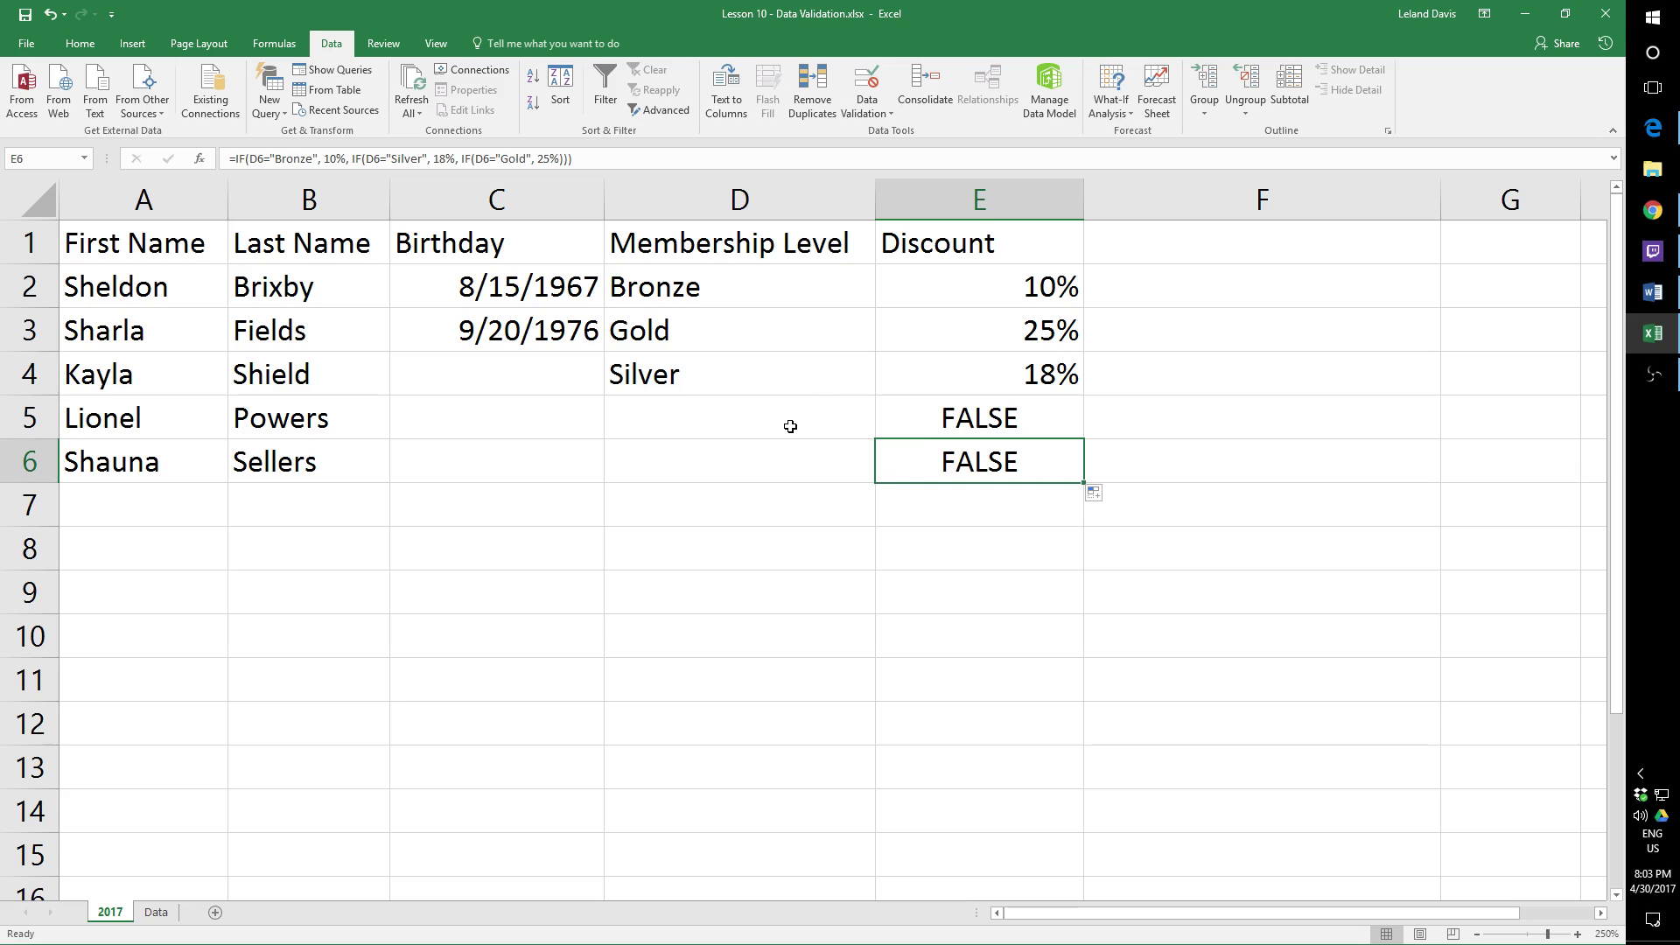
# Step: Choose Bronze as the Membership Level in D5 from the cell's list of allowed values
pyautogui.click(789, 421)
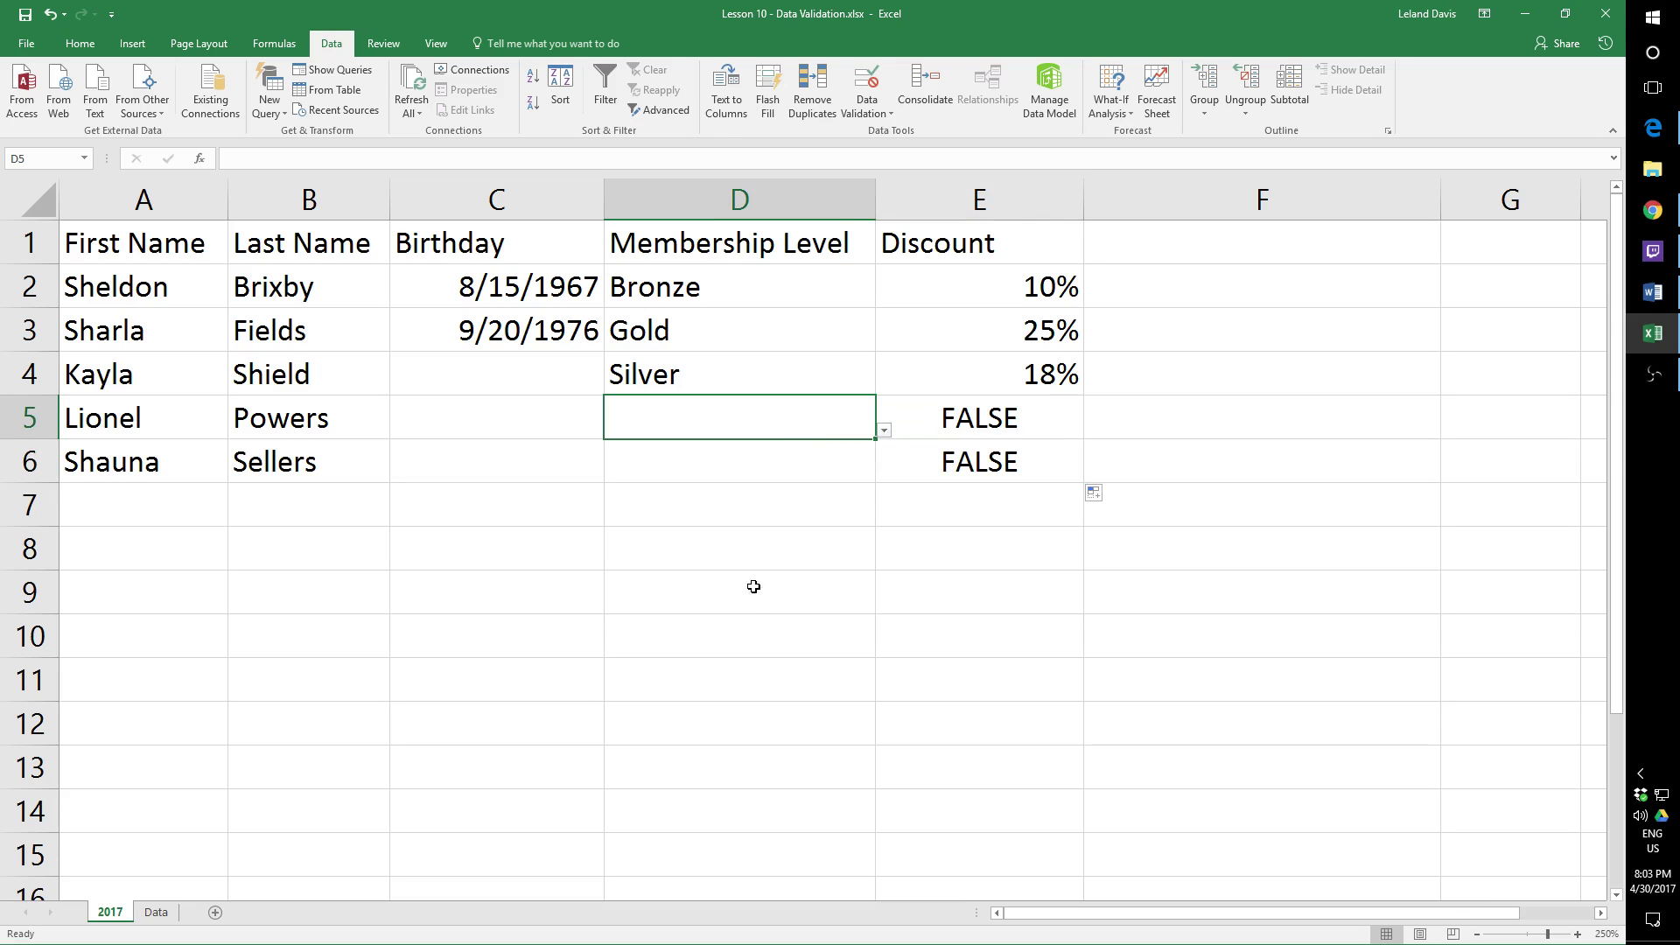
pyautogui.click(885, 431)
pyautogui.click(755, 466)
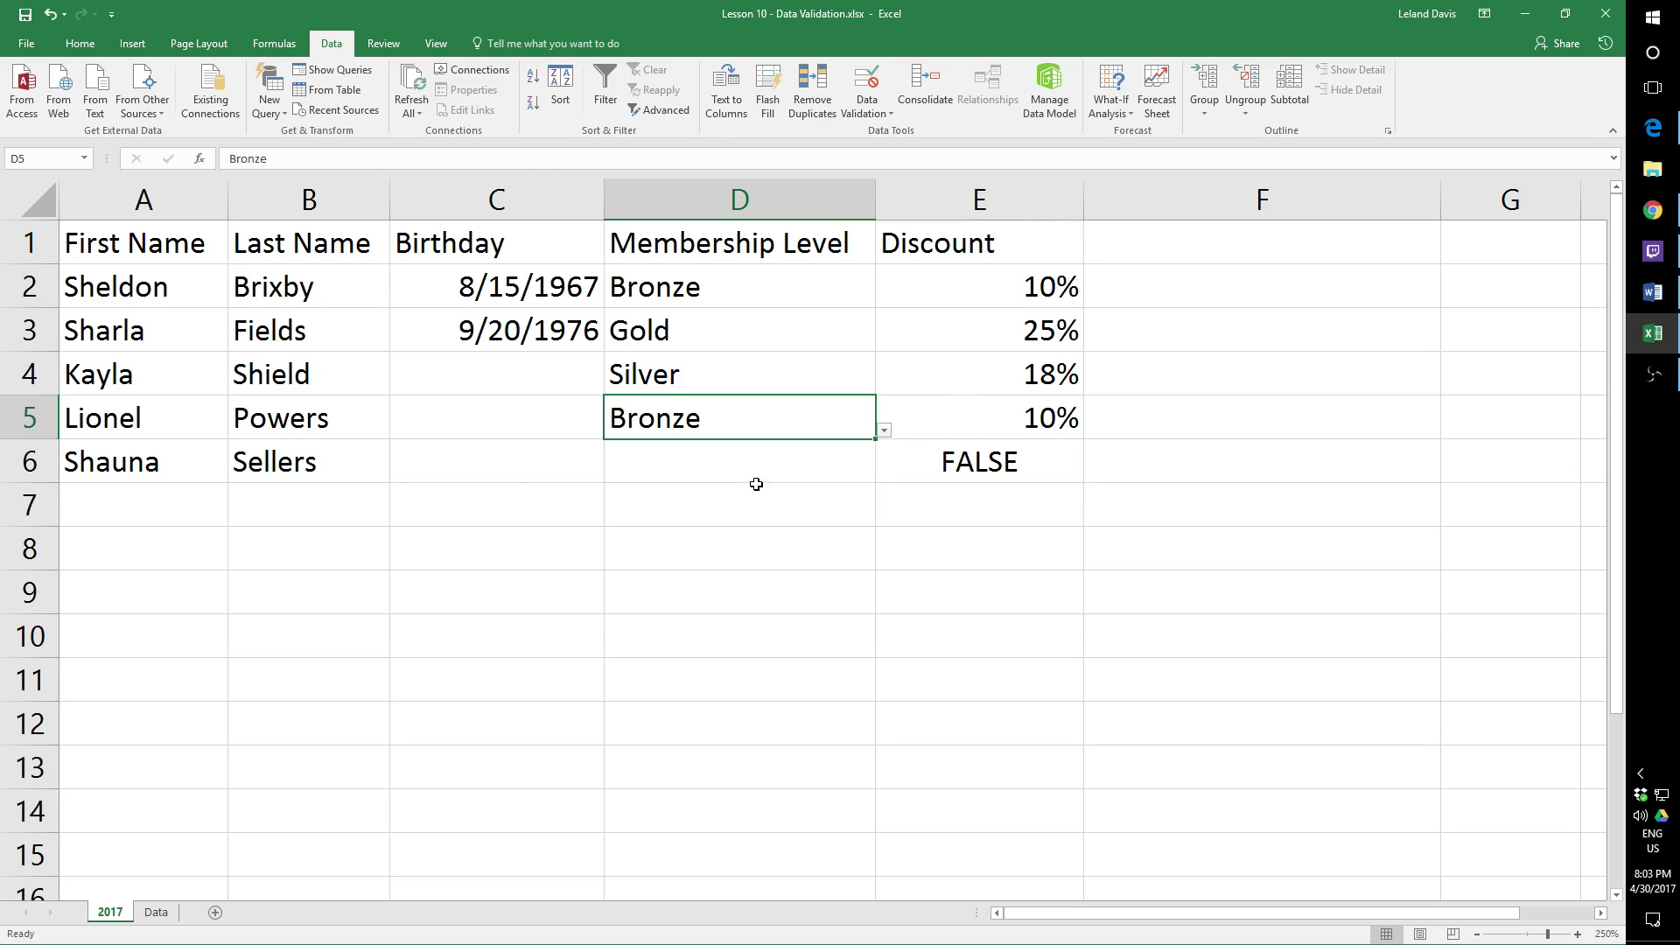
# Step: Add Non-Member to the Membership Levels list in cell A5 of the Data sheet
pyautogui.click(155, 913)
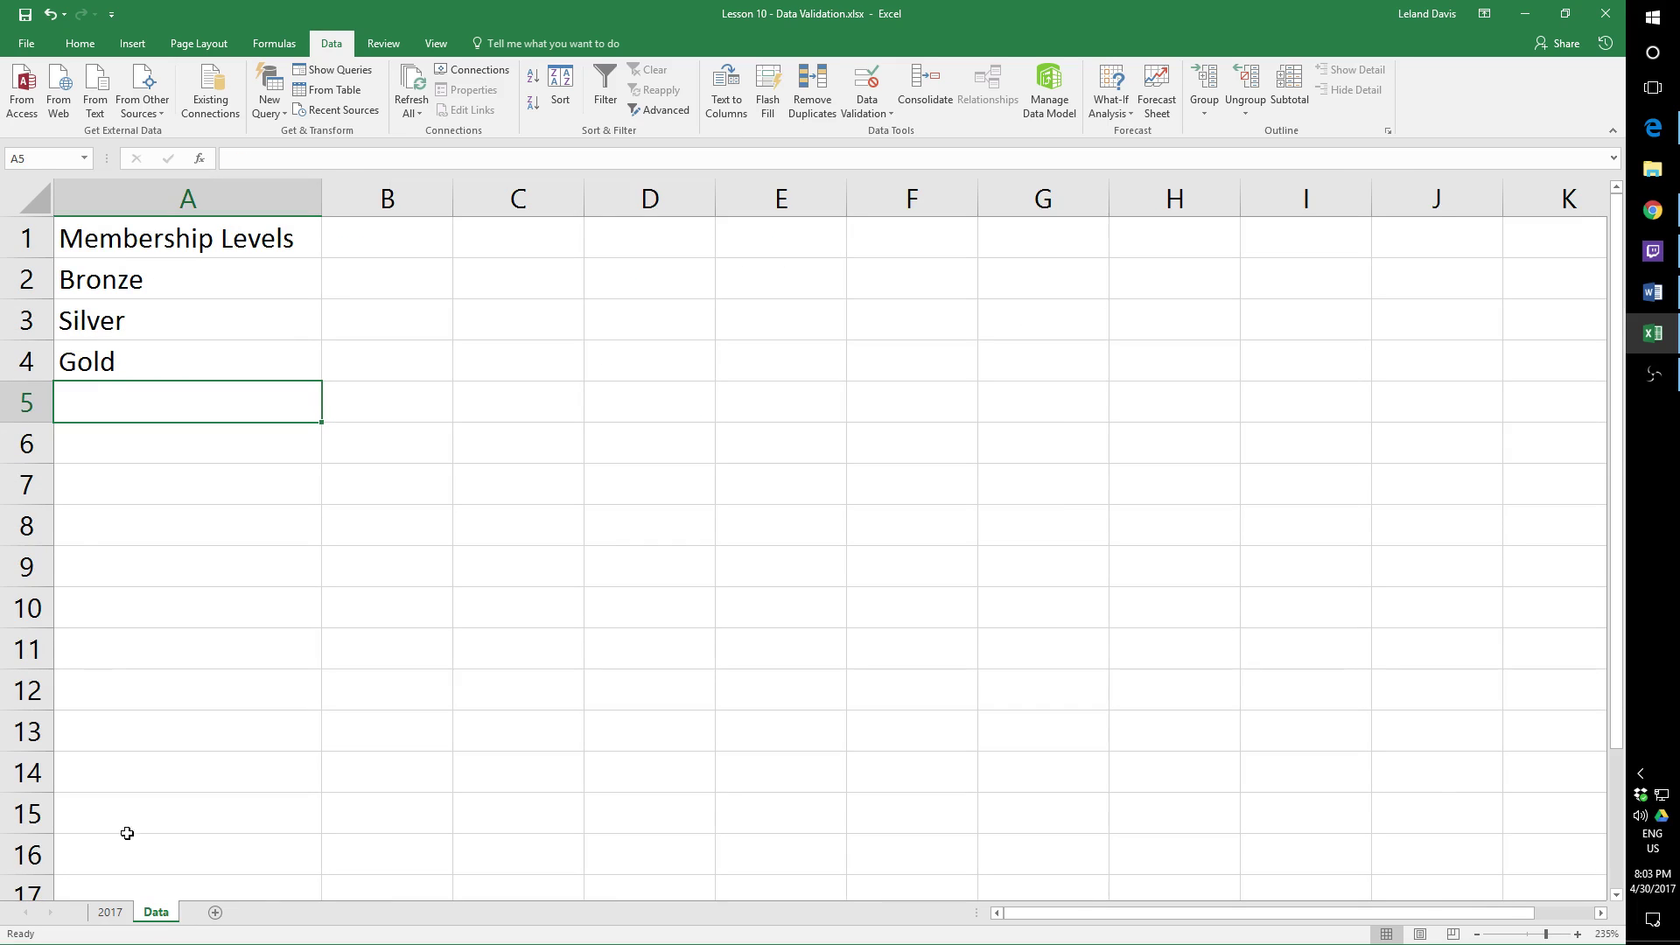
pyautogui.write('N')
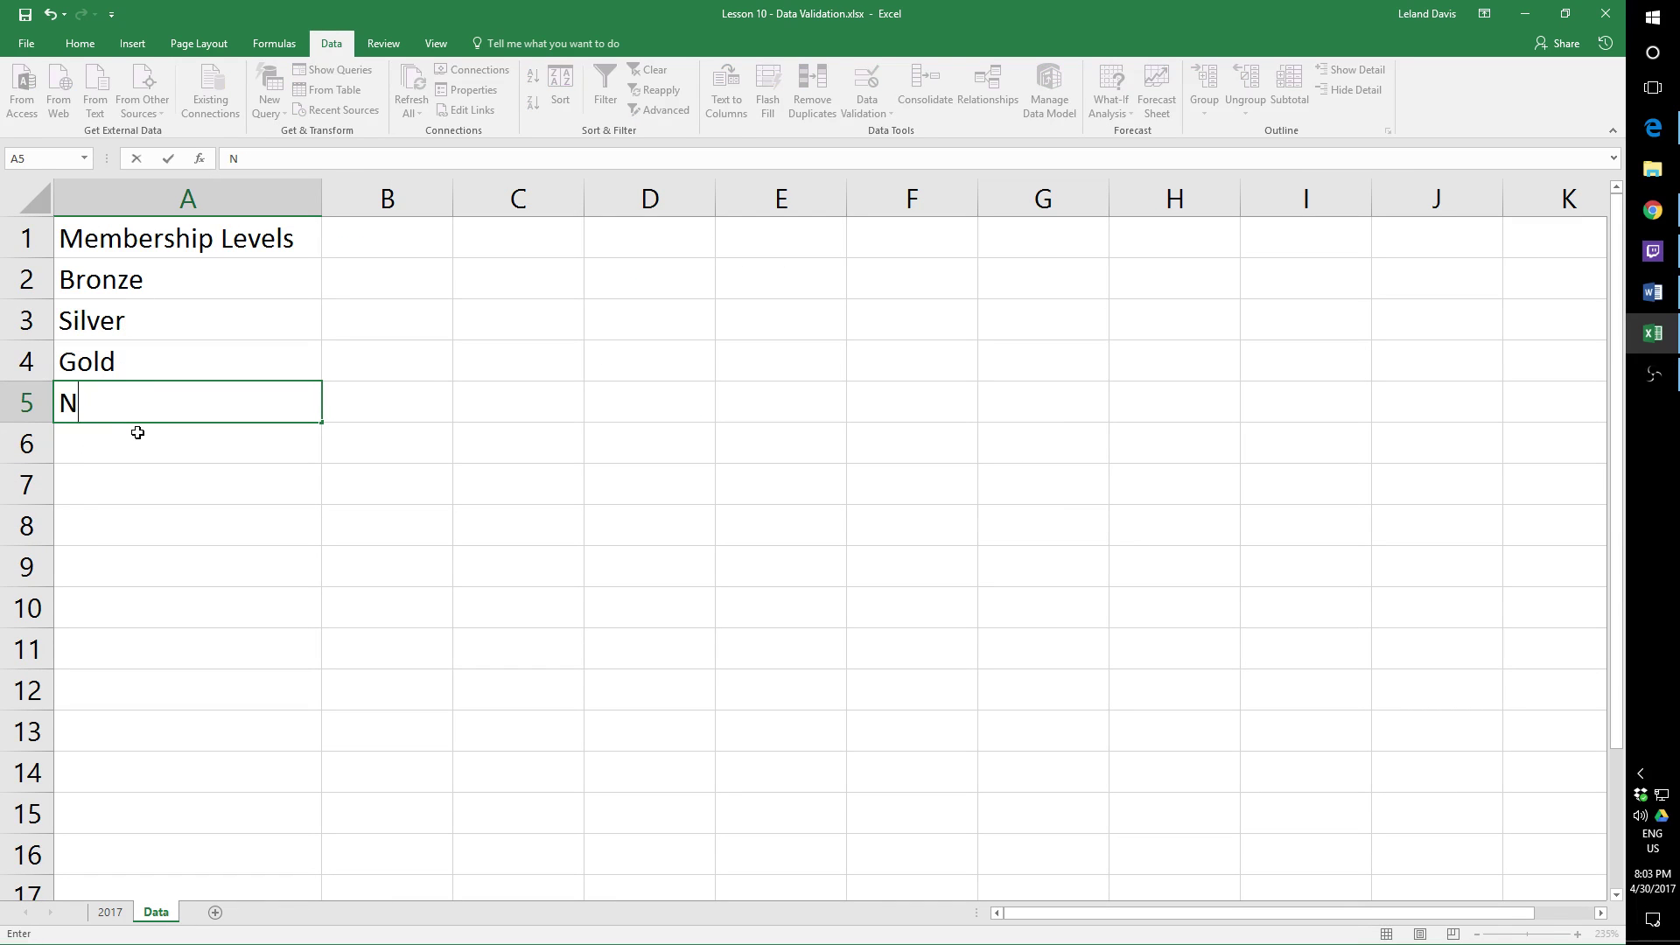
pyautogui.write('o n-Member')
pyautogui.hotkey('ctrl', 'Return')
pyautogui.click(137, 432)
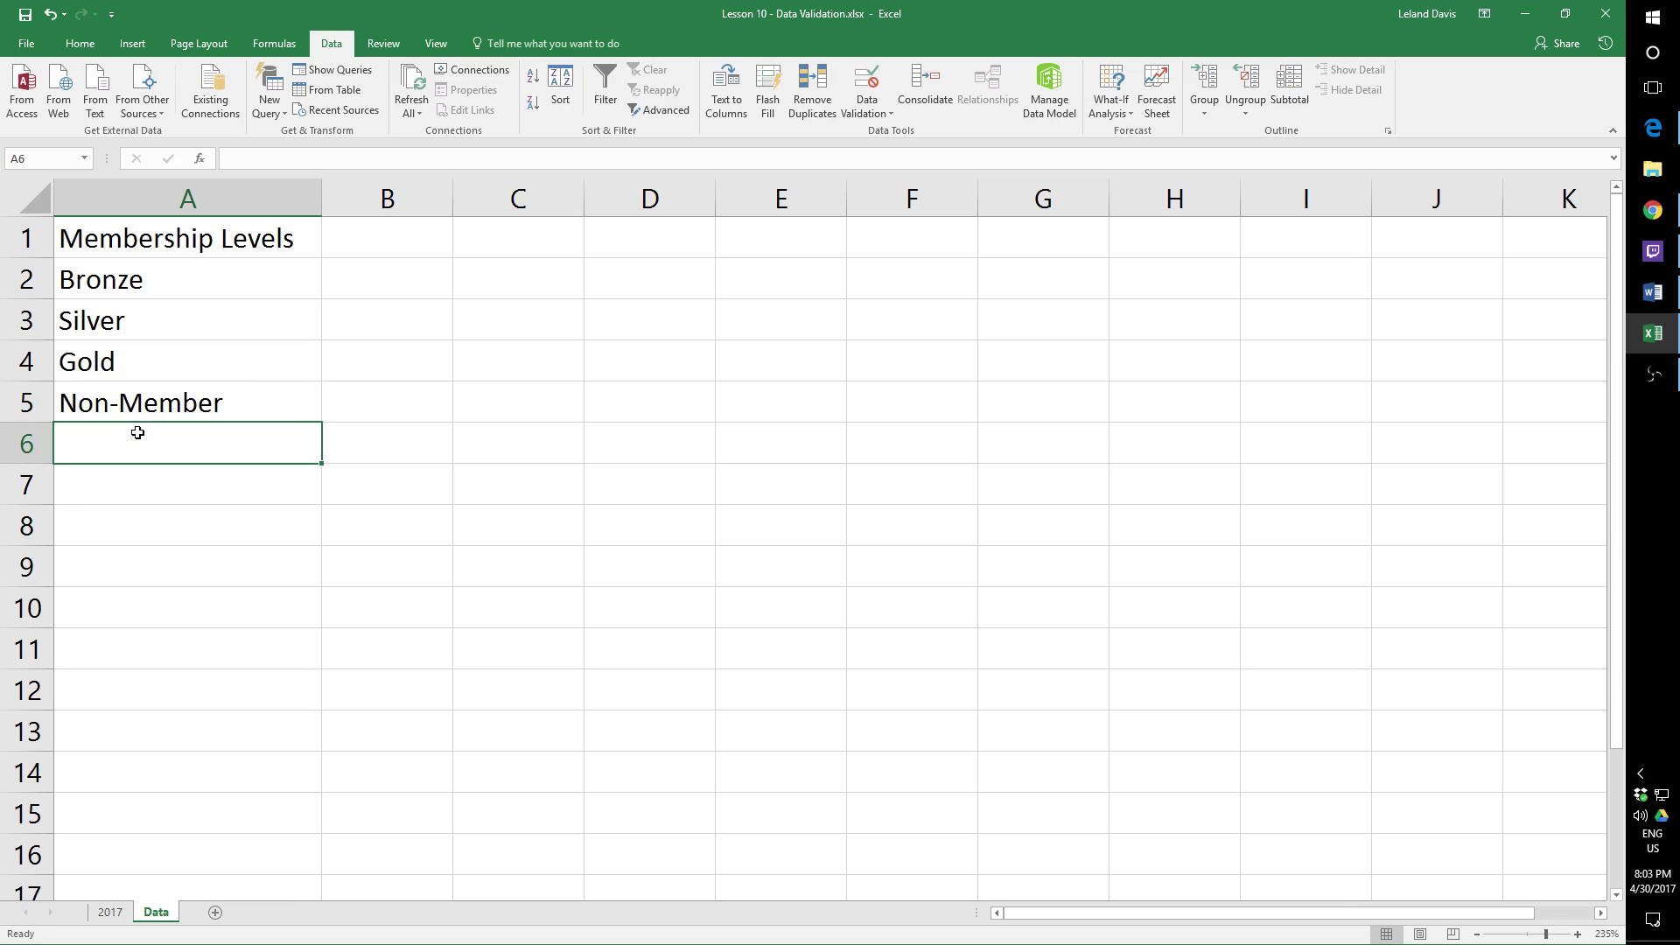
# Step: Extend the list validation source for D2:D6 on the 2017 sheet to =Data!$A$2:$A$5
pyautogui.click(109, 912)
pyautogui.moveTo(705, 300); pyautogui.dragTo(717, 473)
pyautogui.click(867, 85)
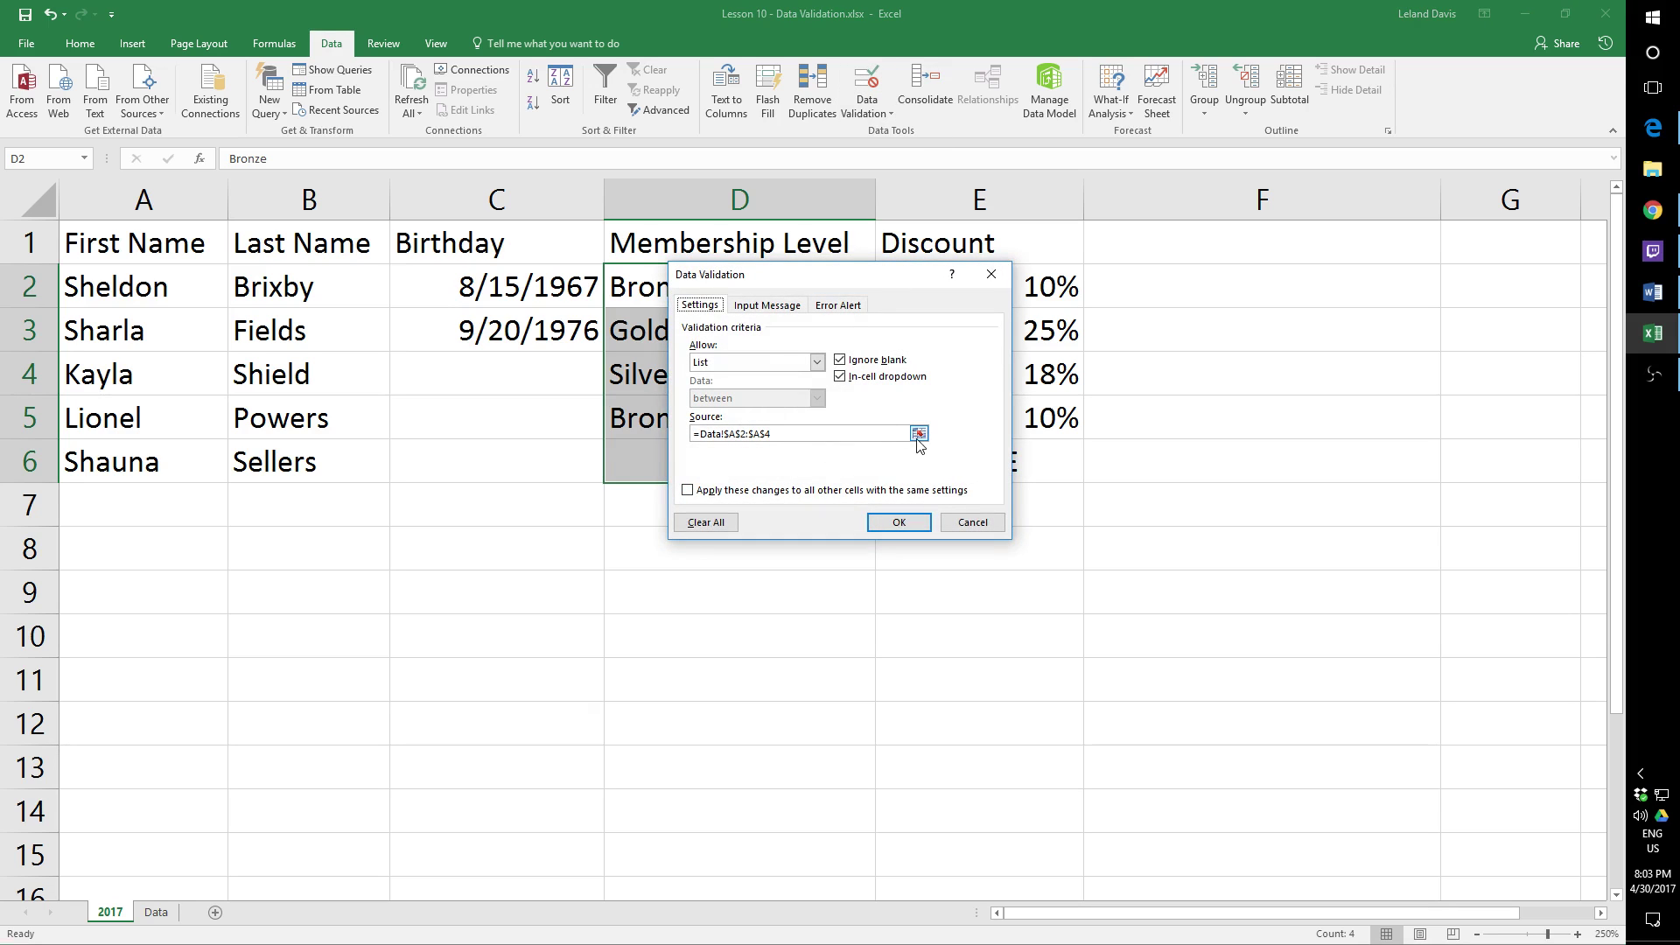
pyautogui.click(779, 435)
pyautogui.press('BackSpace')
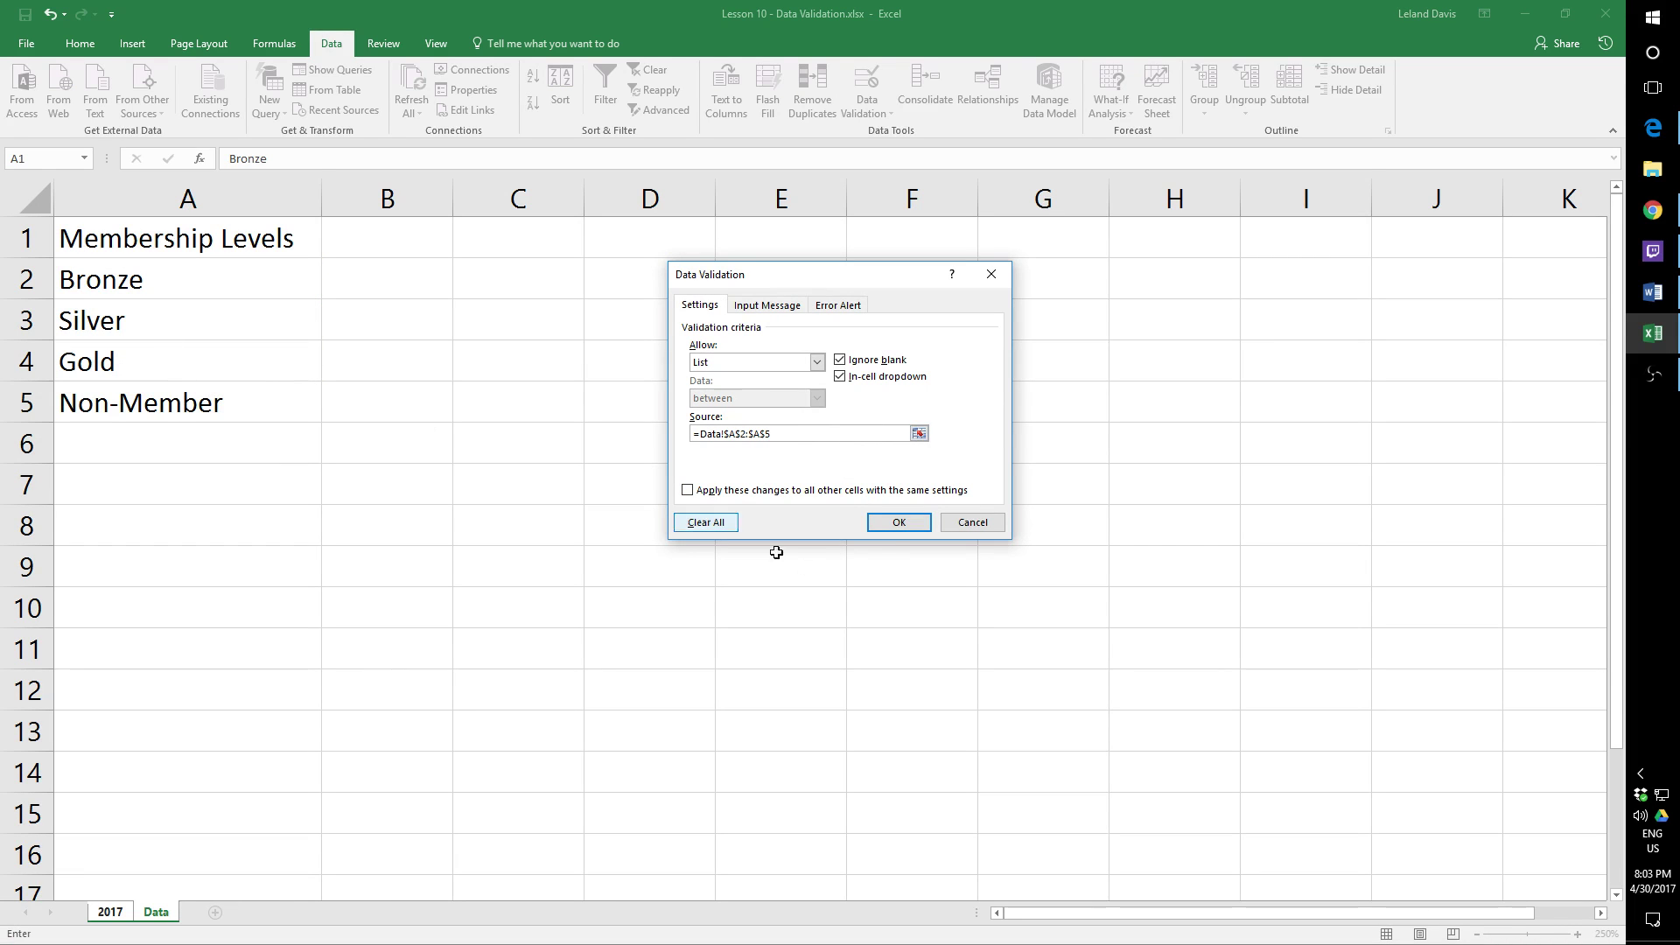
pyautogui.click(896, 530)
pyautogui.click(898, 530)
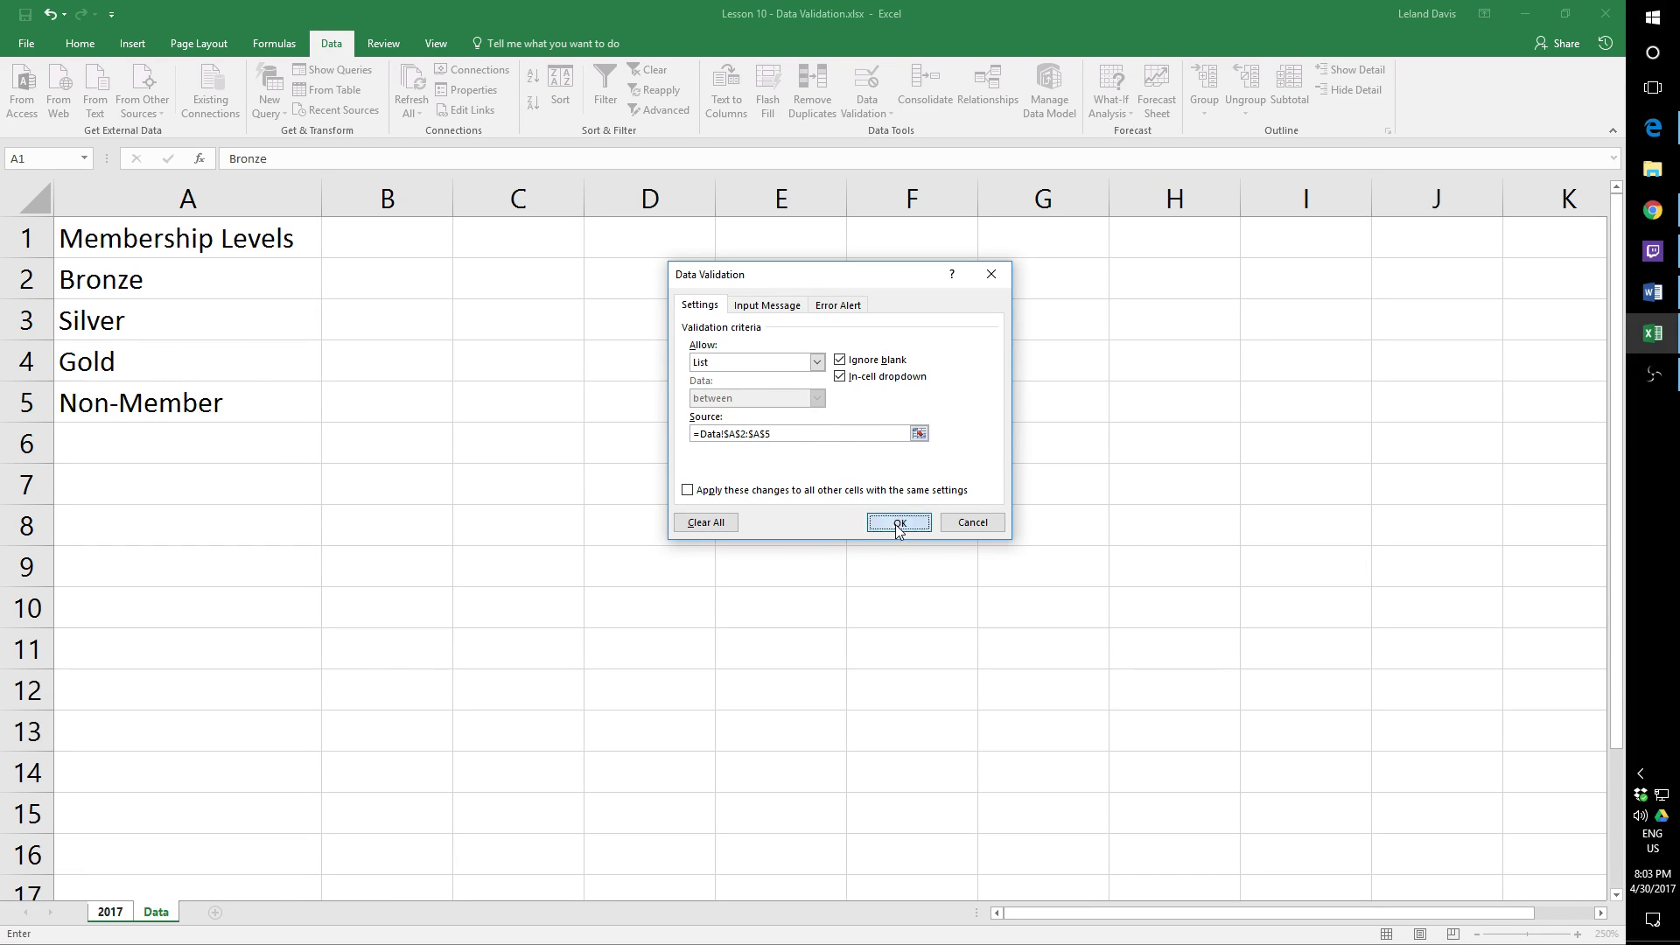
# Step: Choose Non-Member as the Membership Level in D6 from the cell's list of allowed values
pyautogui.click(814, 468)
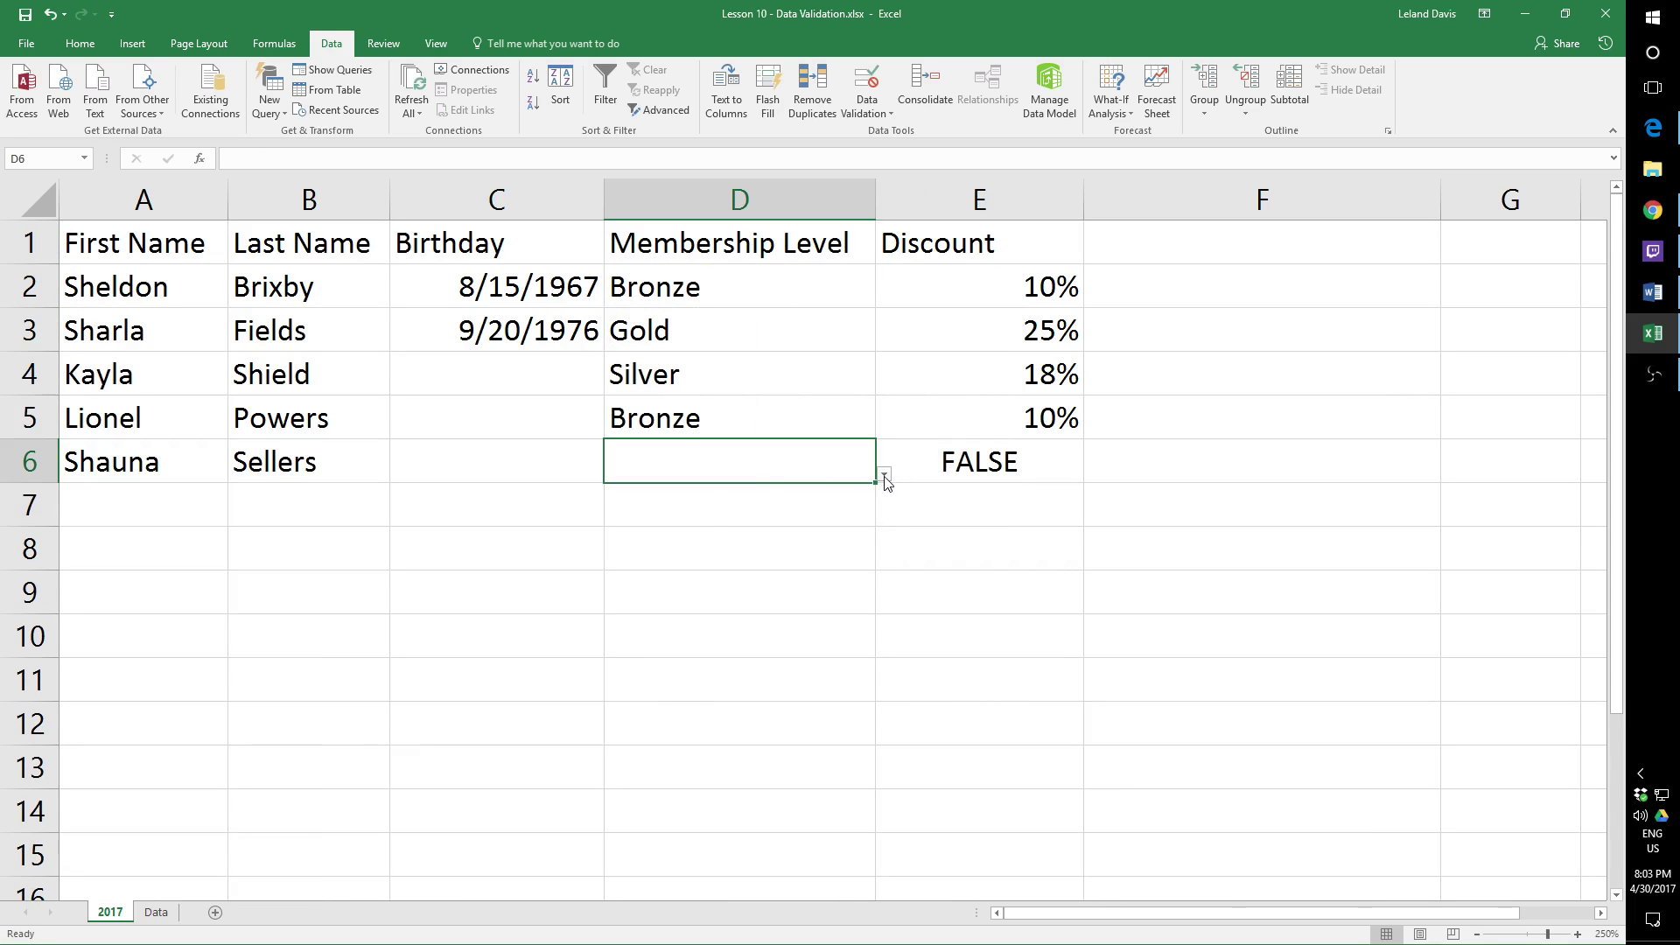
pyautogui.click(885, 475)
pyautogui.click(727, 587)
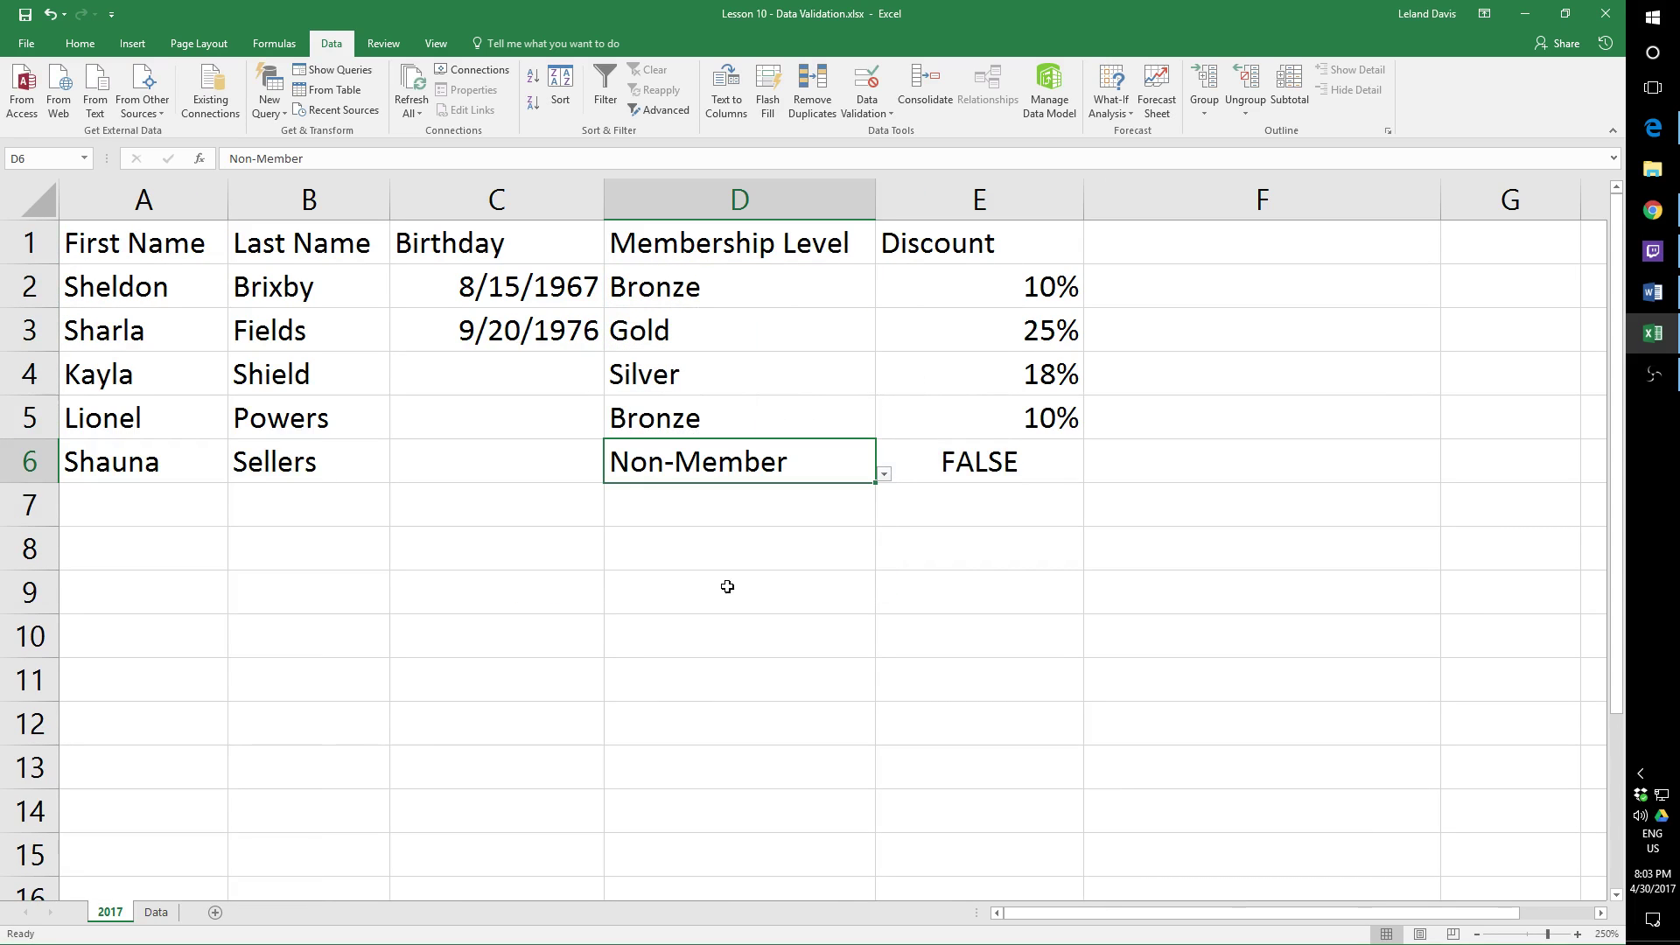
# Step: Add 0 as the value-if-false argument of the innermost IF in the Discount formula in E2
pyautogui.click(1020, 469)
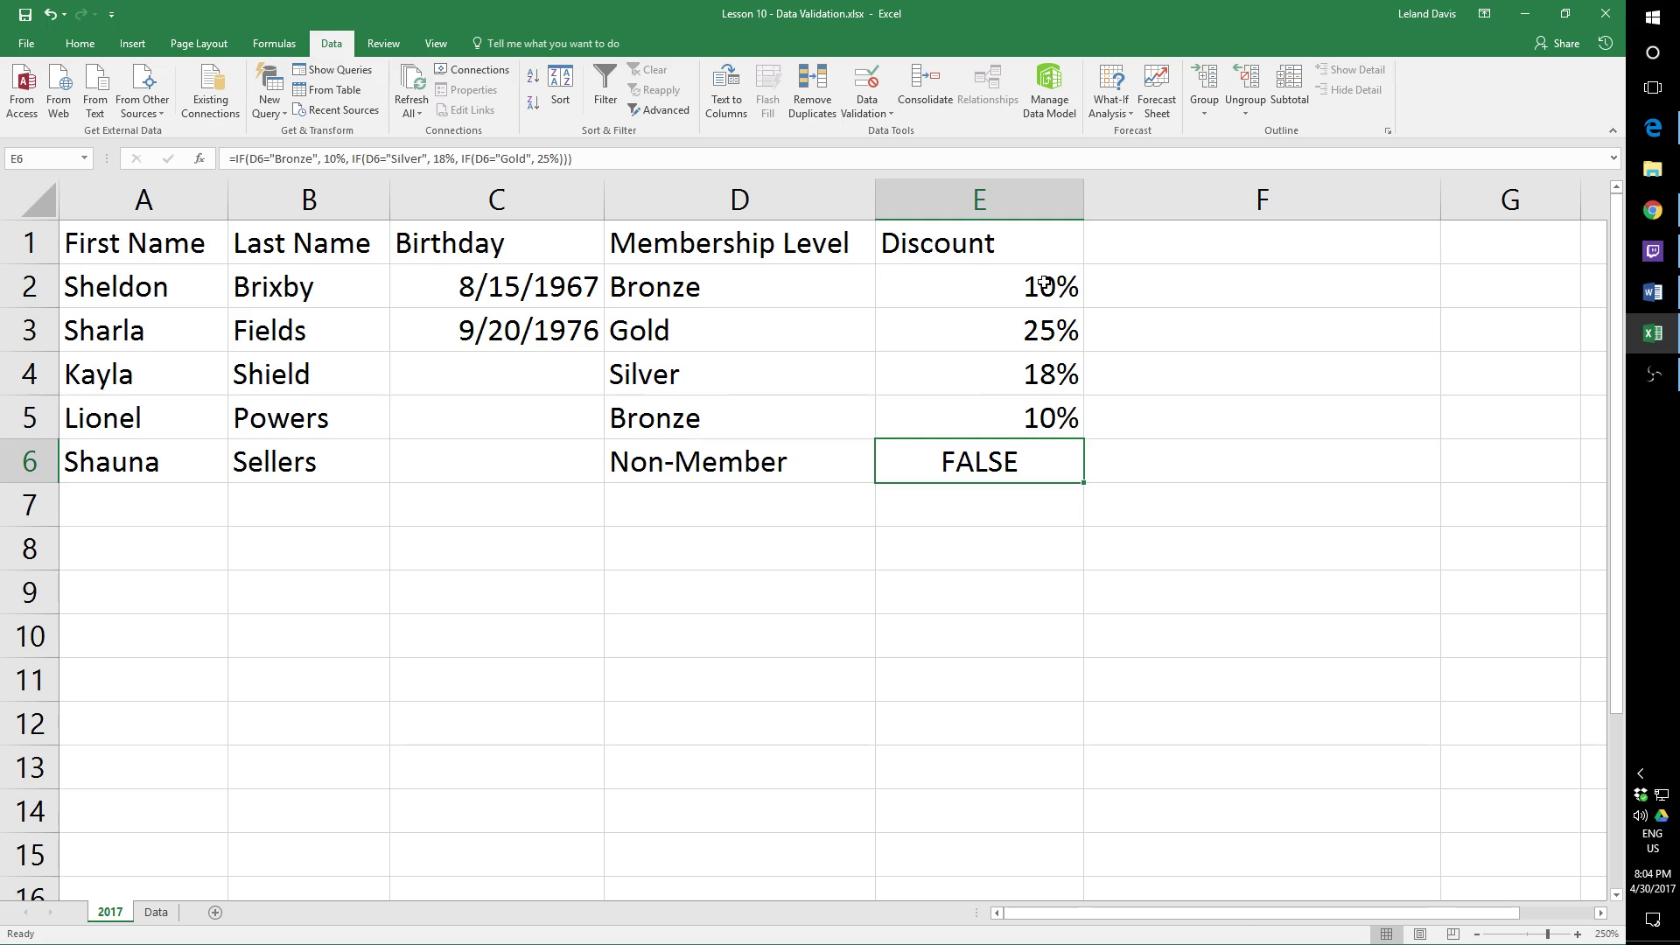
pyautogui.moveTo(1050, 277); pyautogui.dragTo(1013, 274)
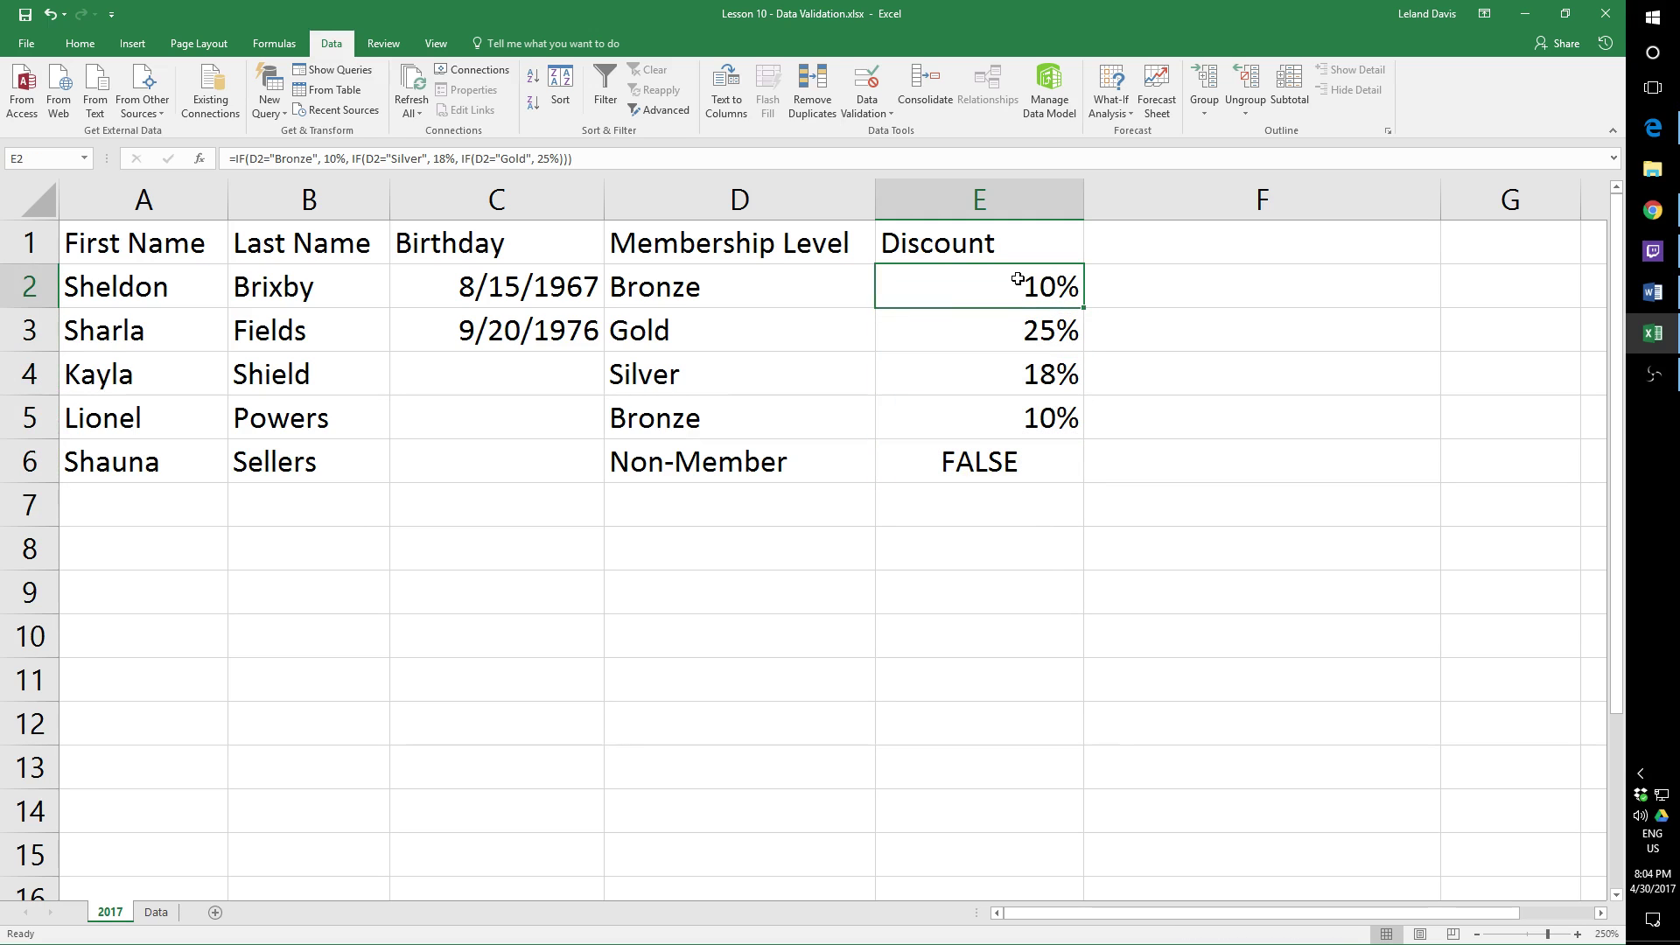
pyautogui.click(560, 160)
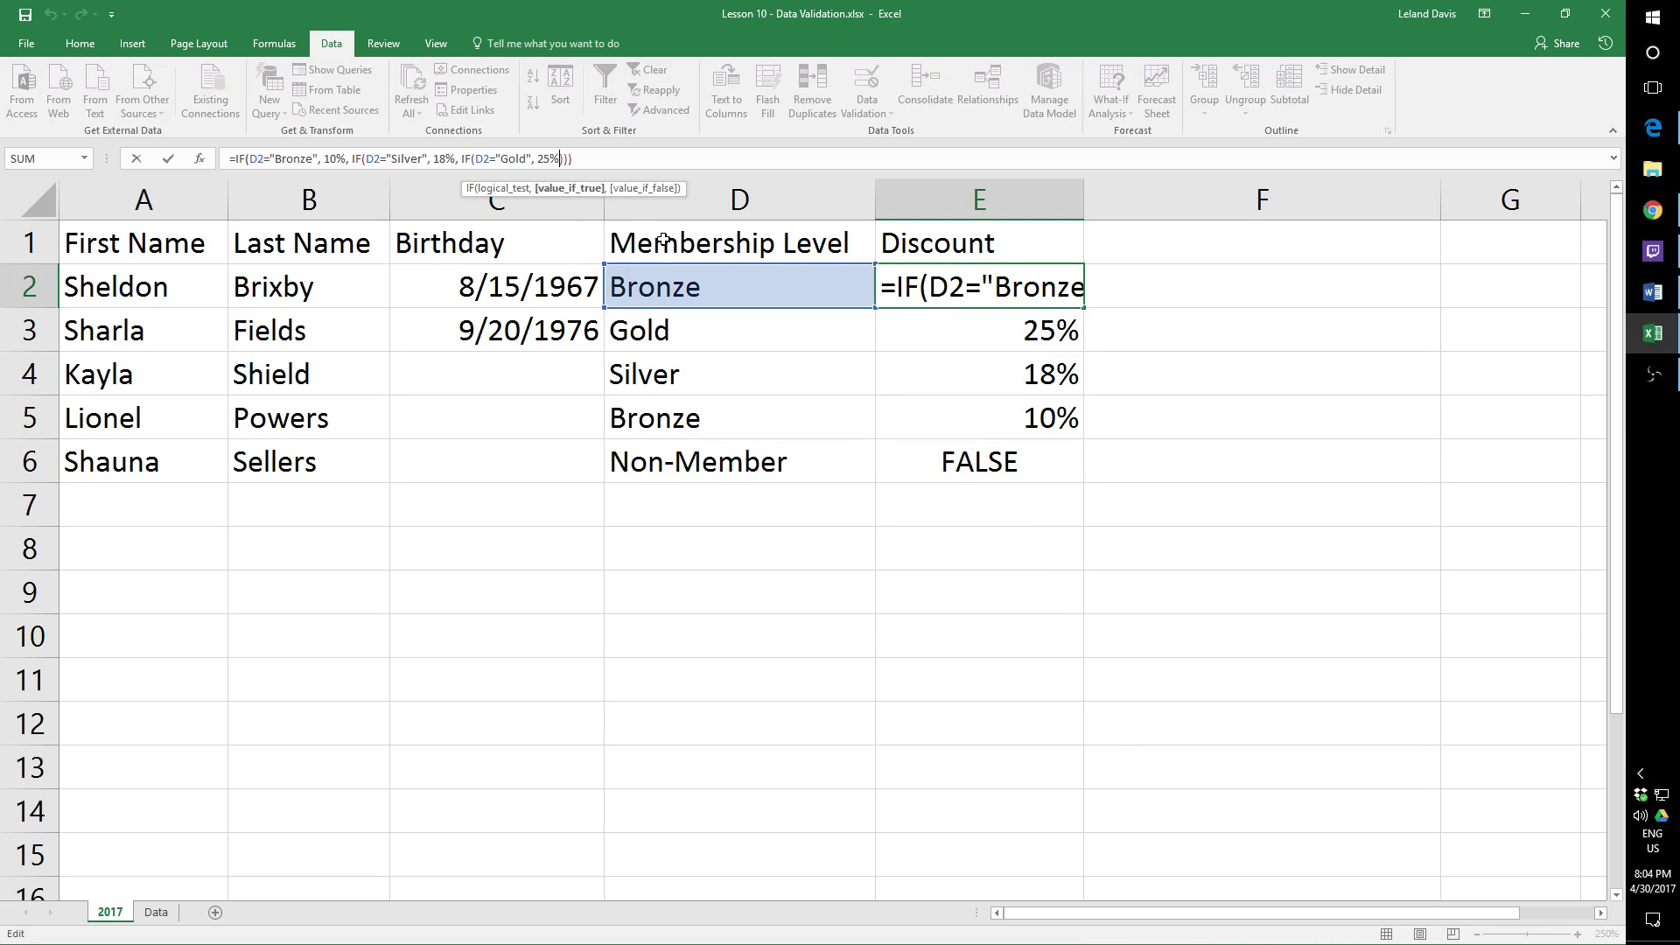
pyautogui.write(',')
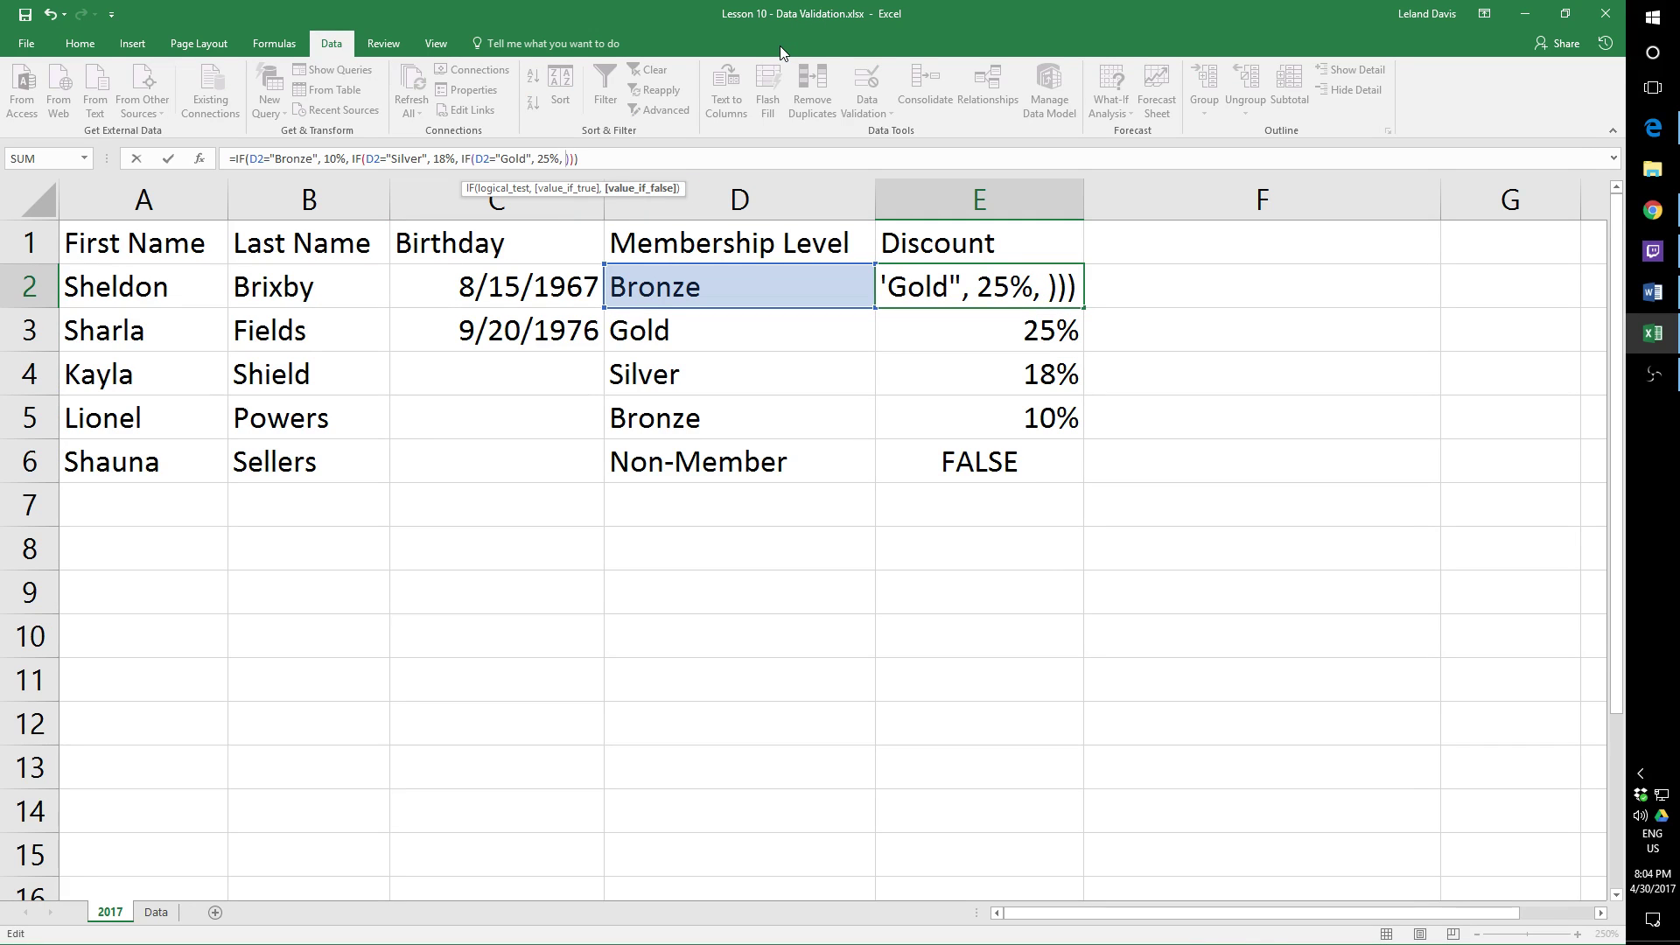
pyautogui.write(' 0')
pyautogui.press('Return')
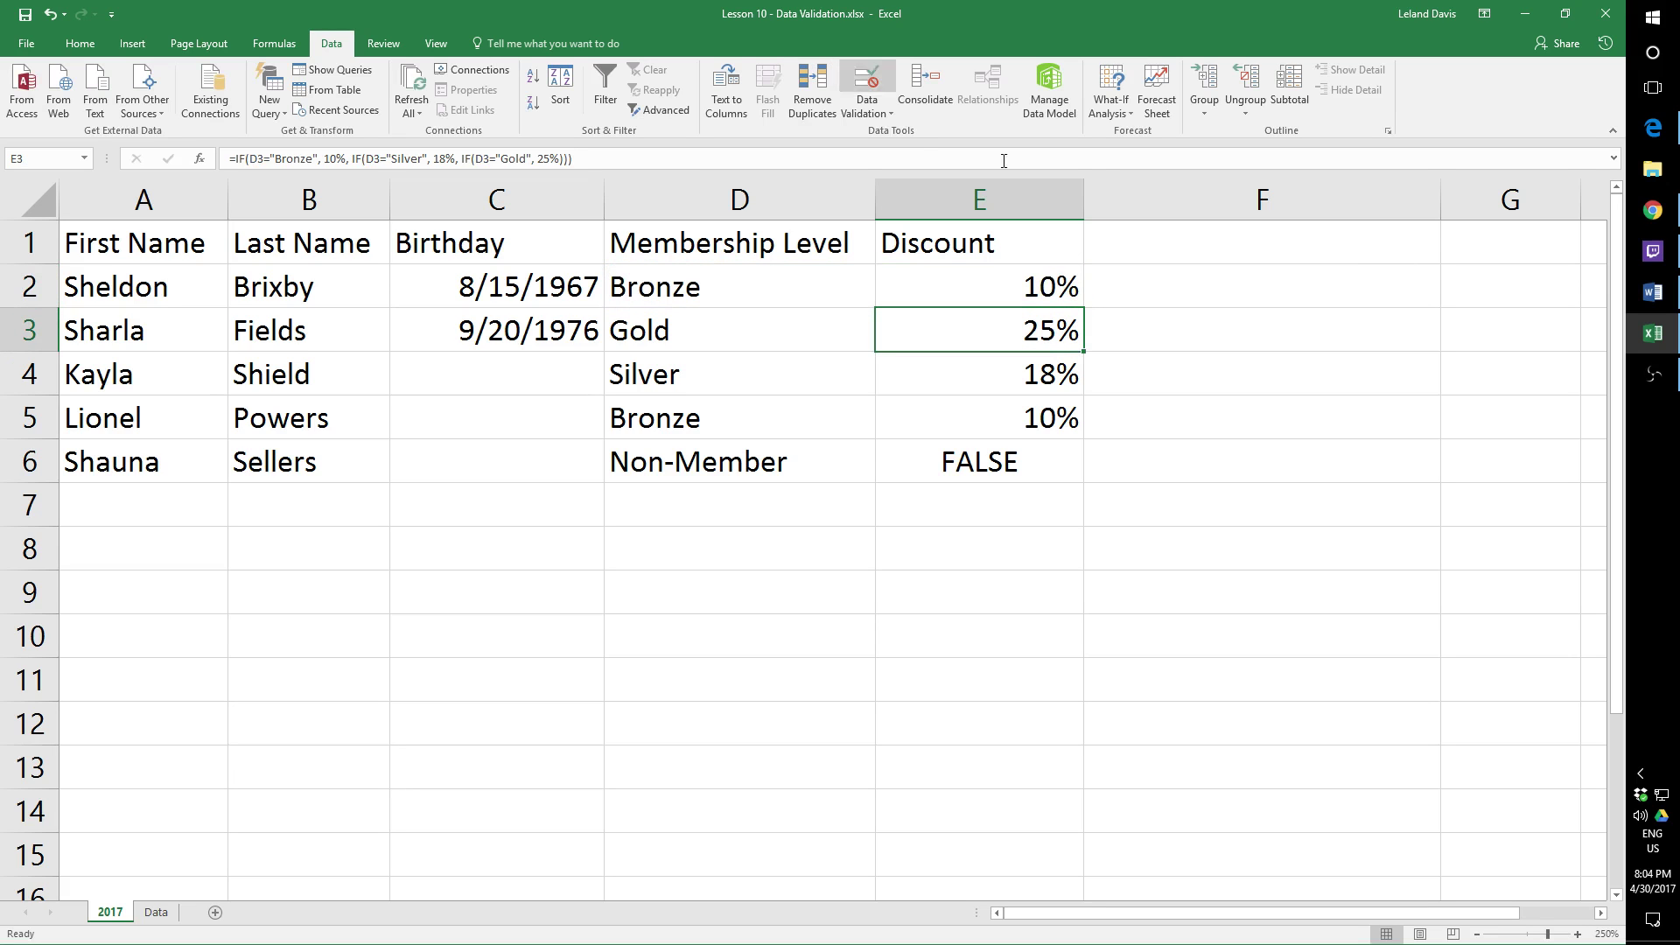
# Step: Fill the Discount formula from E2 down through E6
pyautogui.click(1037, 280)
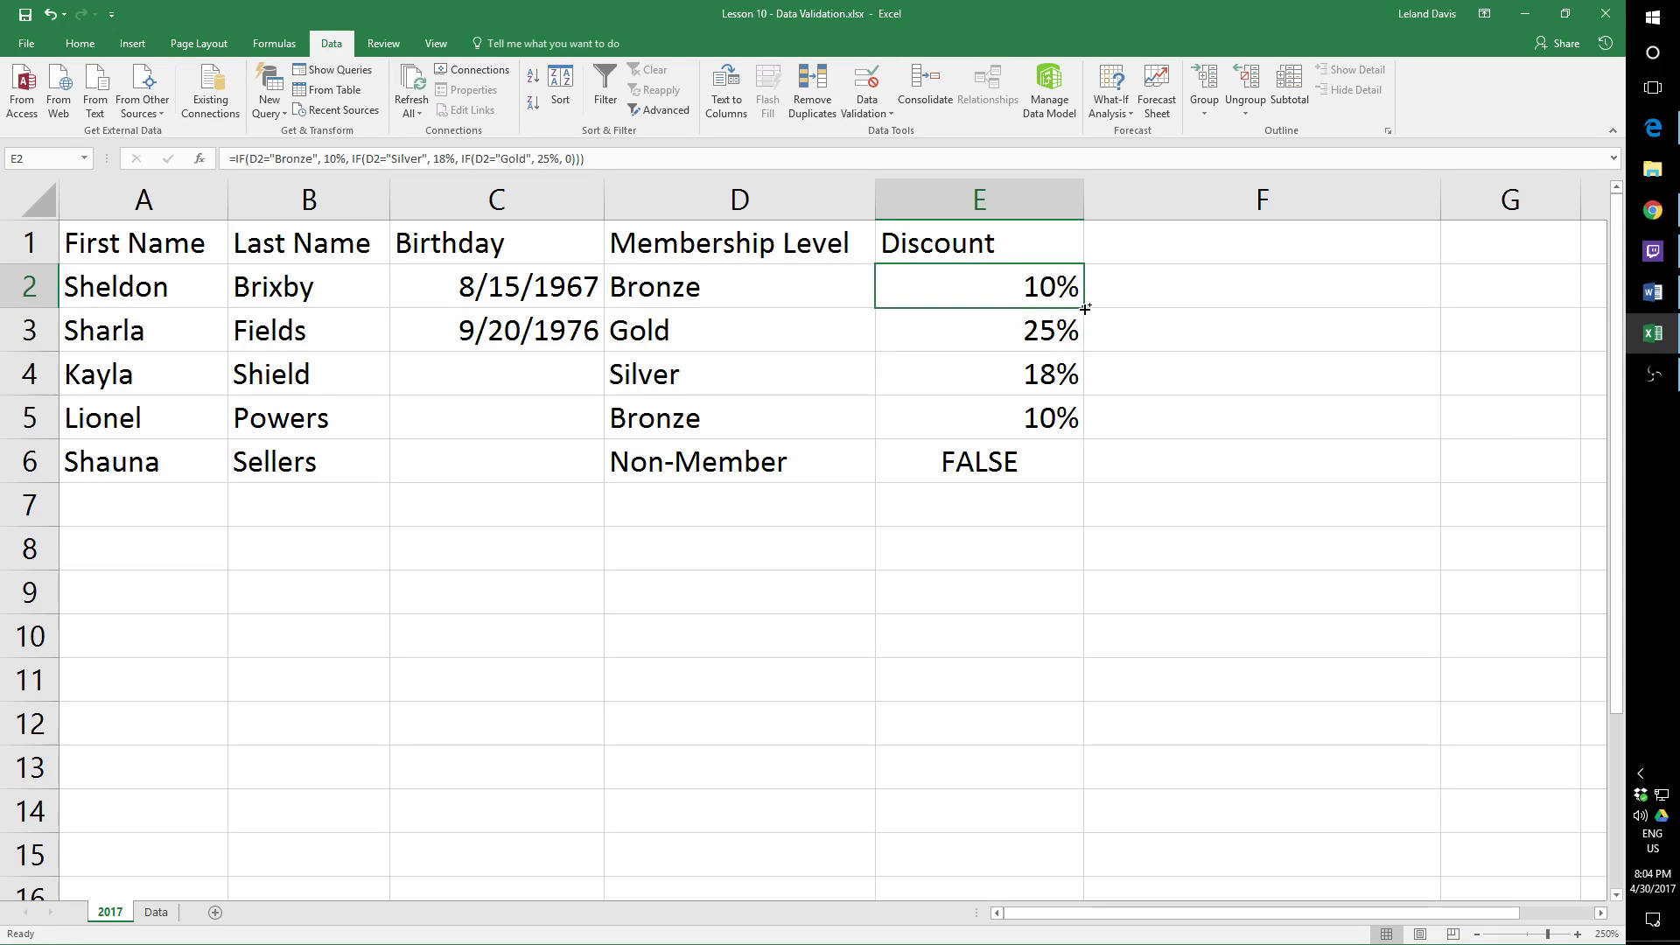
pyautogui.moveTo(1084, 307); pyautogui.dragTo(1068, 481)
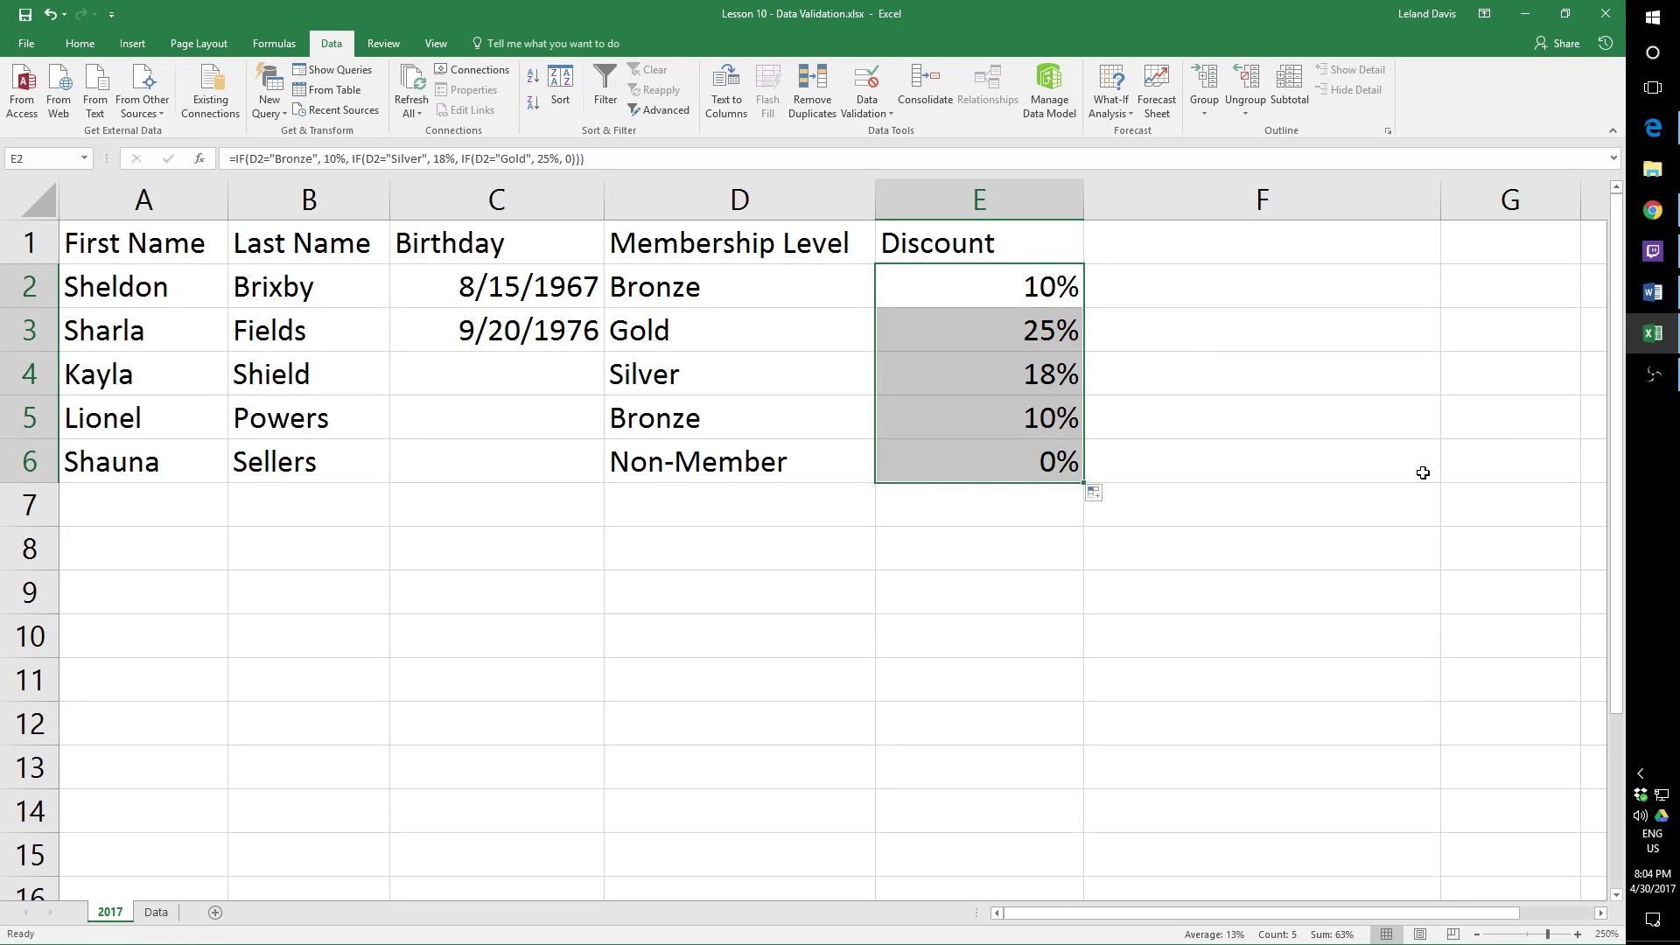
pyautogui.click(1421, 470)
pyautogui.scroll(-1, 934, 656)
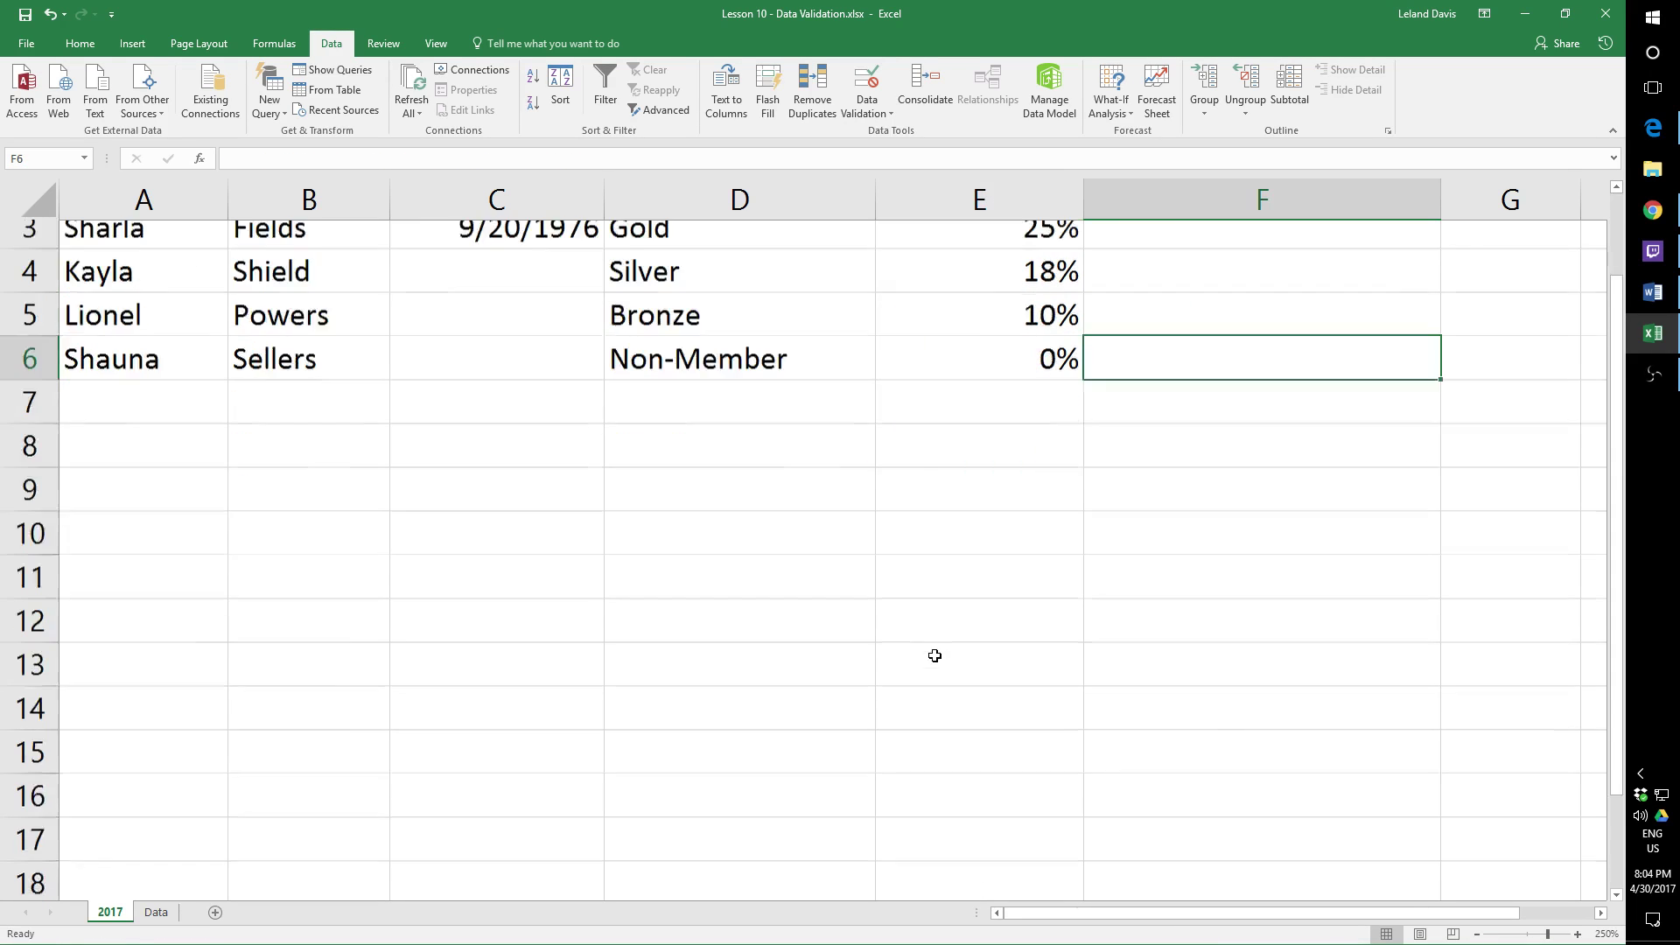
pyautogui.scroll(1, 927, 667)
# Step: Apply the General number format to the Discount values in E2:E6
pyautogui.click(981, 285)
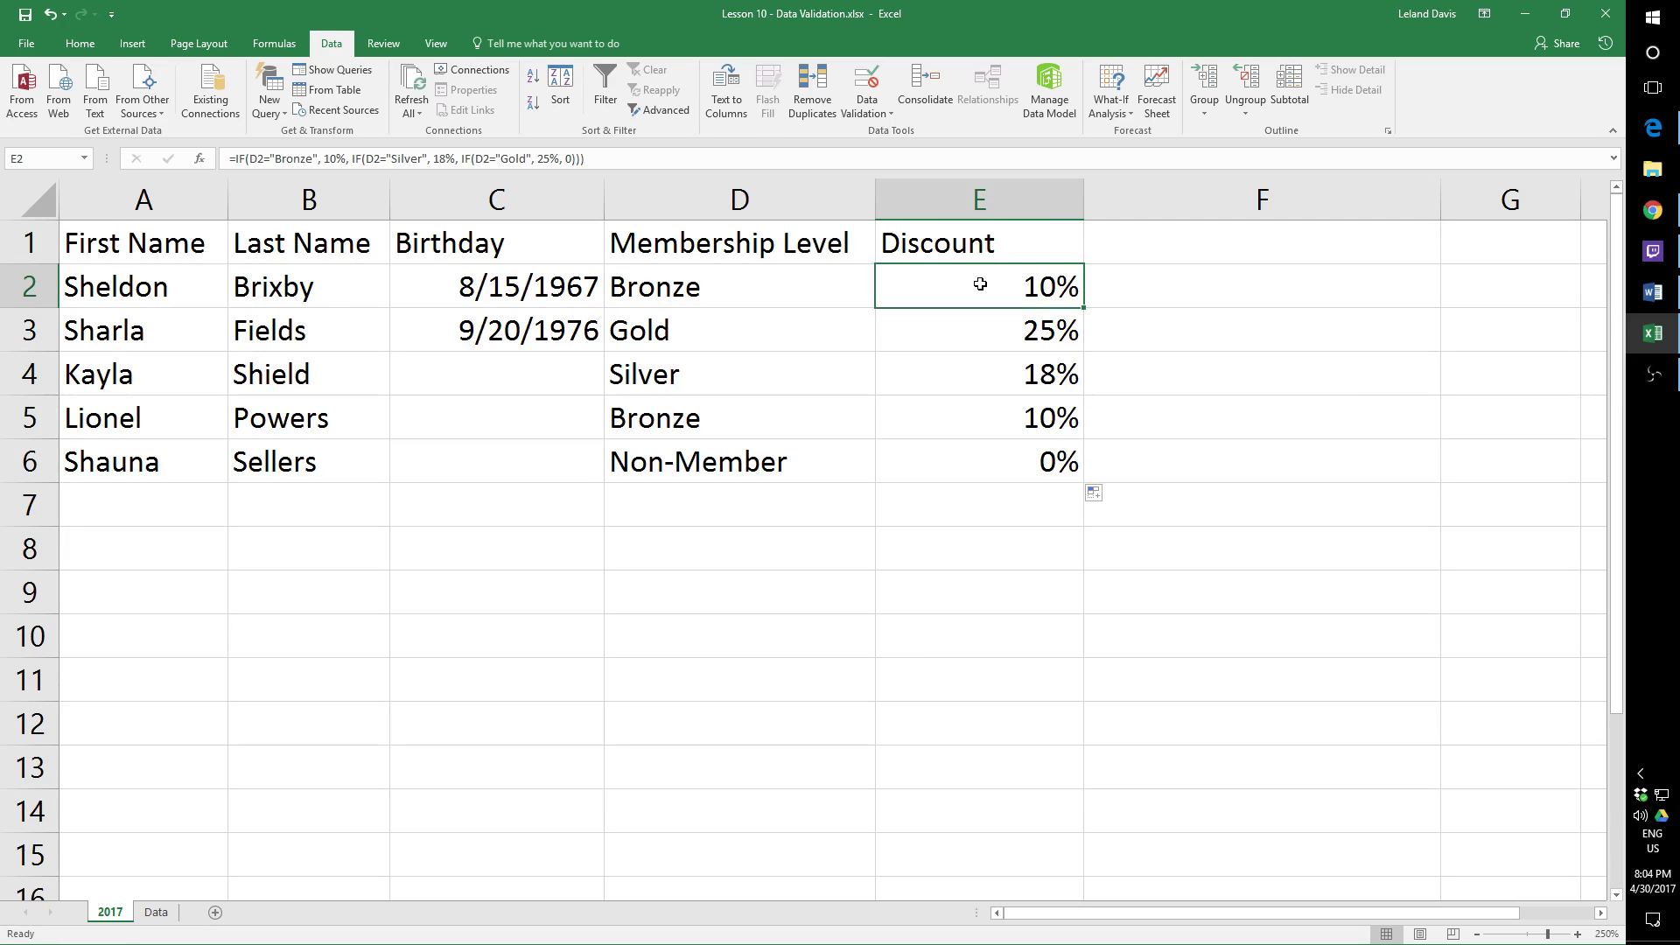
pyautogui.moveTo(976, 279); pyautogui.dragTo(979, 454)
pyautogui.click(977, 291)
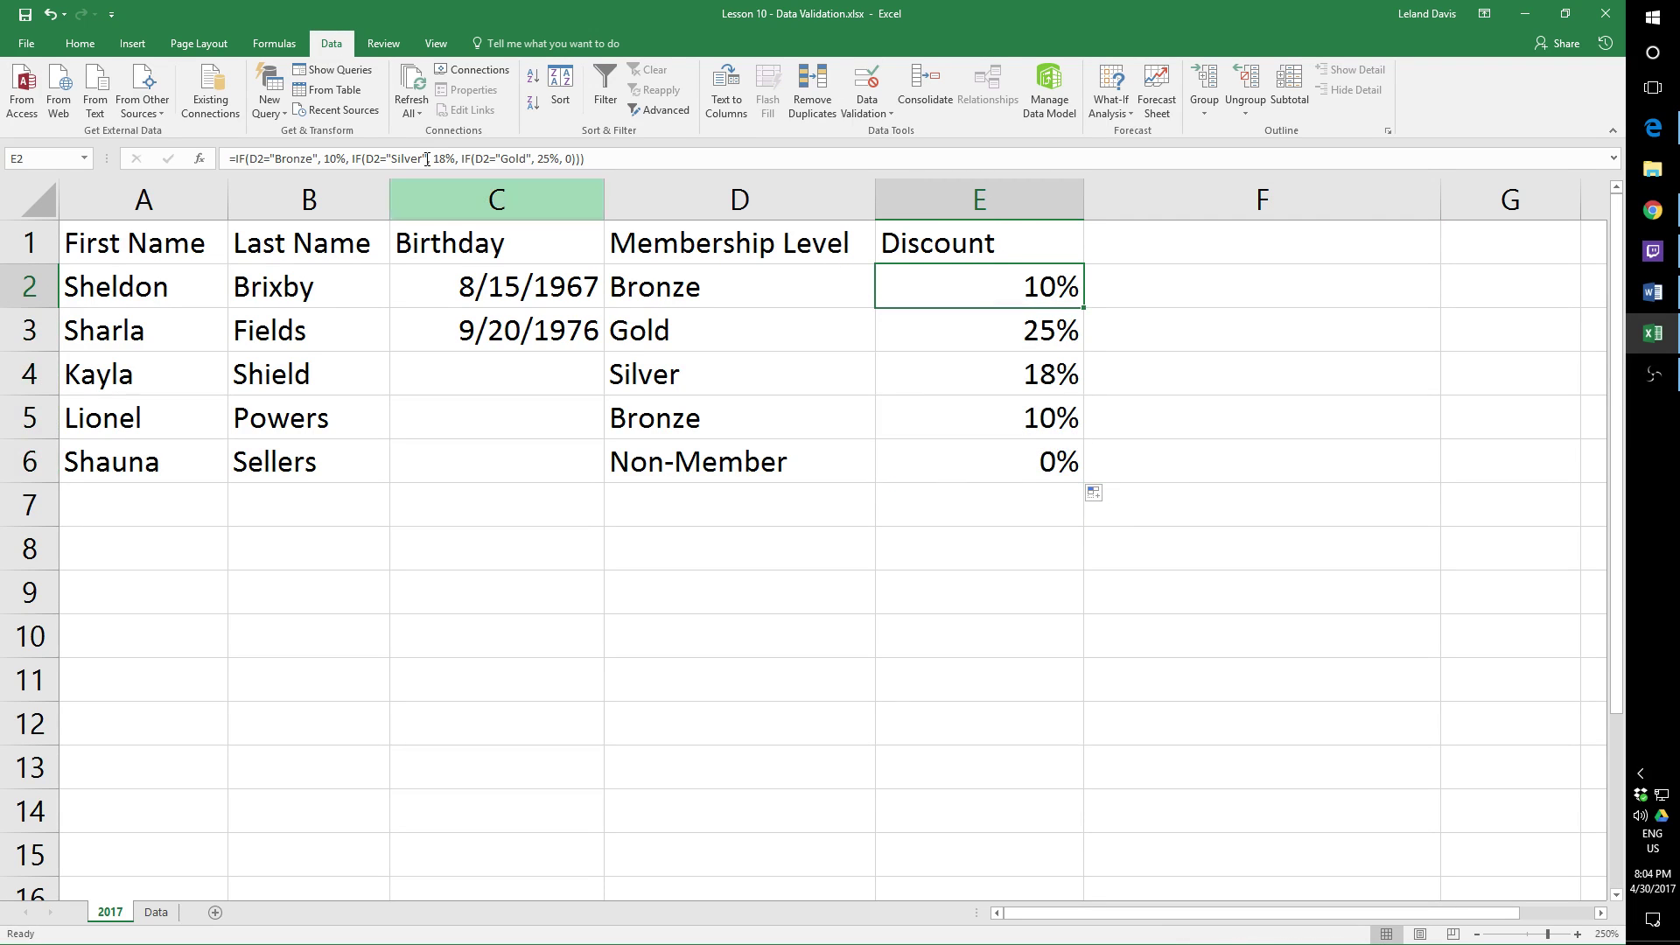
pyautogui.click(71, 45)
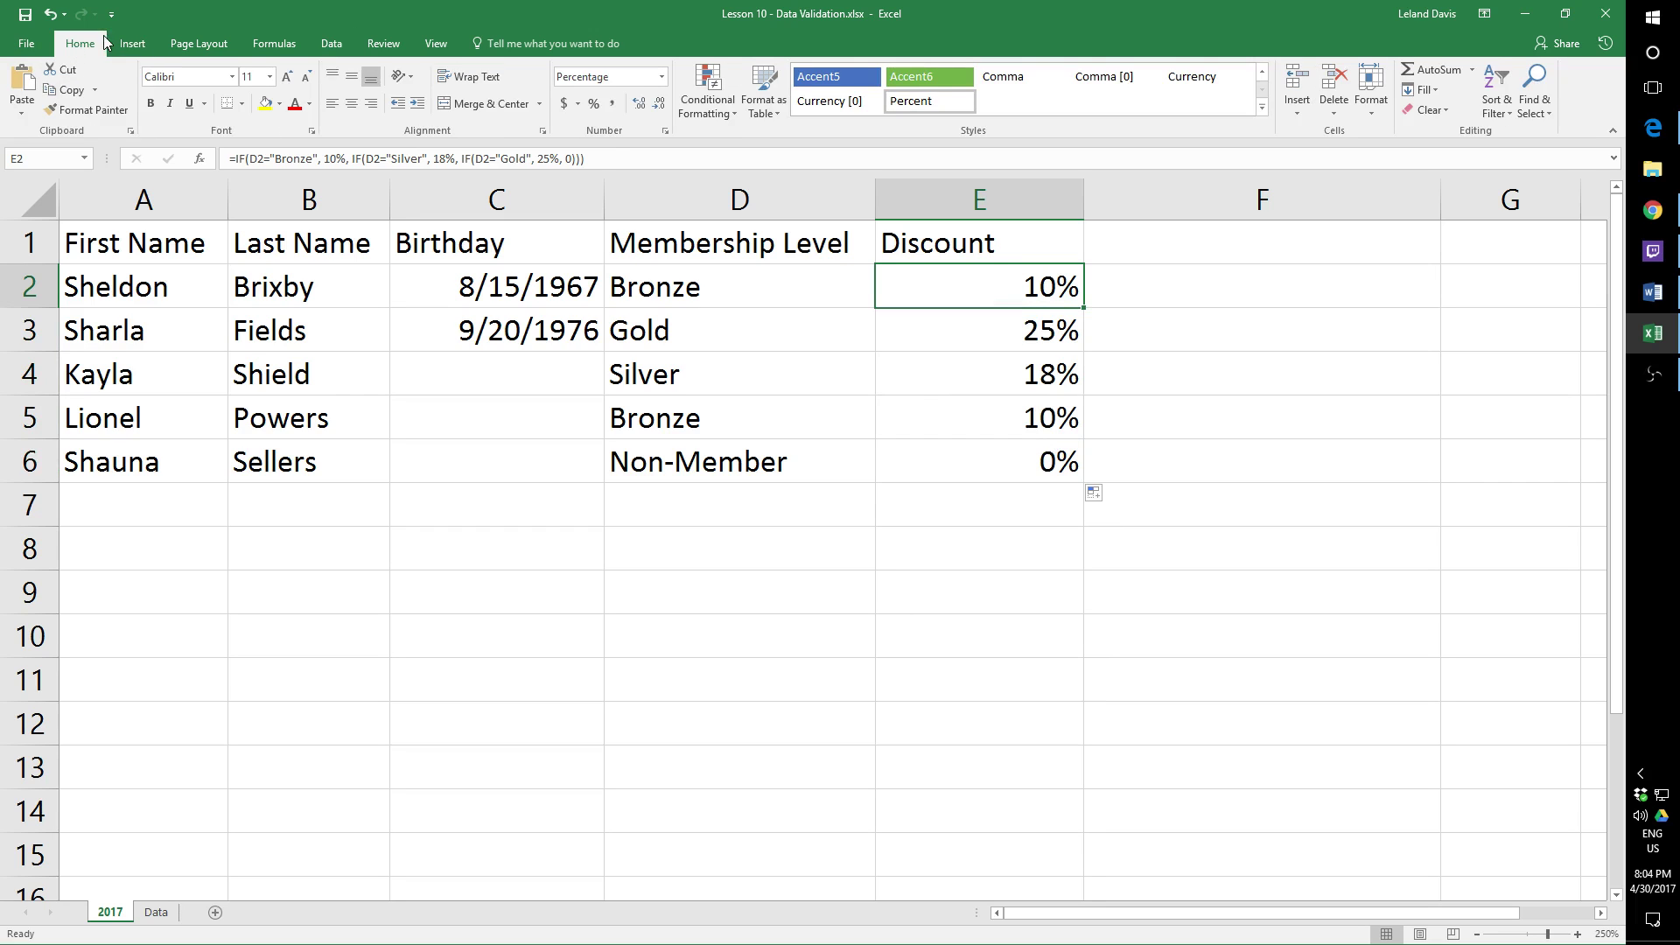
pyautogui.moveTo(1021, 277); pyautogui.dragTo(1011, 464)
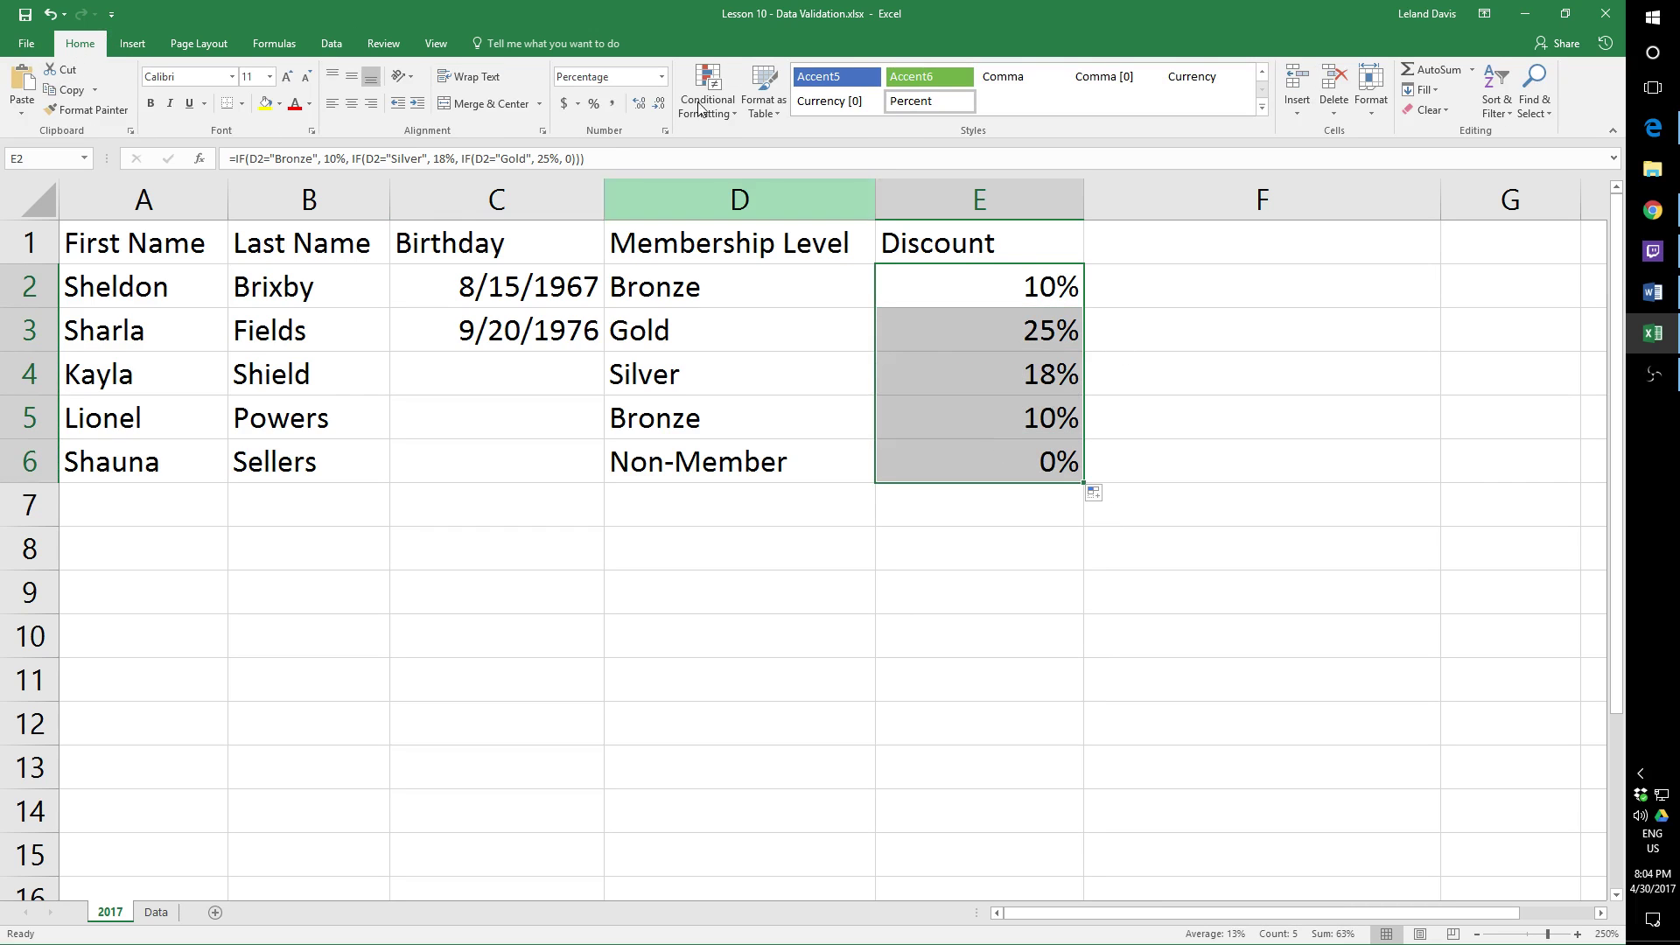
pyautogui.click(662, 77)
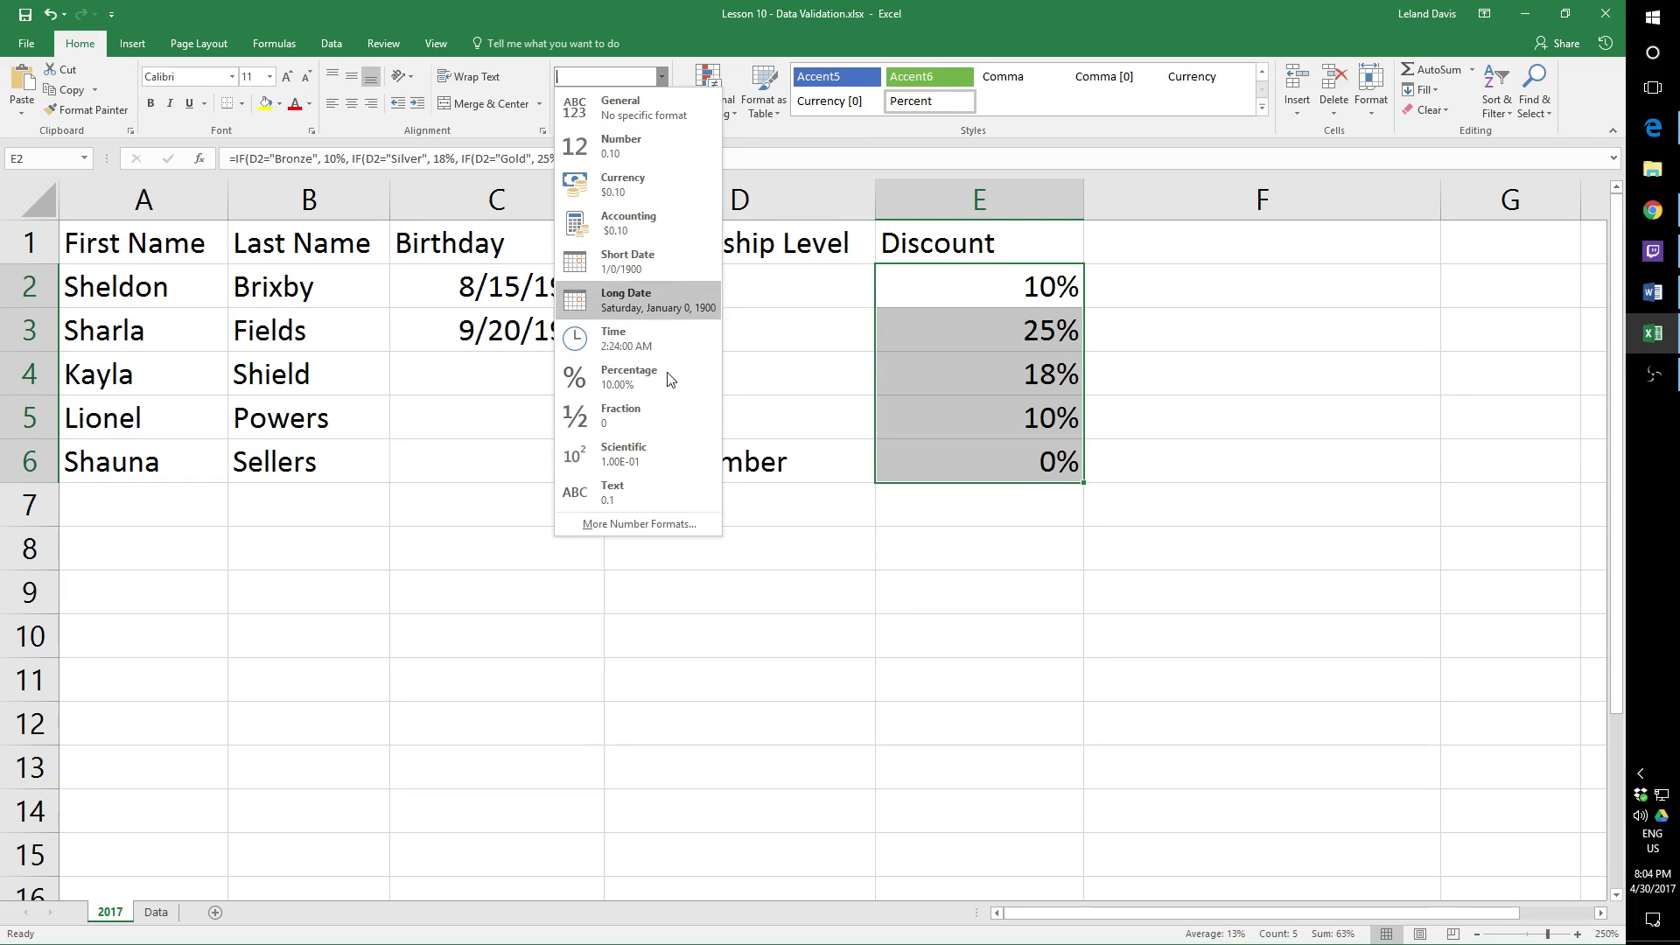
pyautogui.click(639, 105)
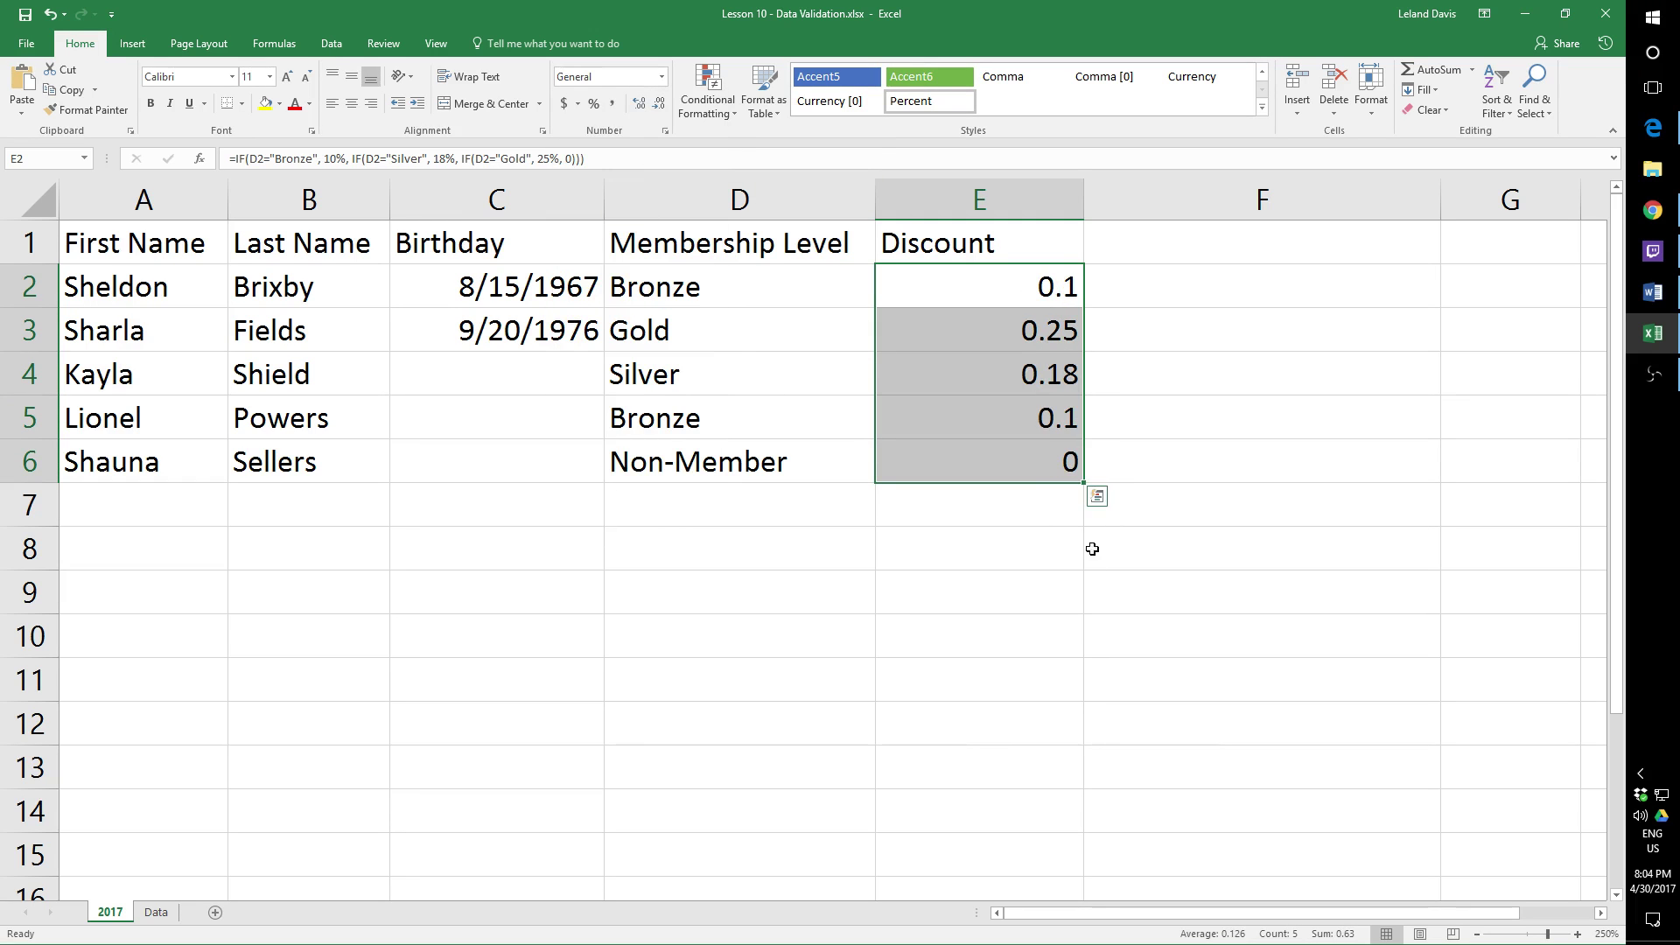
# Step: Format the Discount values in E2:E6 as Percentage with two decimal places
pyautogui.click(662, 79)
pyautogui.click(651, 377)
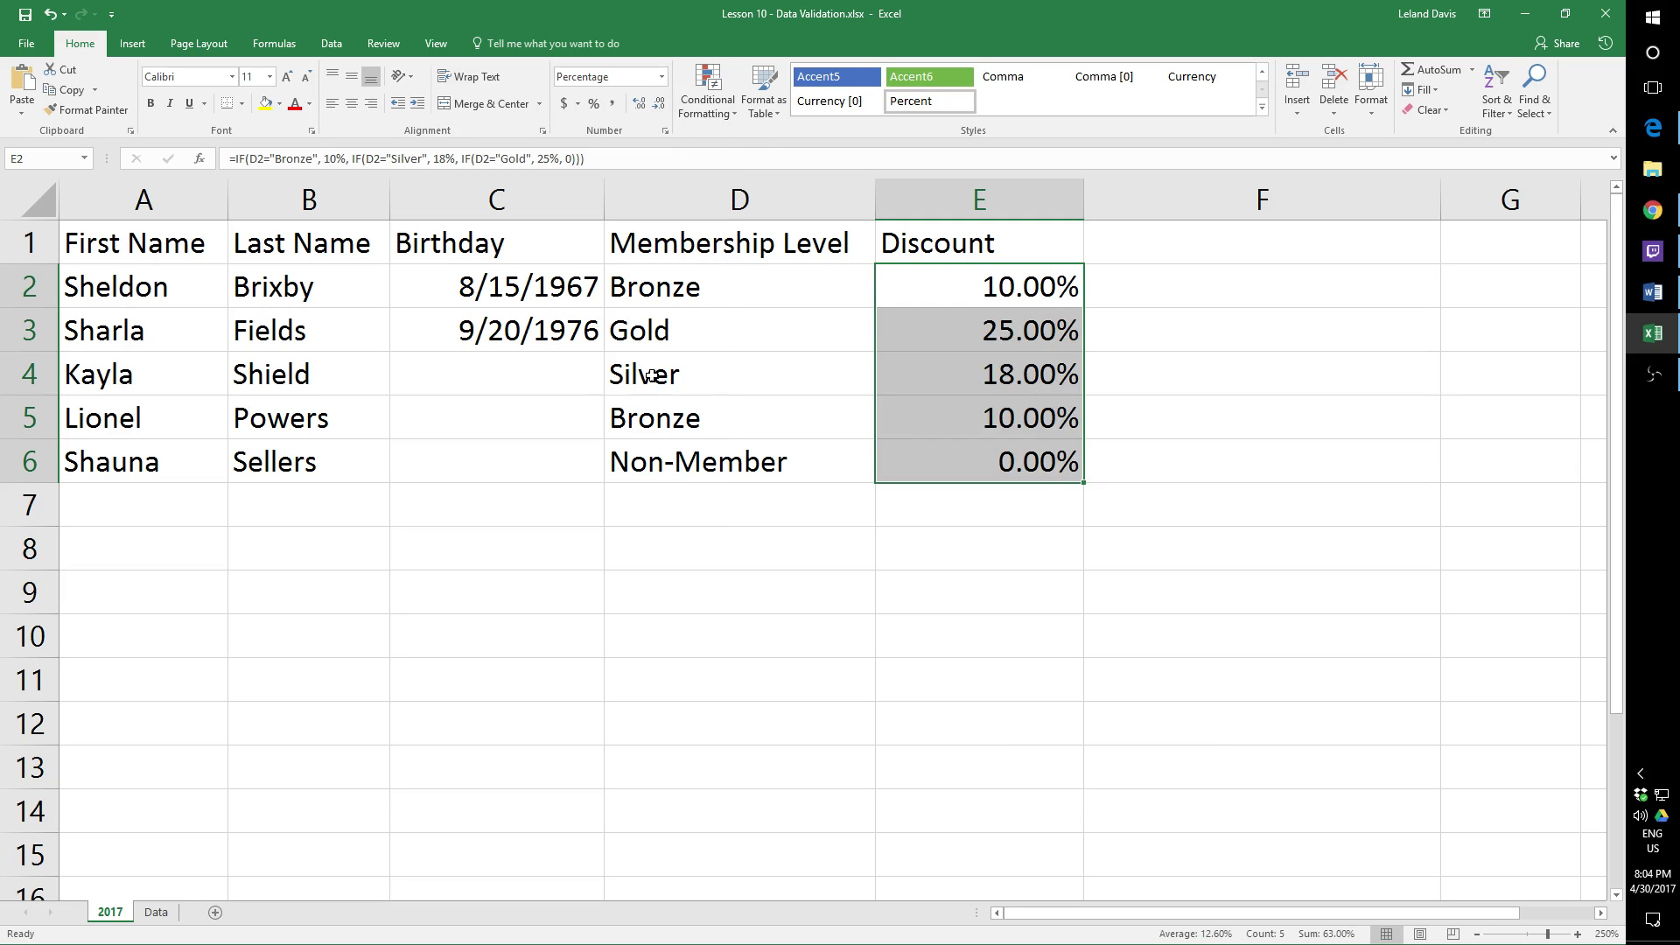
pyautogui.click(1035, 302)
# Step: Format the Birthday cells C2:C6 as Long Date and autofit column C to the dates
pyautogui.moveTo(543, 289); pyautogui.dragTo(529, 462)
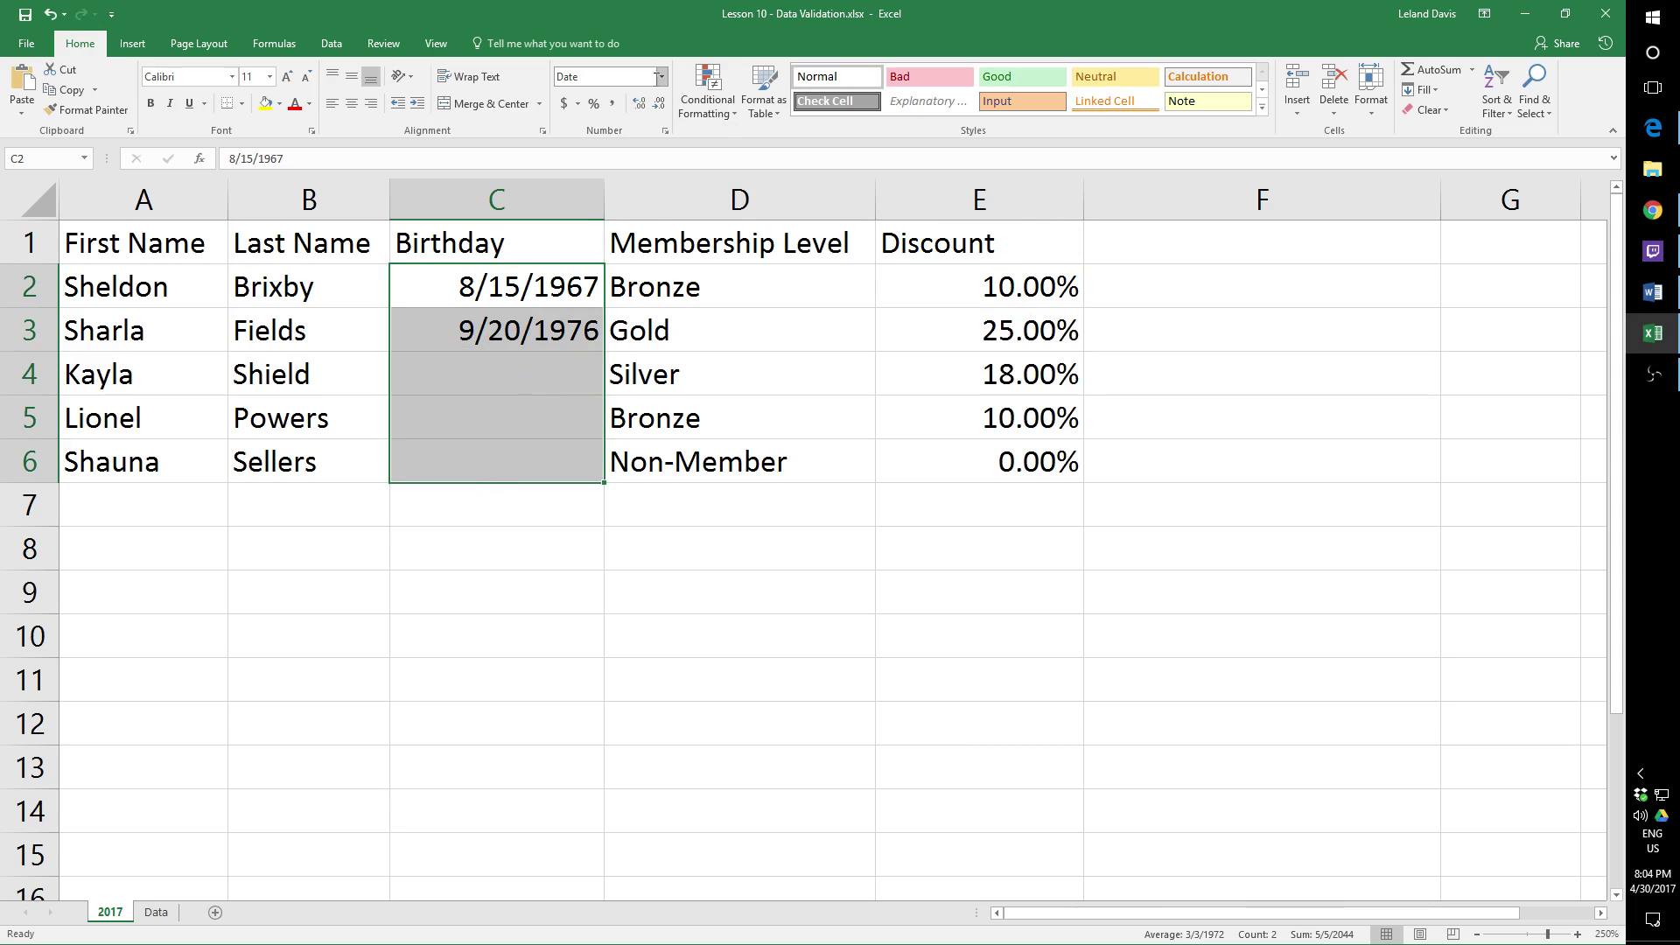
pyautogui.click(661, 79)
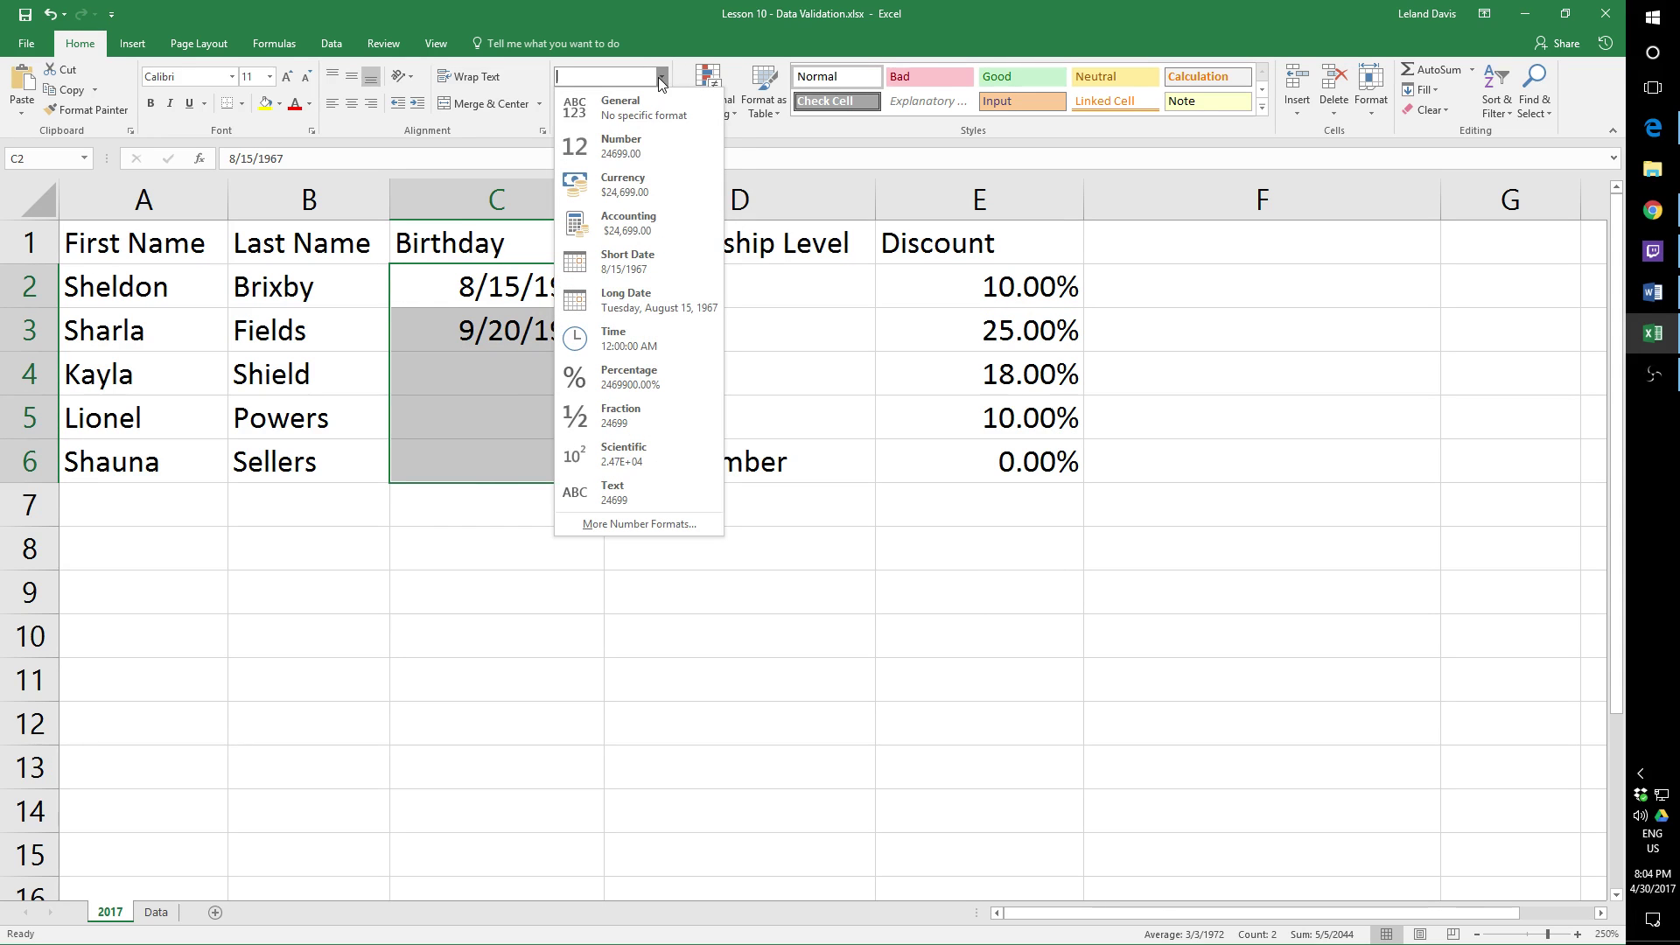
pyautogui.click(667, 304)
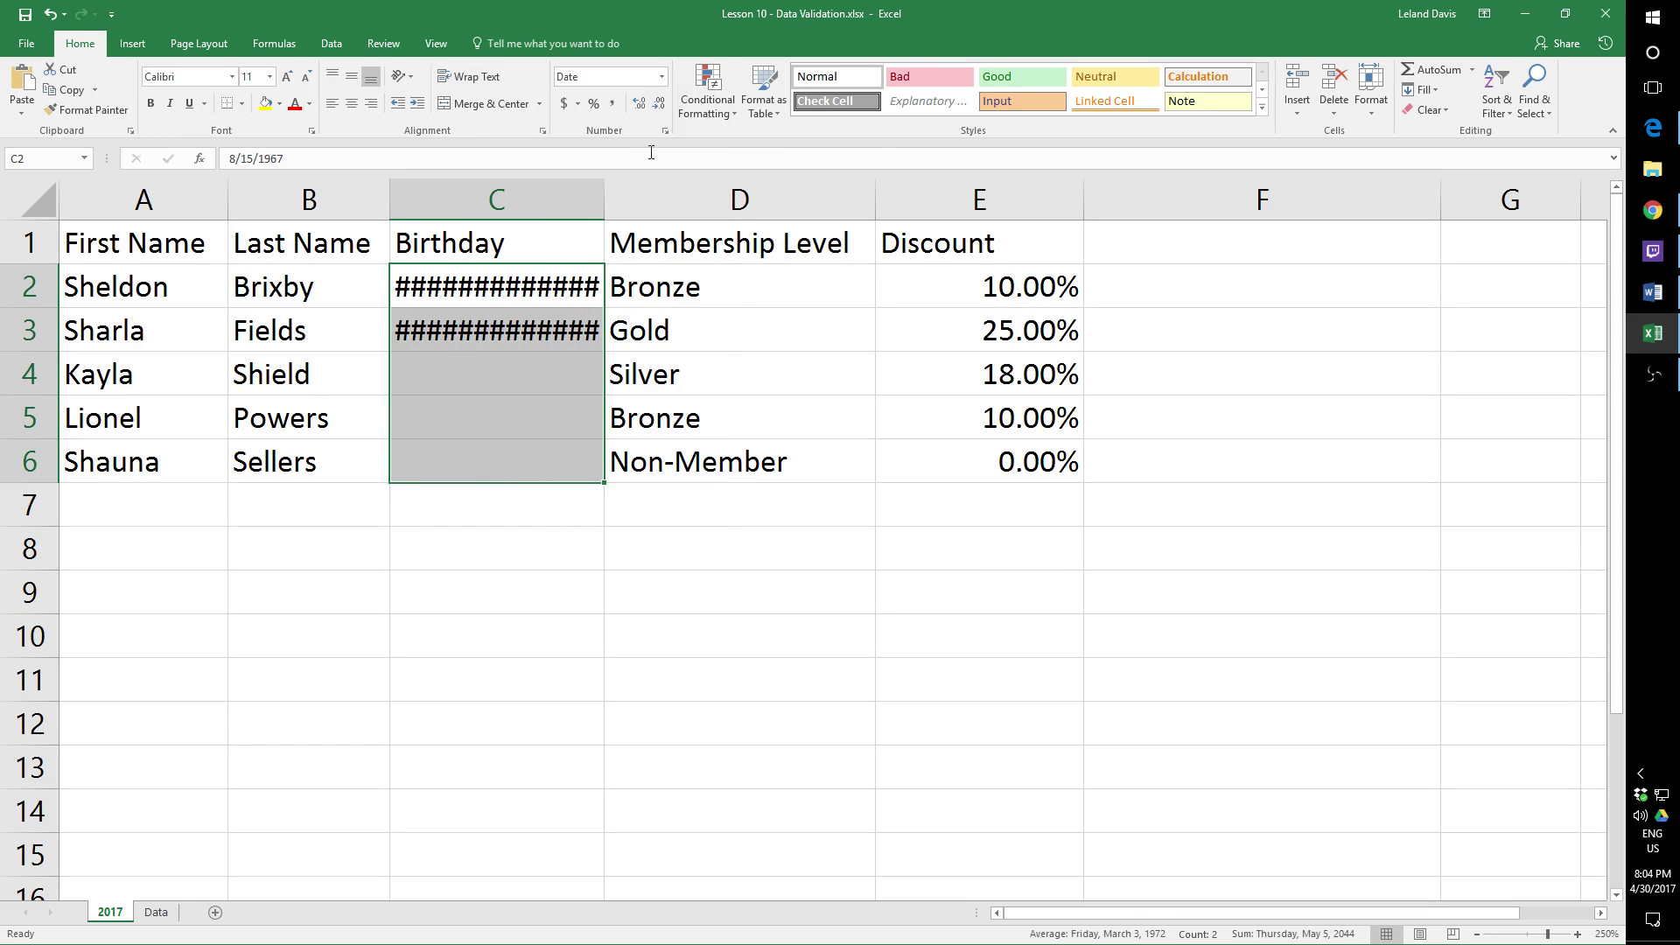
pyautogui.doubleClick(604, 186)
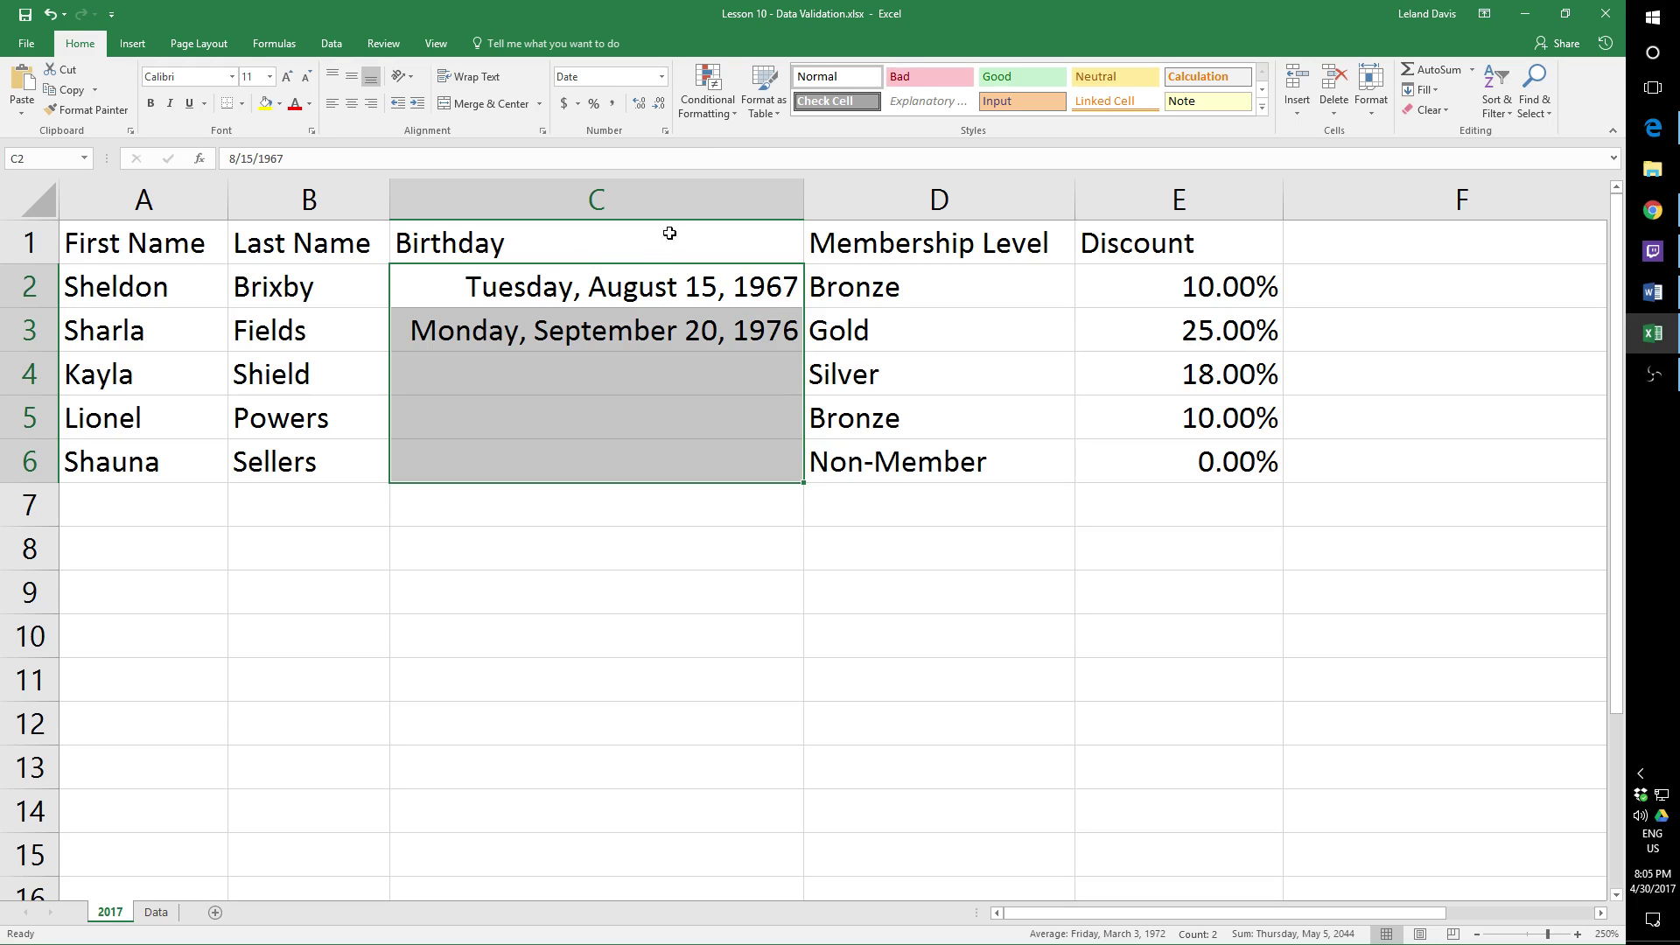
# Step: Format the Birthday cells C2:C6 as Short Date and autofit column C to its contents
pyautogui.click(725, 115)
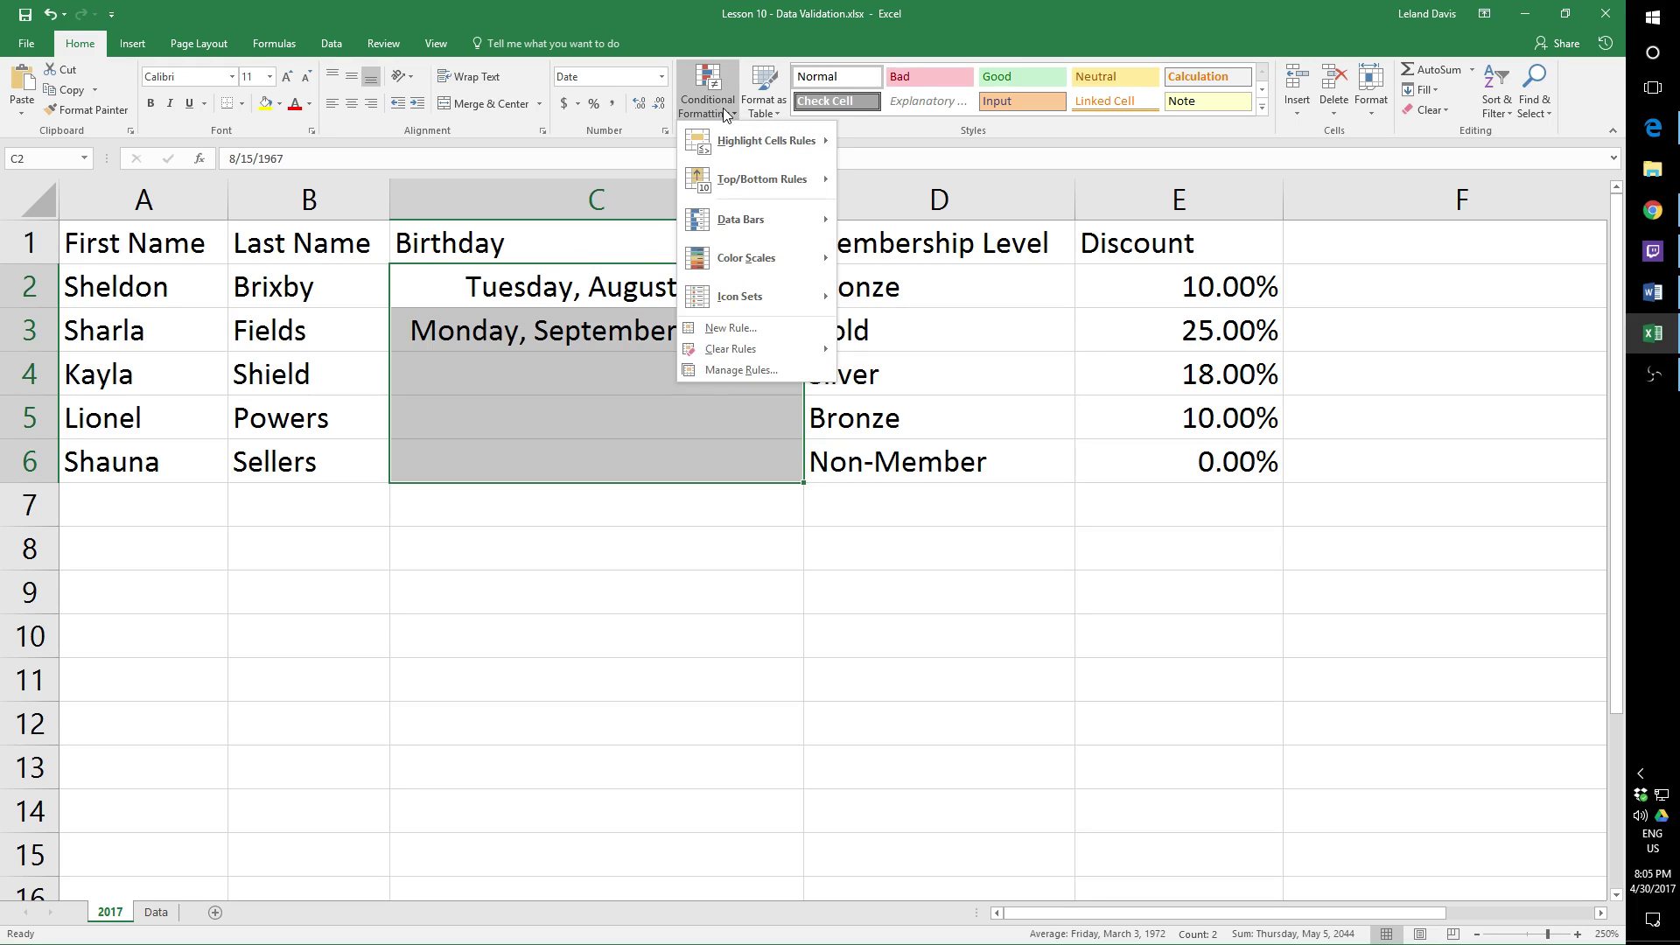
pyautogui.click(725, 112)
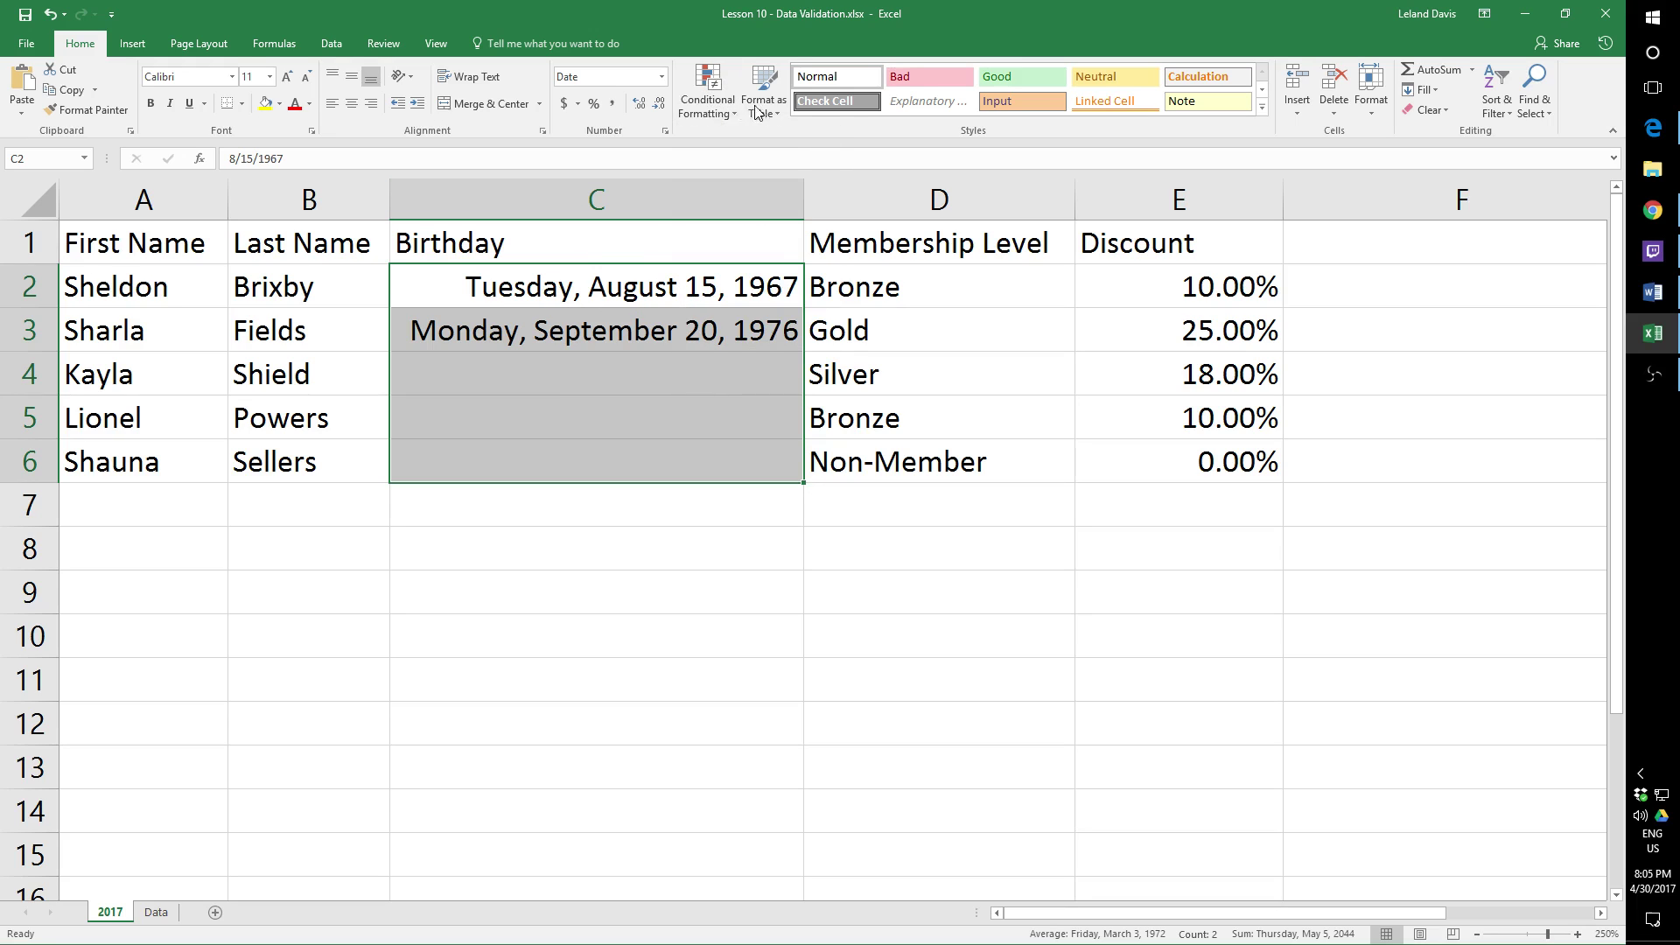
pyautogui.click(661, 78)
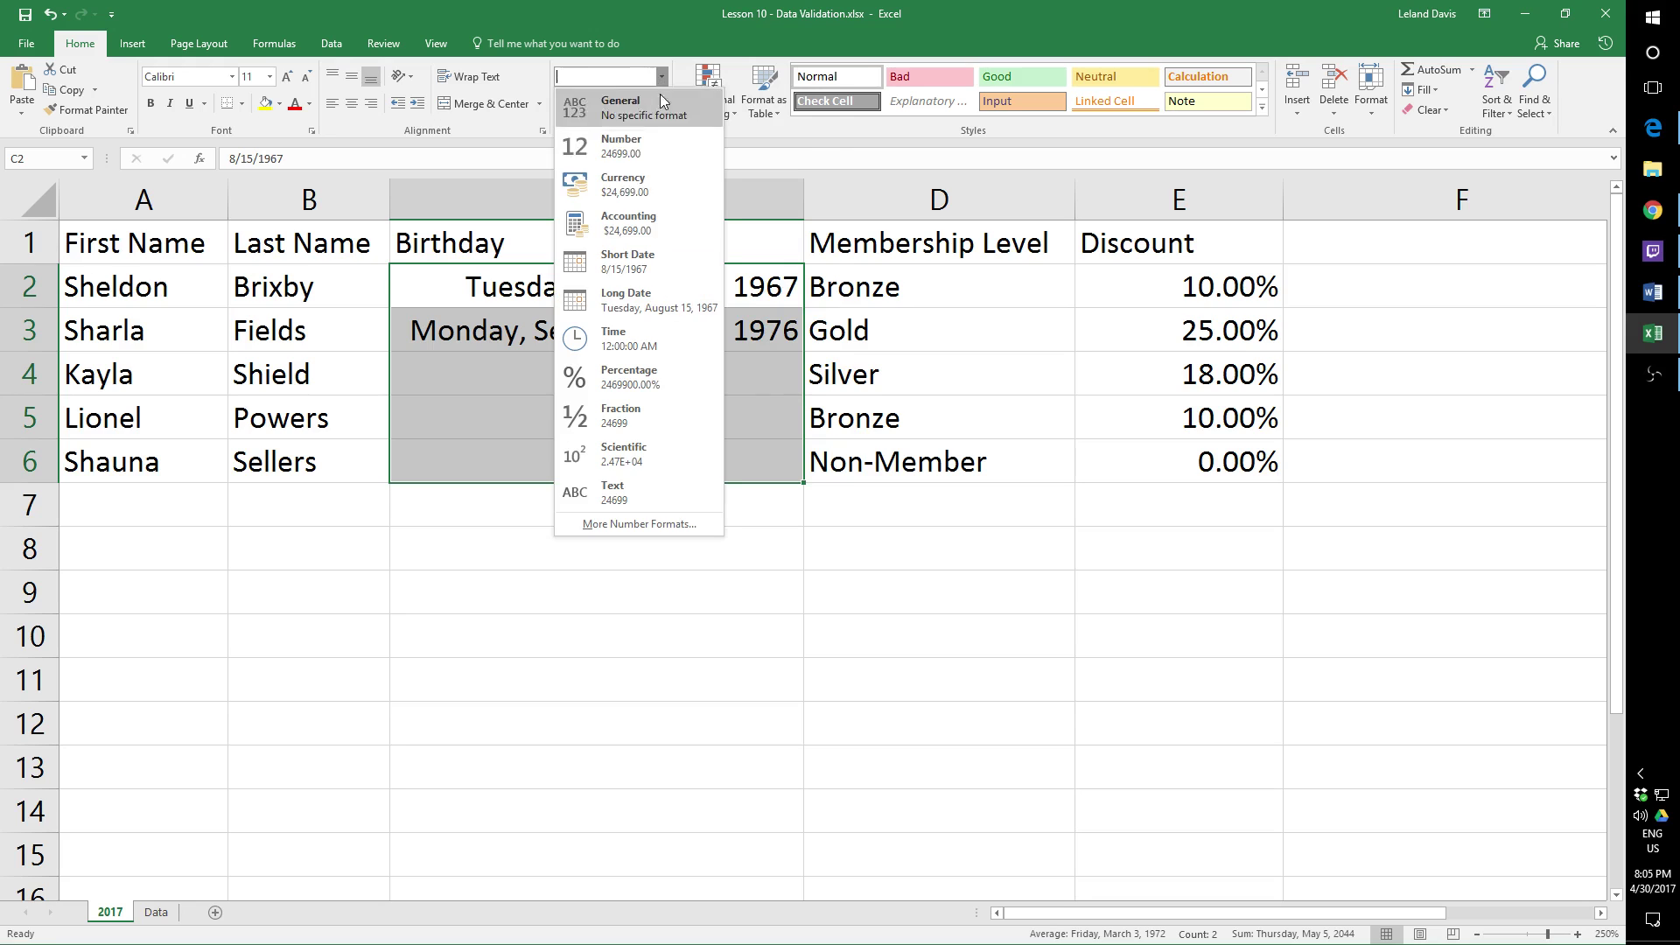
pyautogui.click(674, 266)
pyautogui.doubleClick(804, 200)
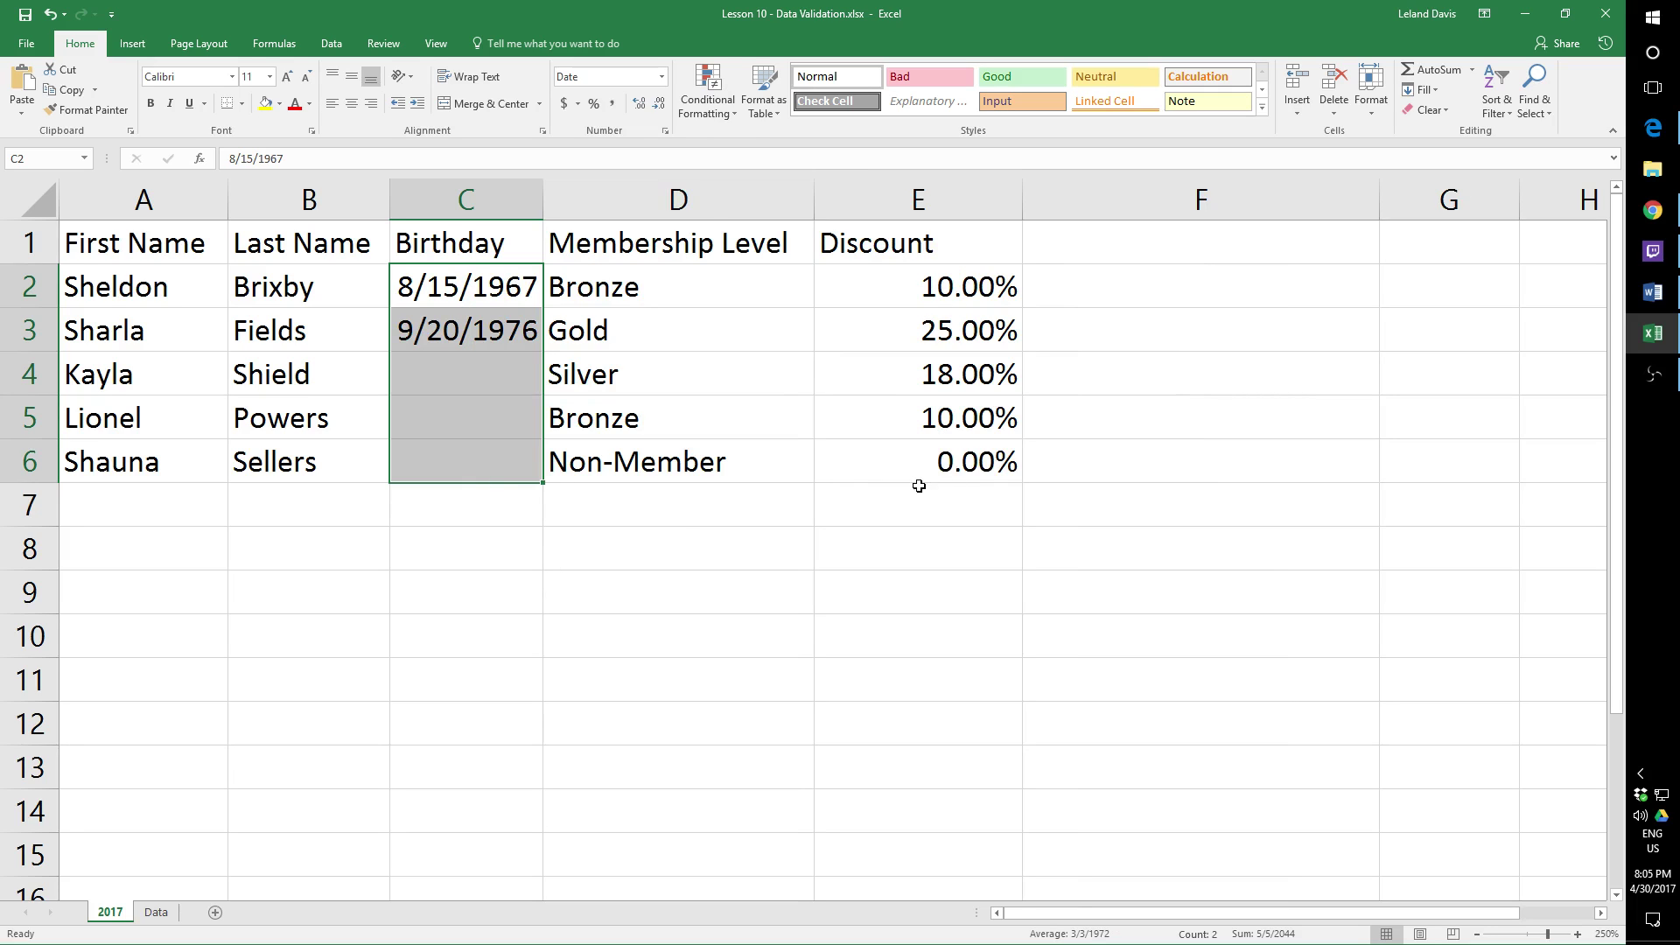
# Step: Examine the nested IF formula in E2 and the Membership Level entries in column D
pyautogui.click(942, 295)
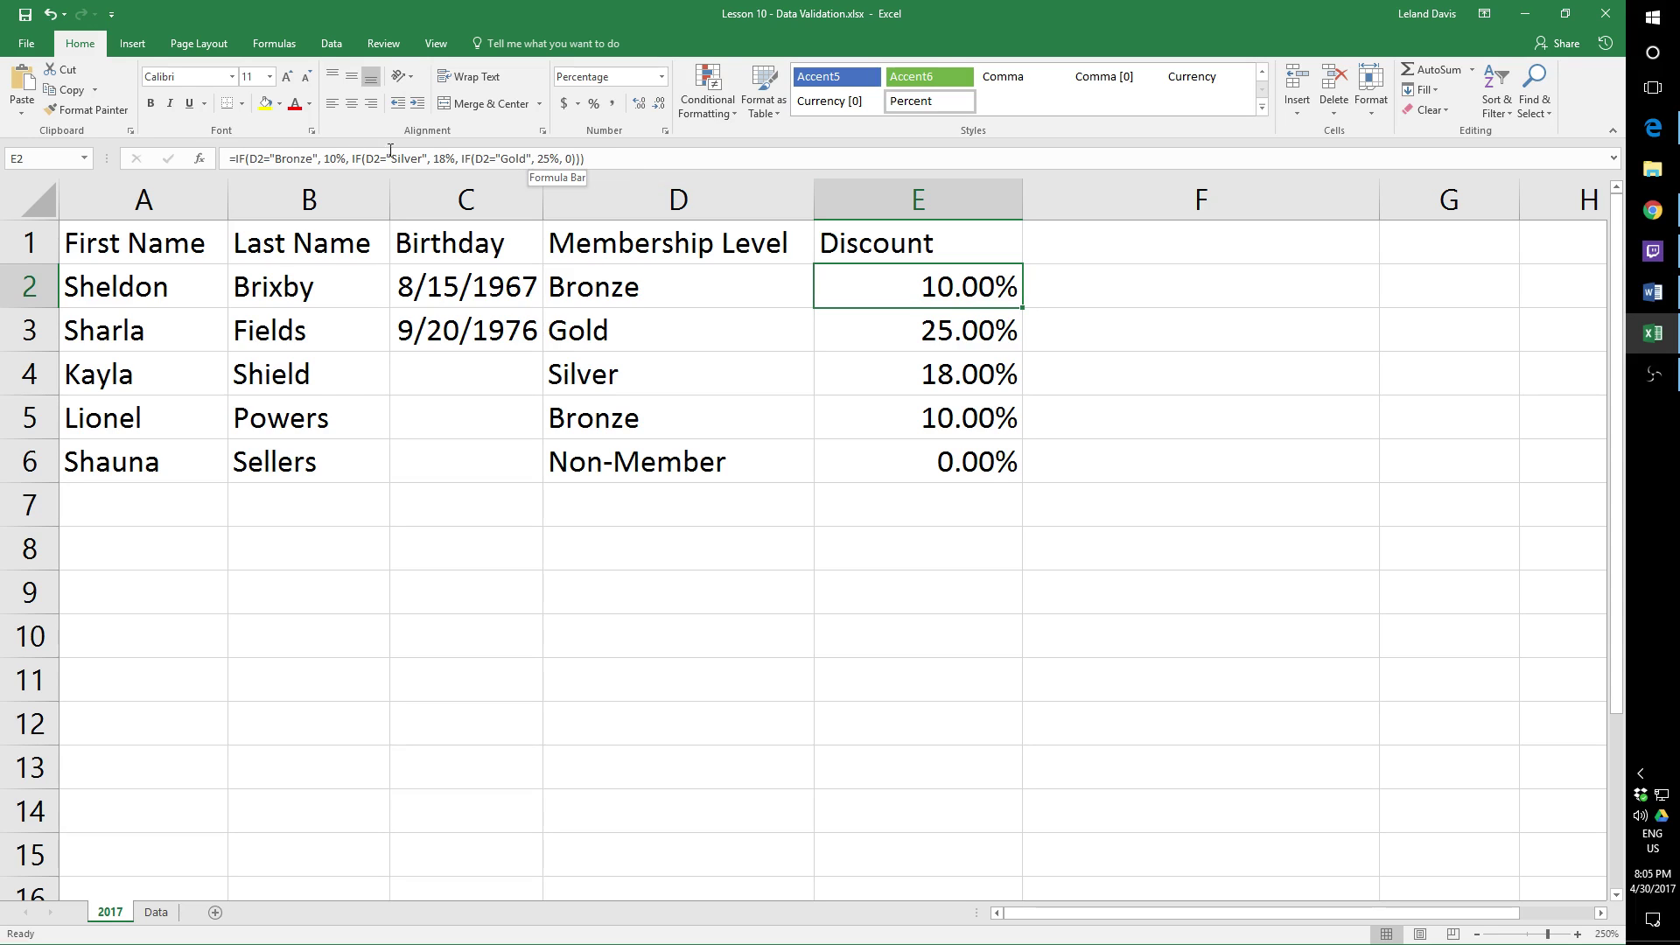
pyautogui.click(673, 289)
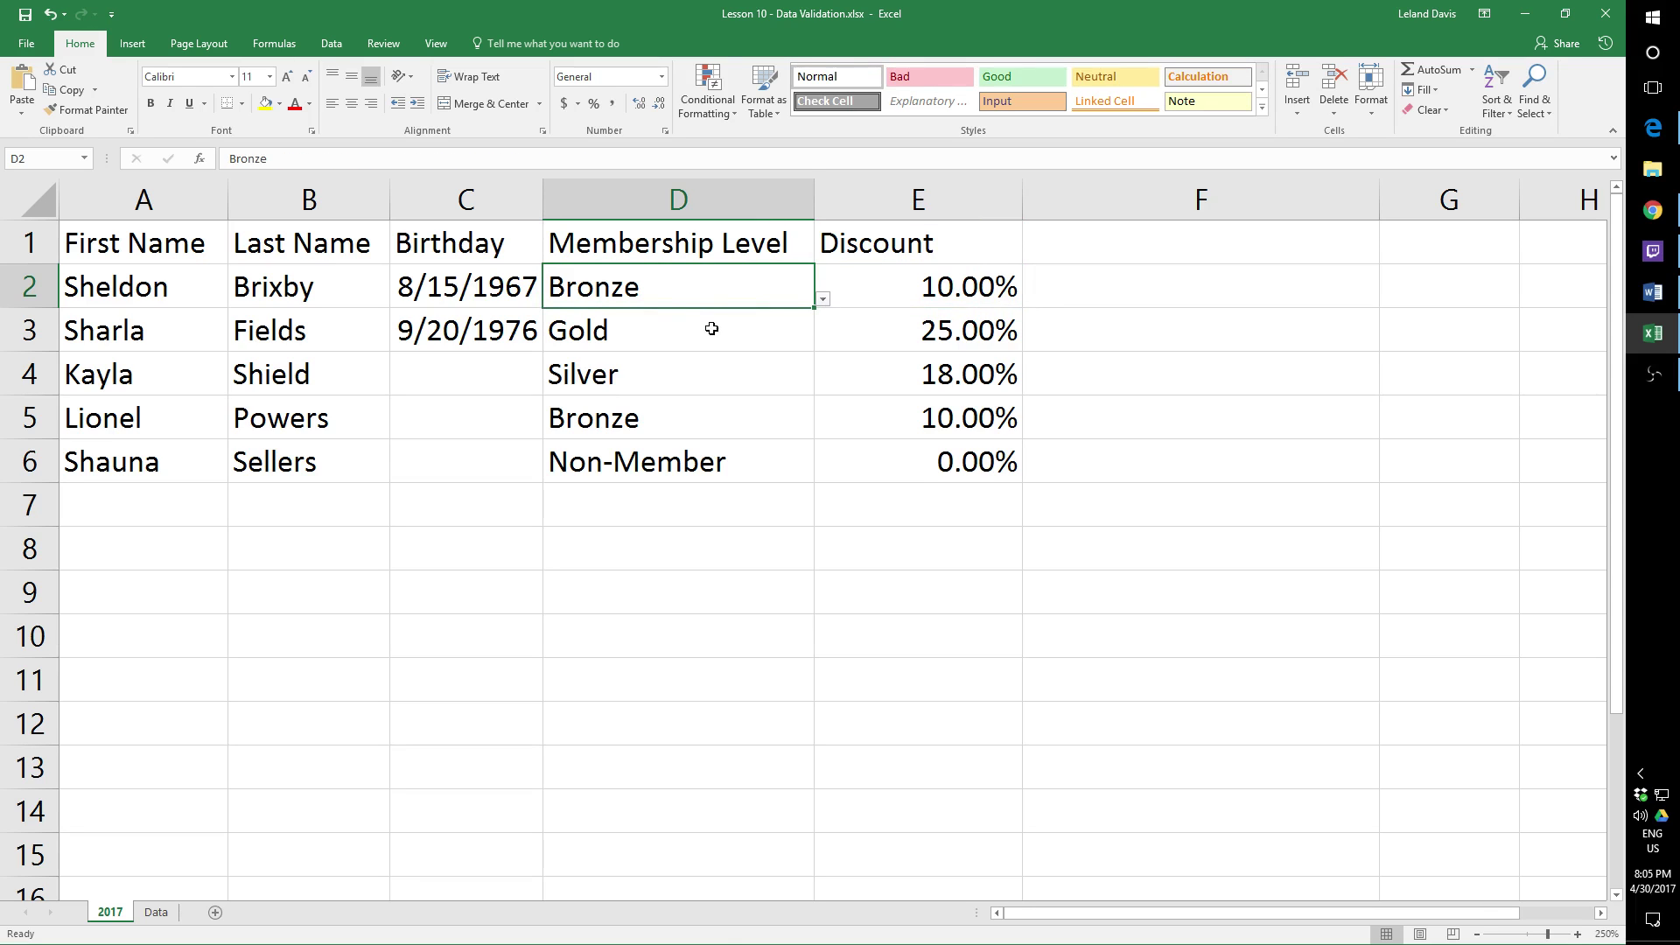
pyautogui.click(712, 328)
pyautogui.click(701, 420)
pyautogui.click(698, 383)
pyautogui.click(685, 472)
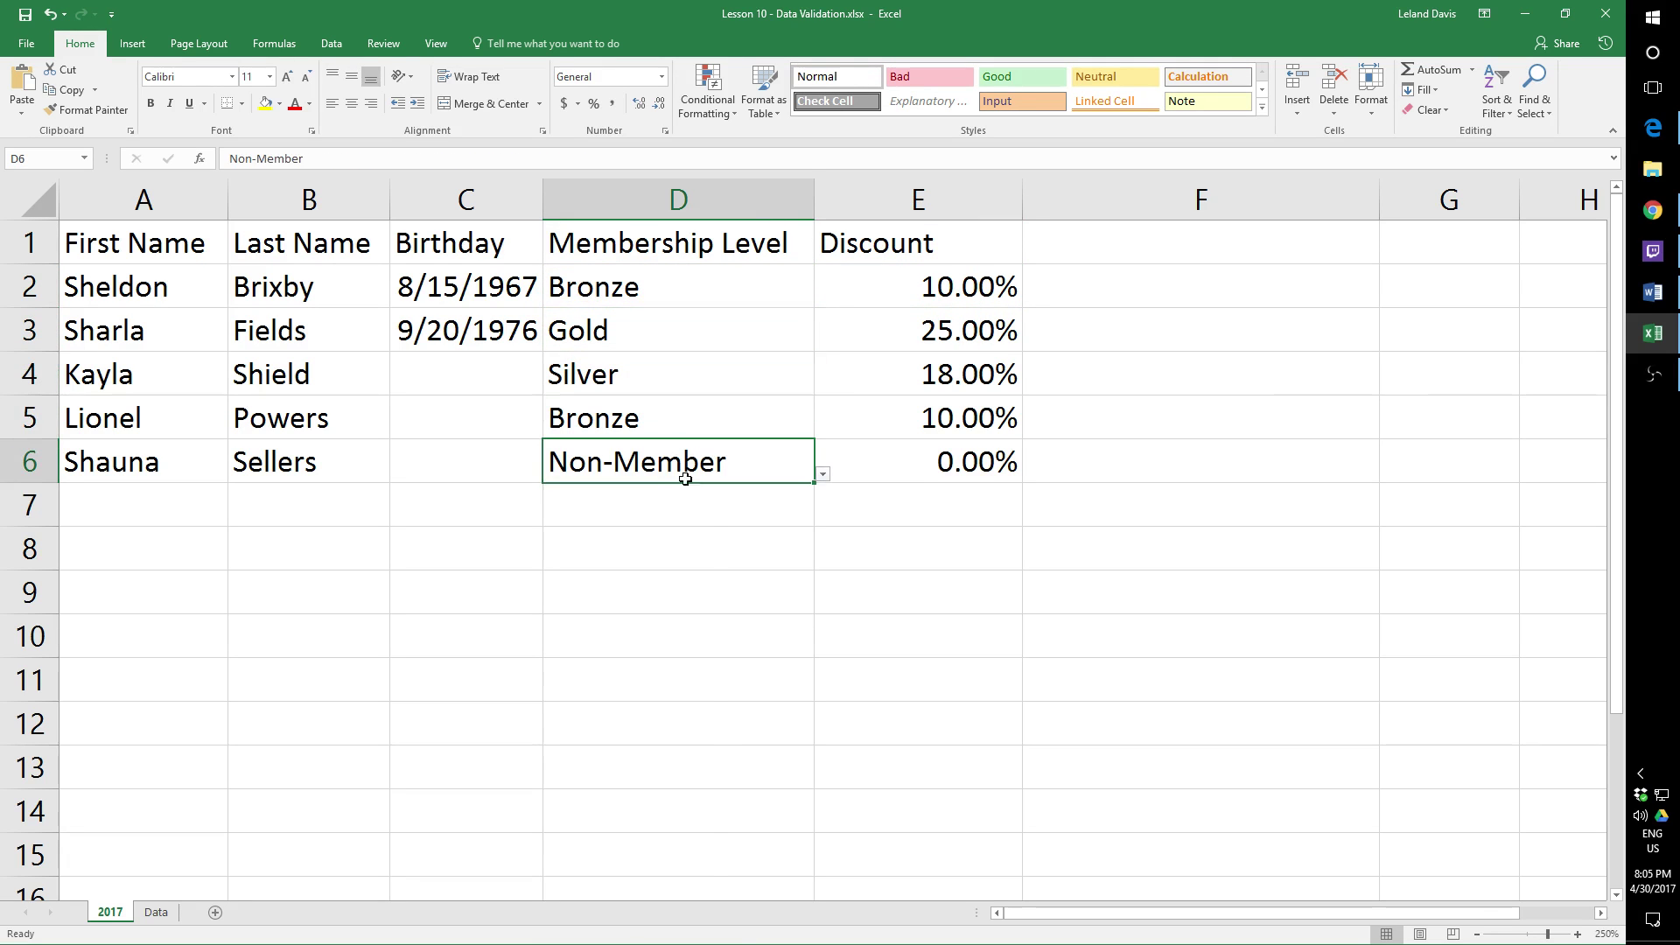
# Step: Review D3's data validation settings and the available validation types, moving the dialog clear of the data
pyautogui.click(689, 327)
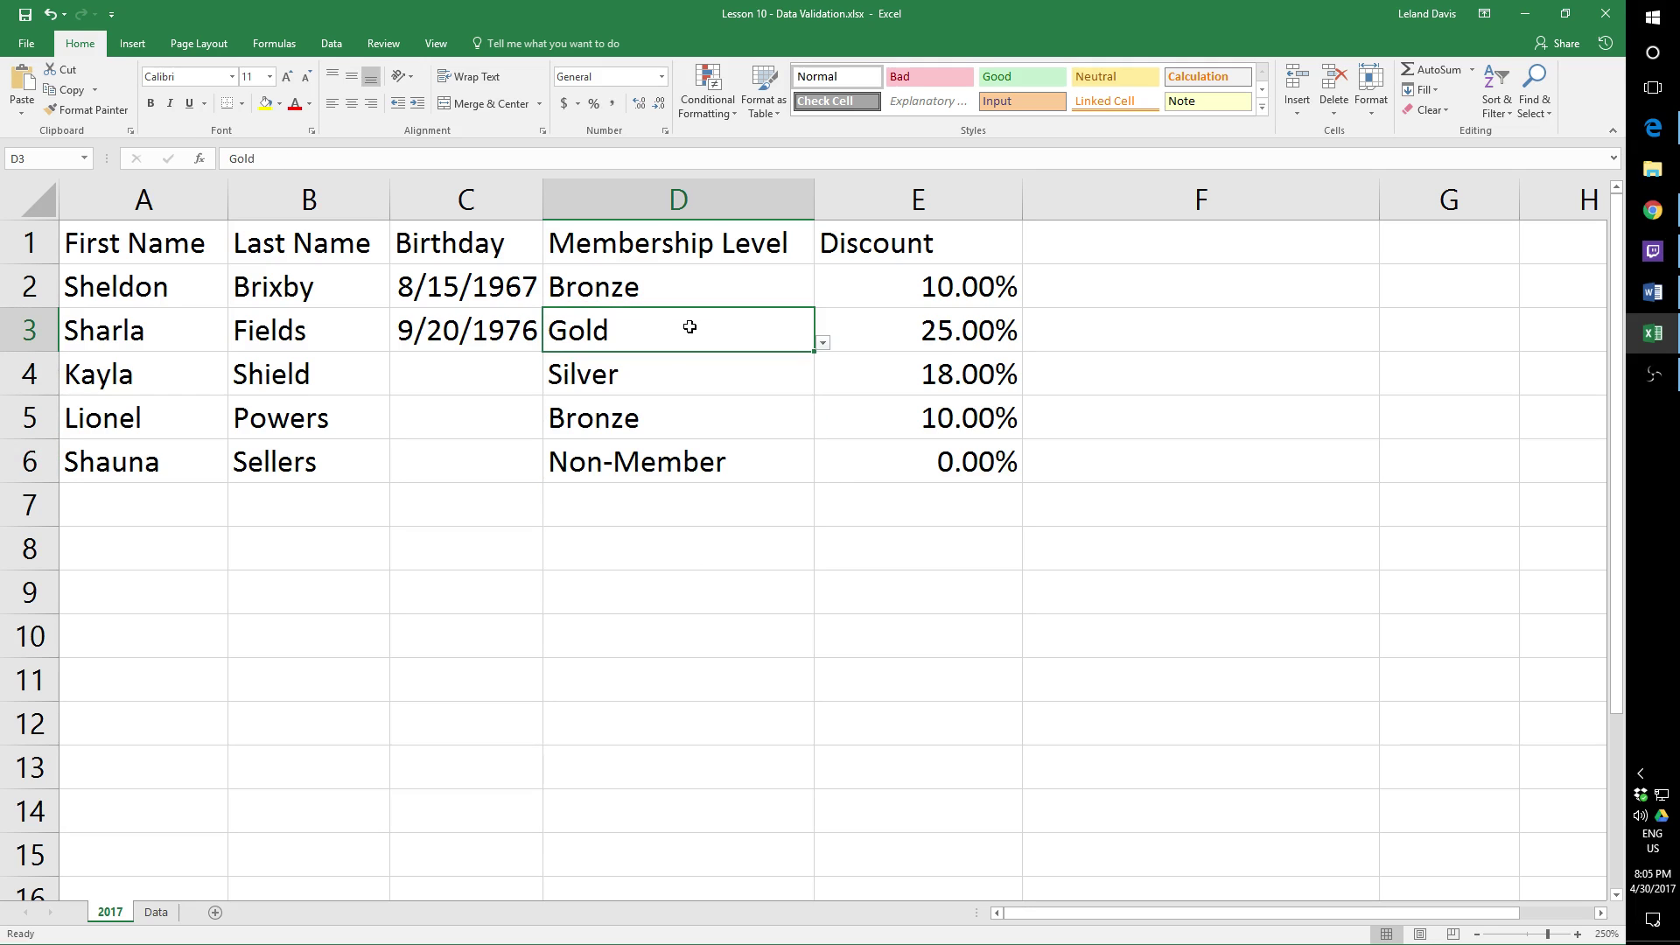
pyautogui.click(331, 44)
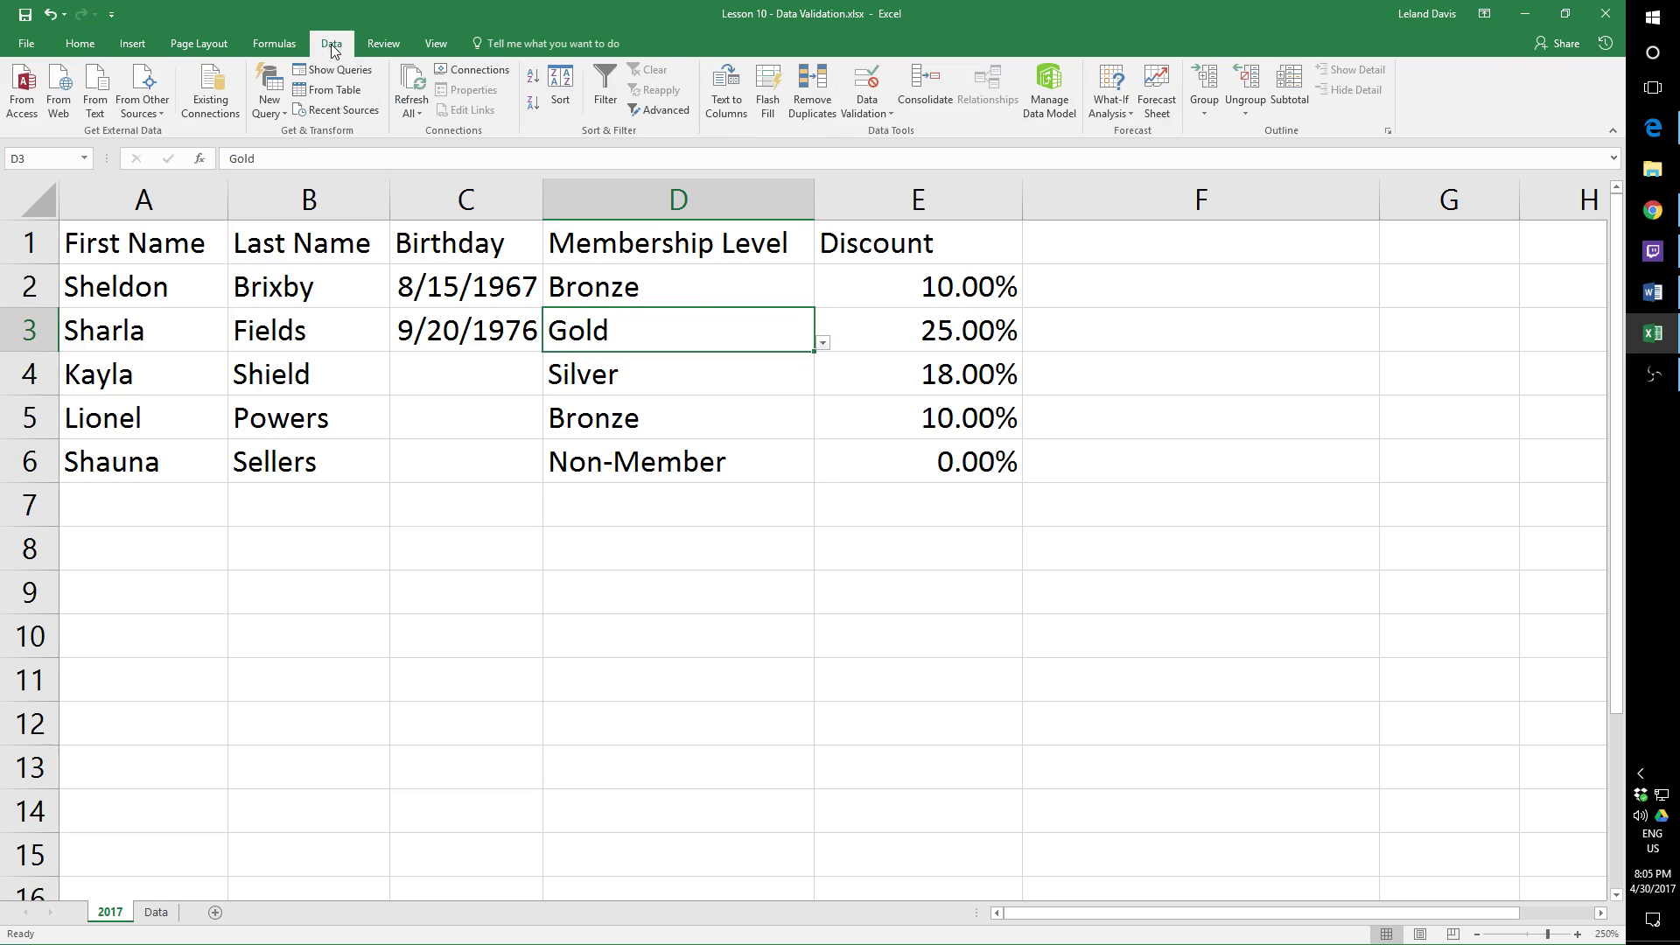
pyautogui.click(886, 108)
pyautogui.click(886, 131)
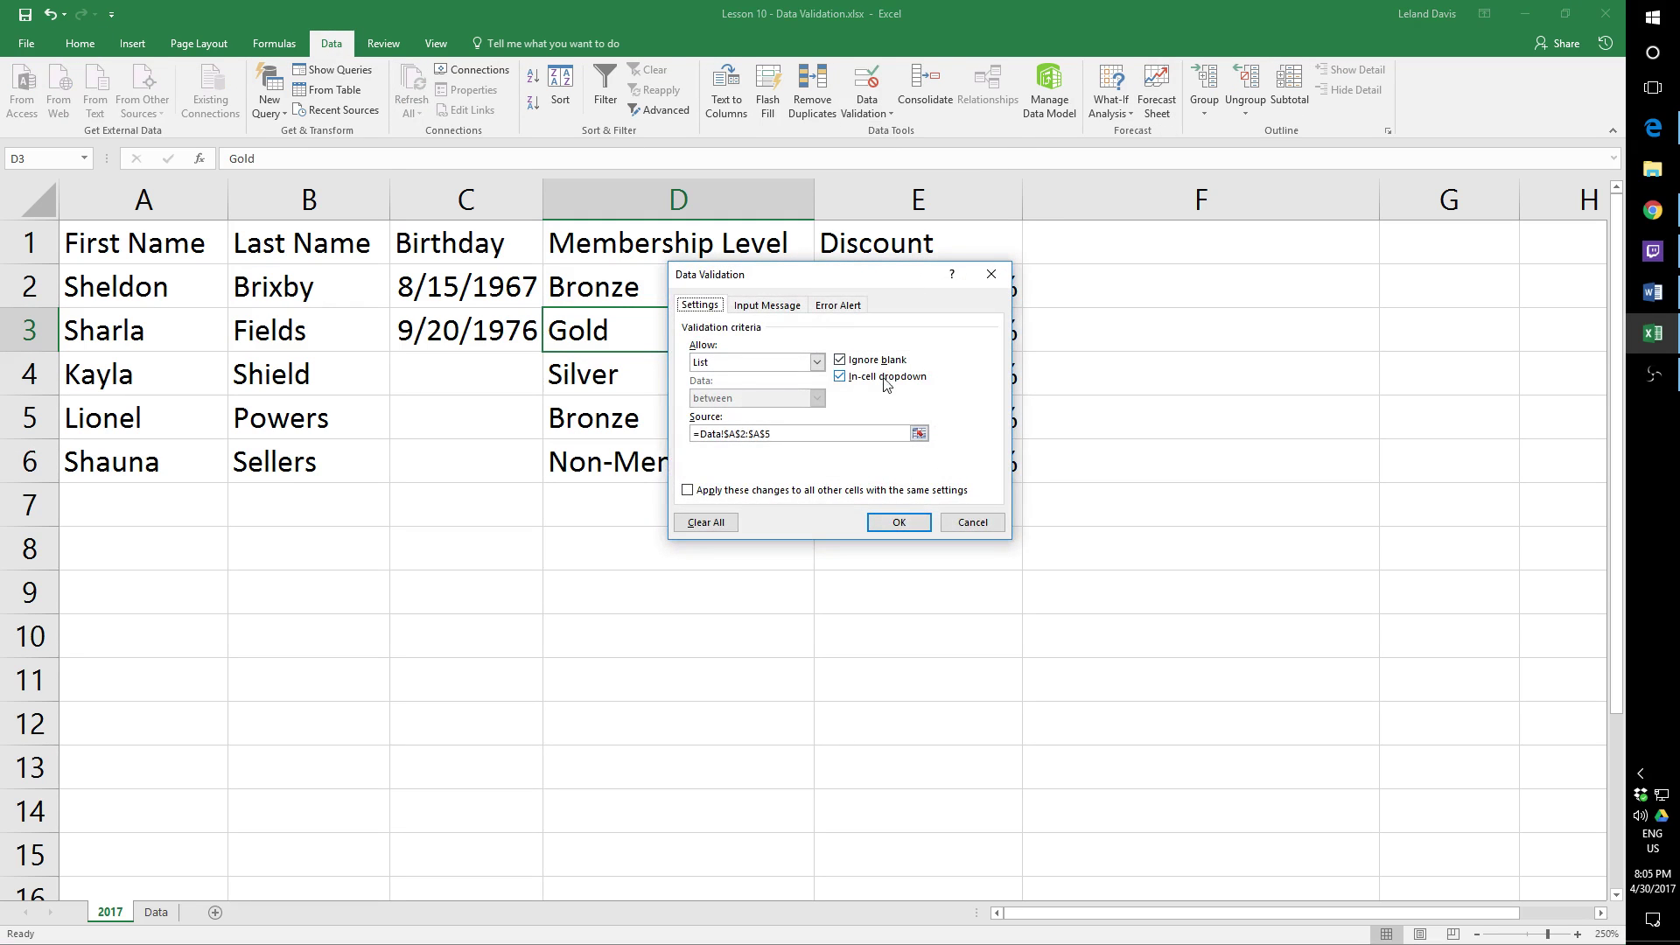
pyautogui.click(818, 363)
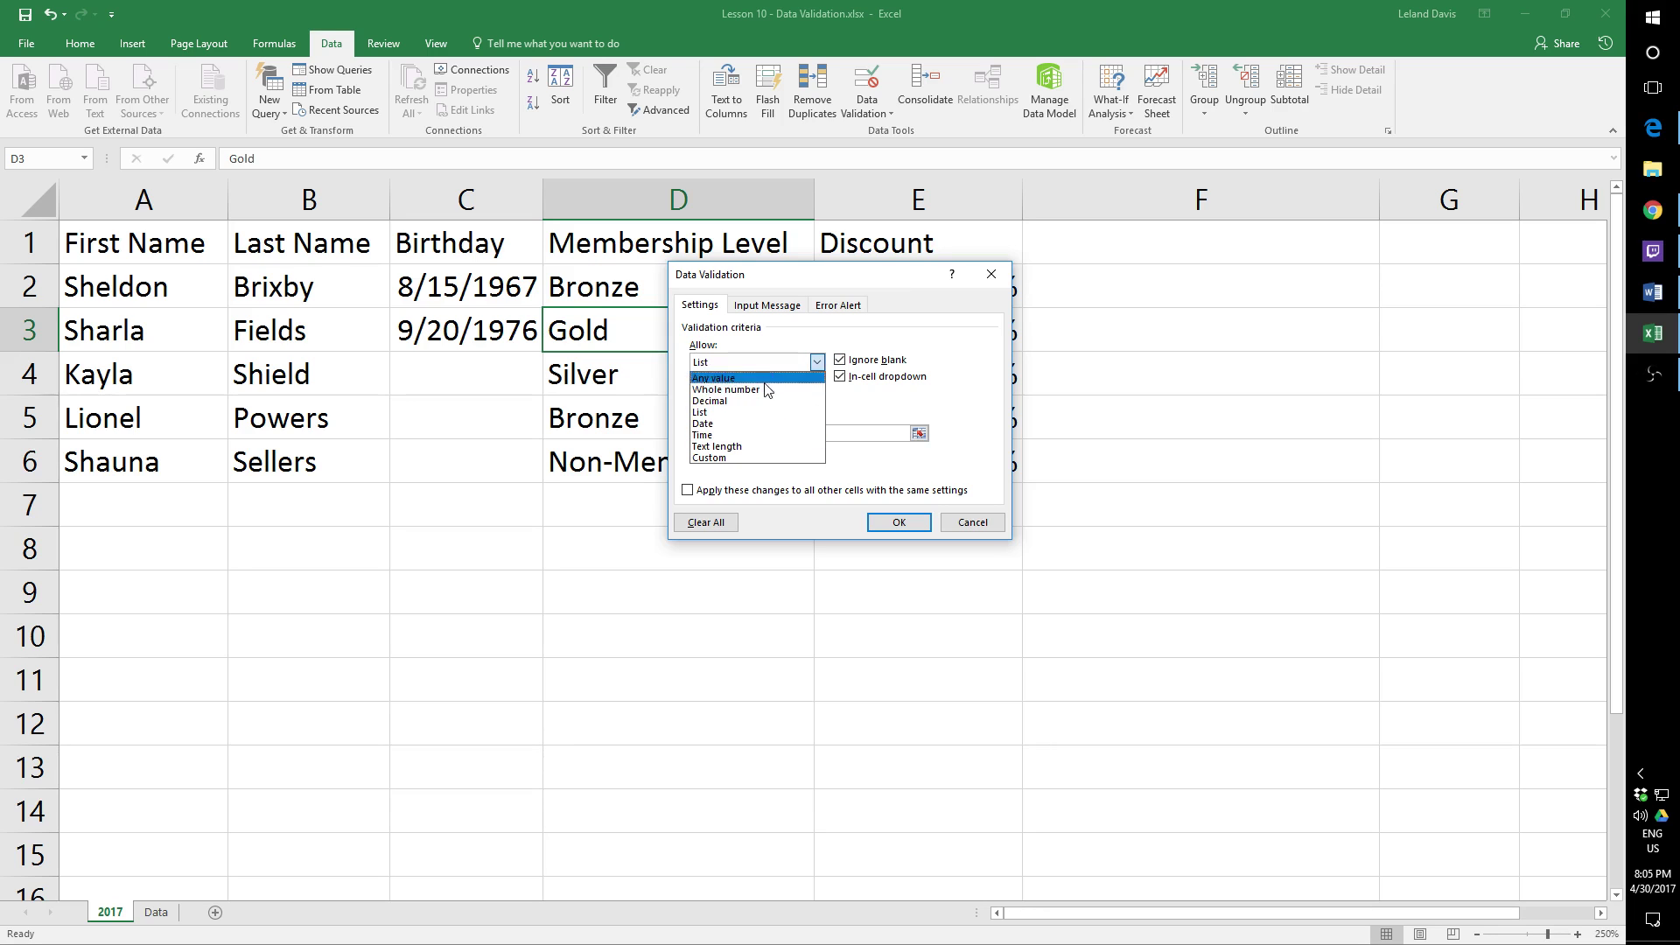
pyautogui.click(893, 278)
pyautogui.moveTo(869, 264); pyautogui.dragTo(726, 268)
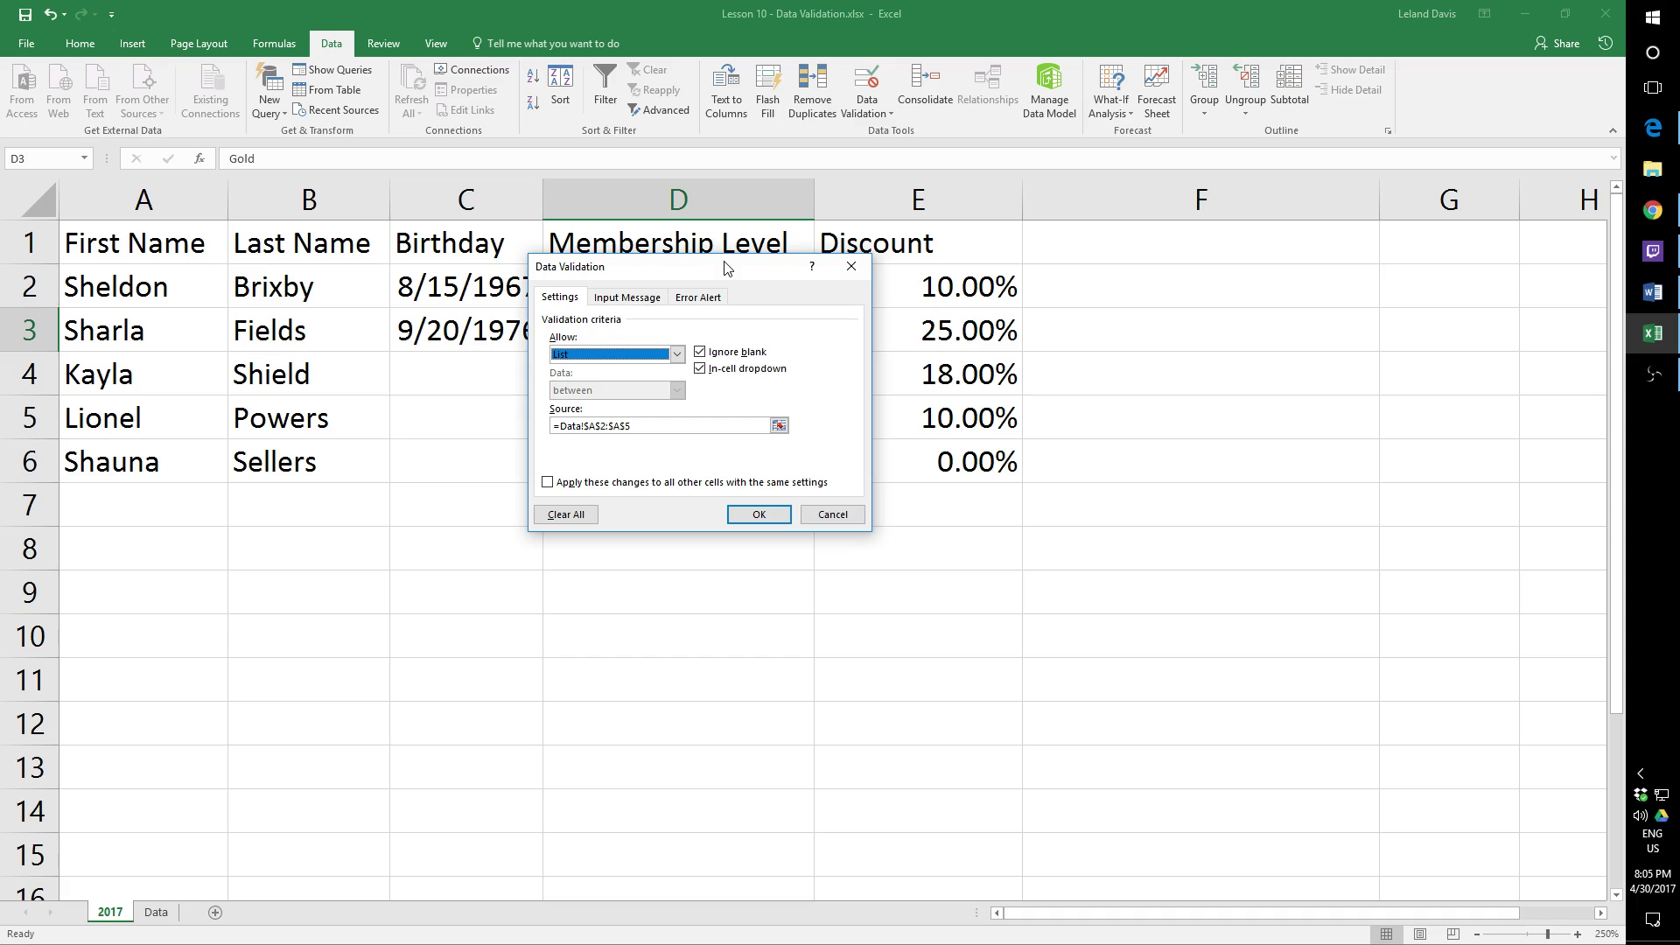
pyautogui.moveTo(712, 269); pyautogui.dragTo(534, 524)
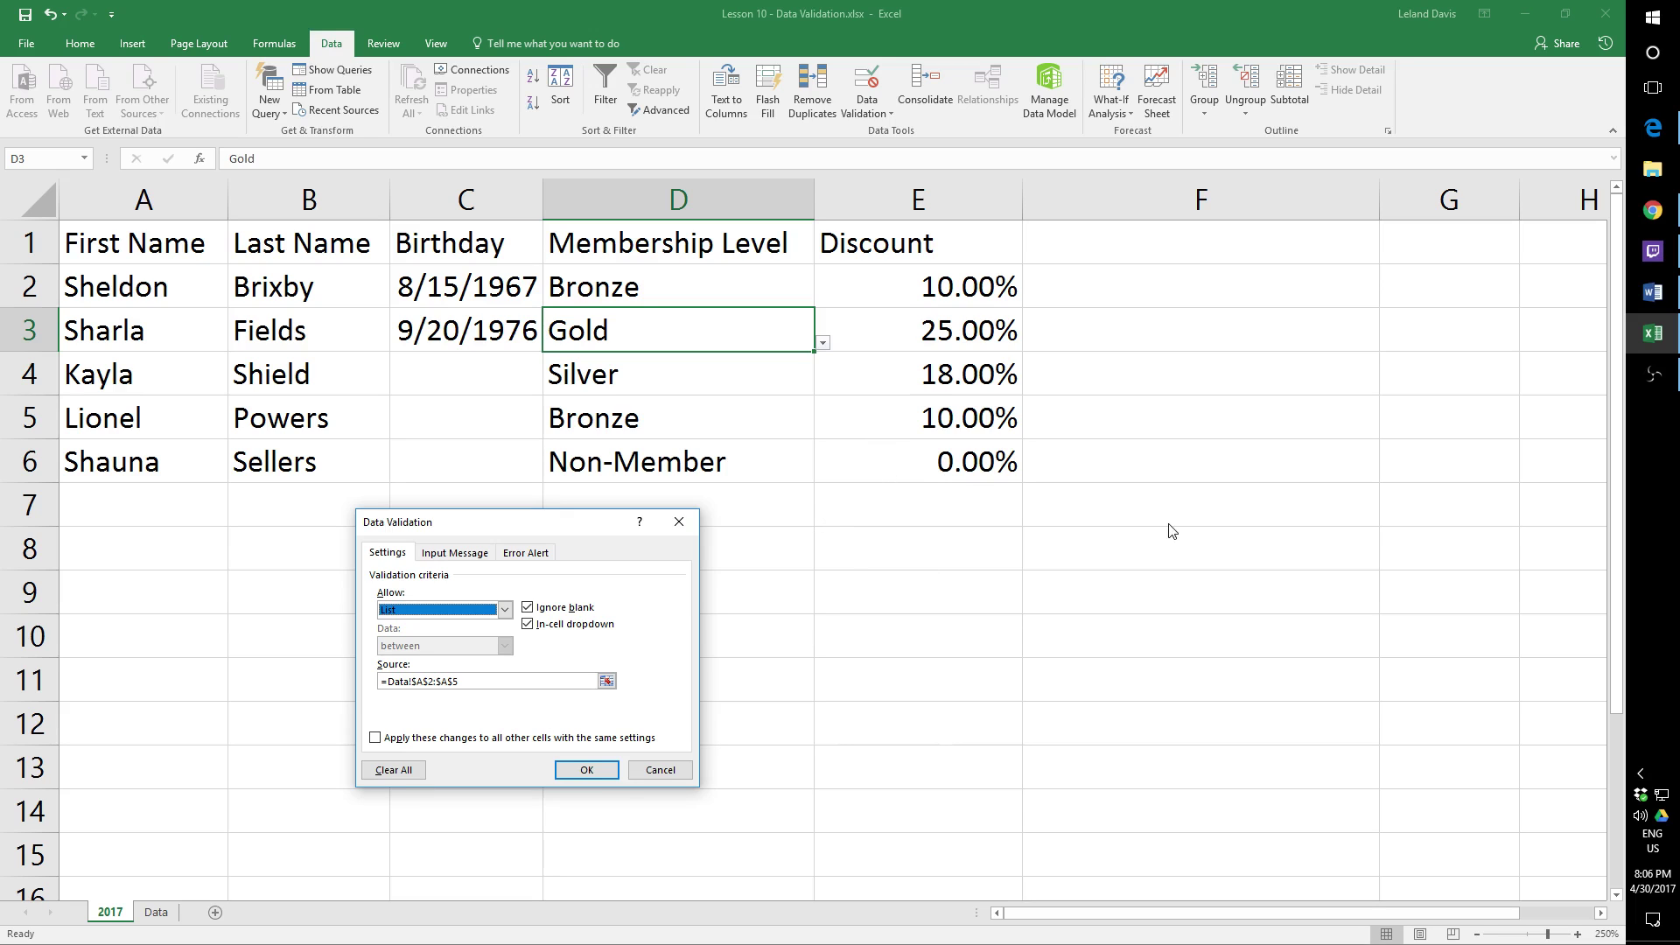
pyautogui.click(1654, 374)
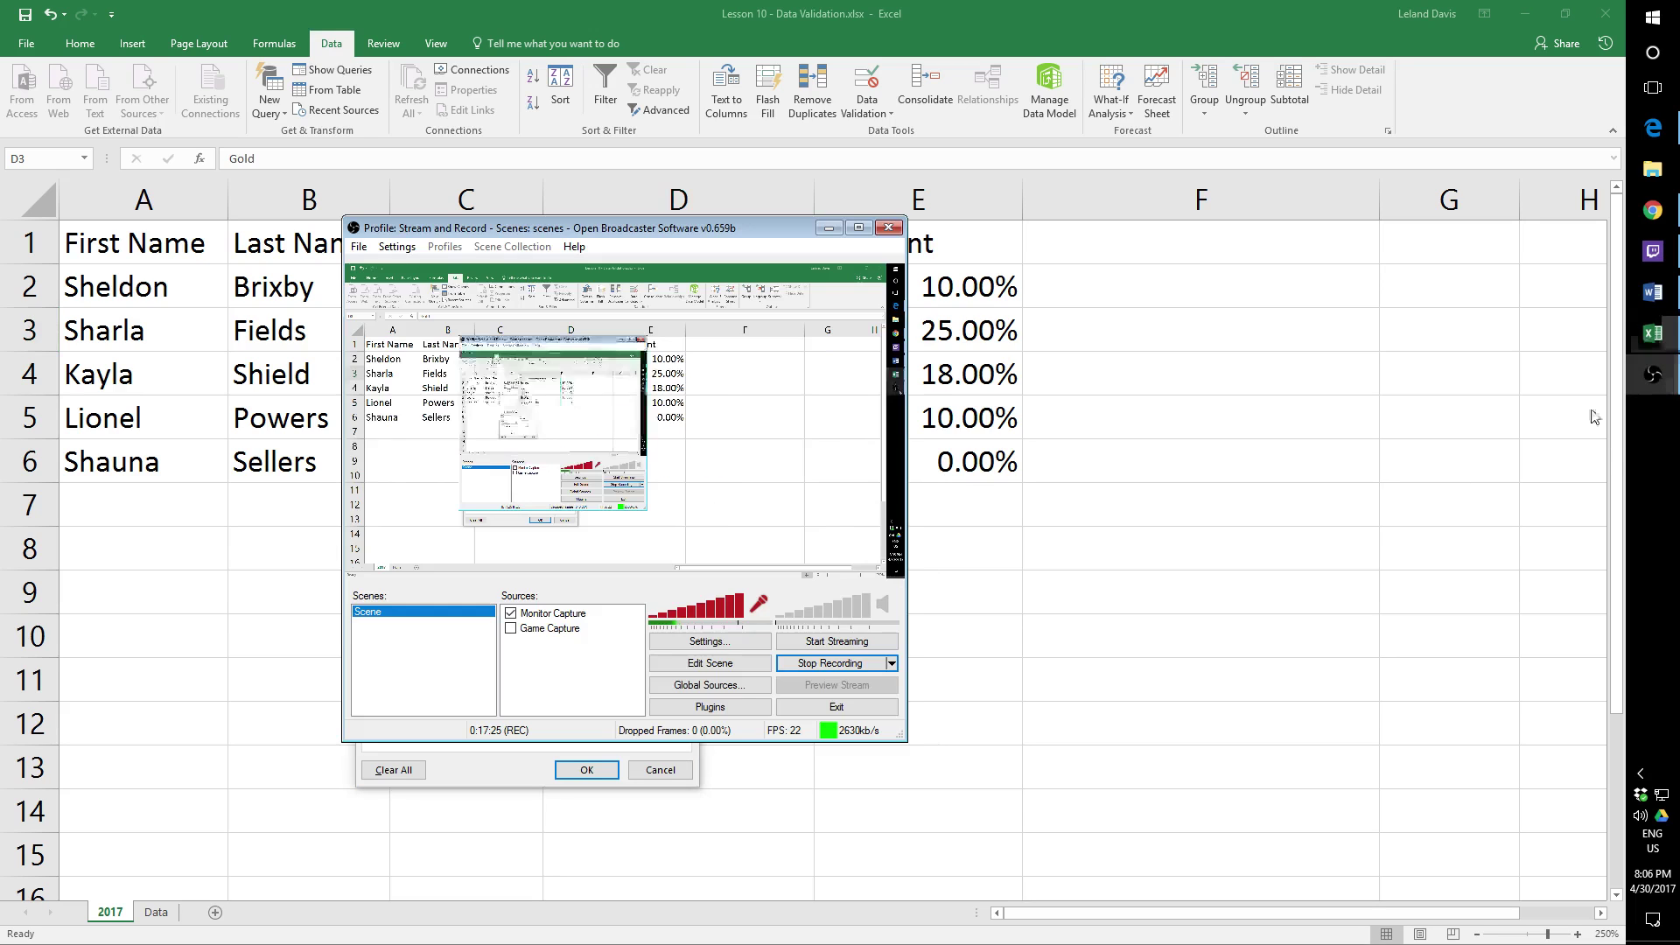